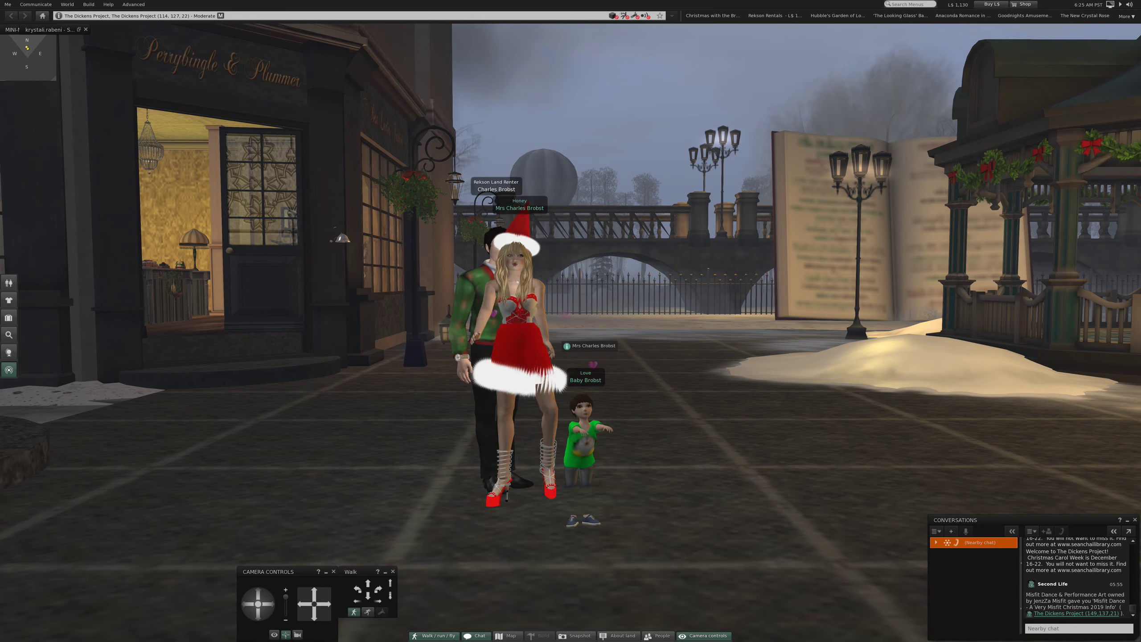
# Step: Snap the camera back close behind the posed family avatars on the snowy street
pyautogui.press('Escape')
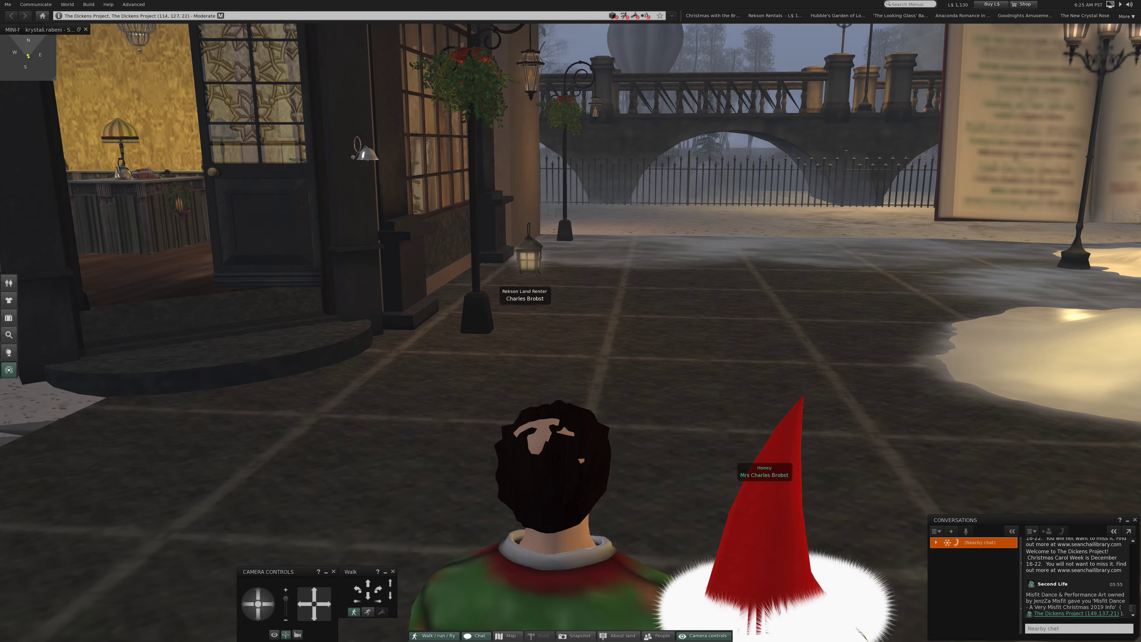
# Step: Orbit inside the shop past the fireplace to the framed Edwardian dress wall, then reset
pyautogui.press('Left')
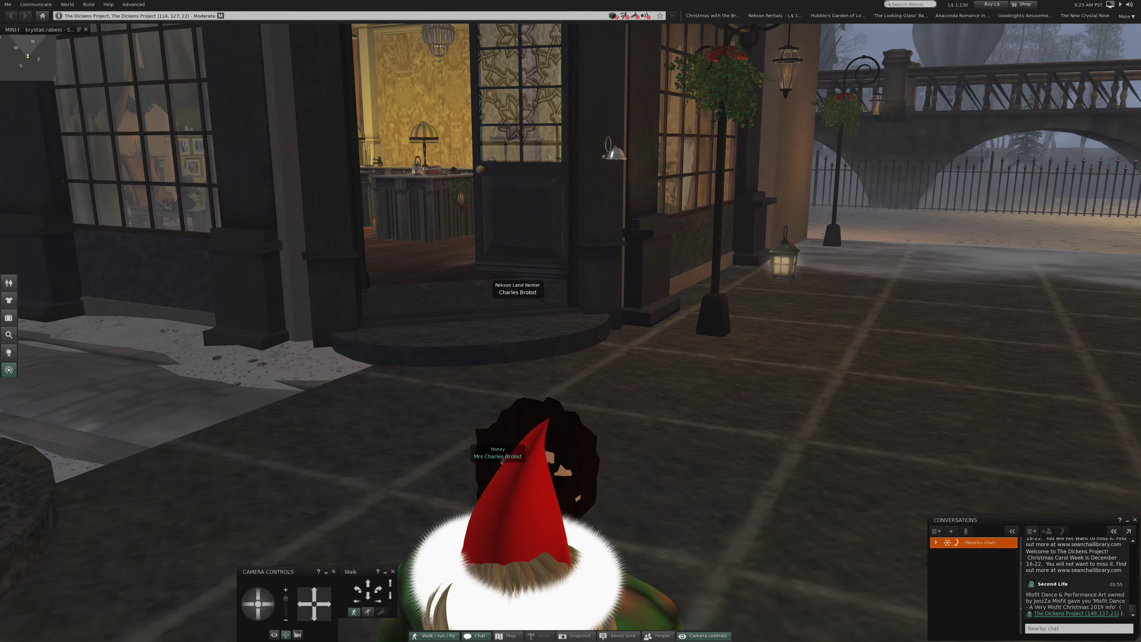
pyautogui.scroll(5, 571, 321)
pyautogui.scroll(3, 571, 321)
pyautogui.scroll(3, 571, 321)
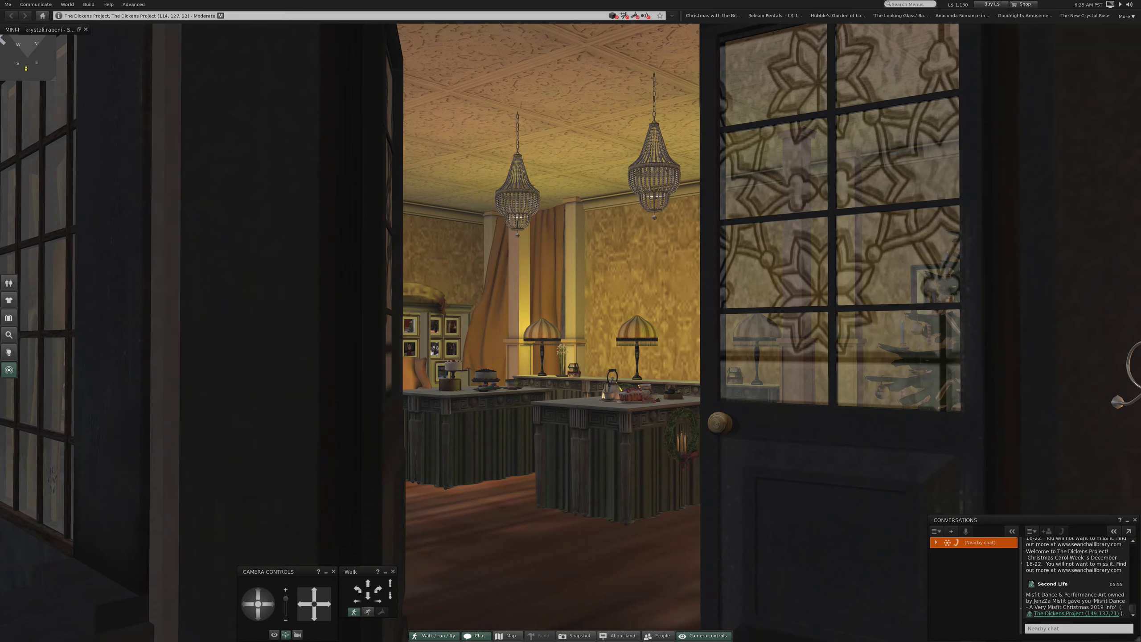
pyautogui.scroll(3, 570, 321)
pyautogui.scroll(2, 571, 321)
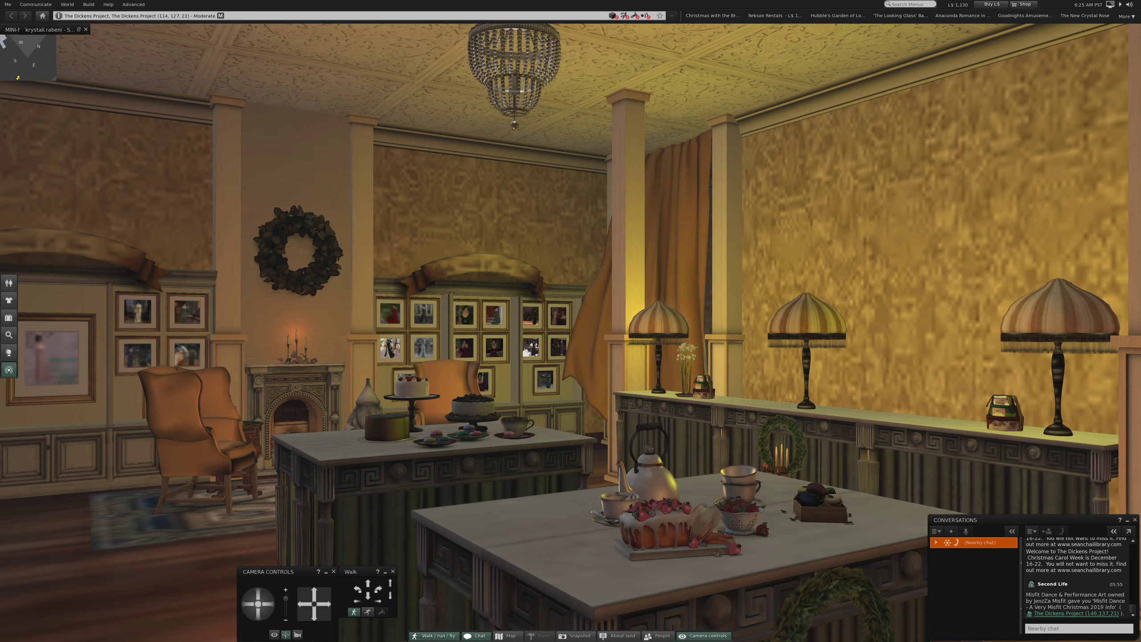
pyautogui.scroll(3, 571, 322)
pyautogui.scroll(3, 570, 321)
pyautogui.scroll(3, 571, 321)
pyautogui.scroll(3, 570, 322)
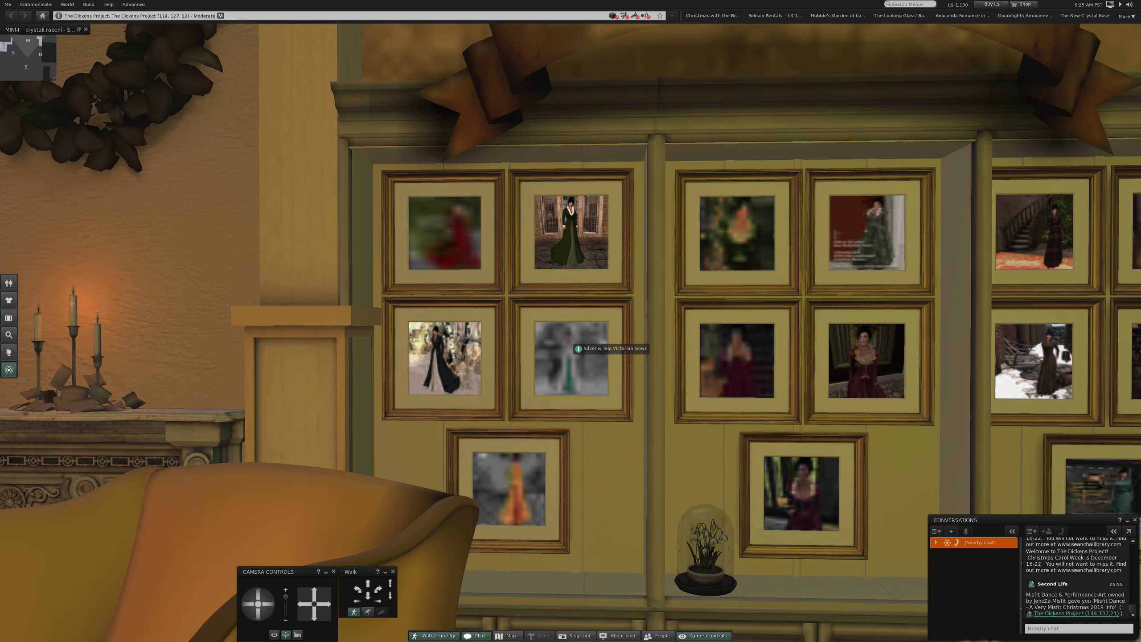
pyautogui.moveTo(578, 349); pyautogui.dragTo(803, 348)
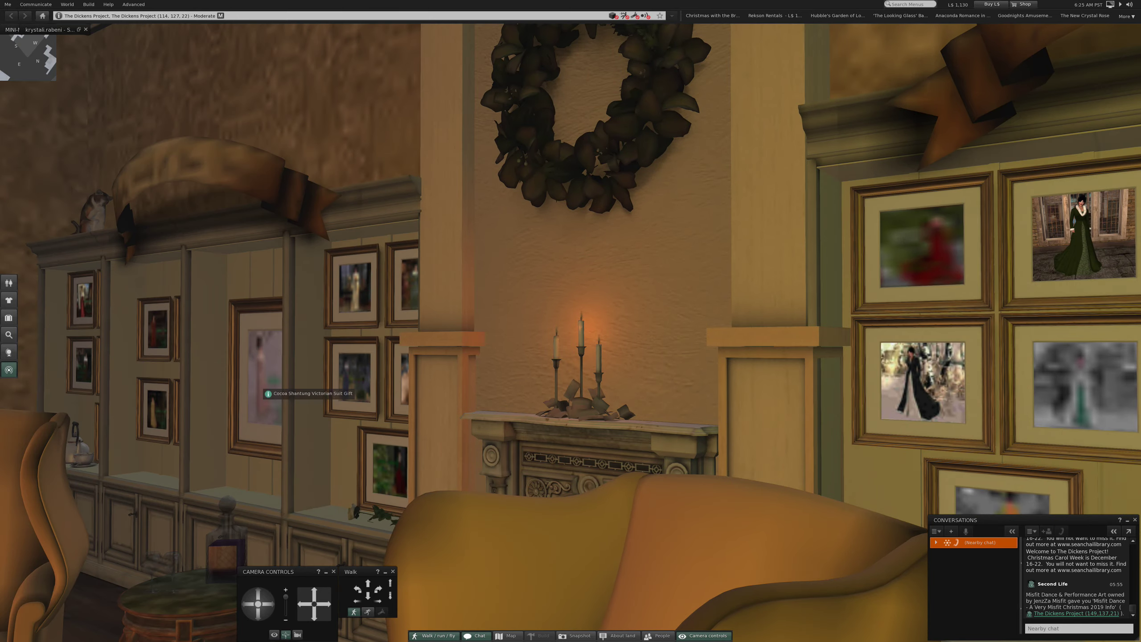
pyautogui.moveTo(309, 395); pyautogui.dragTo(624, 395)
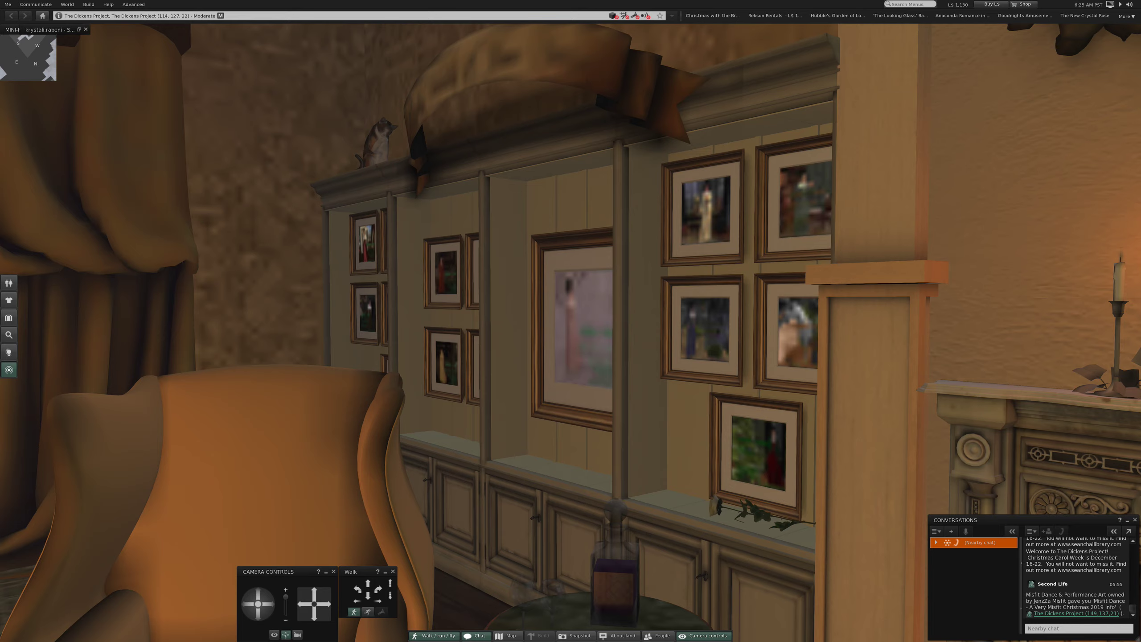
pyautogui.moveTo(446, 357); pyautogui.dragTo(713, 357)
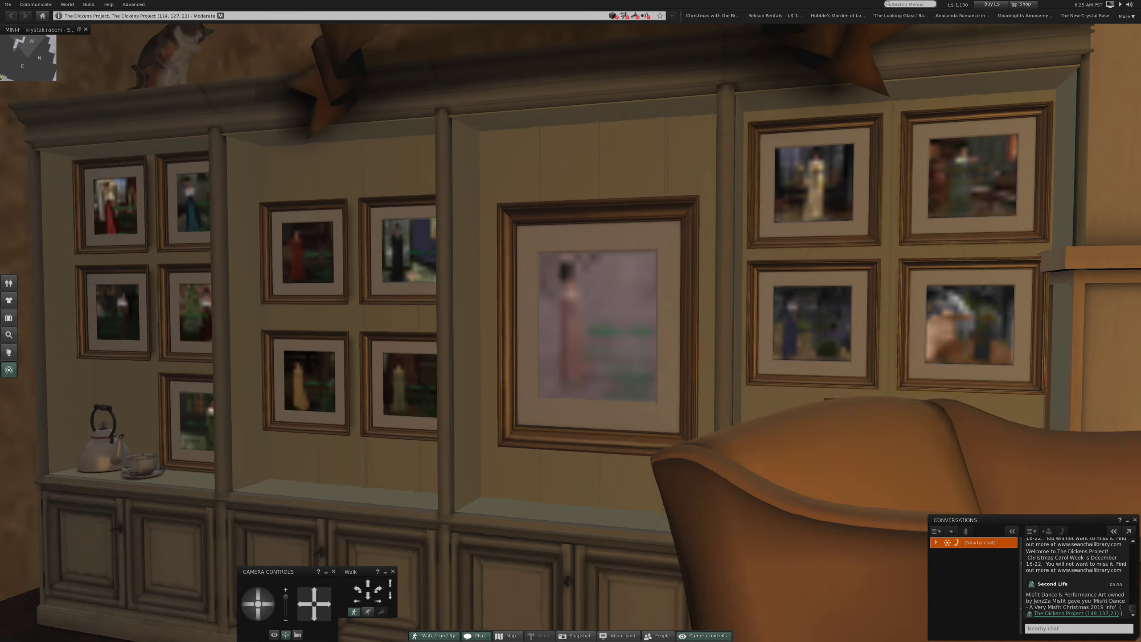
pyautogui.moveTo(571, 357); pyautogui.dragTo(625, 340)
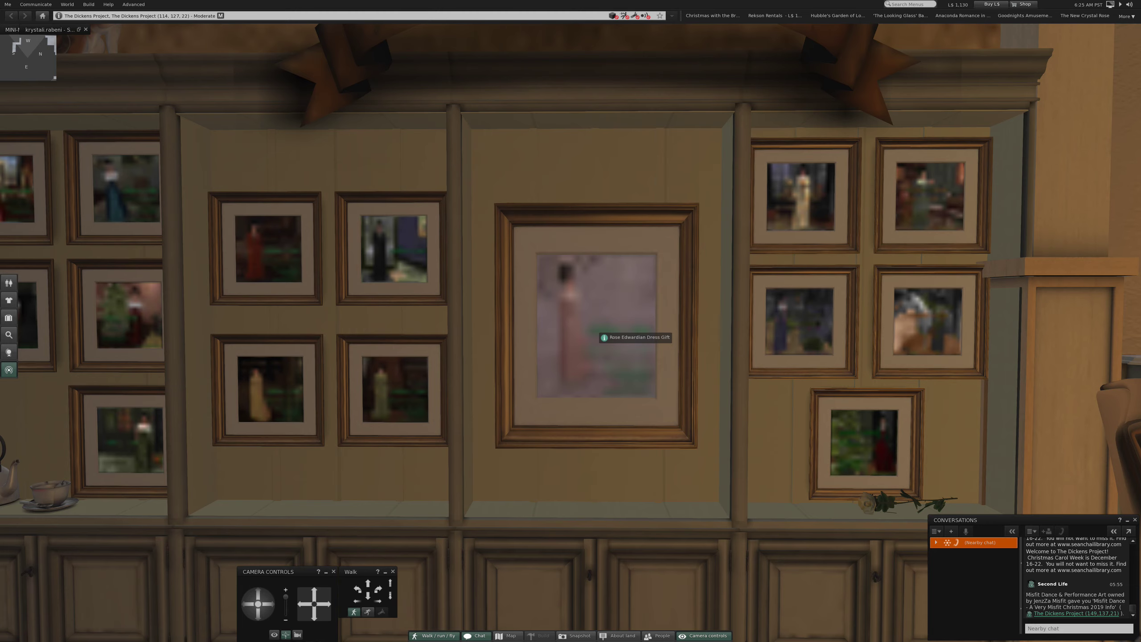
pyautogui.press('Escape')
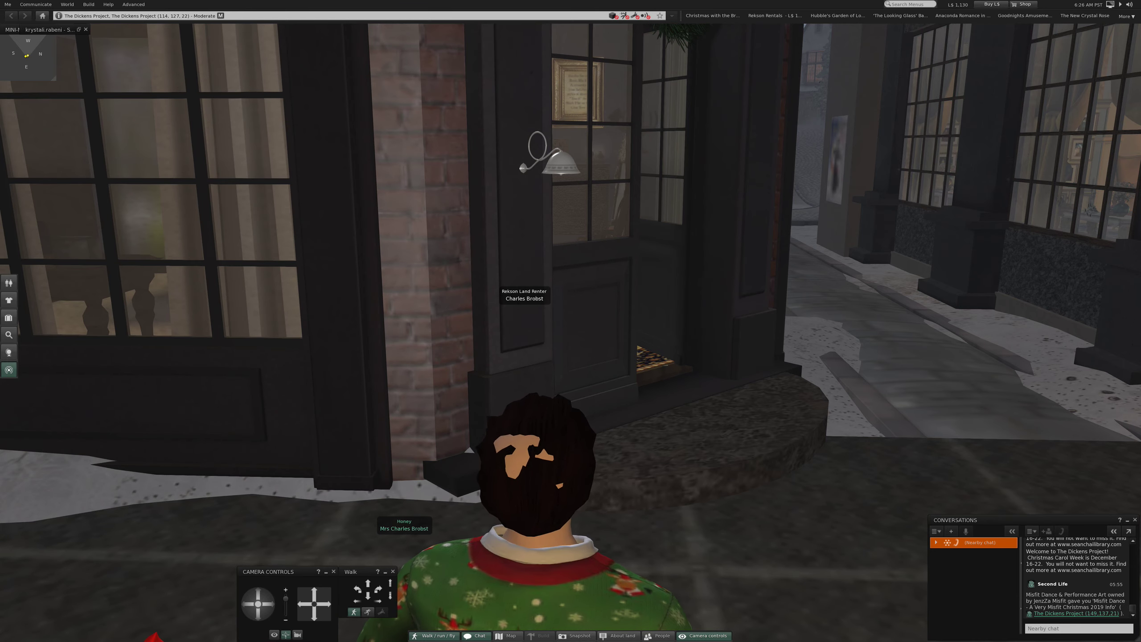
# Step: Switch to mouselook and walk through the open door into the portrait room
pyautogui.press('m')
pyautogui.press('Up')
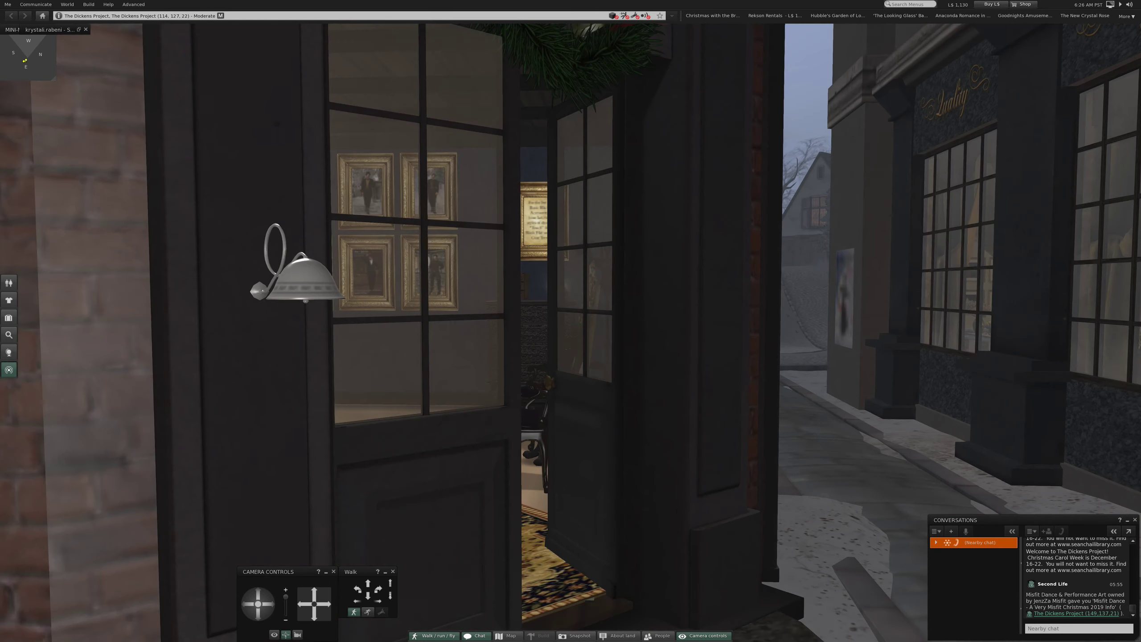
pyautogui.press('Up')
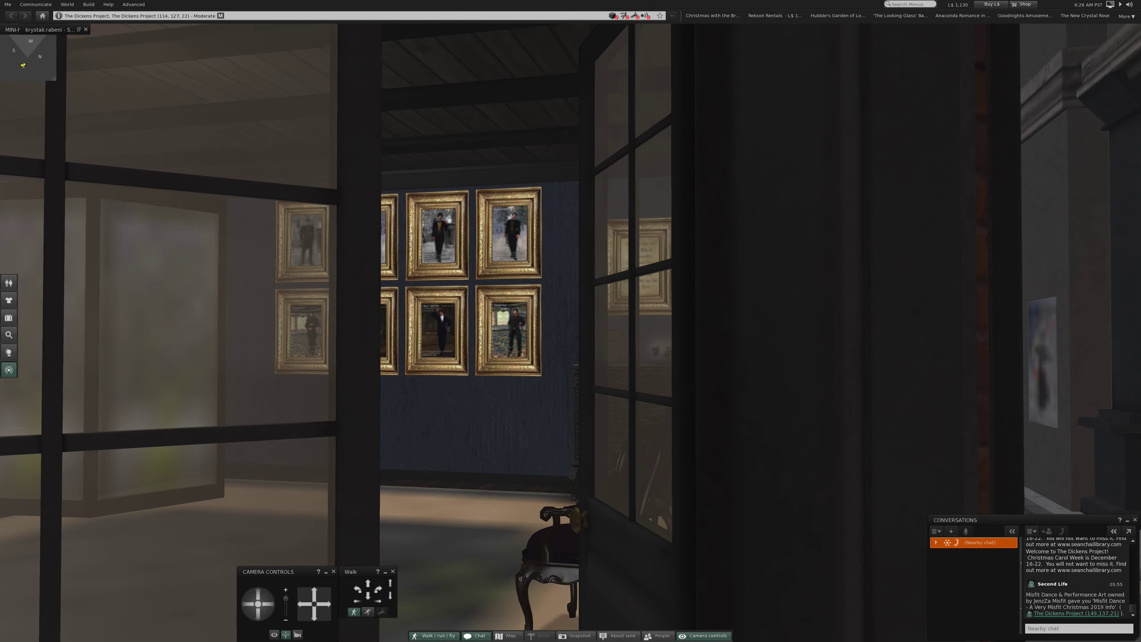
pyautogui.press('Up')
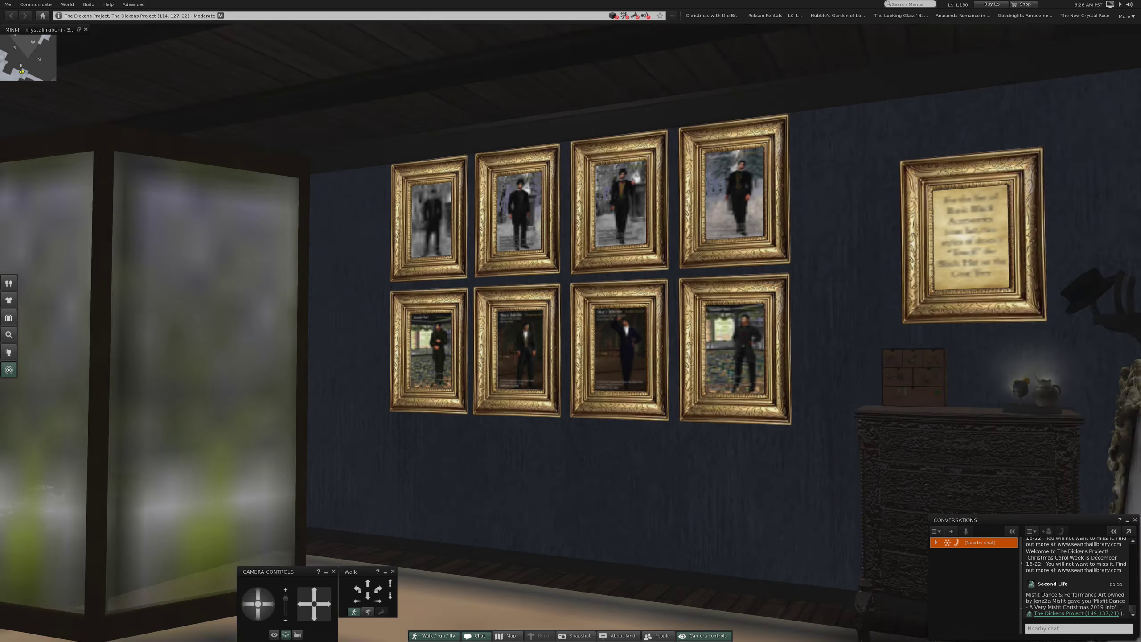
pyautogui.press('Up')
# Step: Turn left past the doorway and window, then close in on the framed table picture
pyautogui.press('Left')
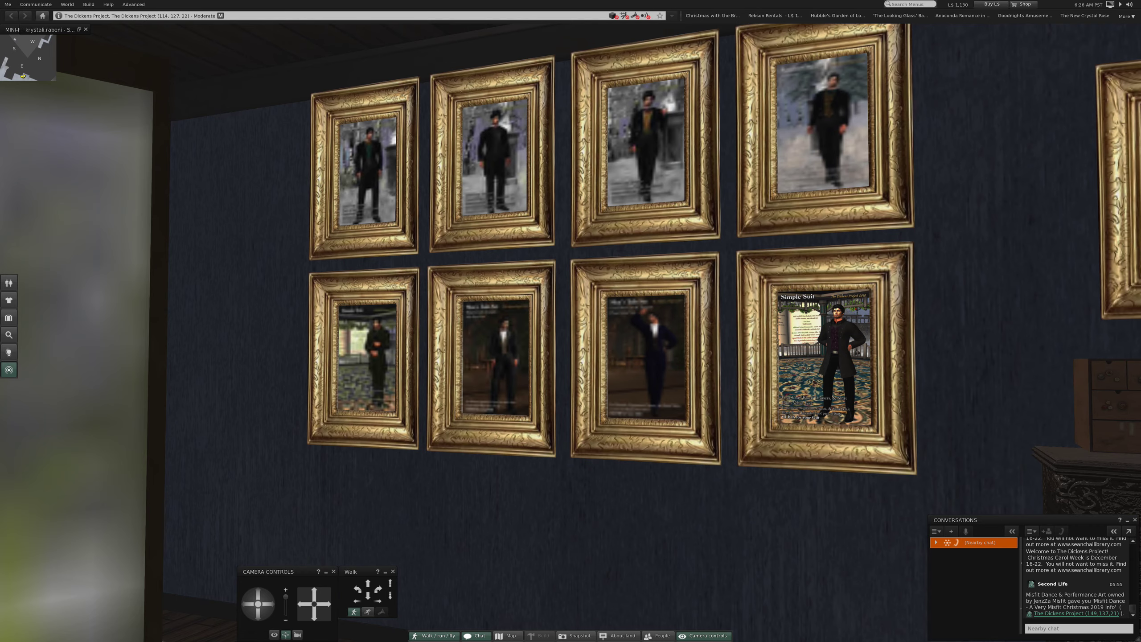
pyautogui.press('Left')
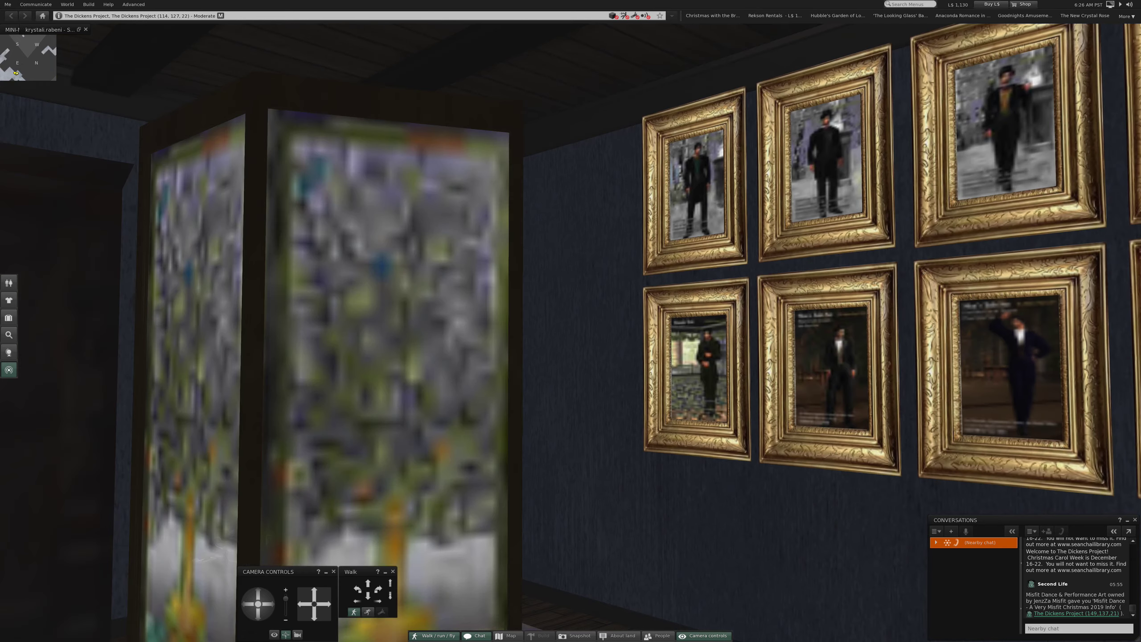
pyautogui.press('Left')
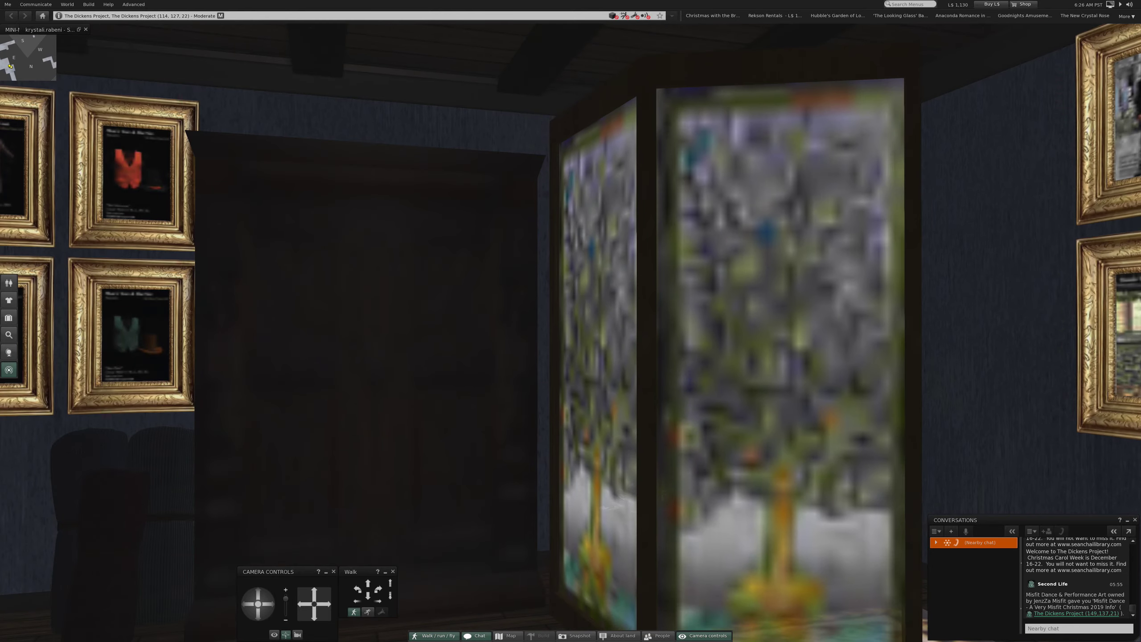
pyautogui.press('Left')
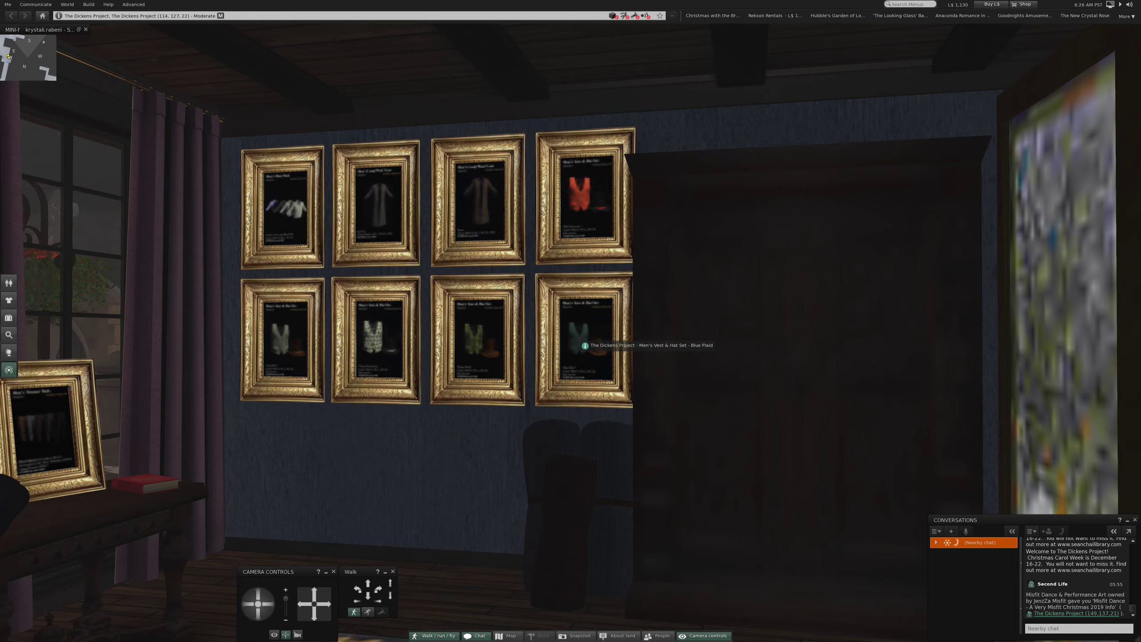
pyautogui.press('Left')
pyautogui.press('Up')
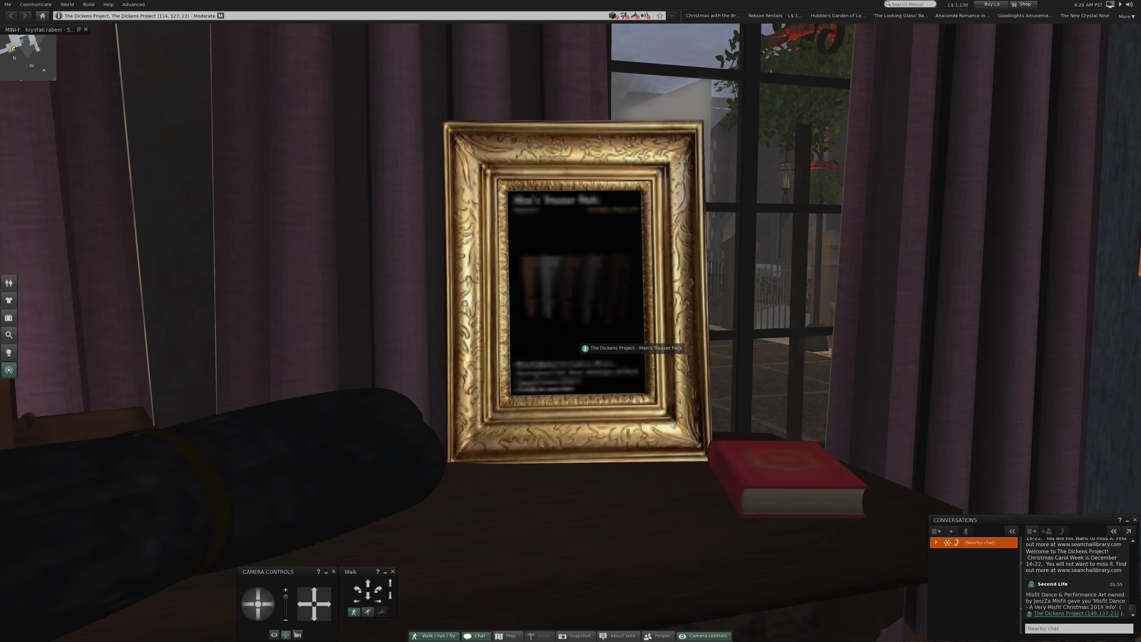
# Step: Touch the Men's Trouser Pack picture, keep the offered folder, and reset the camera outside
pyautogui.click(586, 348)
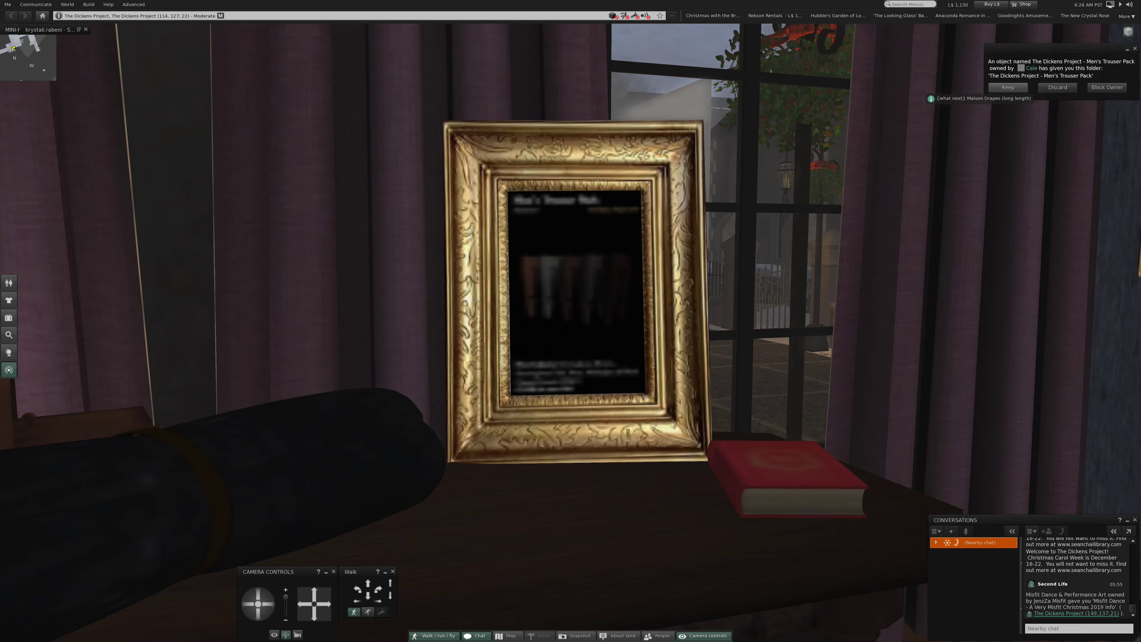
pyautogui.click(1007, 87)
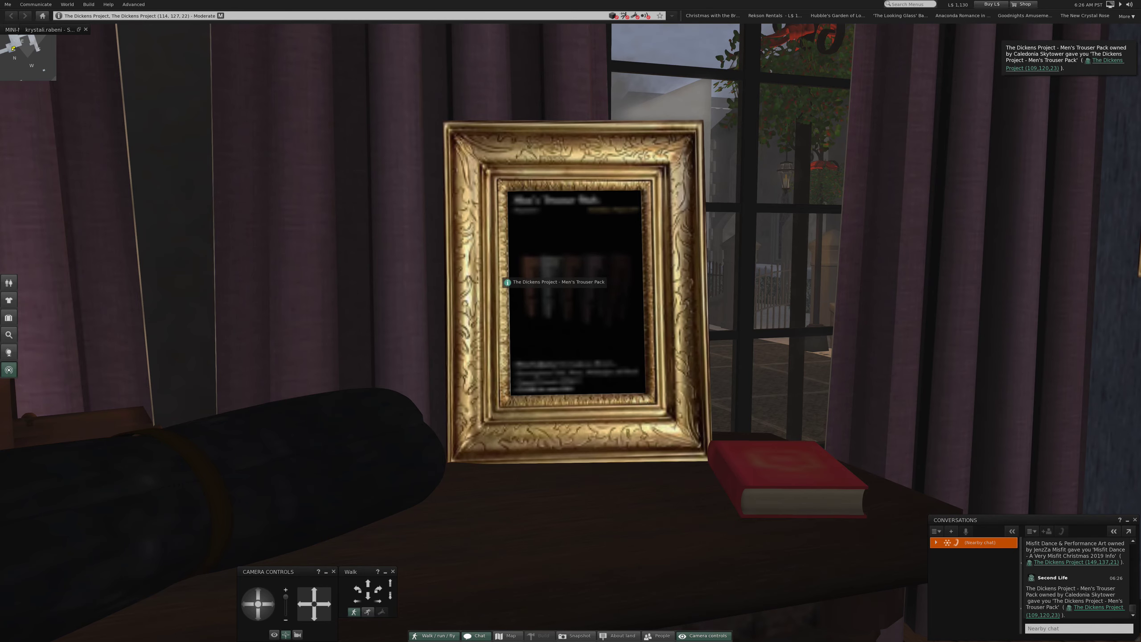
pyautogui.scroll(-5, 507, 282)
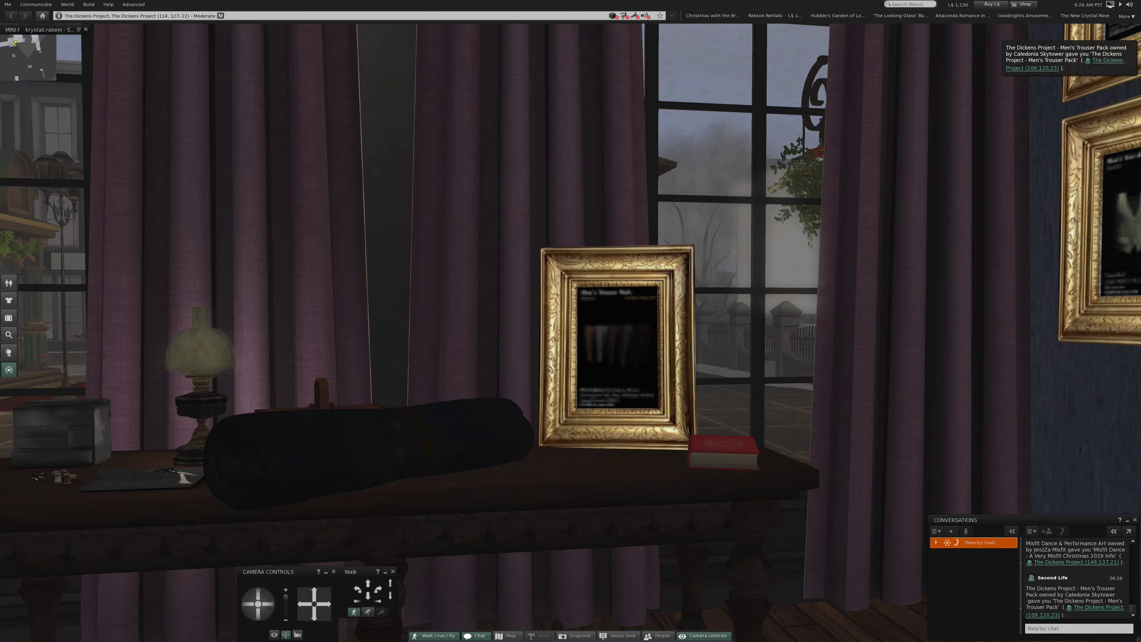
pyautogui.scroll(-2, 506, 282)
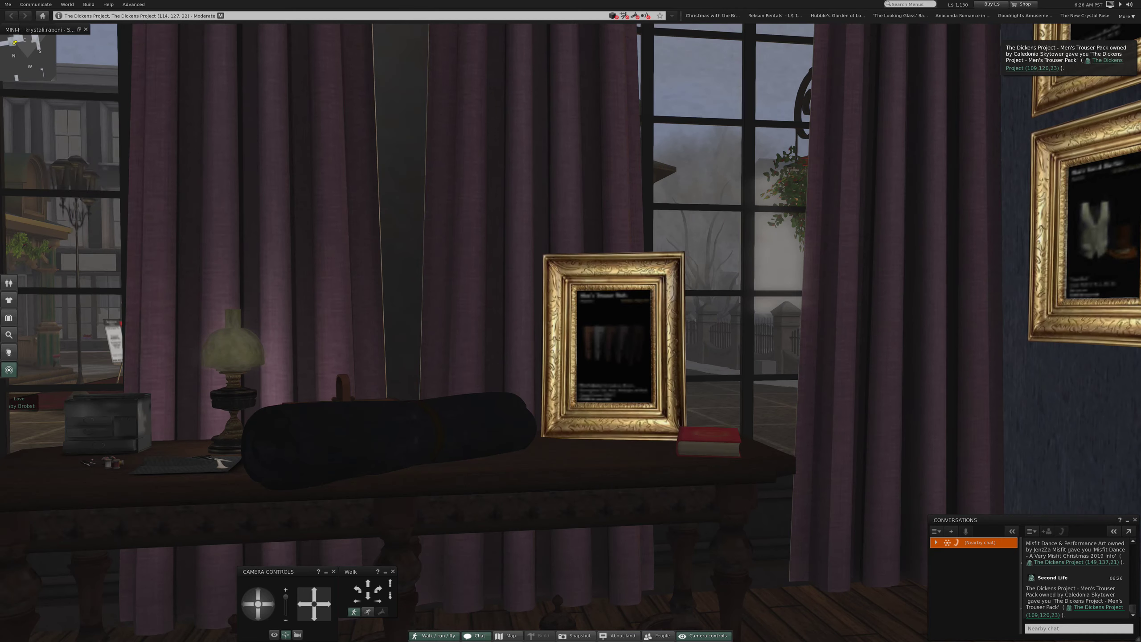
pyautogui.press('Escape')
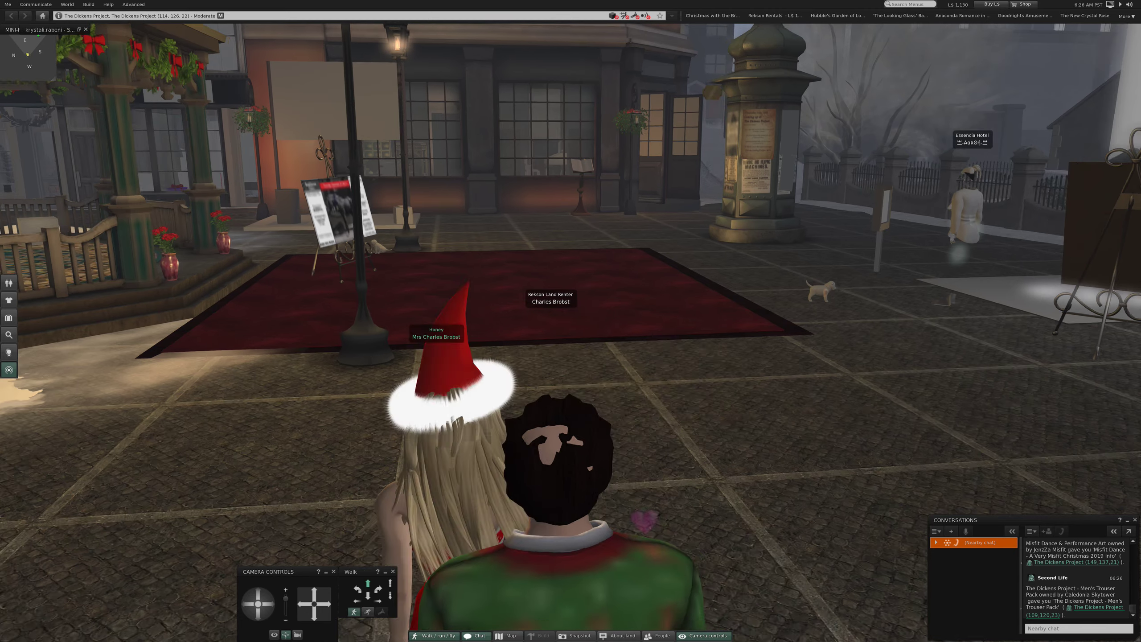
# Step: Walk the avatar forward across the red carpet and turn left
pyautogui.press('Up')
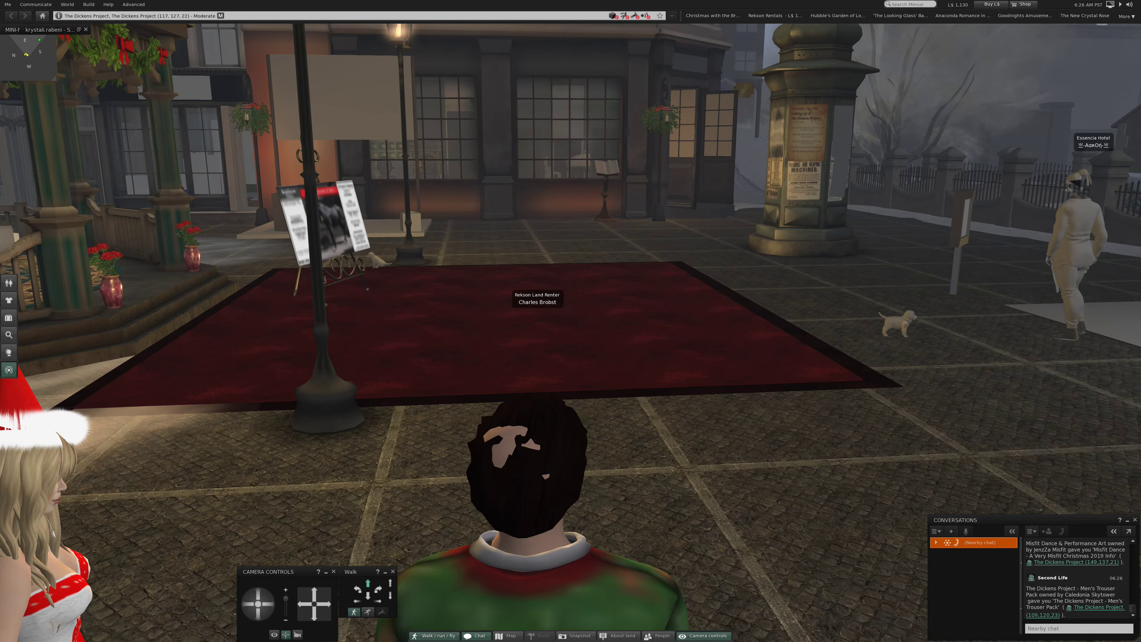
pyautogui.press('Up')
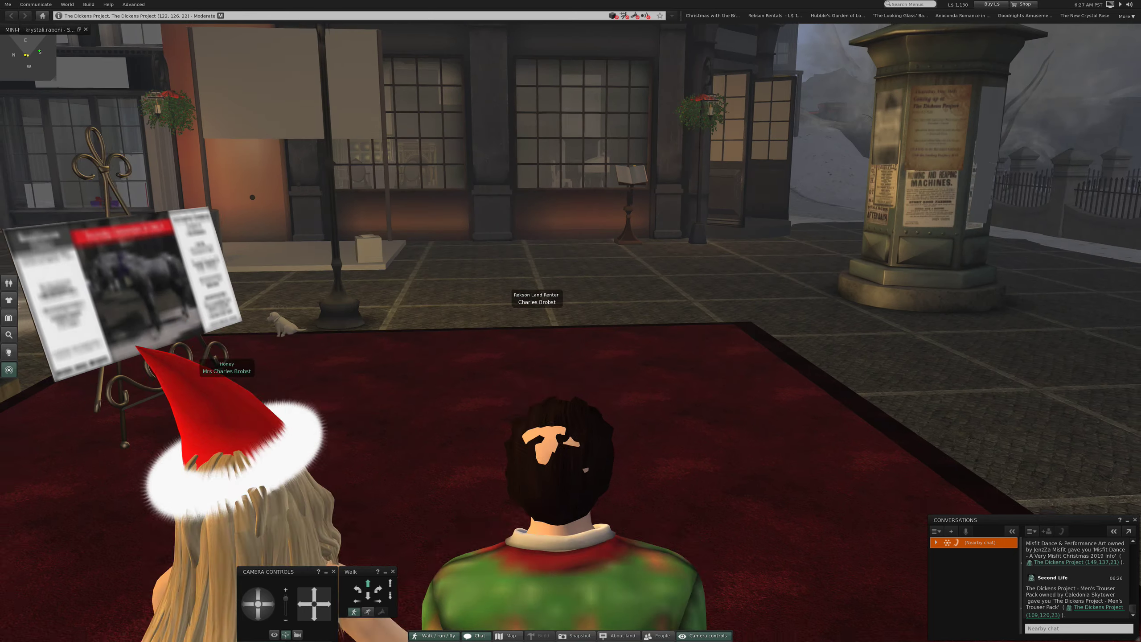
pyautogui.press('Up')
pyautogui.press('Left')
pyautogui.press('Left')
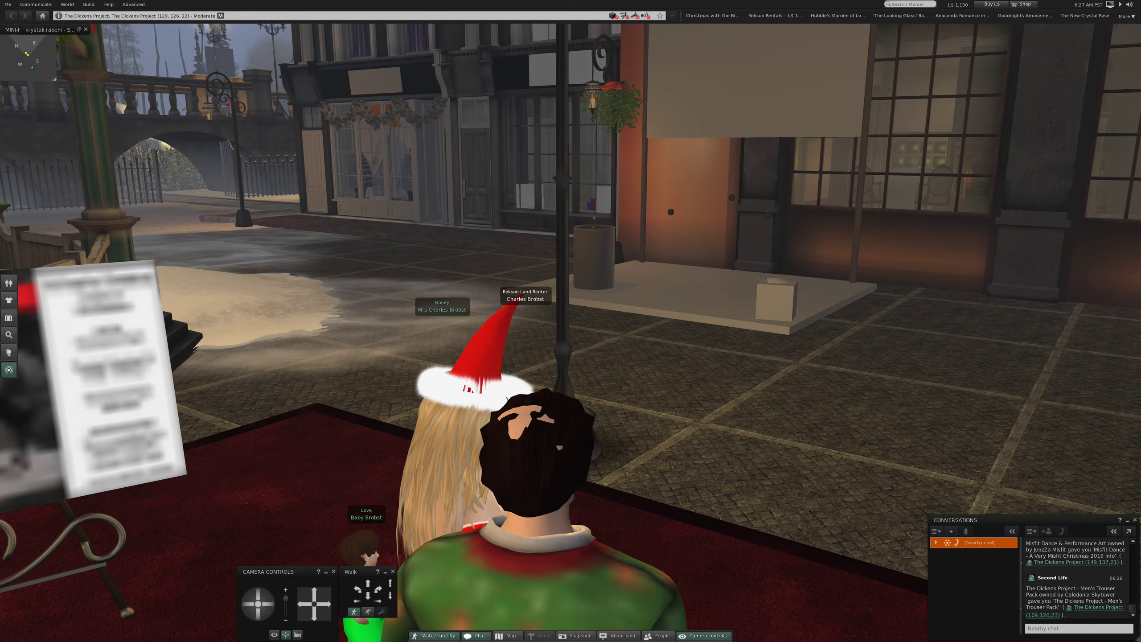
# Step: Orbit around the avatars and puppy, then reset and turn toward the signboard and gazebo
pyautogui.press('Left')
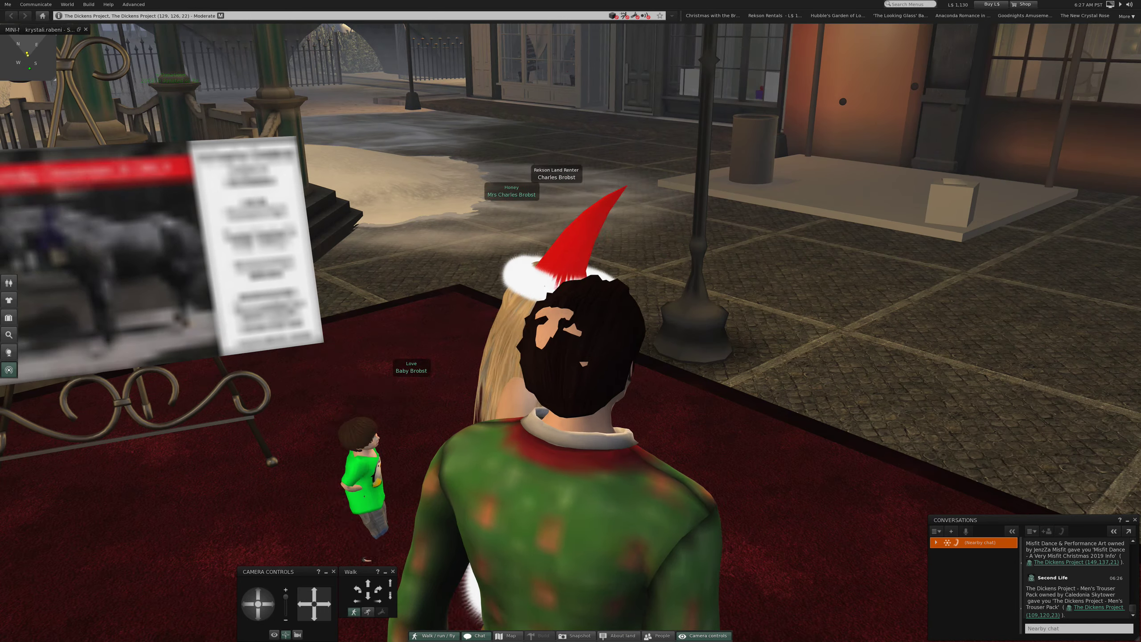
pyautogui.press('Left')
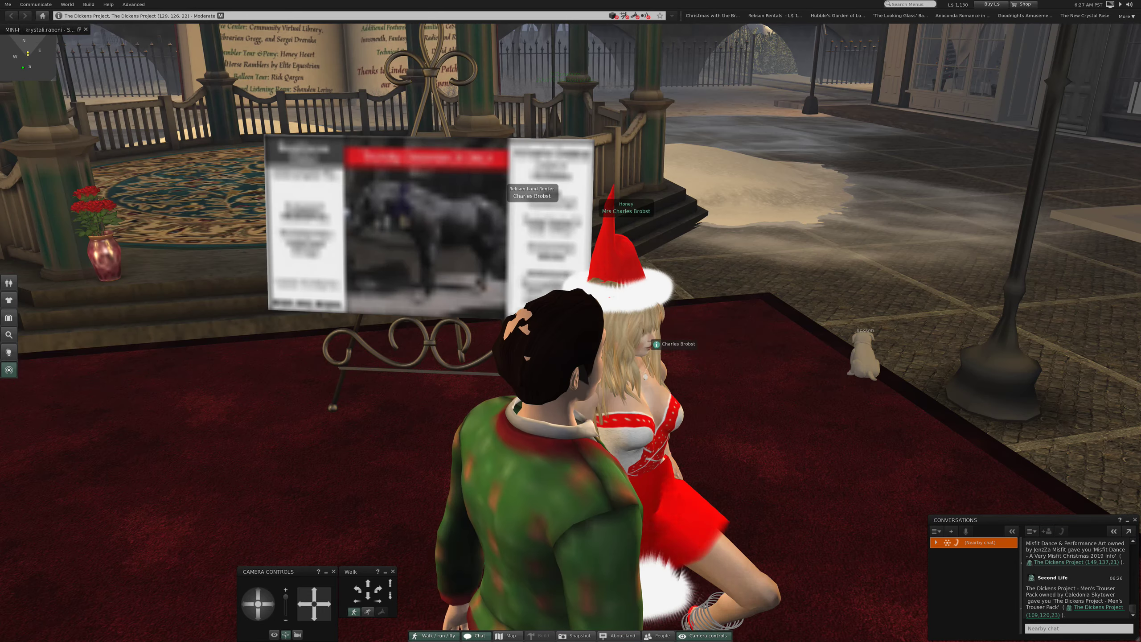
pyautogui.press('Right')
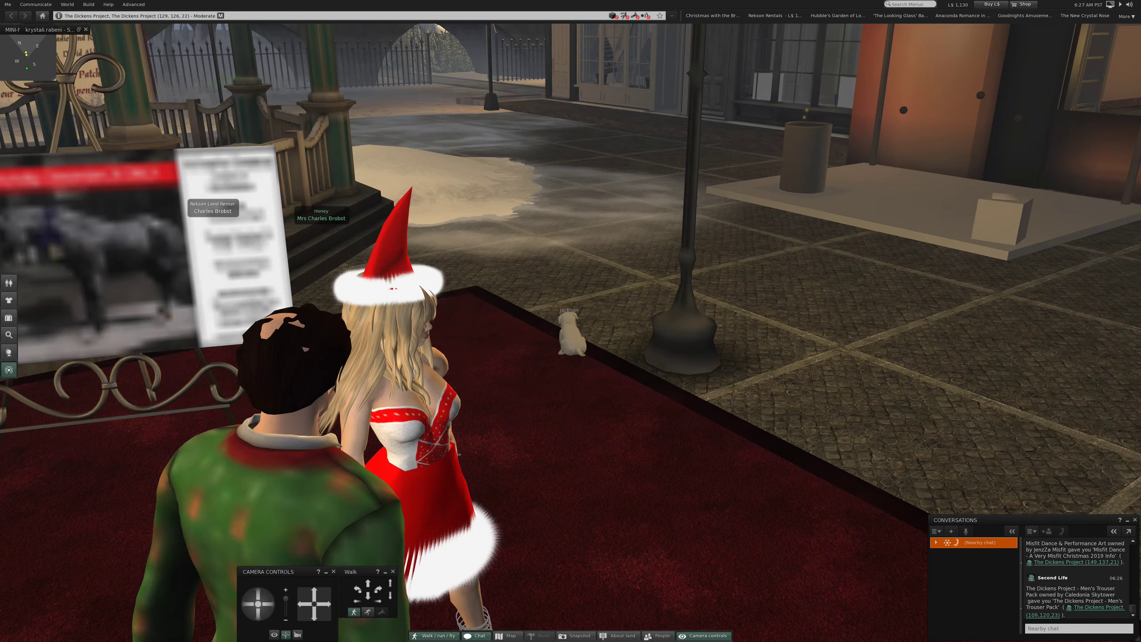
pyautogui.scroll(5, 571, 331)
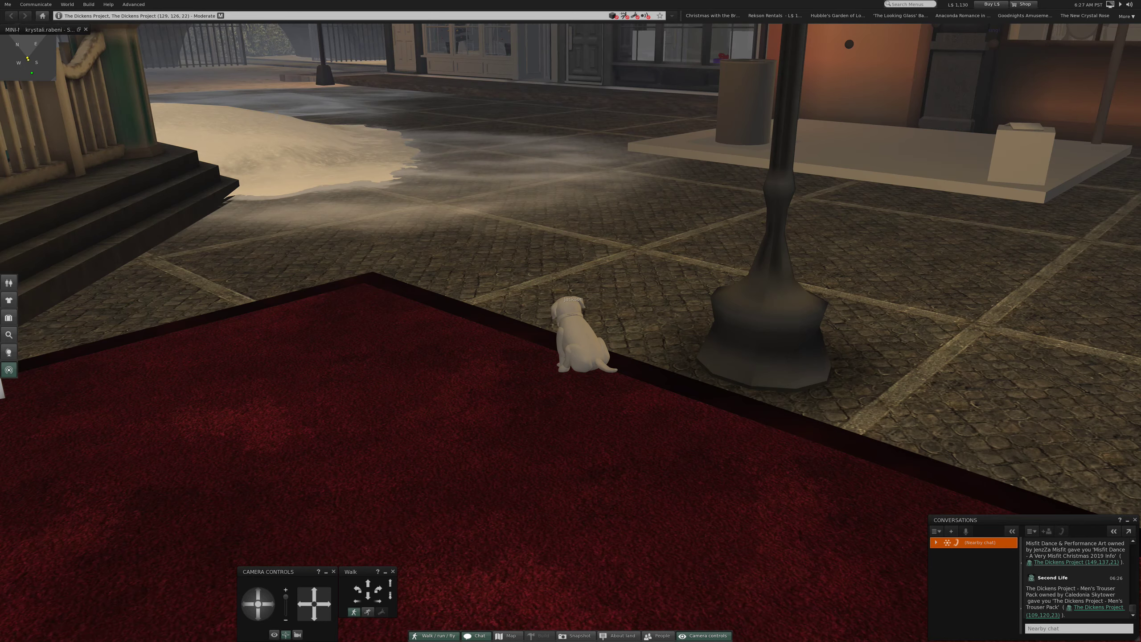
pyautogui.press('alt')
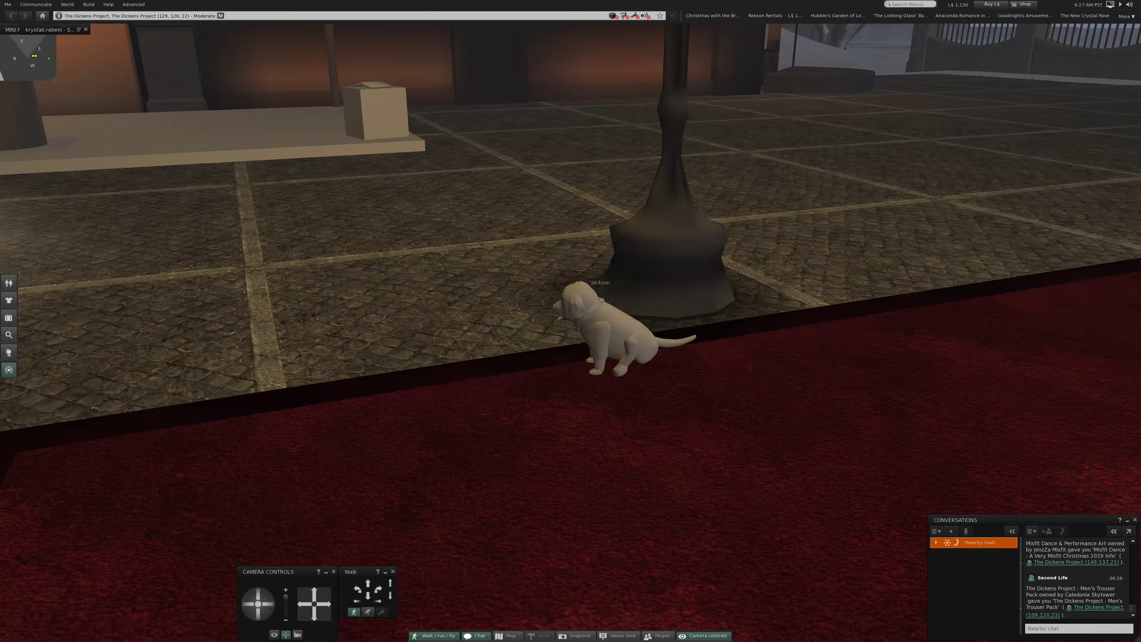
pyautogui.scroll(-2, 571, 321)
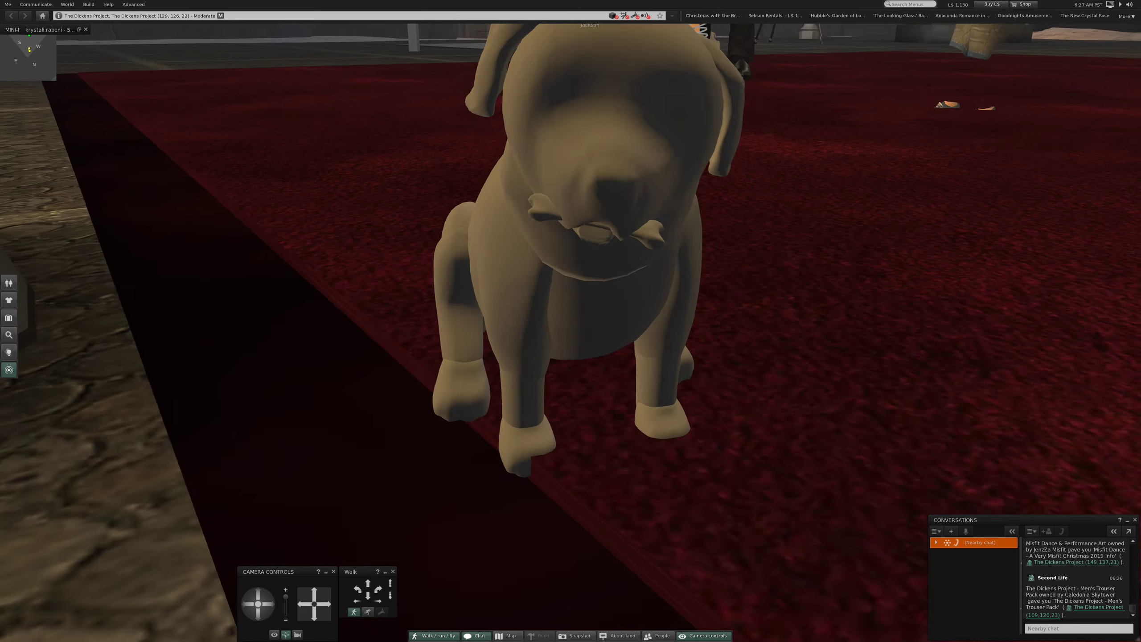
pyautogui.scroll(-2, 571, 321)
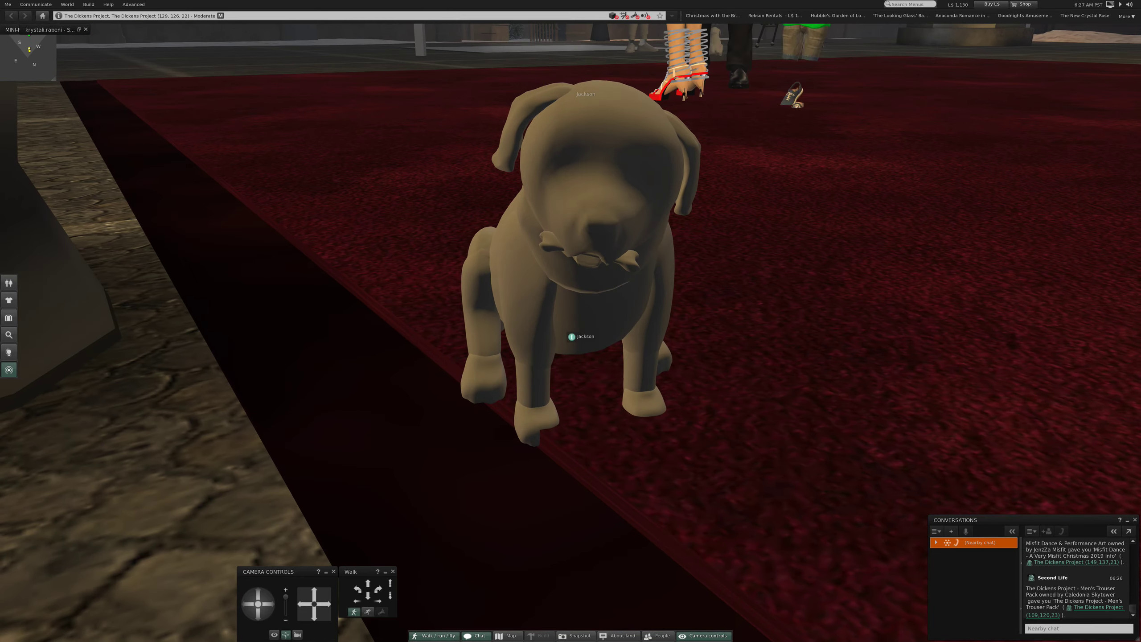
pyautogui.scroll(-1, 571, 322)
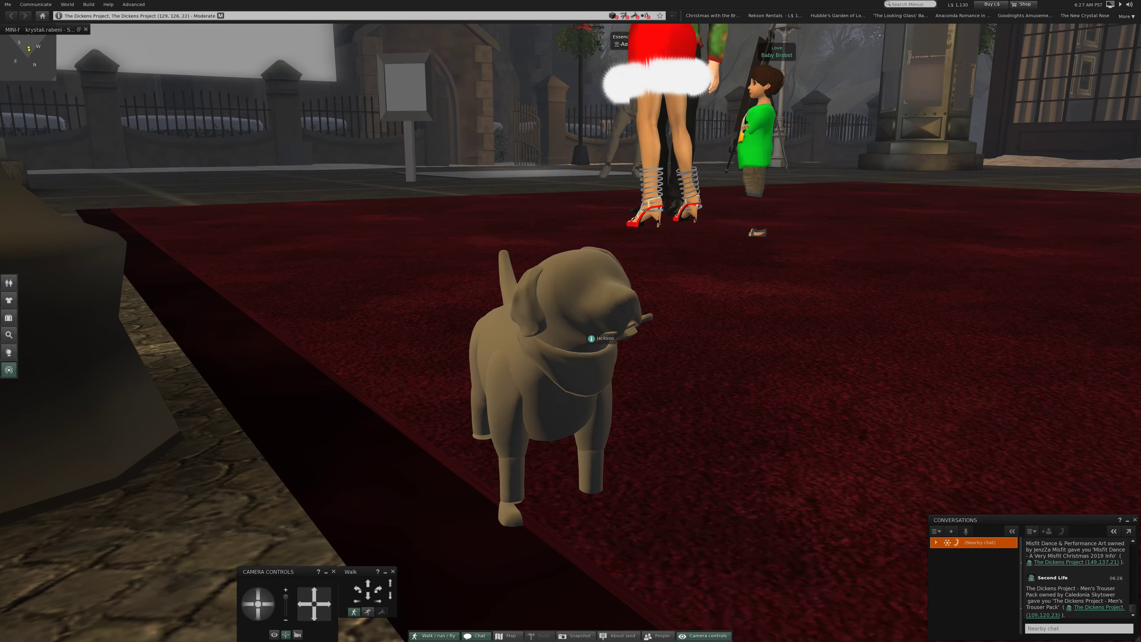
pyautogui.press('Escape')
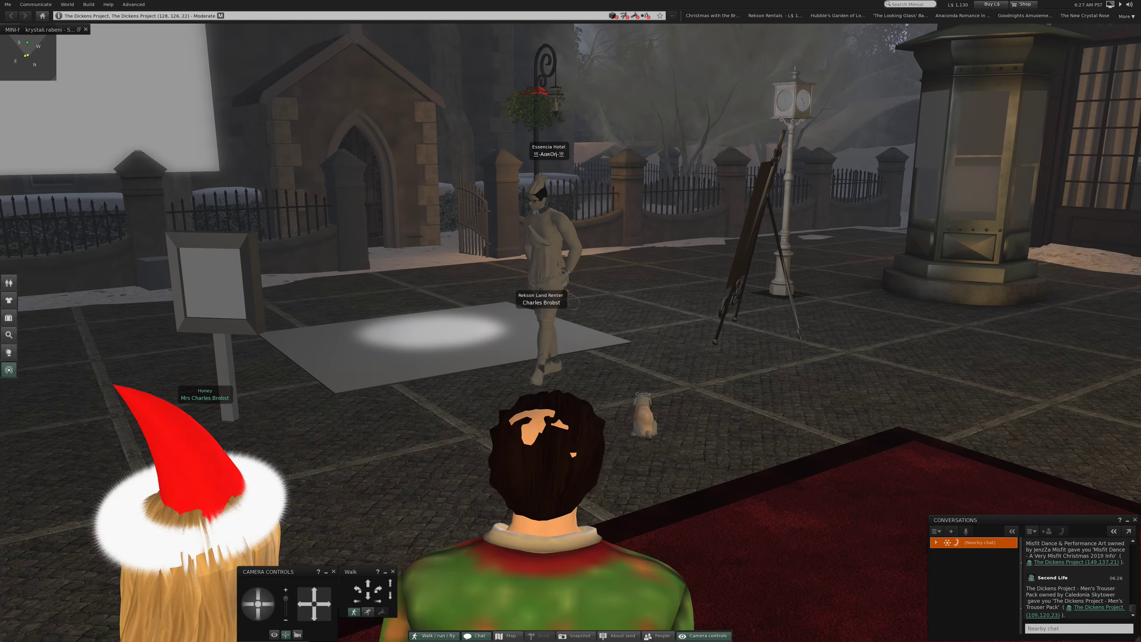
pyautogui.press('Right')
pyautogui.press('Right')
pyautogui.press('Right')
pyautogui.press('Right')
pyautogui.press('Right')
pyautogui.press('Right')
pyautogui.press('Left')
pyautogui.press('Left')
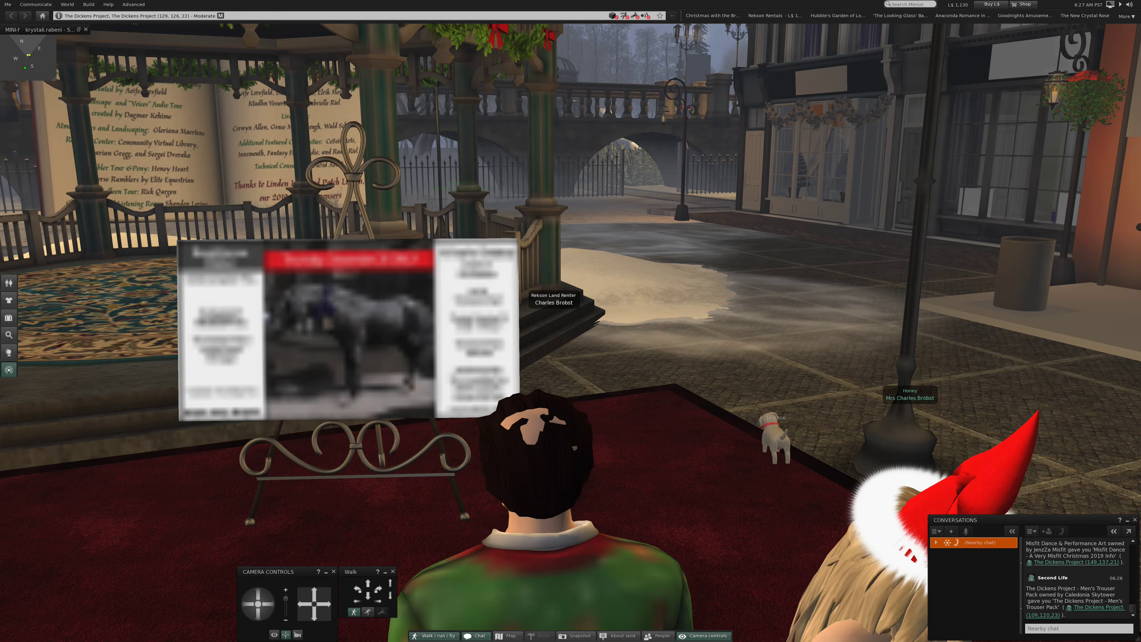
pyautogui.scroll(5, 571, 321)
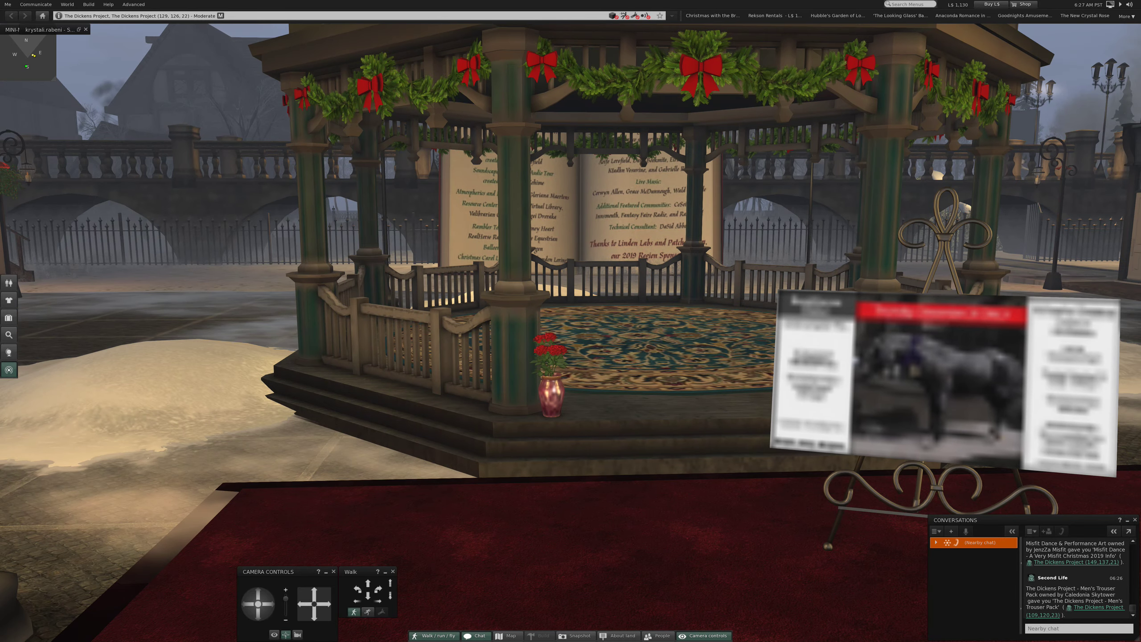
pyautogui.scroll(5, 571, 321)
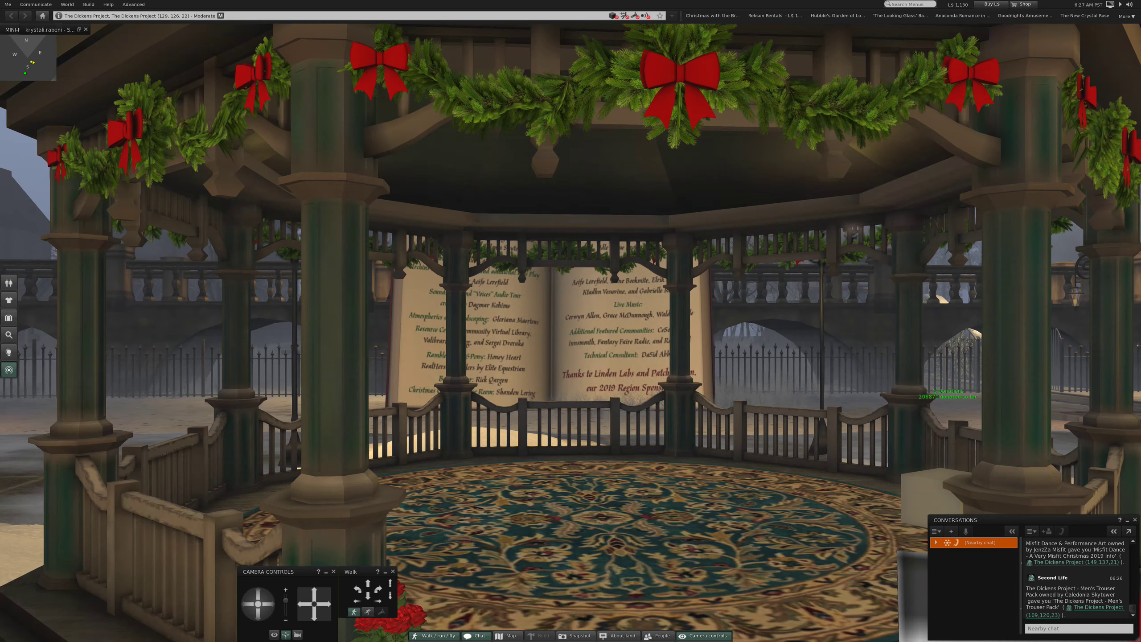
pyautogui.scroll(5, 571, 321)
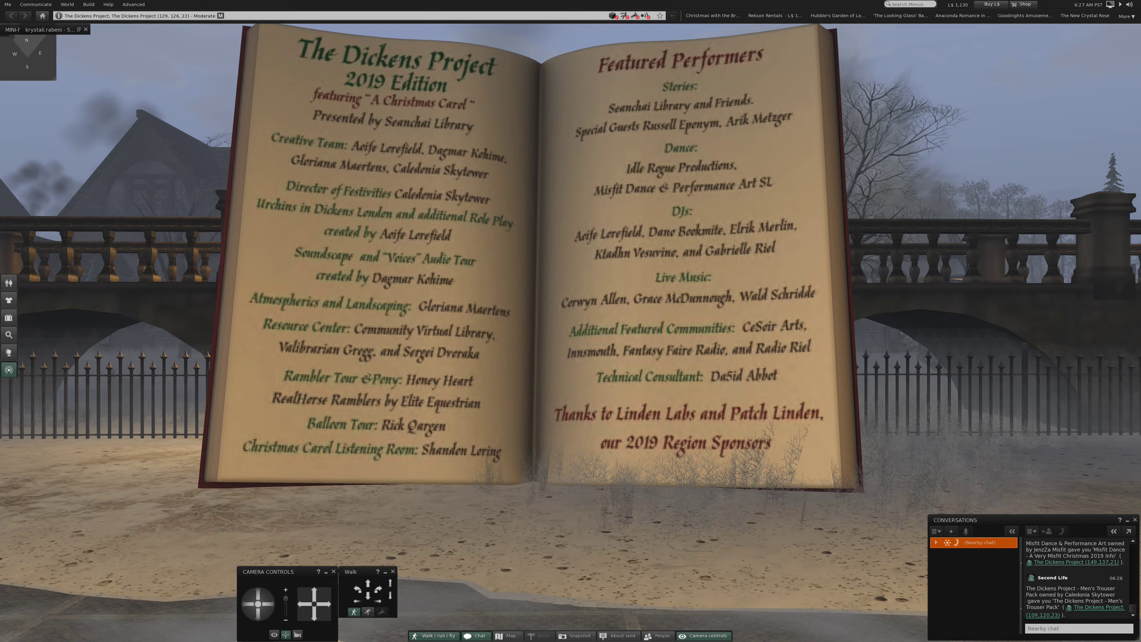
pyautogui.scroll(1, 570, 321)
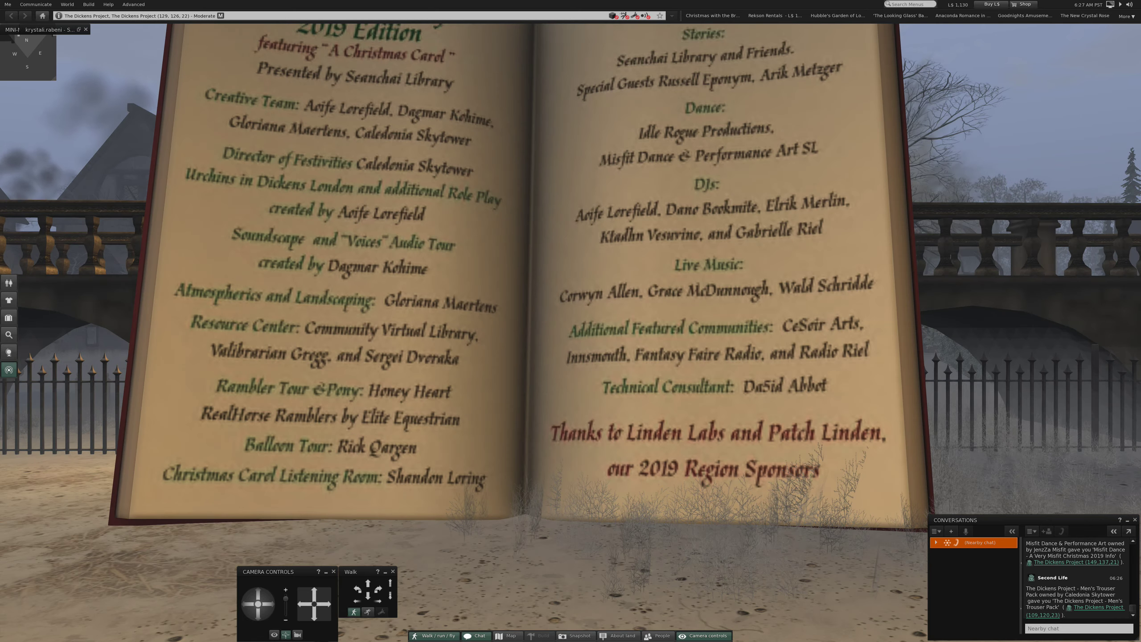
pyautogui.scroll(2, 571, 321)
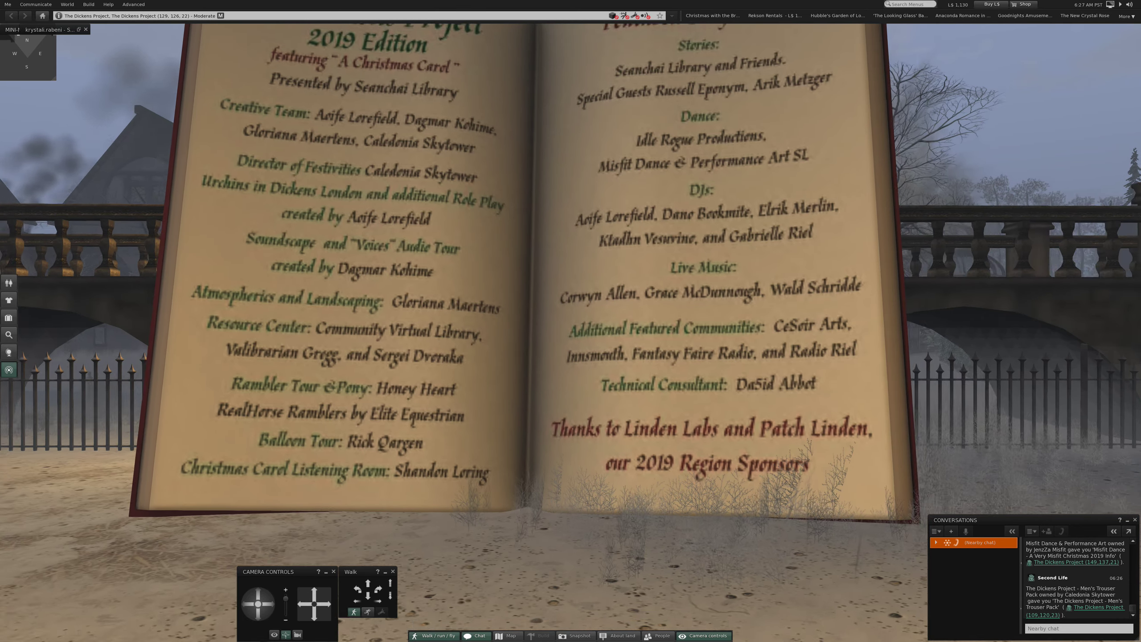
pyautogui.scroll(-1, 571, 321)
pyautogui.scroll(2, 571, 321)
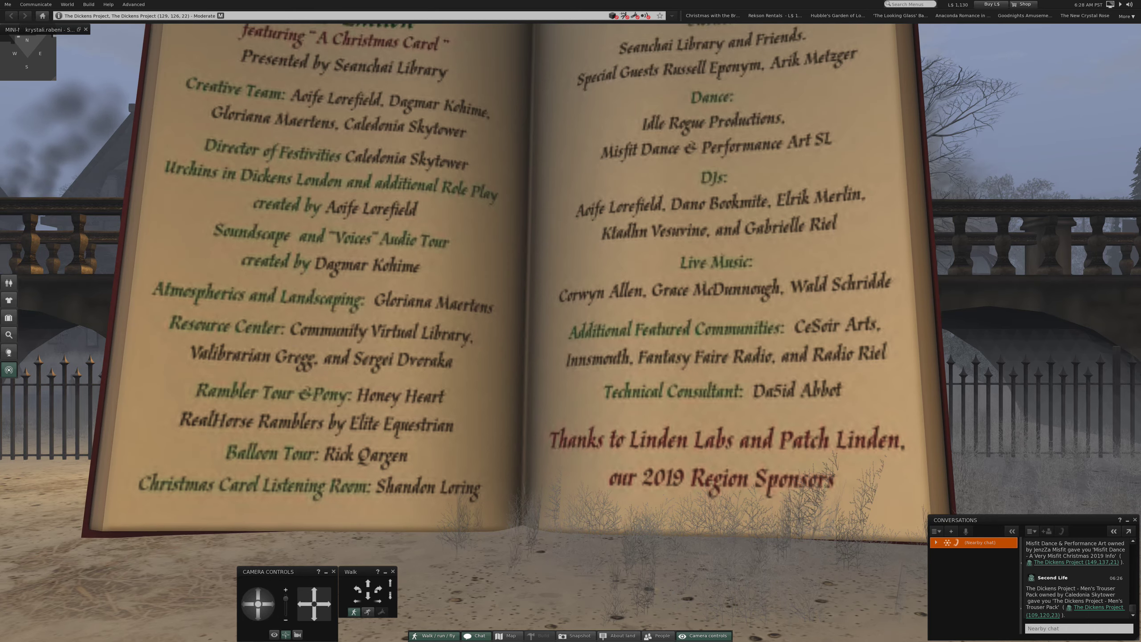
pyautogui.scroll(-1, 570, 321)
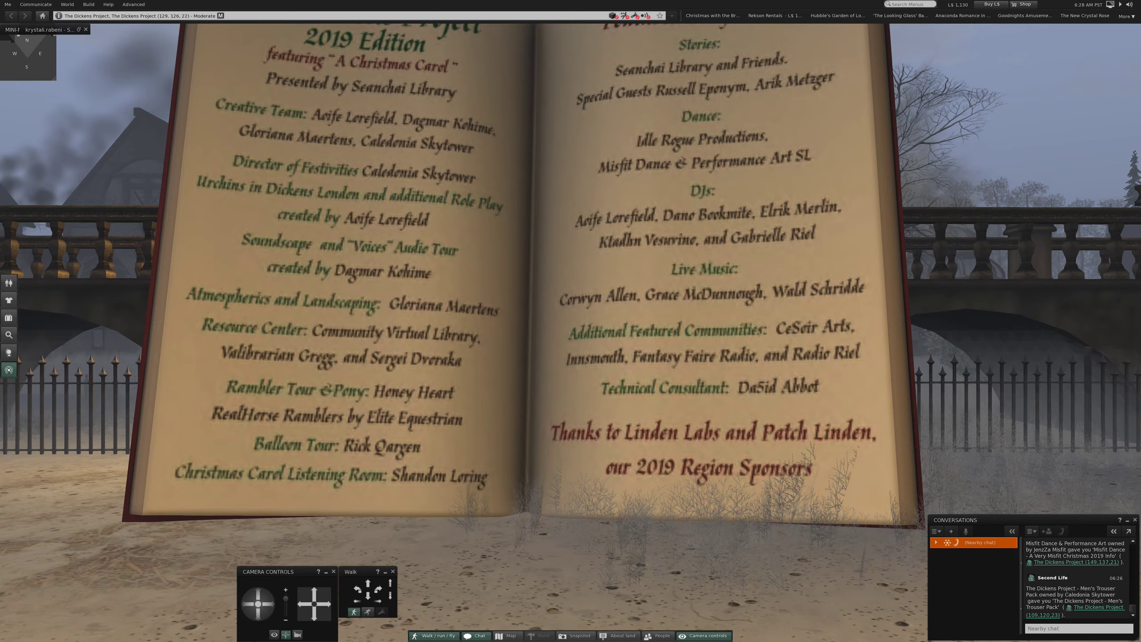
# Step: Leave the credits book close-up, resetting the view and turning toward the church and fence
pyautogui.press('Escape')
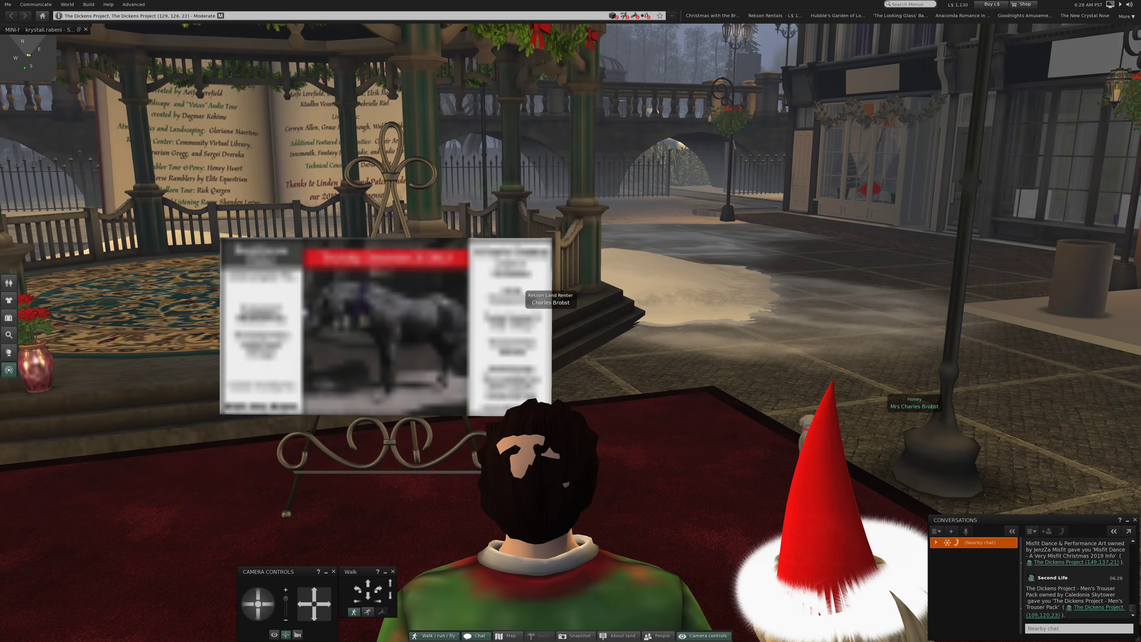
pyautogui.press('Left')
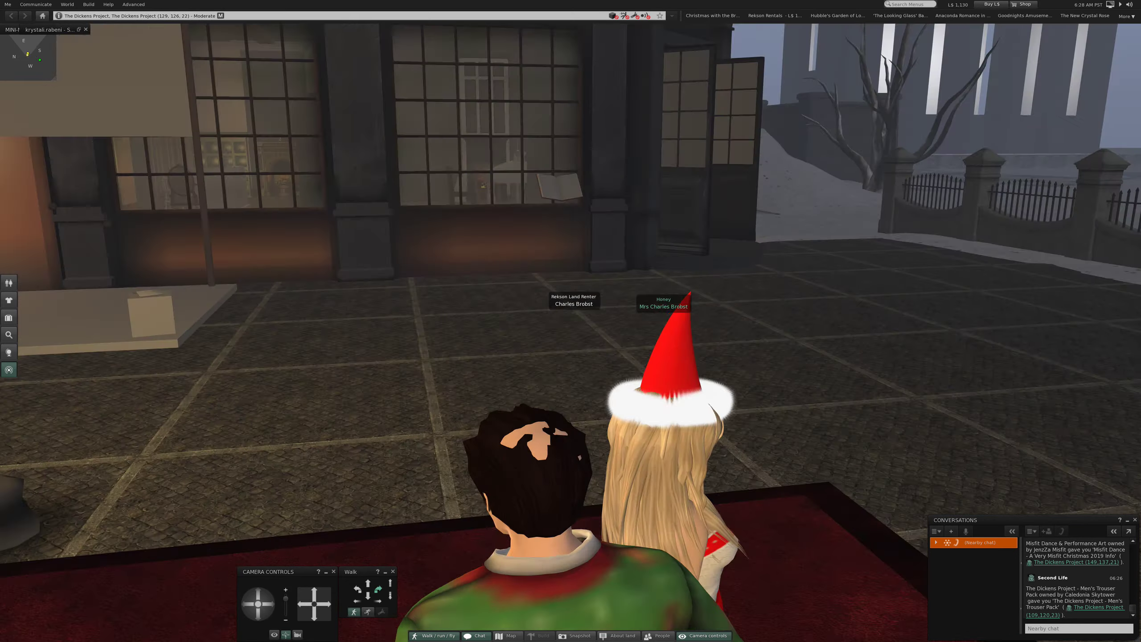
# Step: Circle the camera past the gazebo, churchyard, kiosk and church arch, then reset it
pyautogui.press('Left')
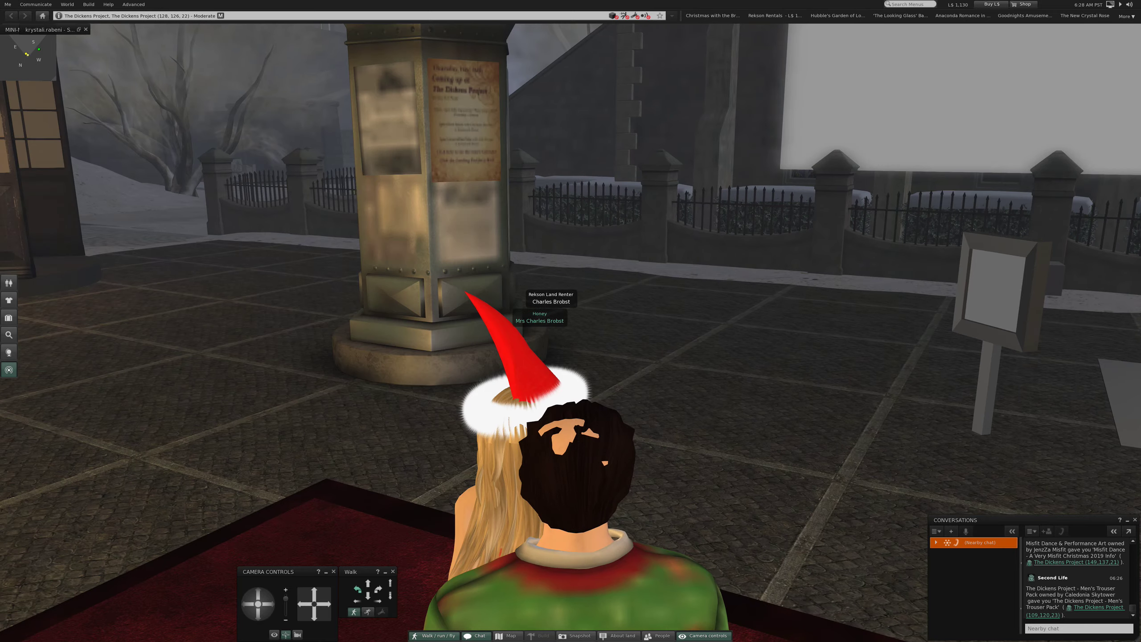
pyautogui.press('Left')
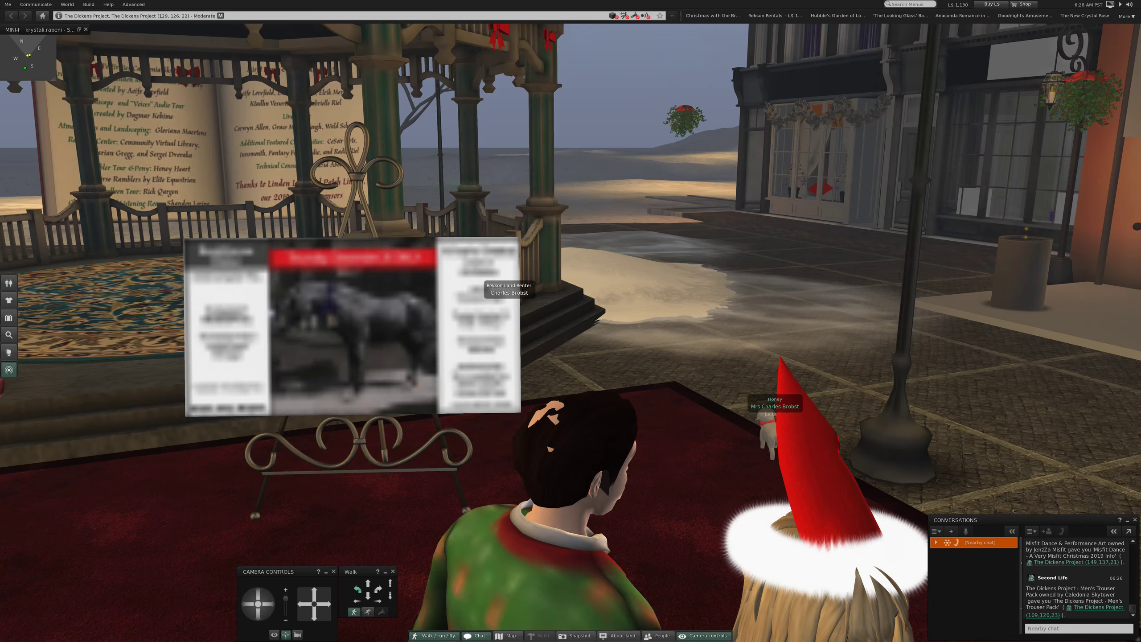
pyautogui.press('Left')
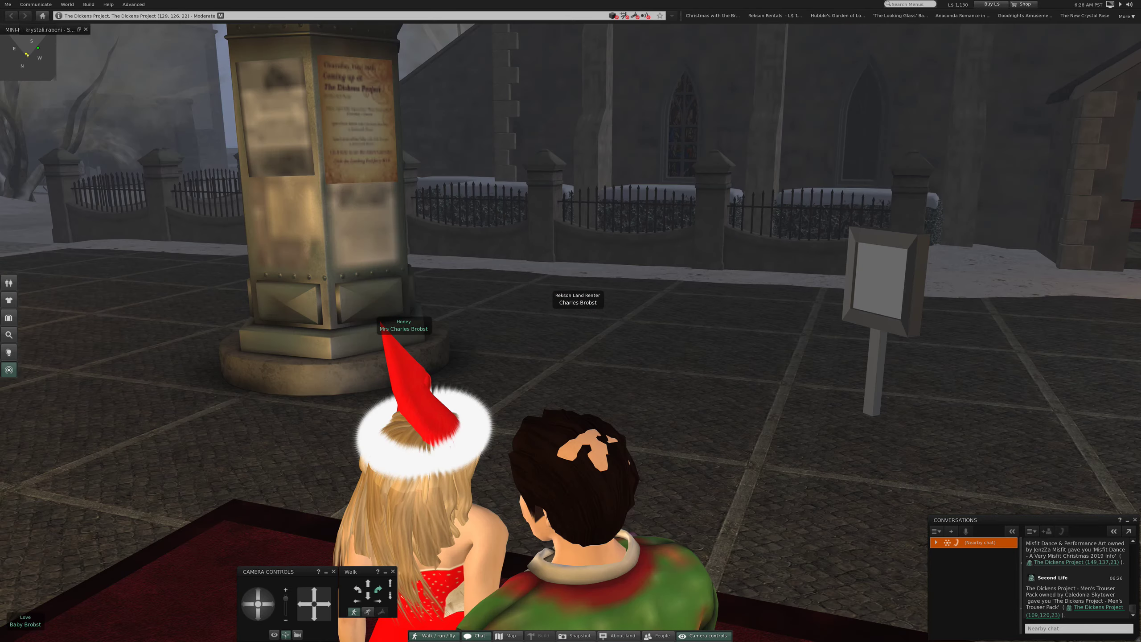
pyautogui.press('Left')
pyautogui.press('Left')
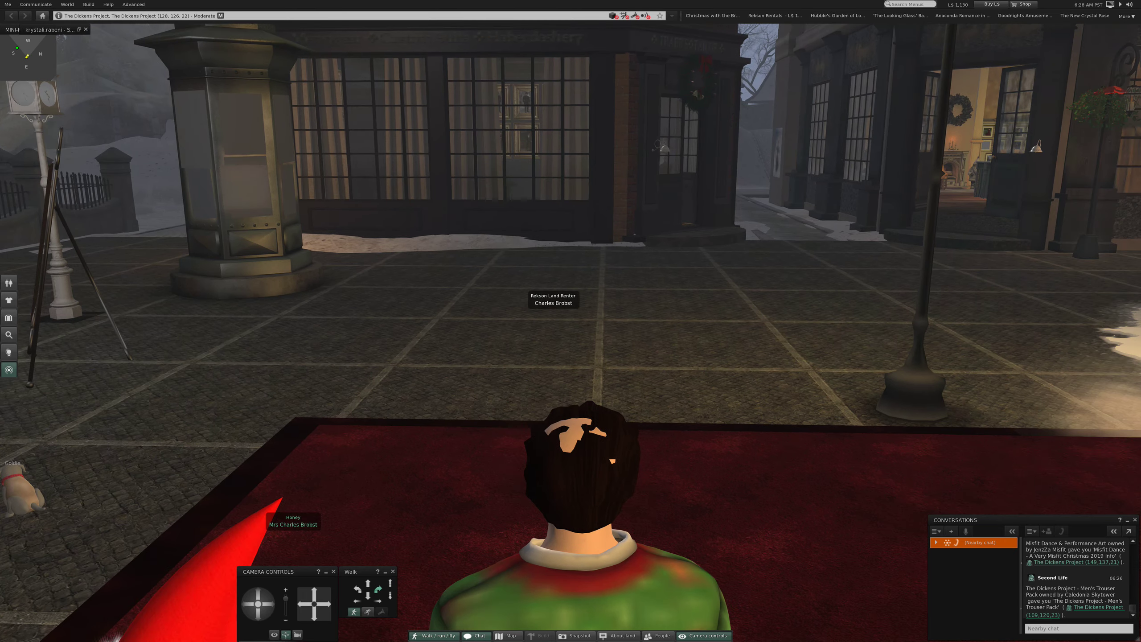
pyautogui.press('Left')
pyautogui.press('Left')
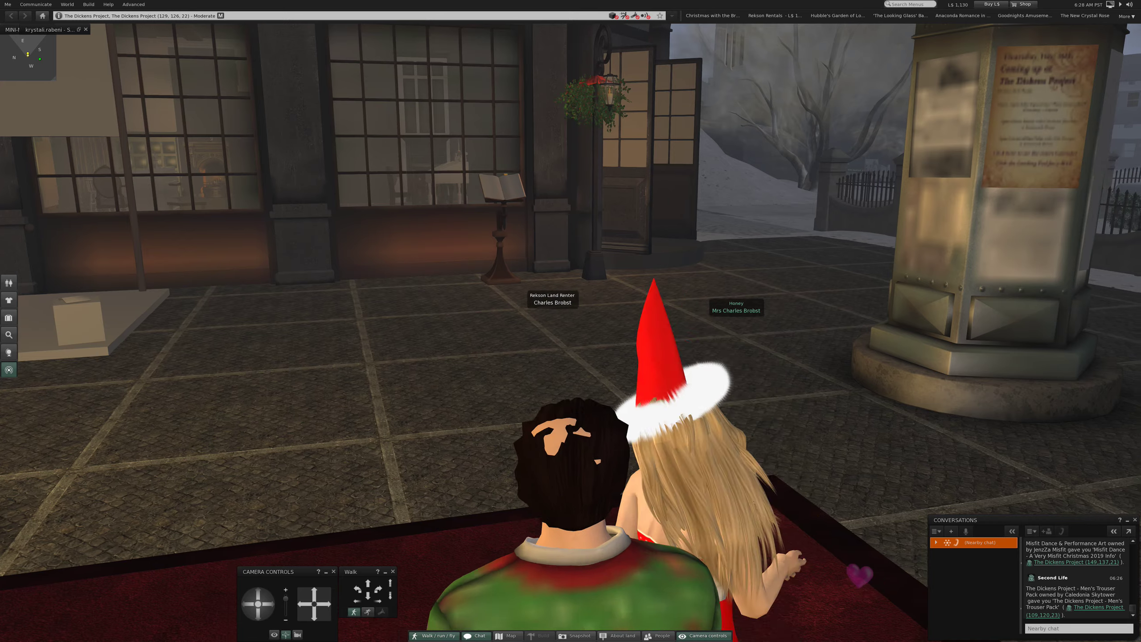
pyautogui.press('Left')
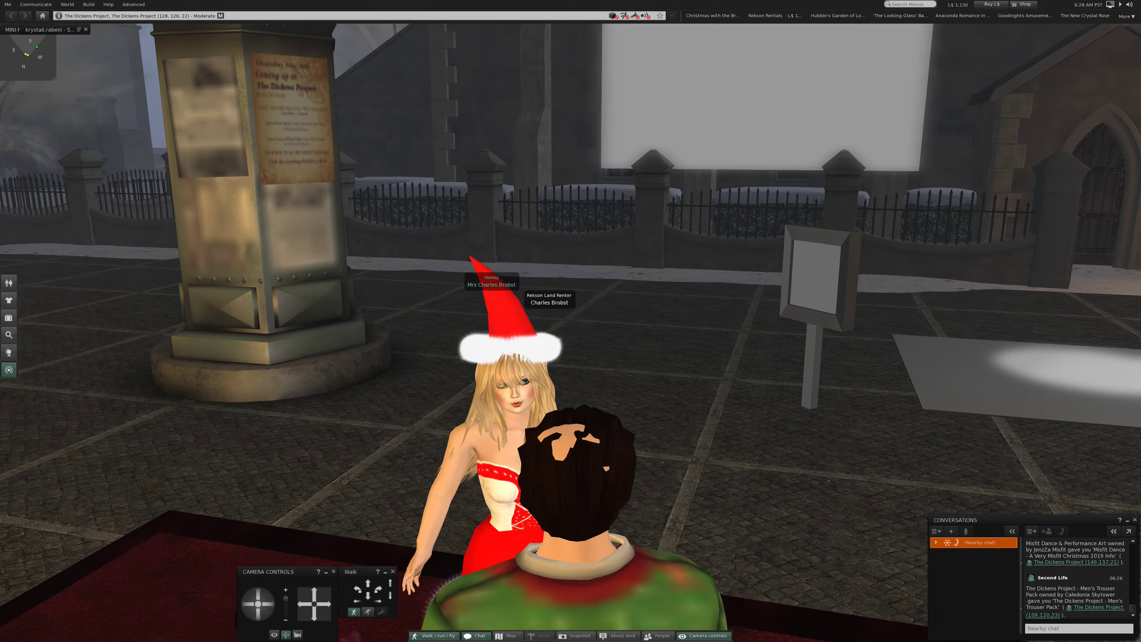
pyautogui.press('Left')
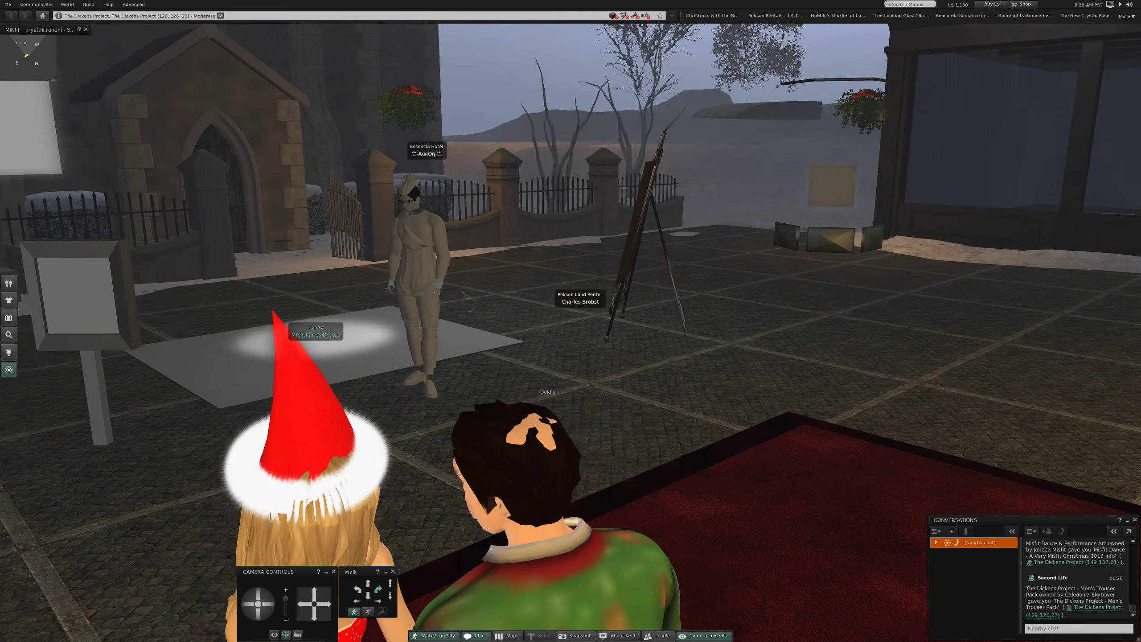
pyautogui.press('Left')
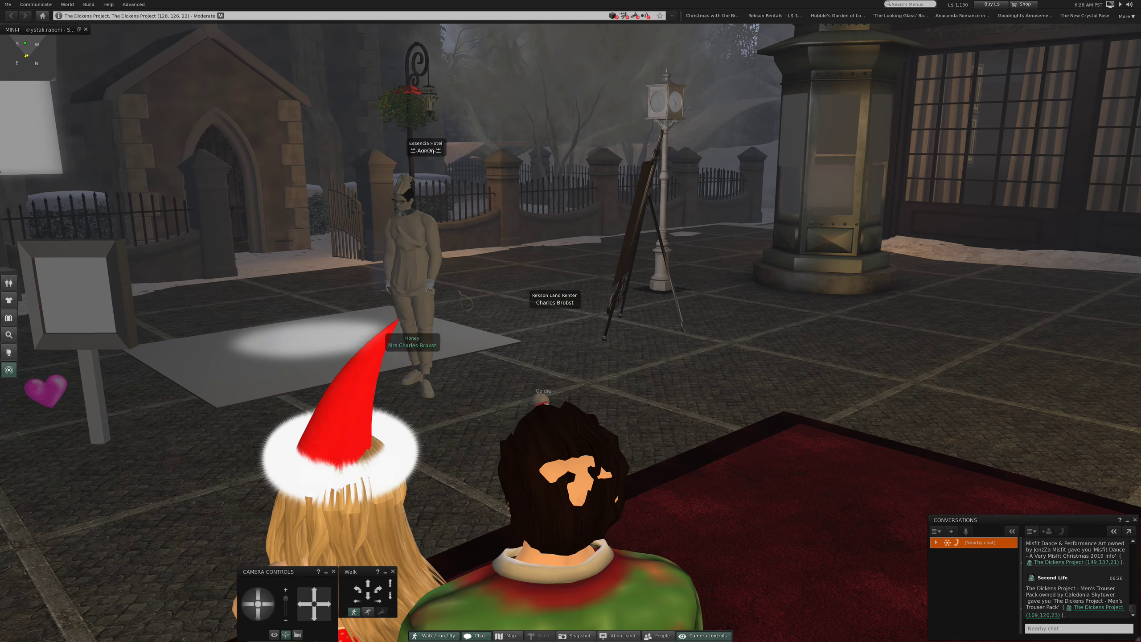
pyautogui.press('Escape')
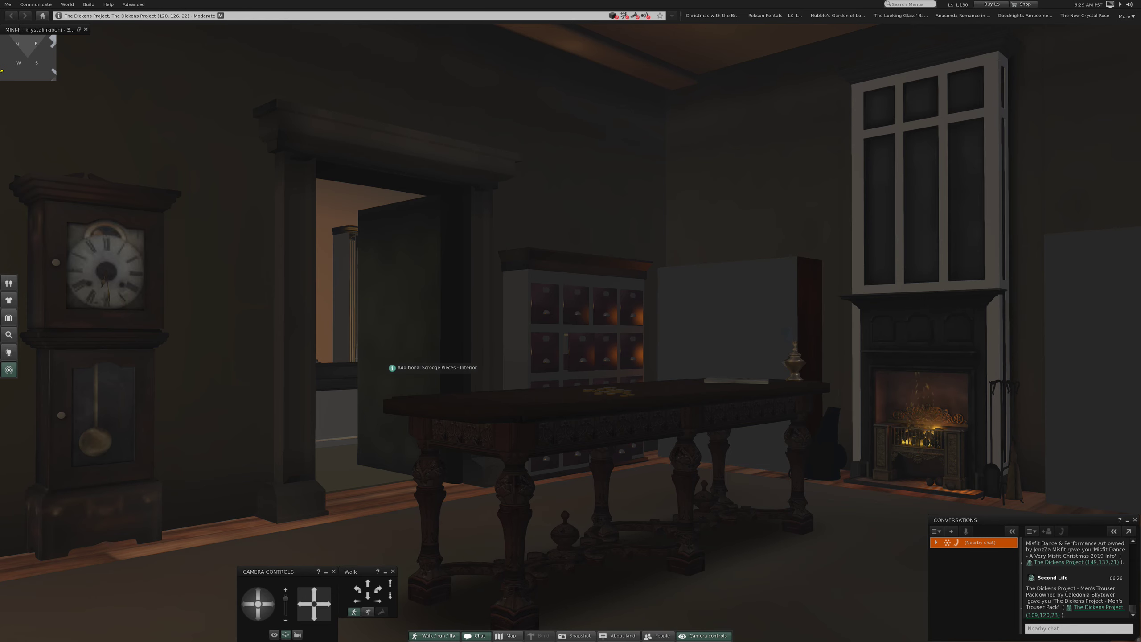
# Step: Turn toward the grandfather clock and move through the doorway into the inner room
pyautogui.press('Left')
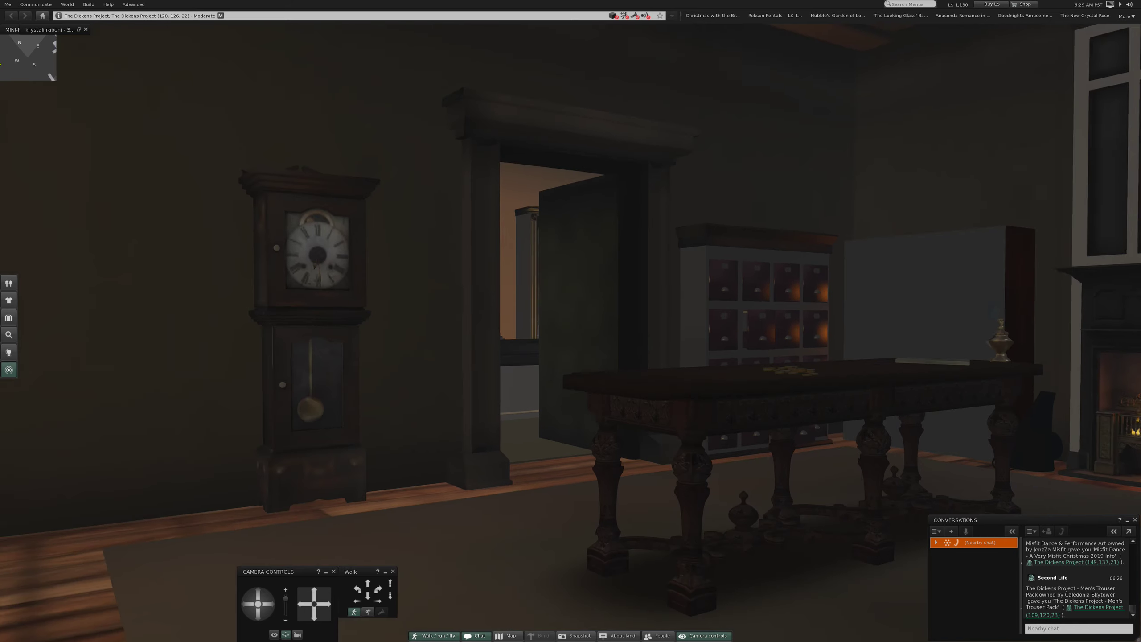
pyautogui.press('Up')
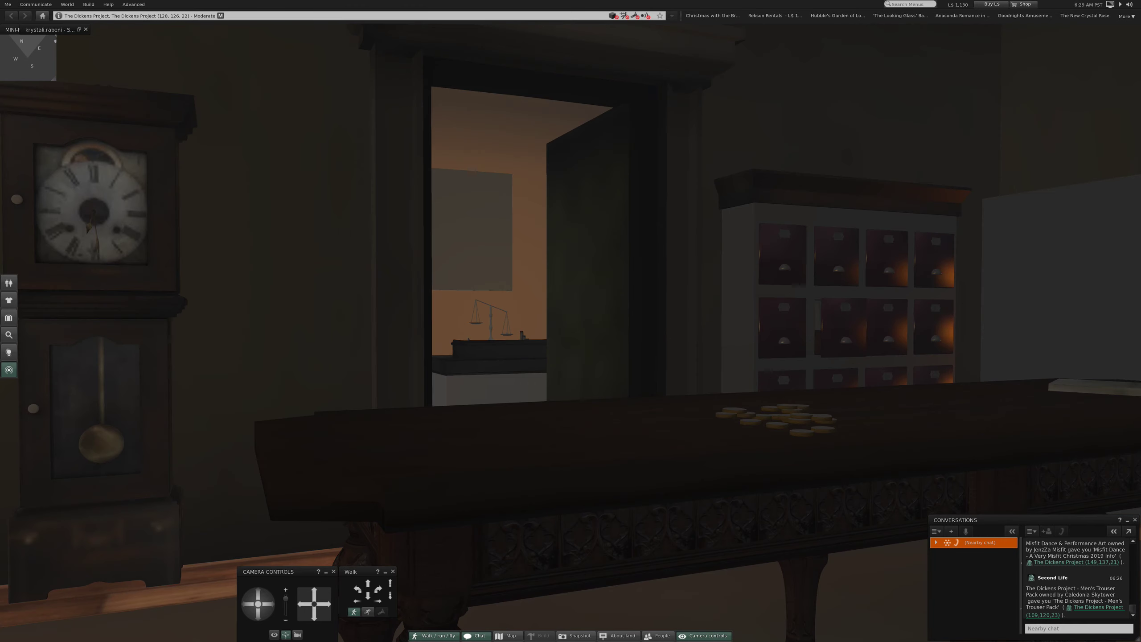
pyautogui.press('Up')
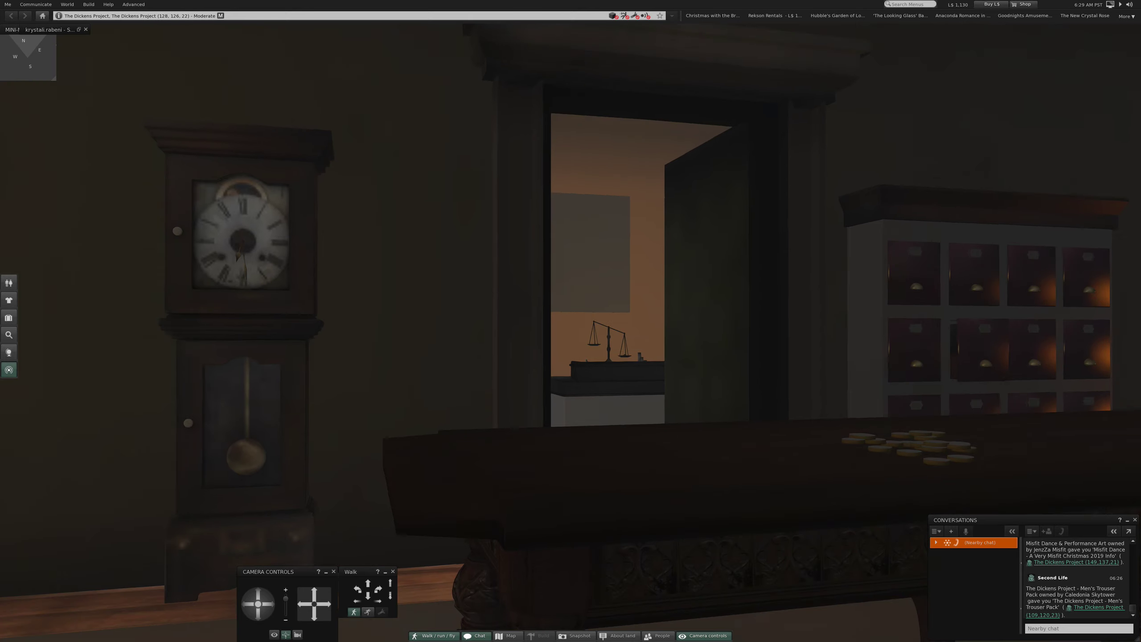
pyautogui.press('Up')
pyautogui.press('Up')
pyautogui.press('Up')
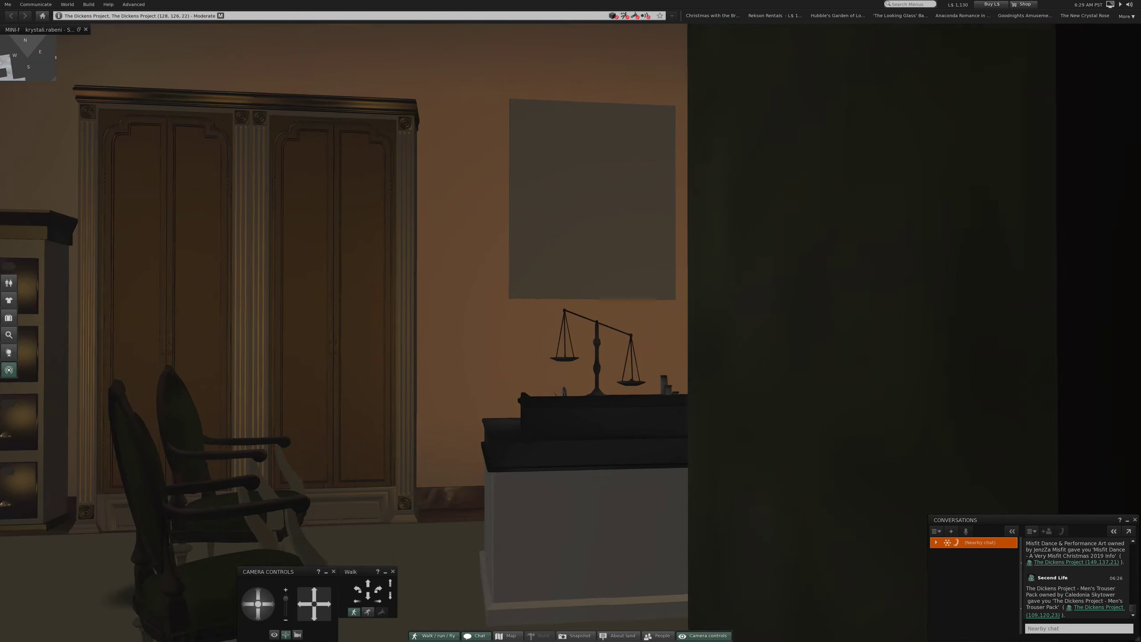
pyautogui.press('Up')
pyautogui.press('Up')
pyautogui.press('Up')
pyautogui.press('Up')
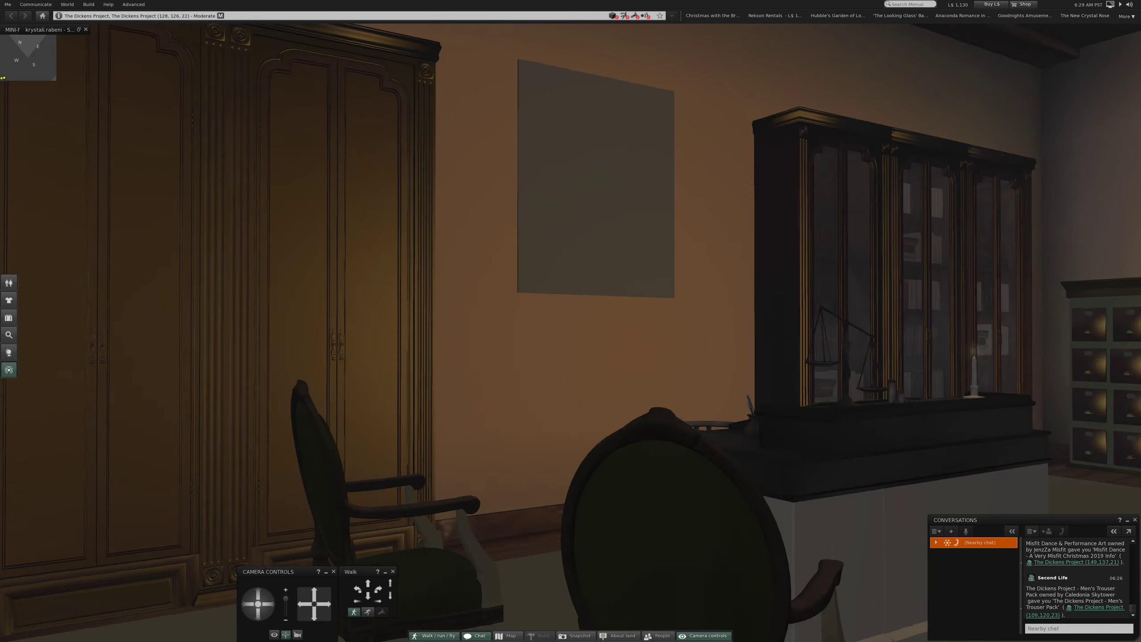
pyautogui.press('Up')
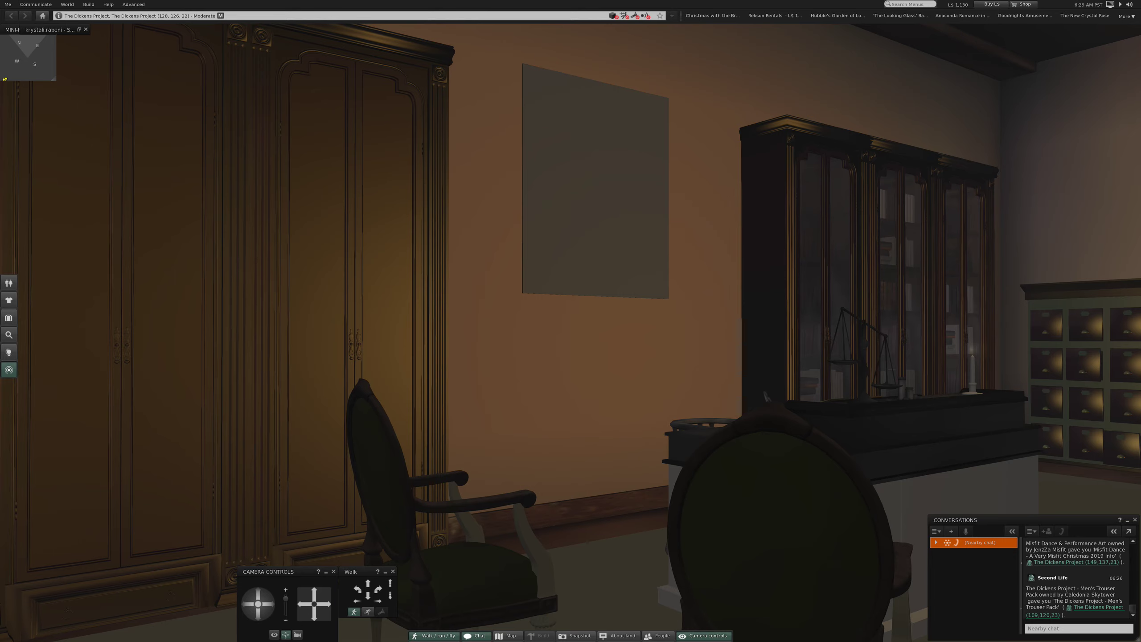
# Step: Look over the bookcase and fireplace, then back out through the window
pyautogui.press('Right')
pyautogui.press('Right')
pyautogui.press('Right')
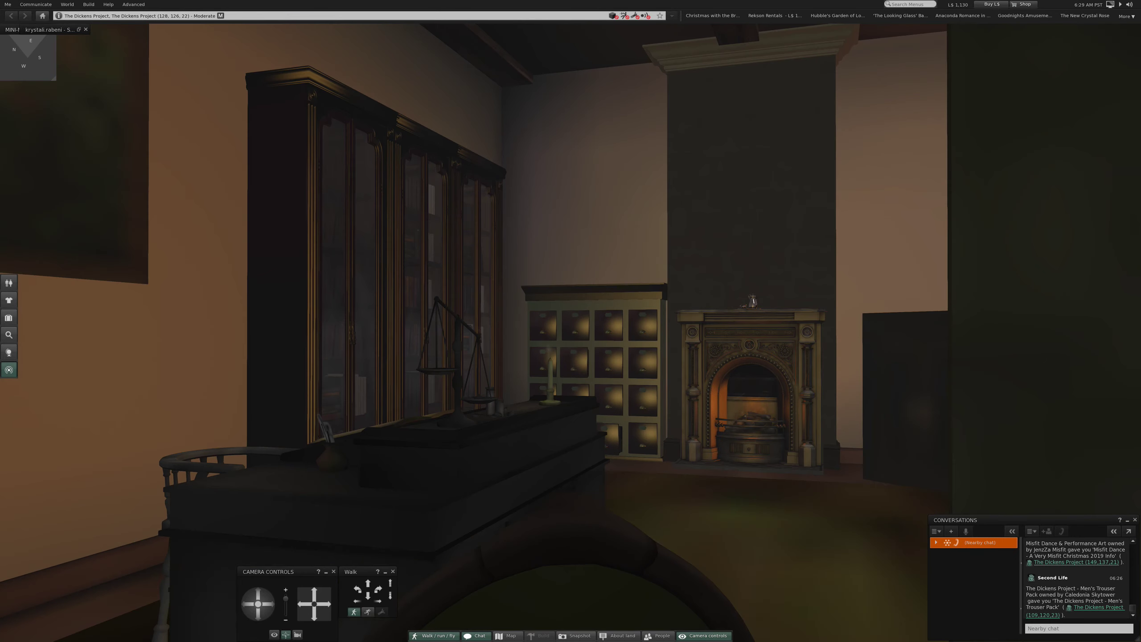
pyautogui.press('Left')
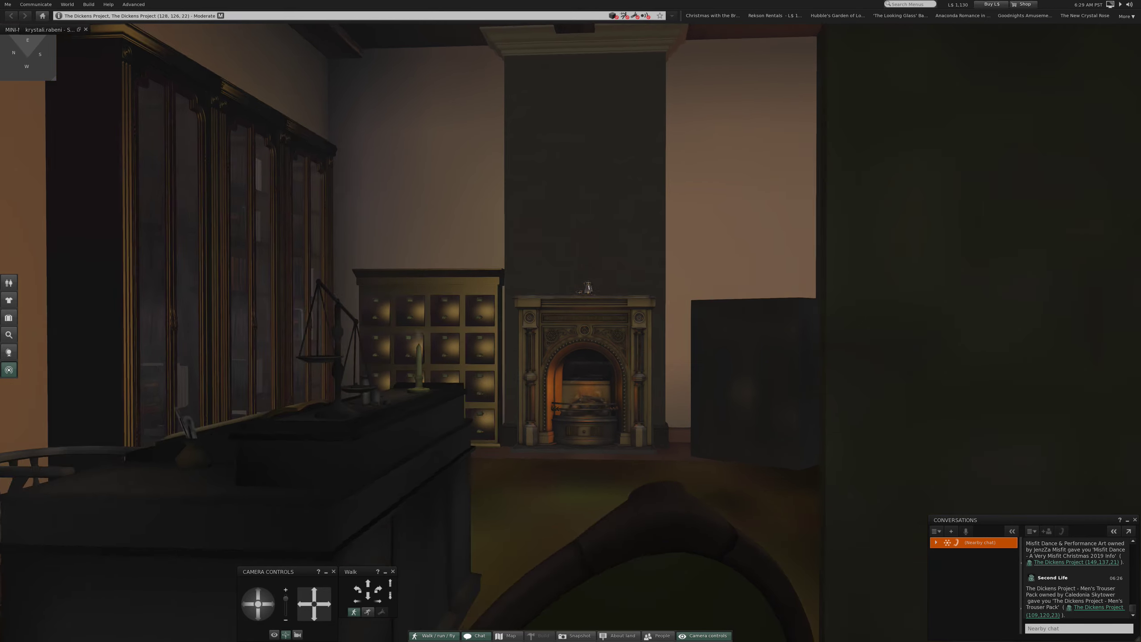
pyautogui.press('Down')
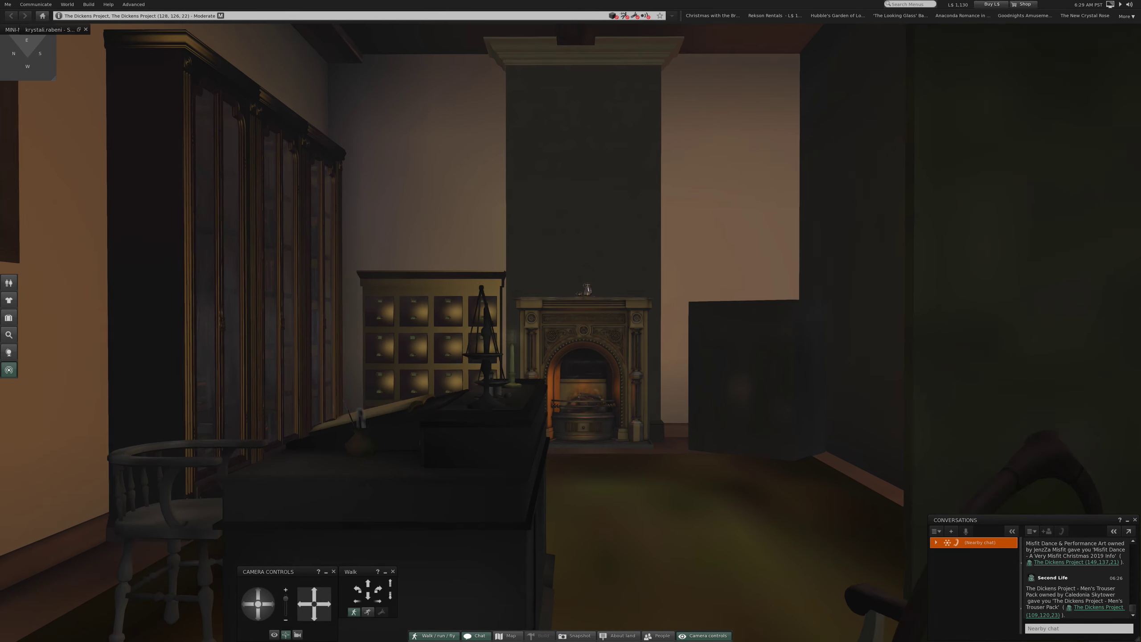
pyautogui.press('Down')
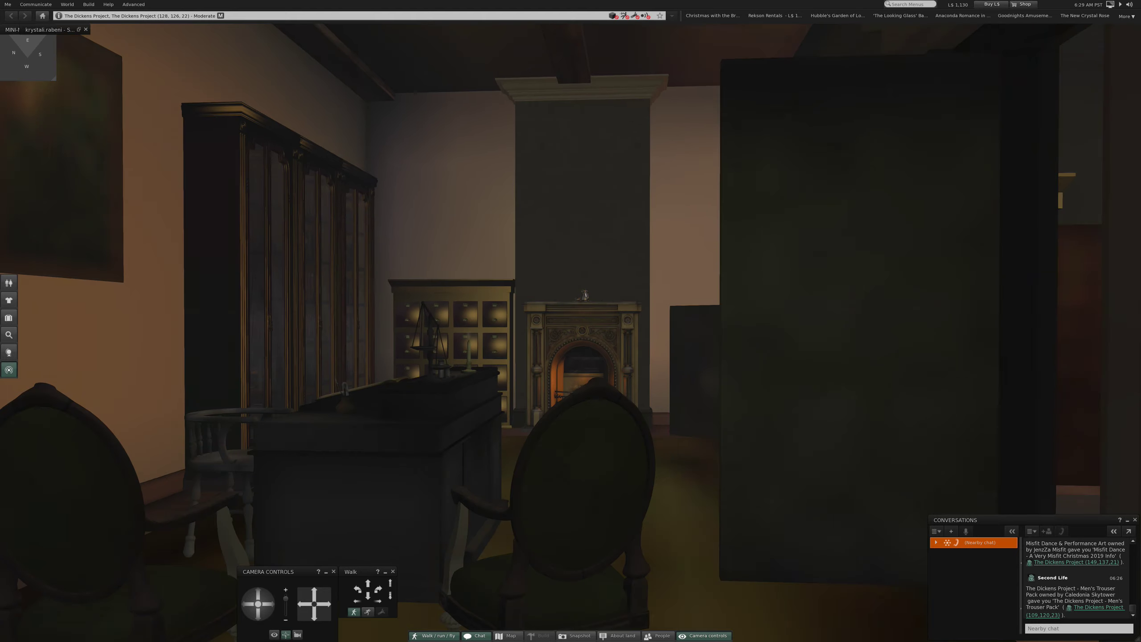
# Step: Pull back to the street and bridge, then walk up along the reindeer shop window
pyautogui.press('Down')
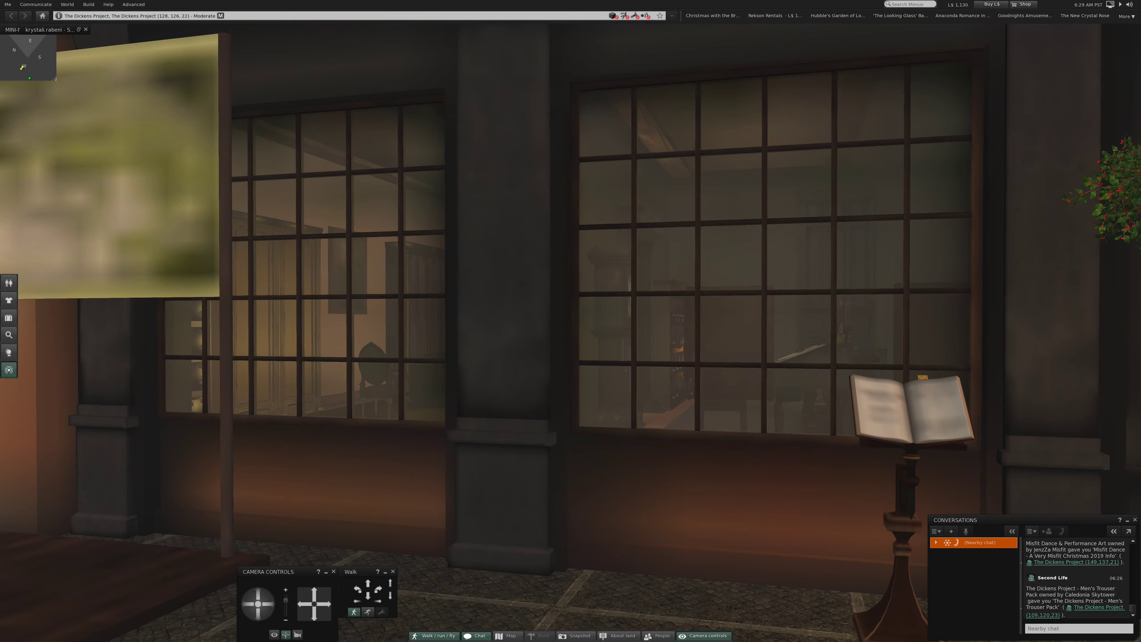
pyautogui.press('Down')
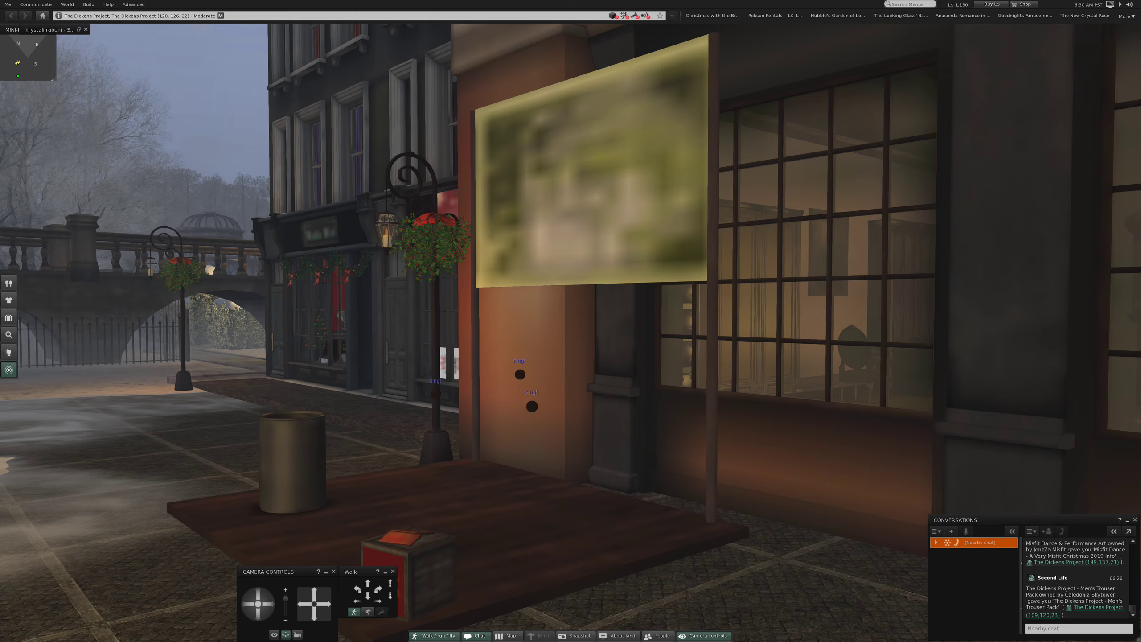
pyautogui.press('Up')
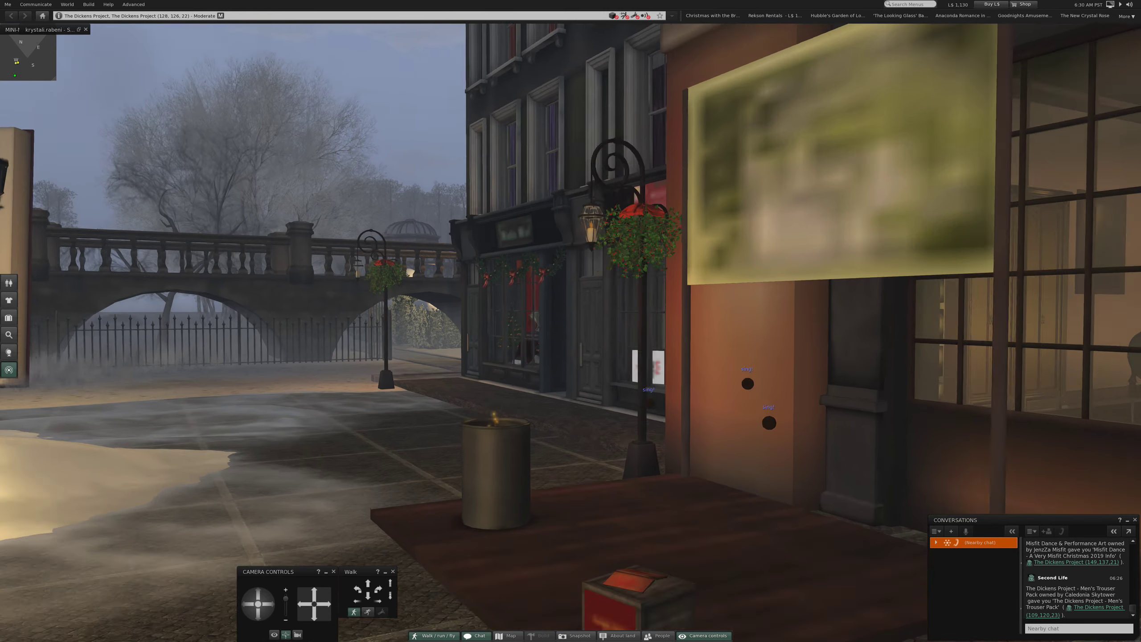
pyautogui.press('Up')
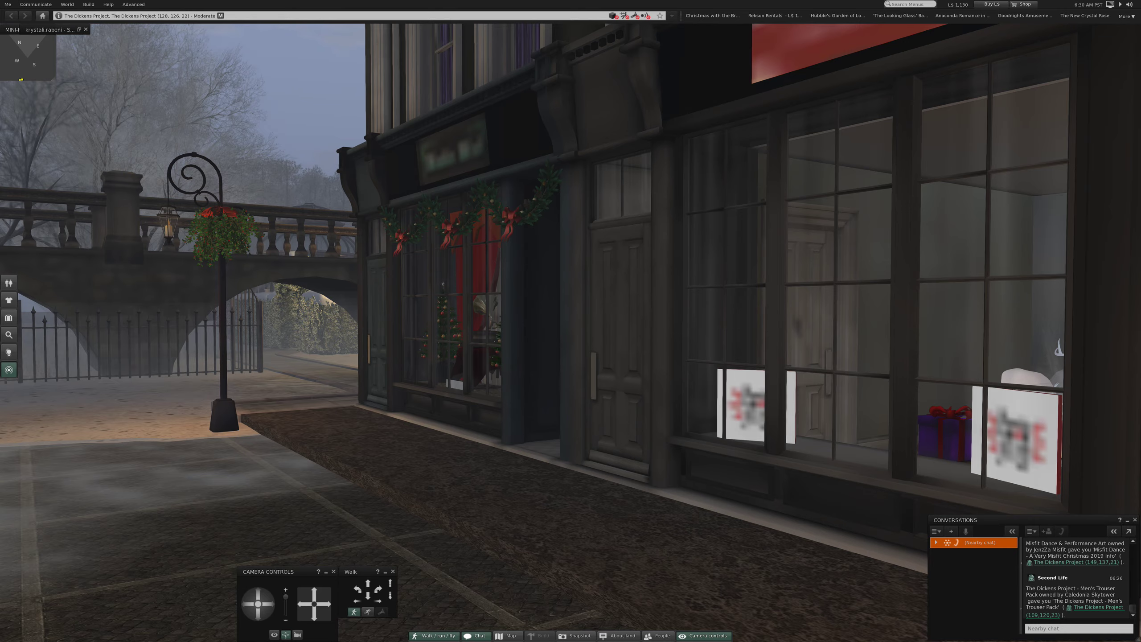
pyautogui.press('Right')
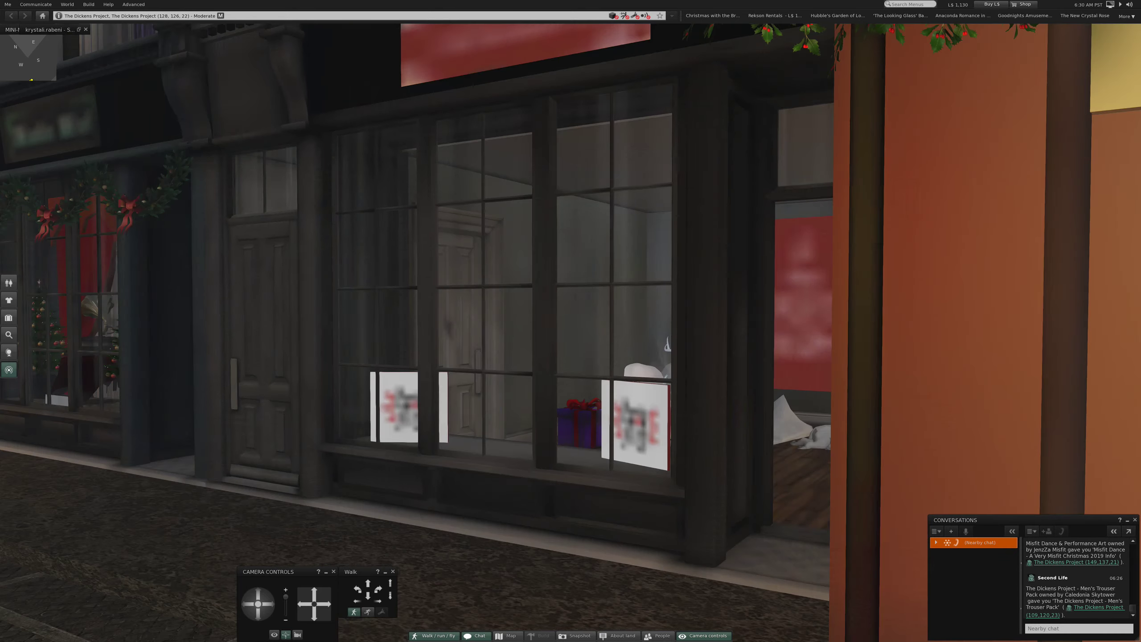
# Step: Walk through the shop doorway and close in on the lying polar bear
pyautogui.press('Up')
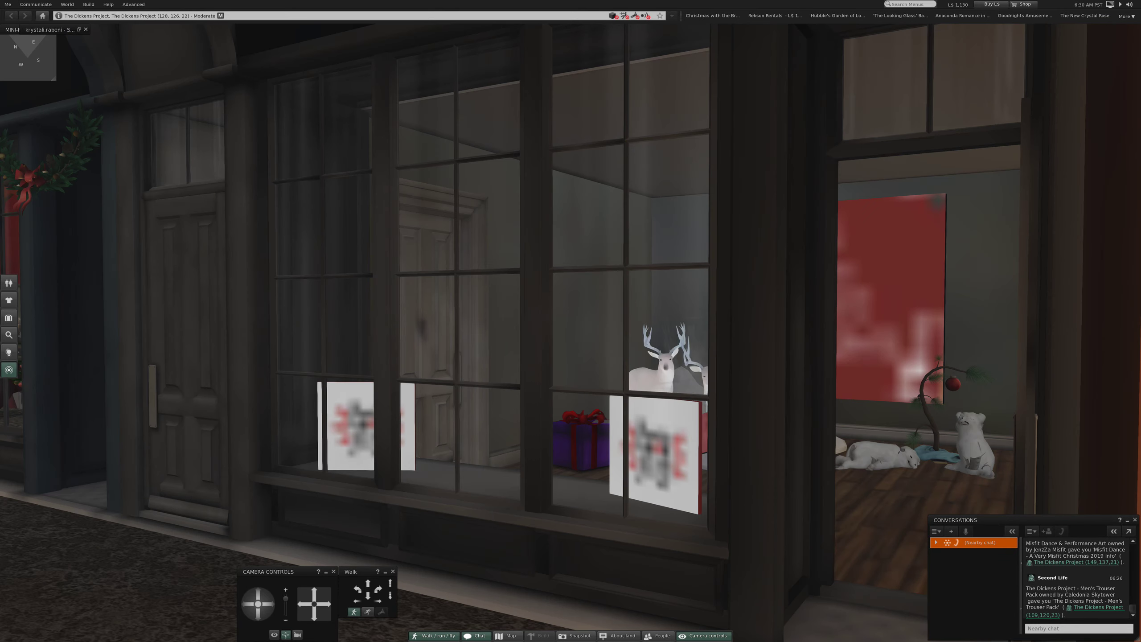
pyautogui.press('Right')
pyautogui.press('Up')
pyautogui.press('Up')
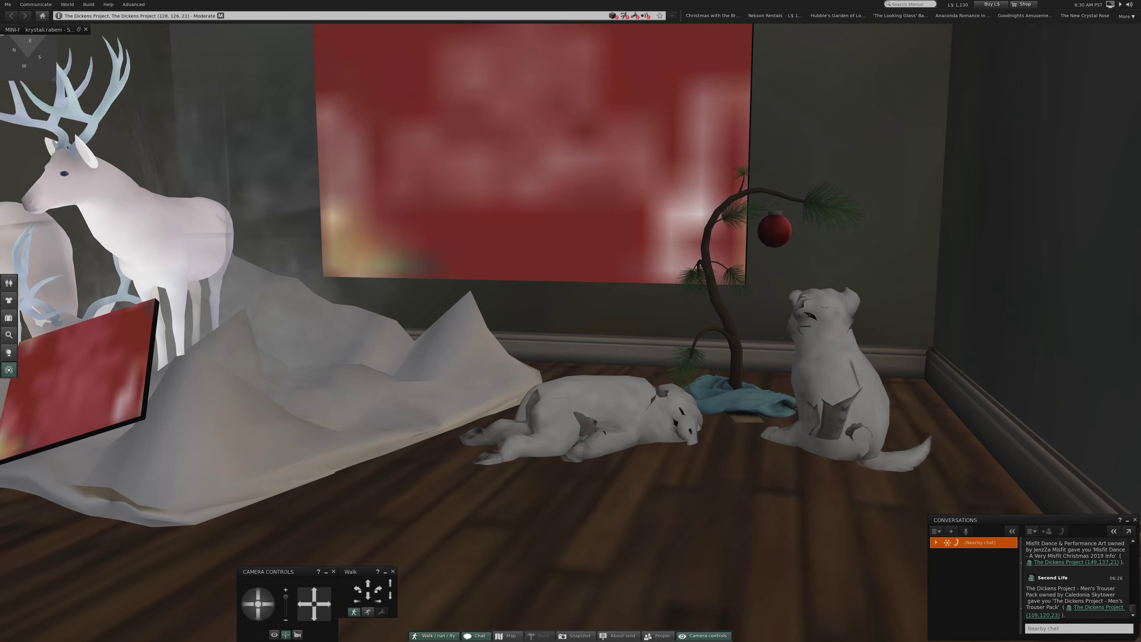
pyautogui.press('Up')
pyautogui.press('Up')
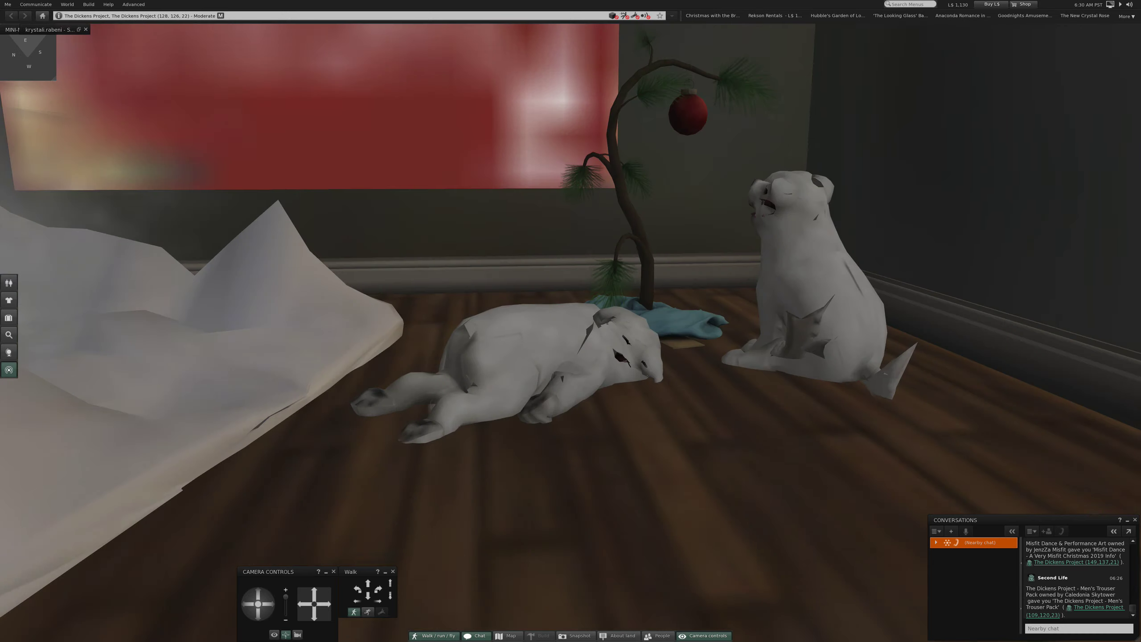
pyautogui.press('Up')
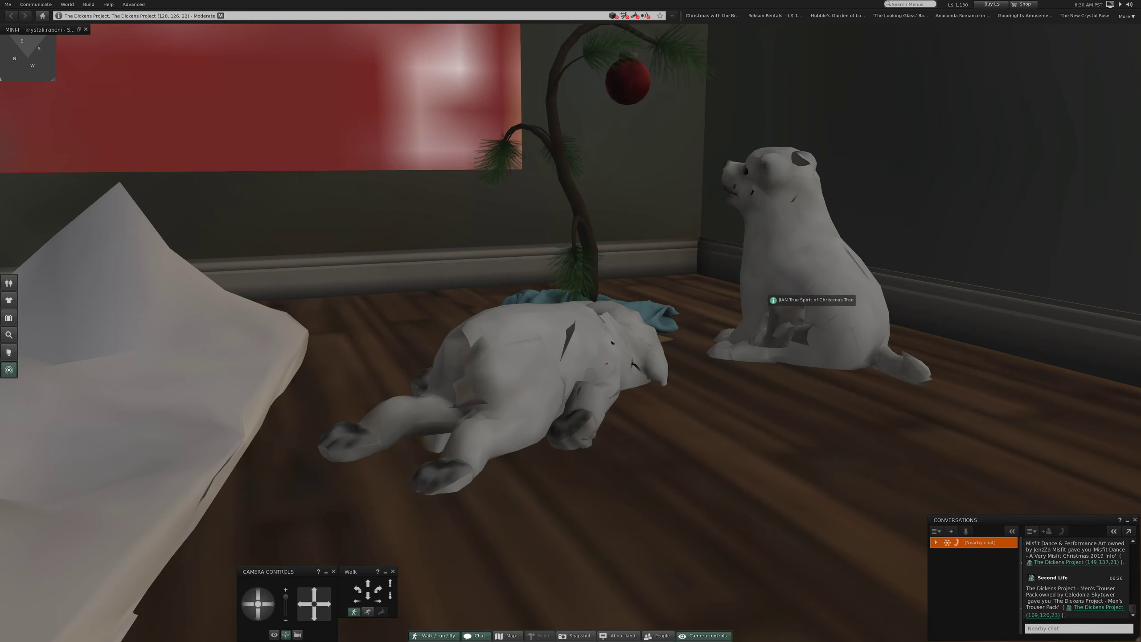
pyautogui.press('Up')
pyautogui.press('Up')
pyautogui.press('Up')
pyautogui.press('Up')
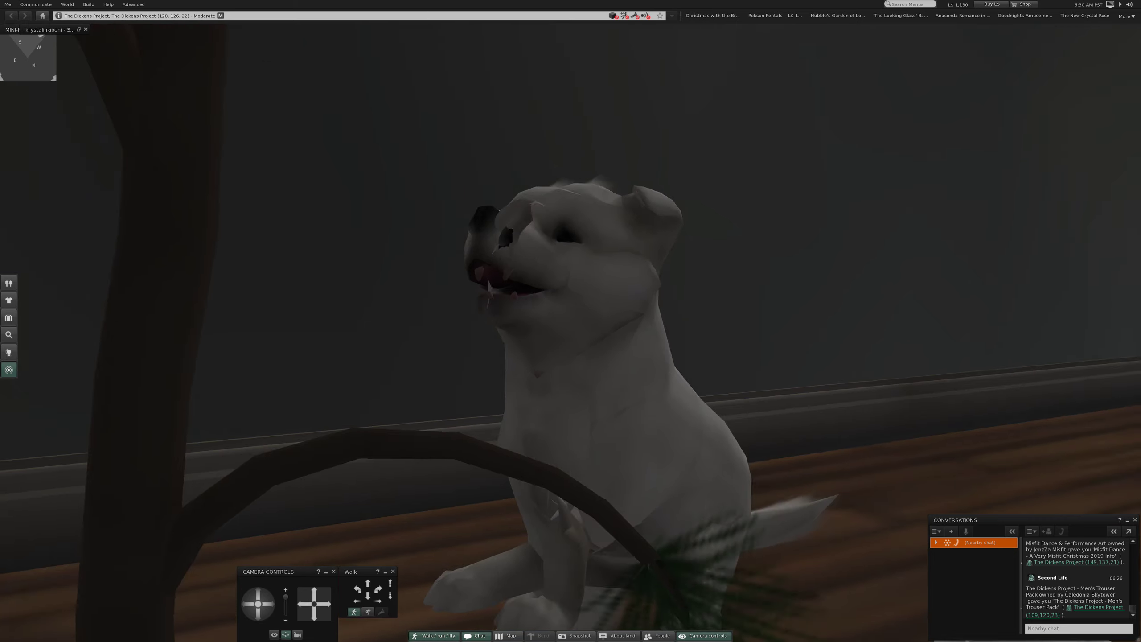
# Step: Pull back for a wider view of the tree and bears, then face the white reindeer
pyautogui.press('Down')
pyautogui.press('Down')
pyautogui.press('Down')
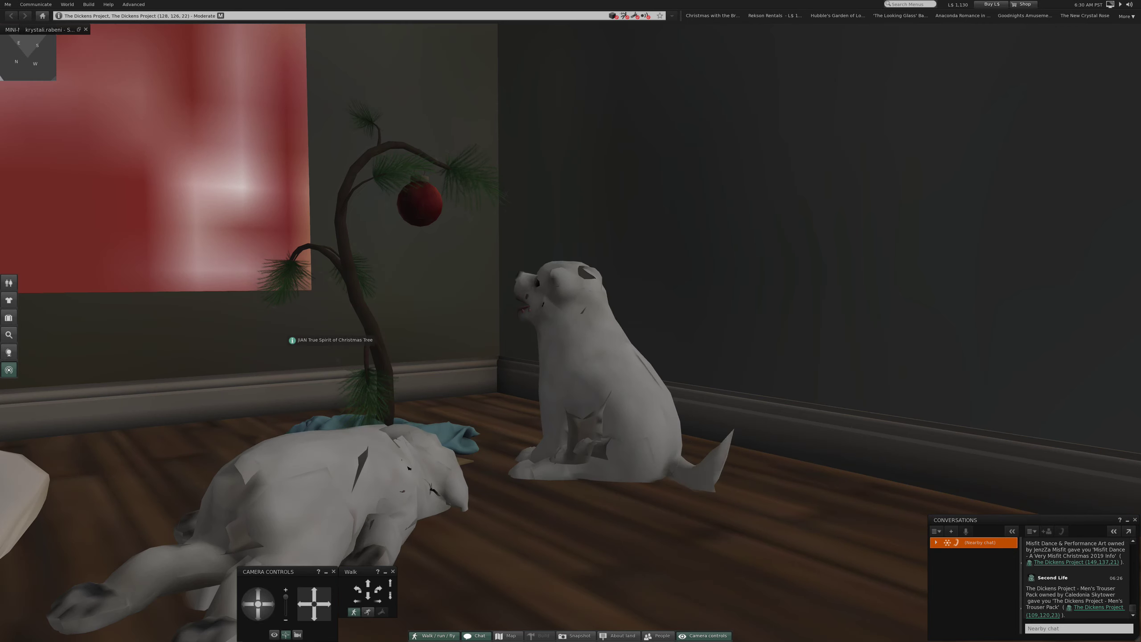
pyautogui.press('Left')
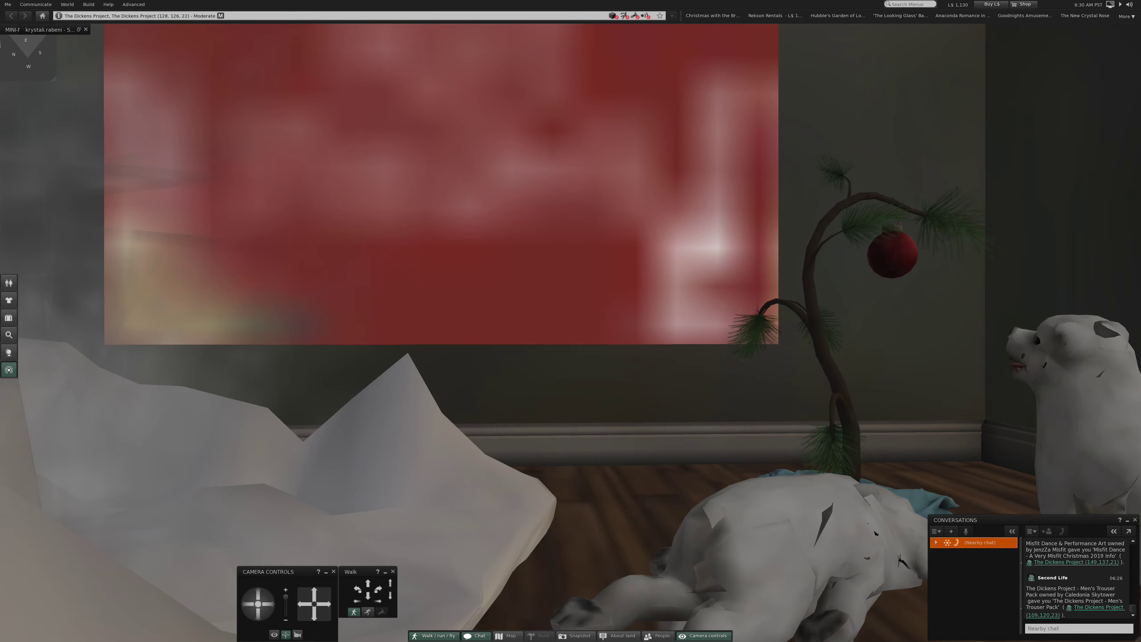
pyautogui.press('Left')
pyautogui.scroll(-5, 572, 322)
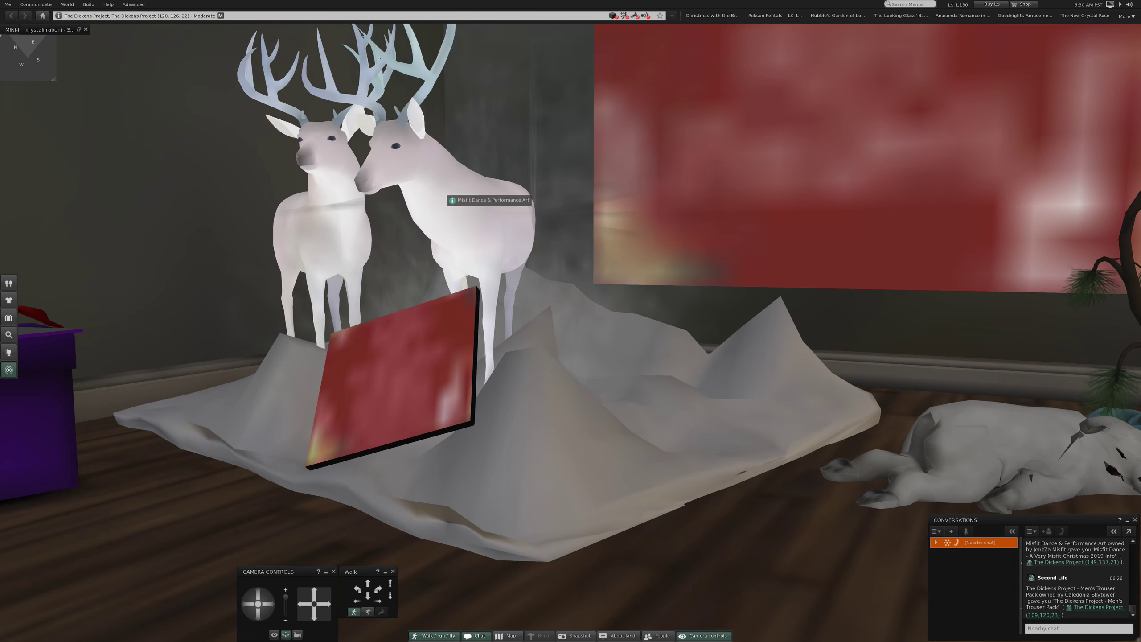
pyautogui.scroll(-3, 571, 321)
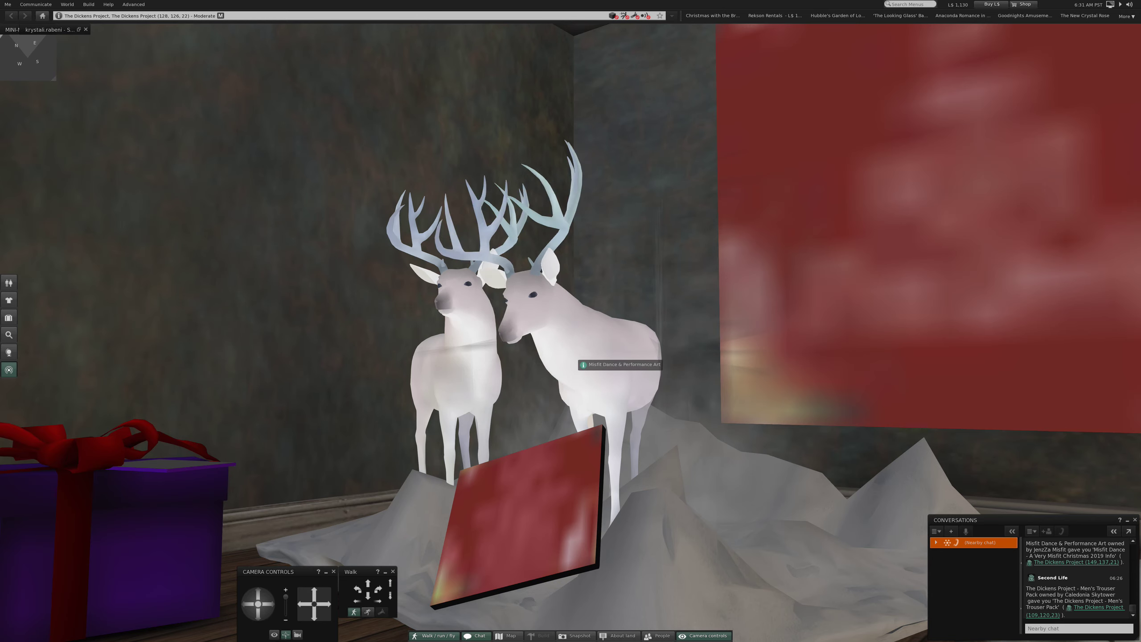
pyautogui.scroll(-5, 580, 365)
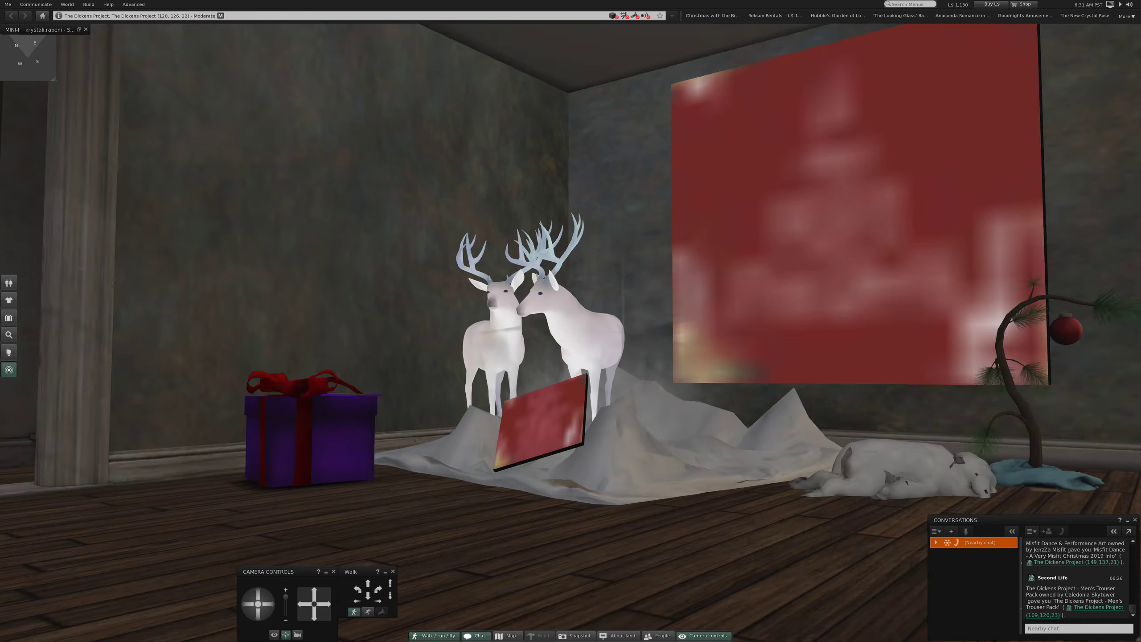
pyautogui.scroll(-5, 571, 321)
pyautogui.scroll(-3, 570, 321)
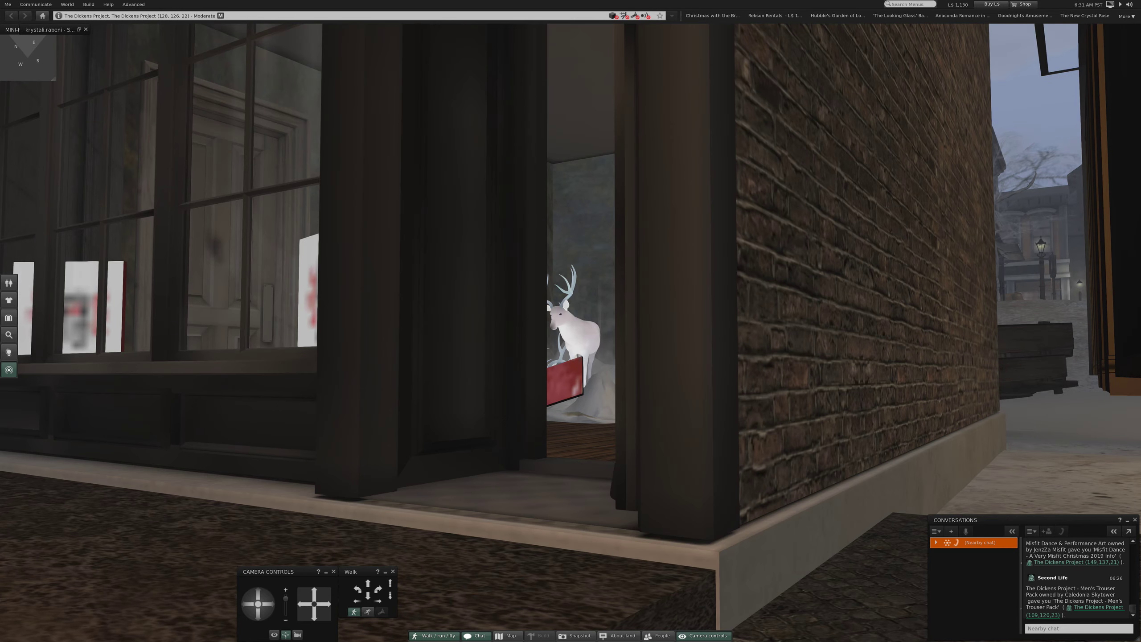
# Step: Swing the view to the street and walk into the next shop's doorway, the ON AIR room
pyautogui.moveTo(571, 321); pyautogui.dragTo(802, 321)
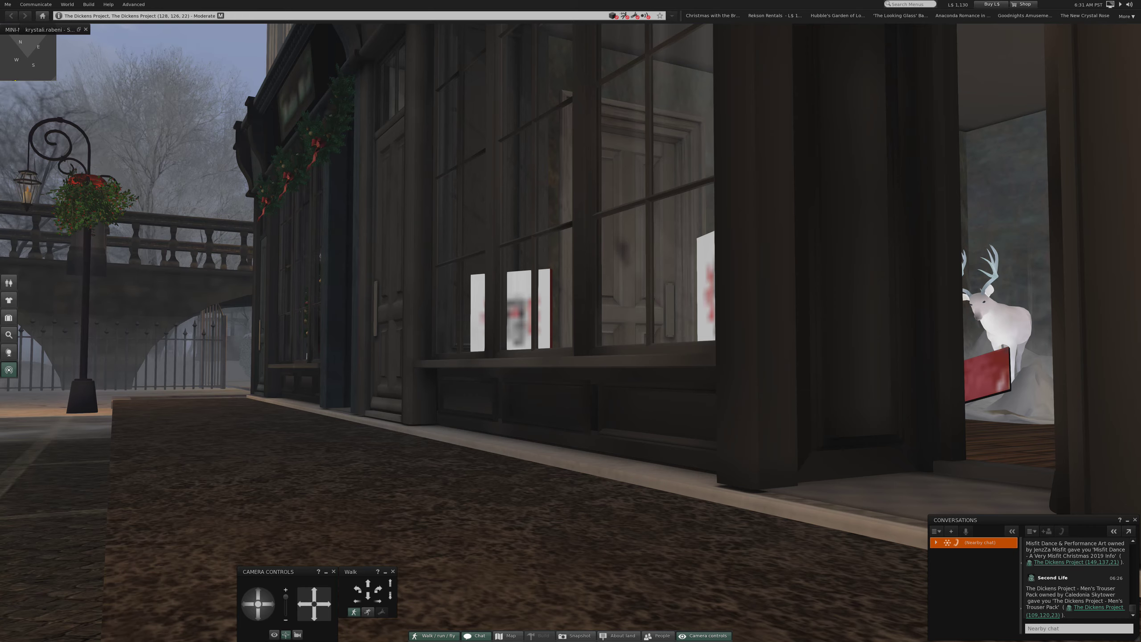
pyautogui.press('Left')
pyautogui.press('Left')
pyautogui.press('Left')
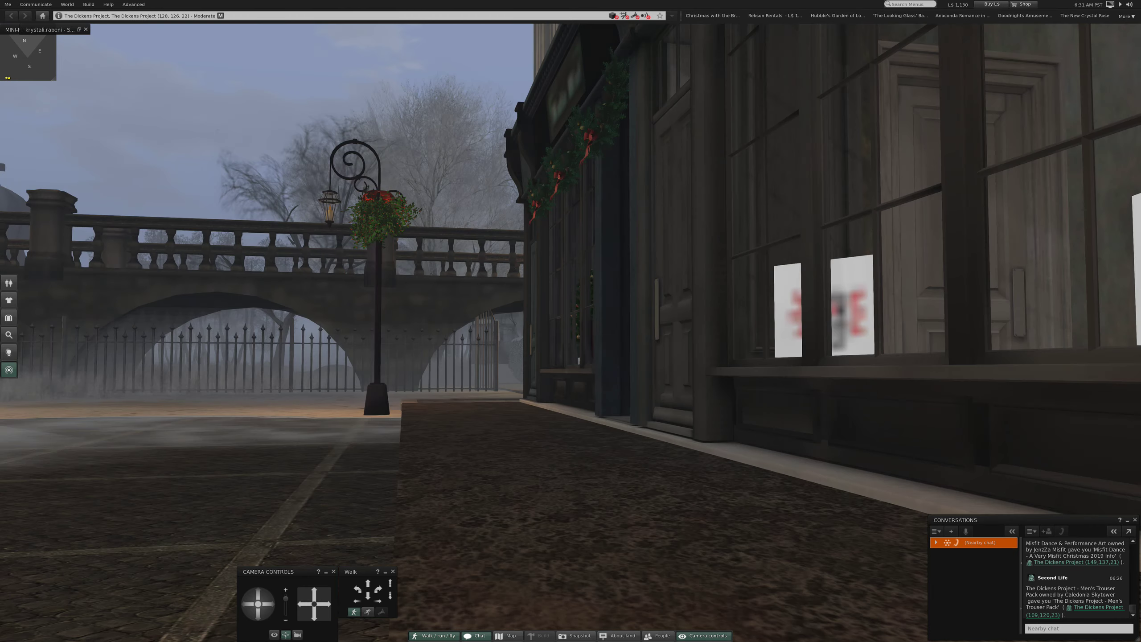
pyautogui.press('Up')
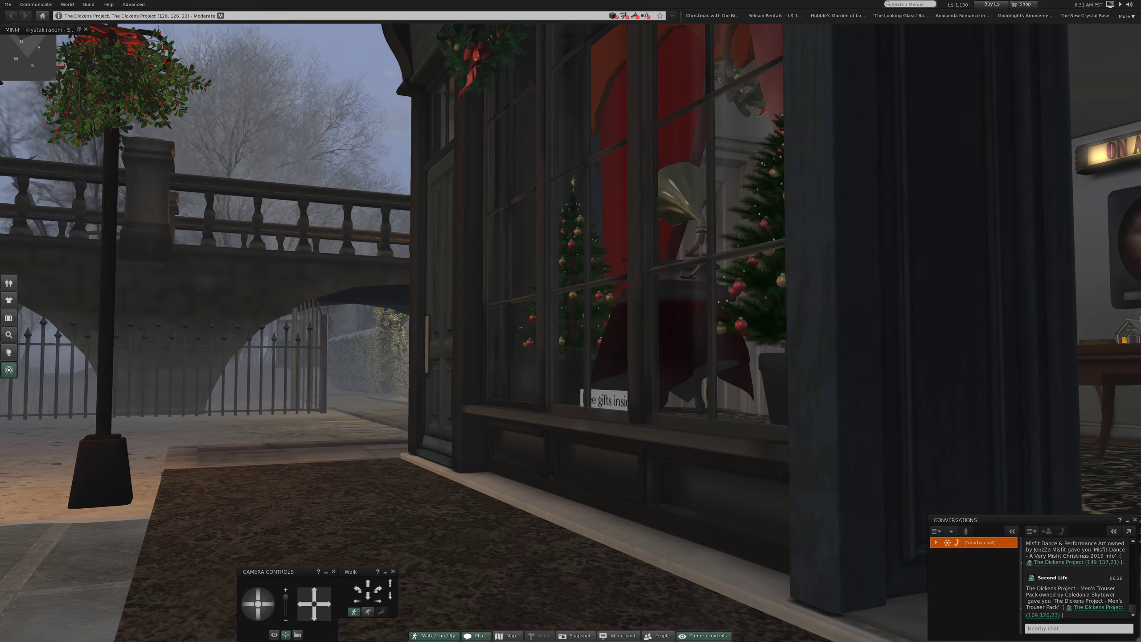
pyautogui.press('Right')
pyautogui.press('Right')
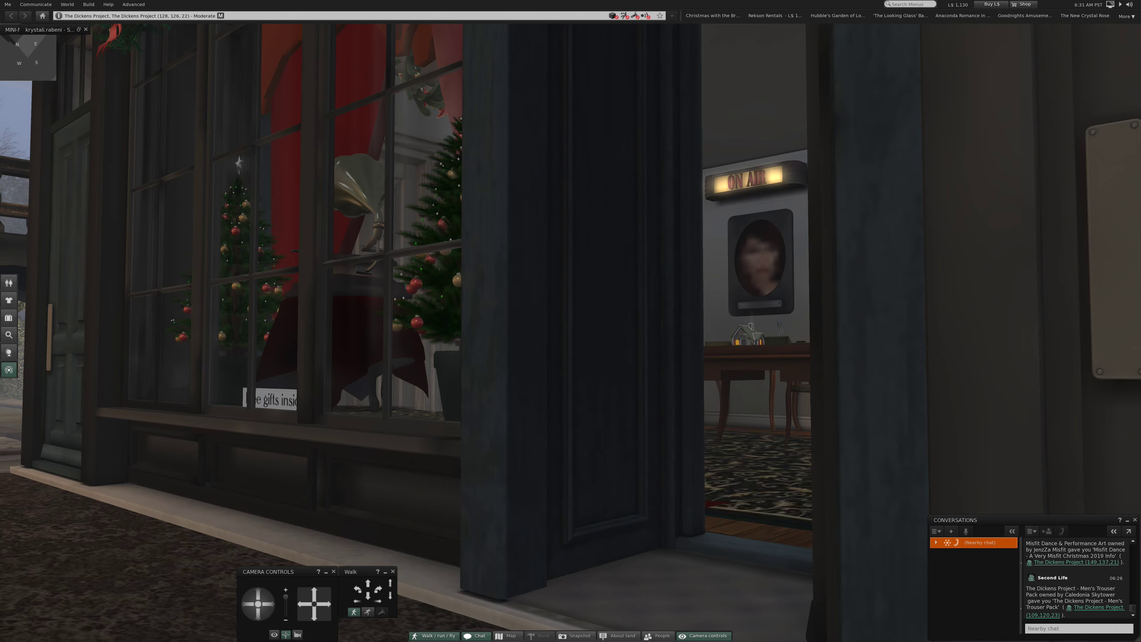
pyautogui.press('Up')
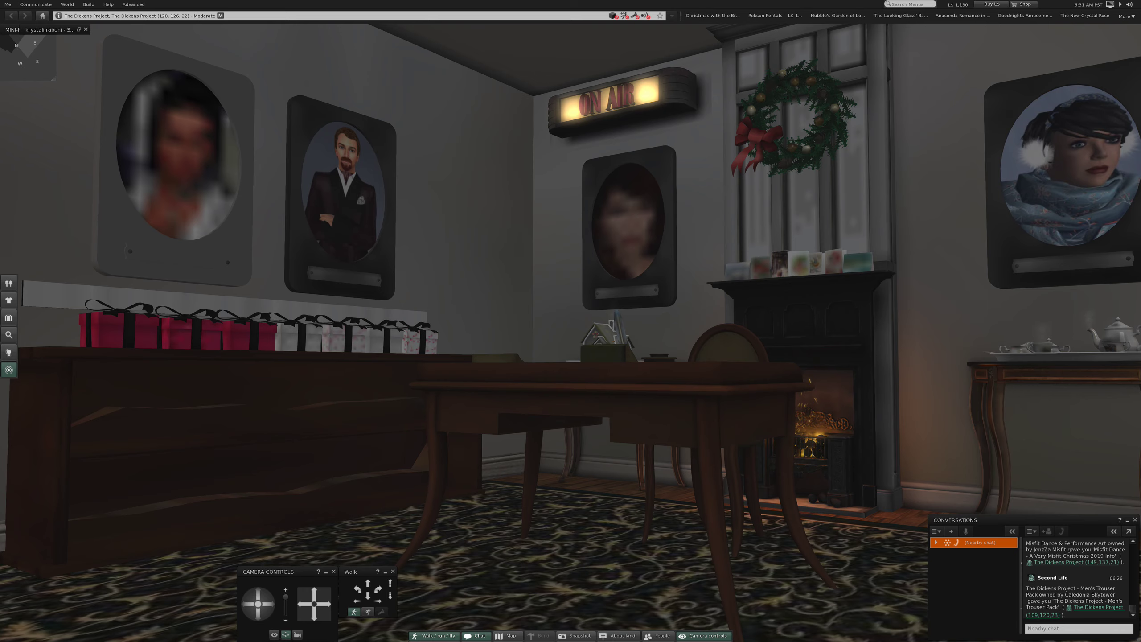
# Step: Turn to the portrait sideboard, approach the radio equipment, then back away to show the wreath
pyautogui.press('Right')
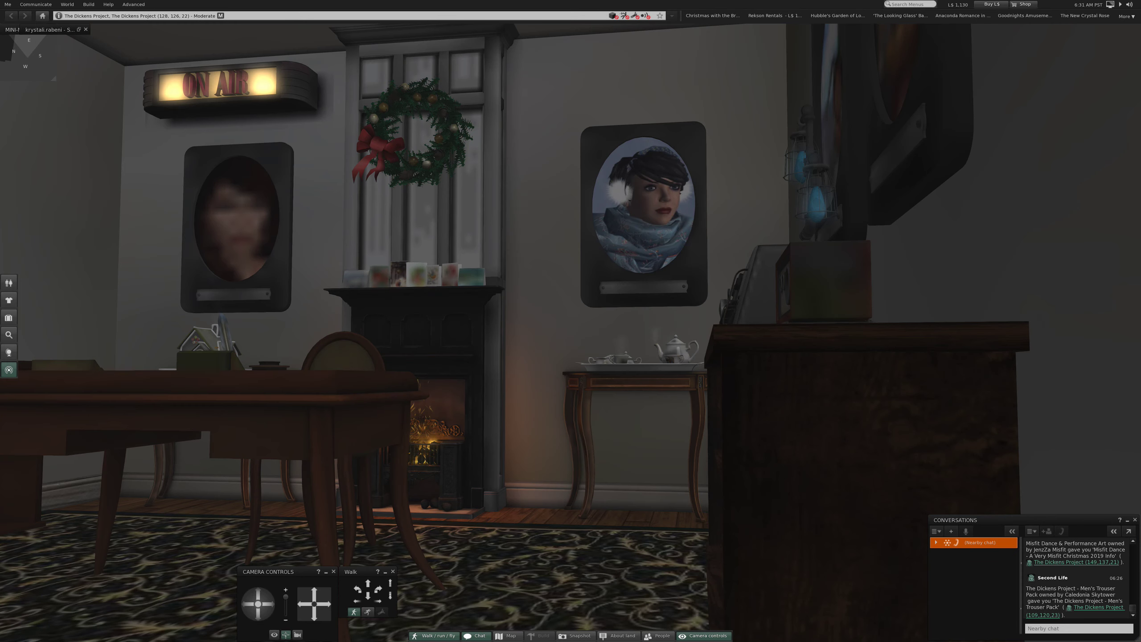
pyautogui.press('Up')
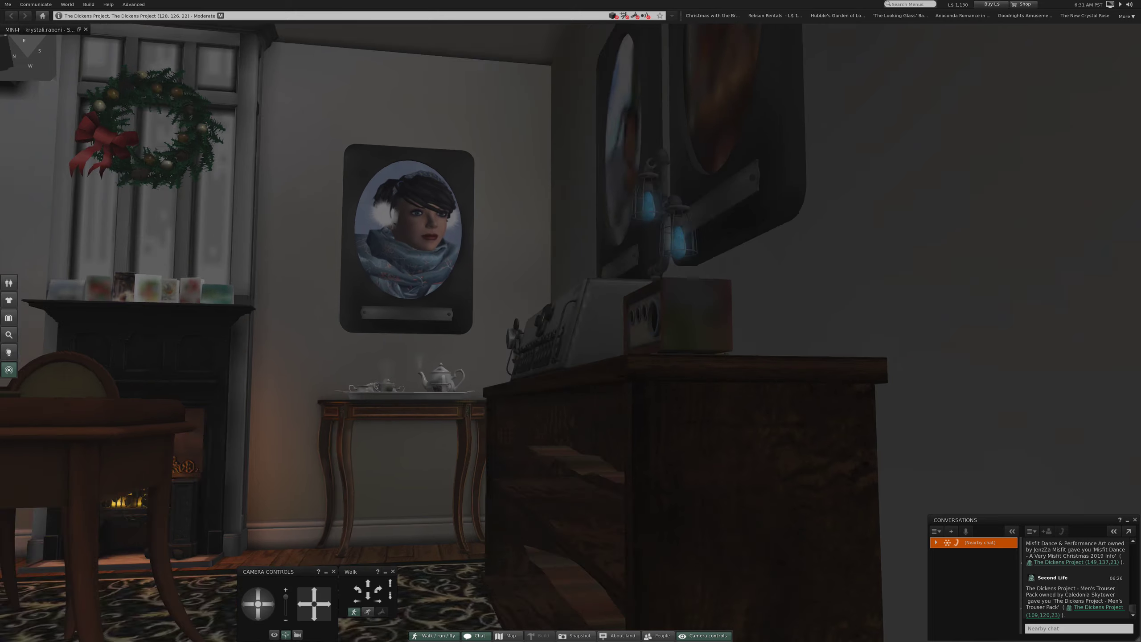
pyautogui.press('Right')
pyautogui.press('Right')
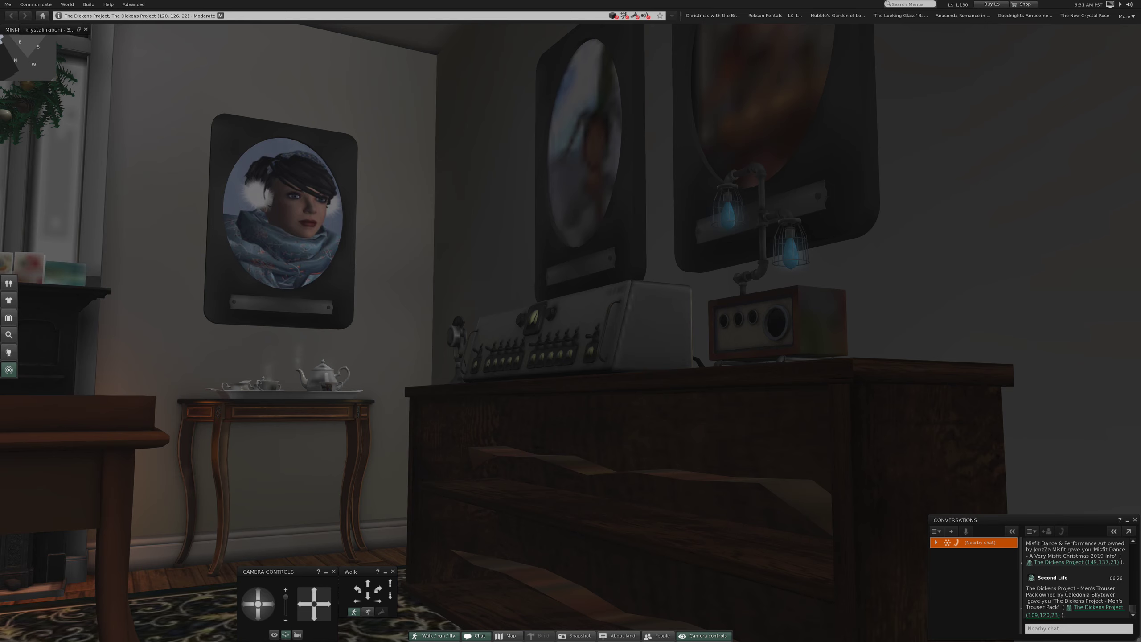
pyautogui.press('Up')
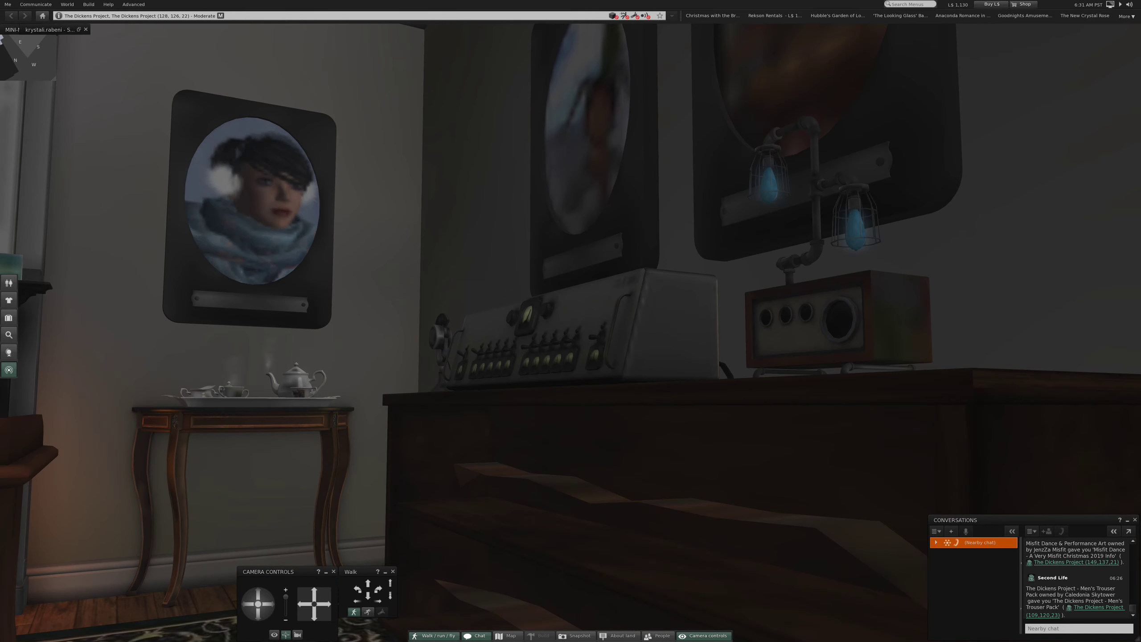
pyautogui.press('Down')
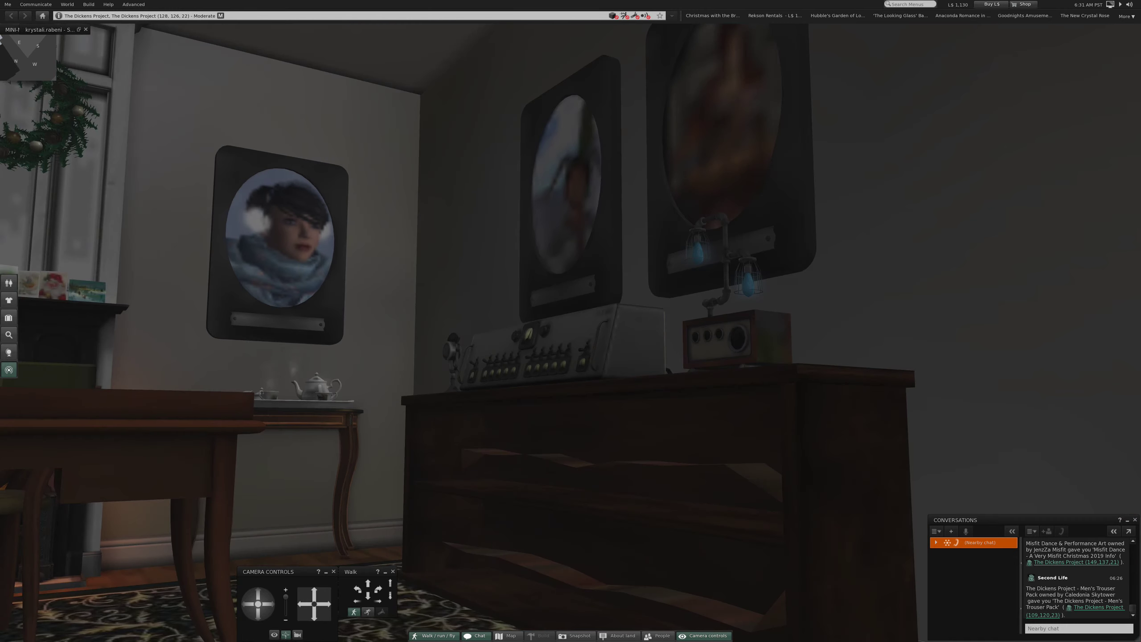
pyautogui.press('Down')
pyautogui.press('Down')
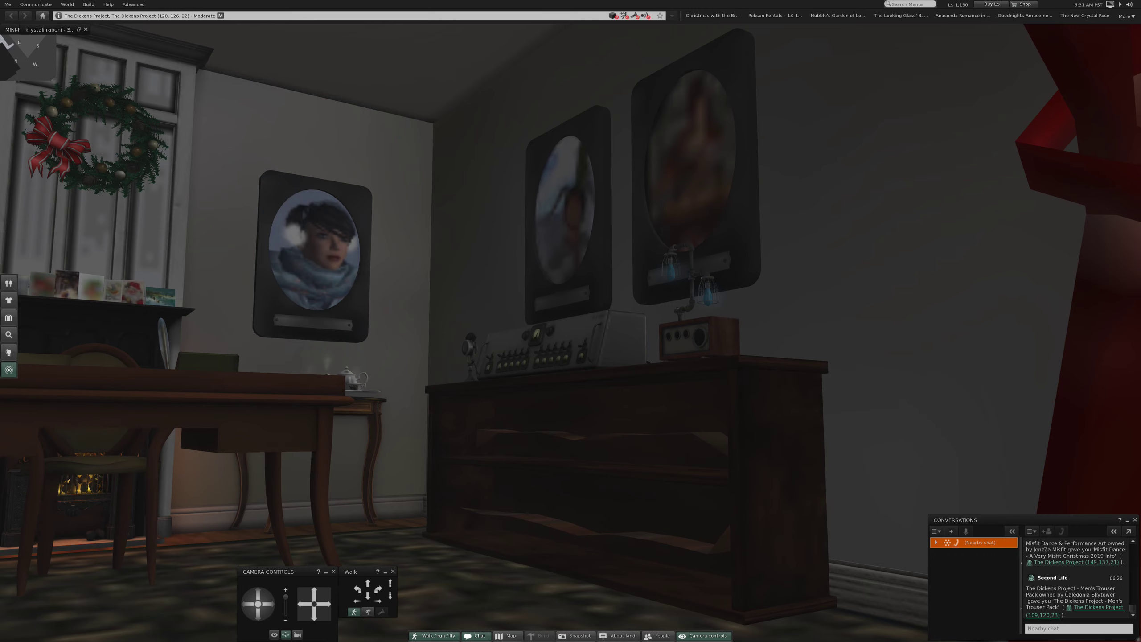
# Step: Pass the row of gift boxes and approach the gramophone between the curtains
pyautogui.press('Escape')
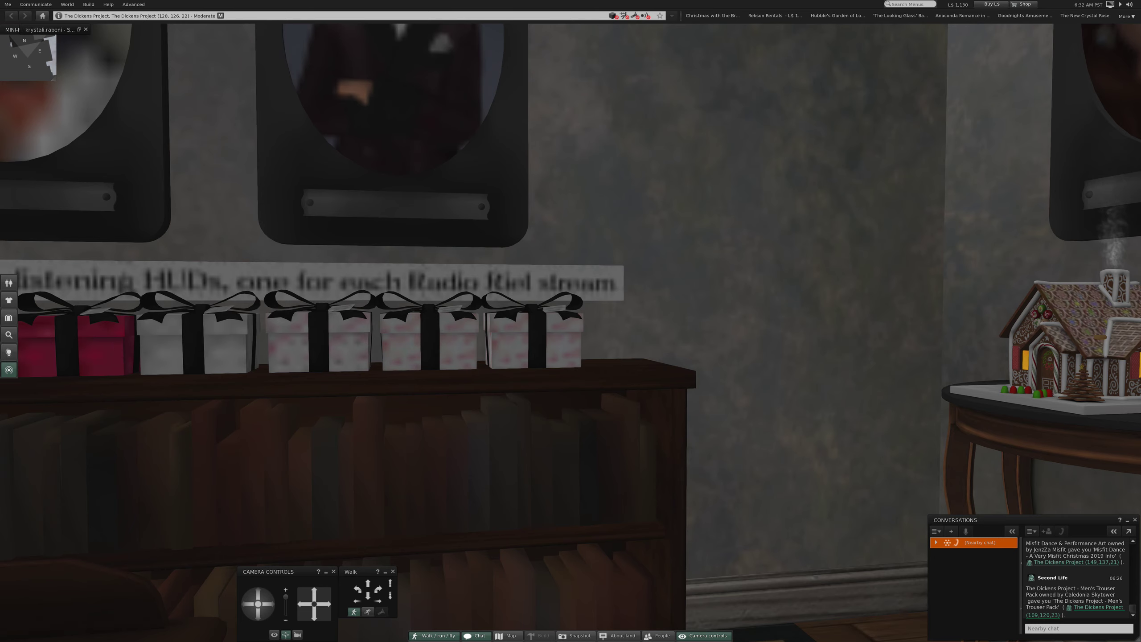
pyautogui.press('Left')
pyautogui.press('Left')
pyautogui.press('Left')
pyautogui.press('Left')
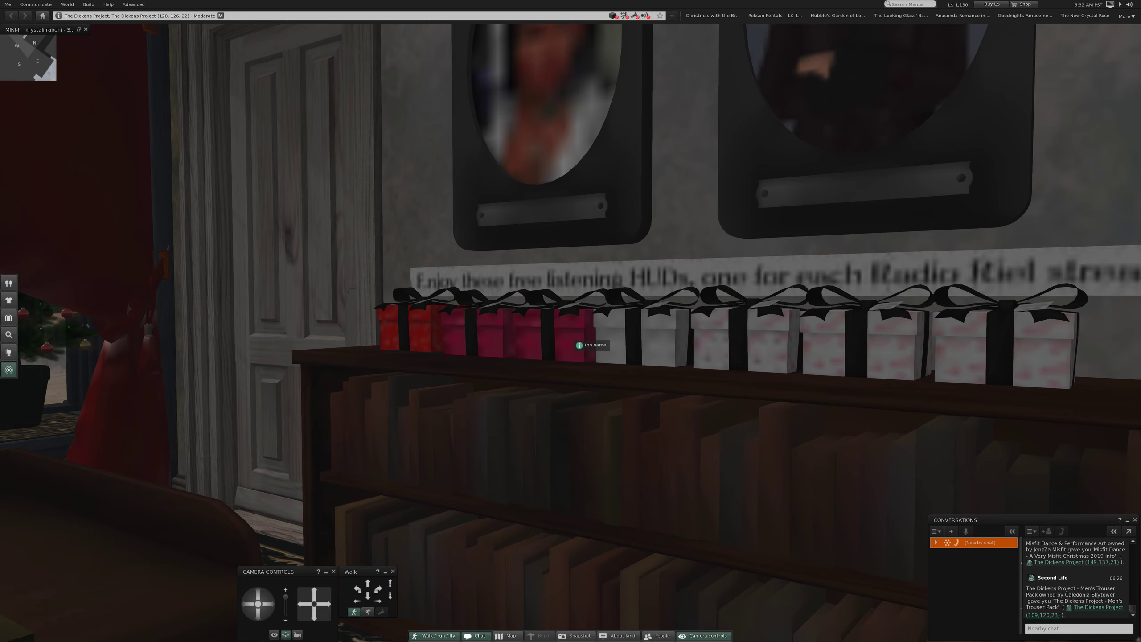
pyautogui.press('Left')
pyautogui.press('Left')
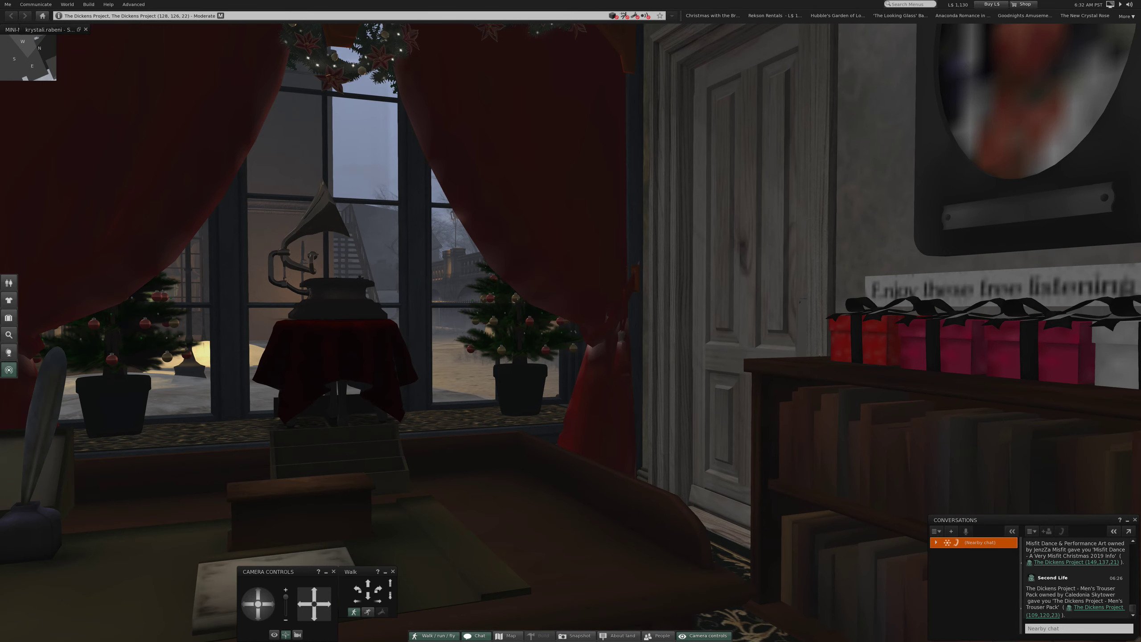
pyautogui.press('Up')
pyautogui.press('Up')
pyautogui.press('Up')
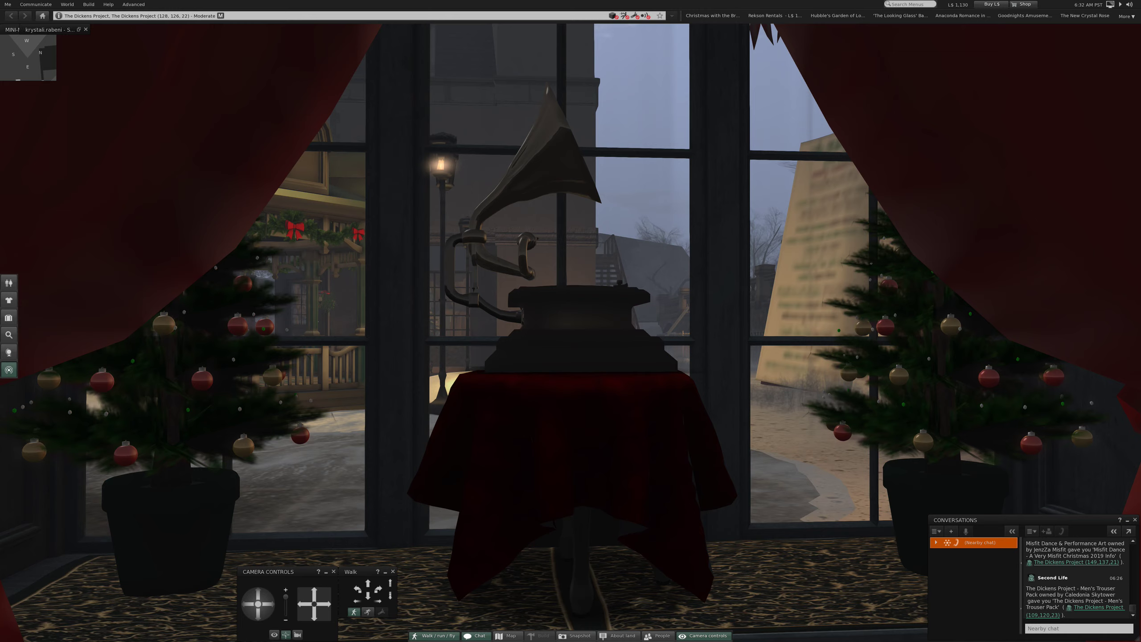
# Step: Return outdoors behind the avatar and walk toward the kiosk and fence
pyautogui.press('Escape')
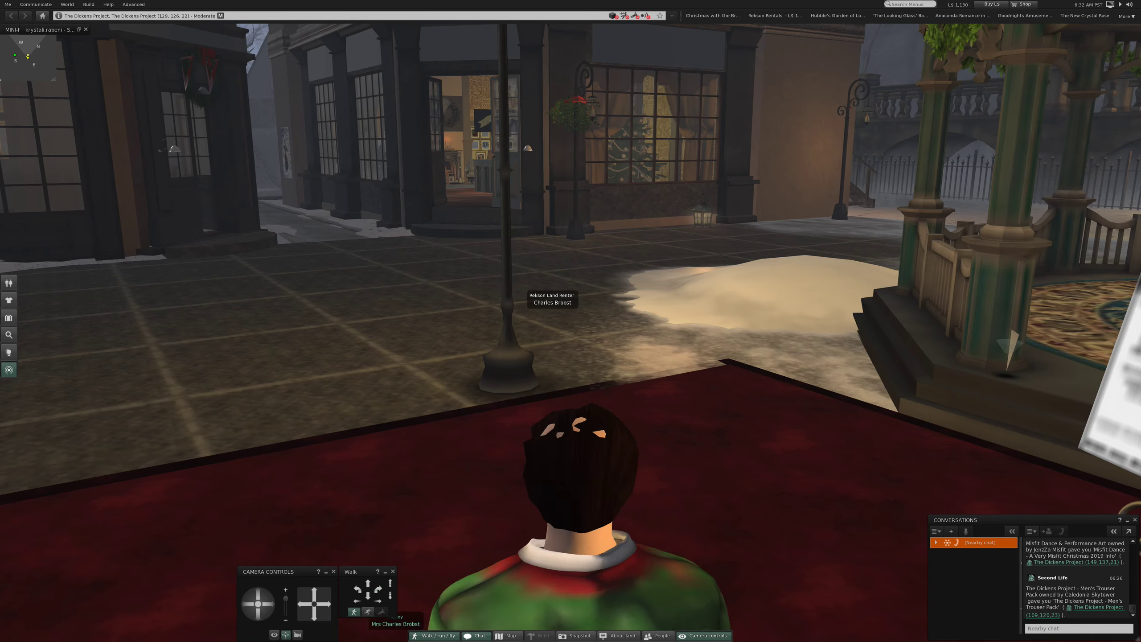
pyautogui.press('Right')
pyautogui.press('Right')
pyautogui.press('Left')
pyautogui.press('Left')
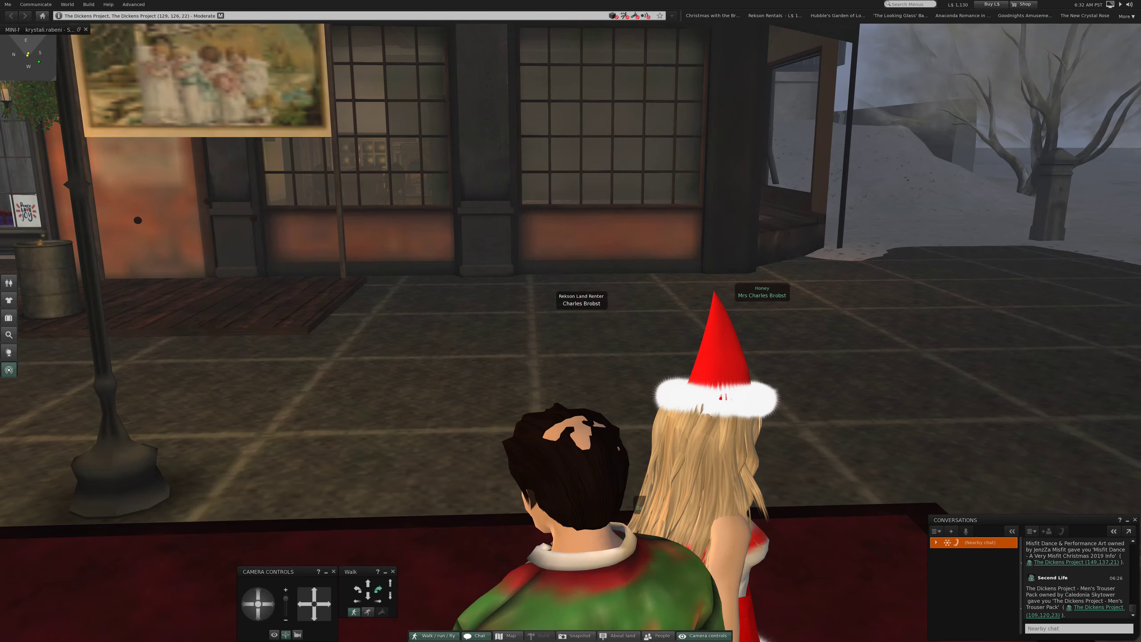
pyautogui.press('Left')
pyautogui.press('Left')
pyautogui.press('Left')
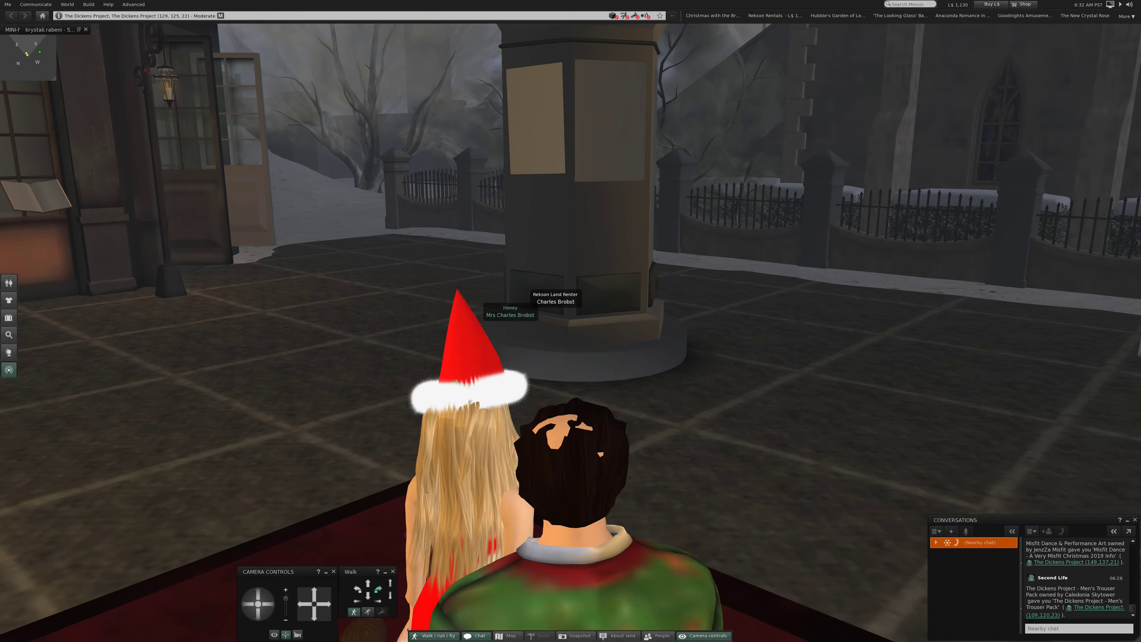
pyautogui.press('Up')
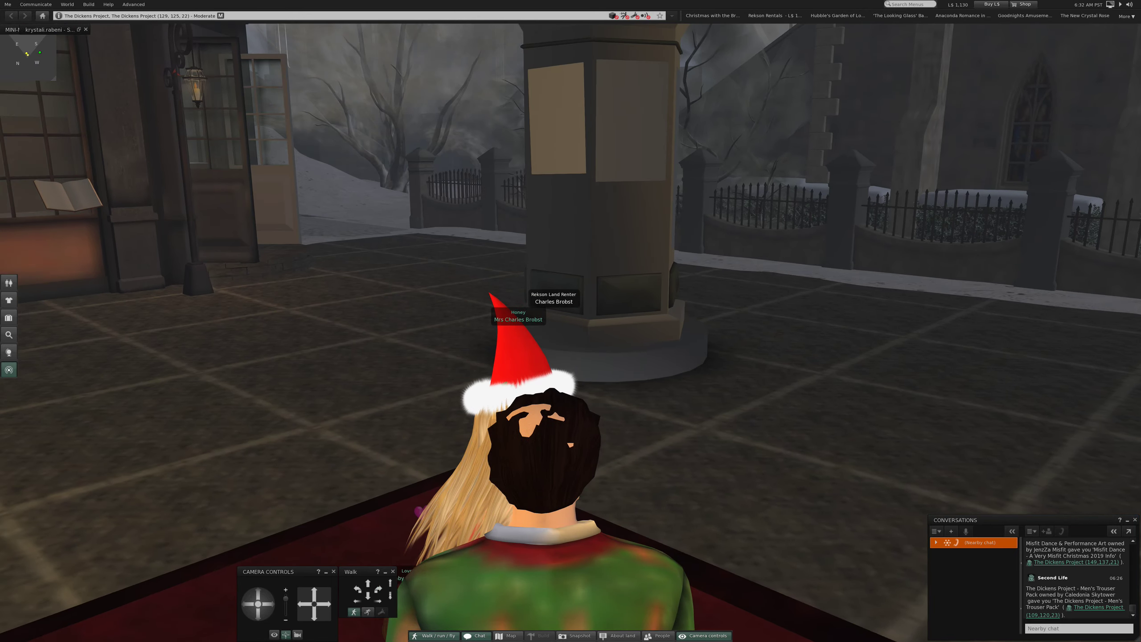
pyautogui.press('Up')
pyautogui.press('Up')
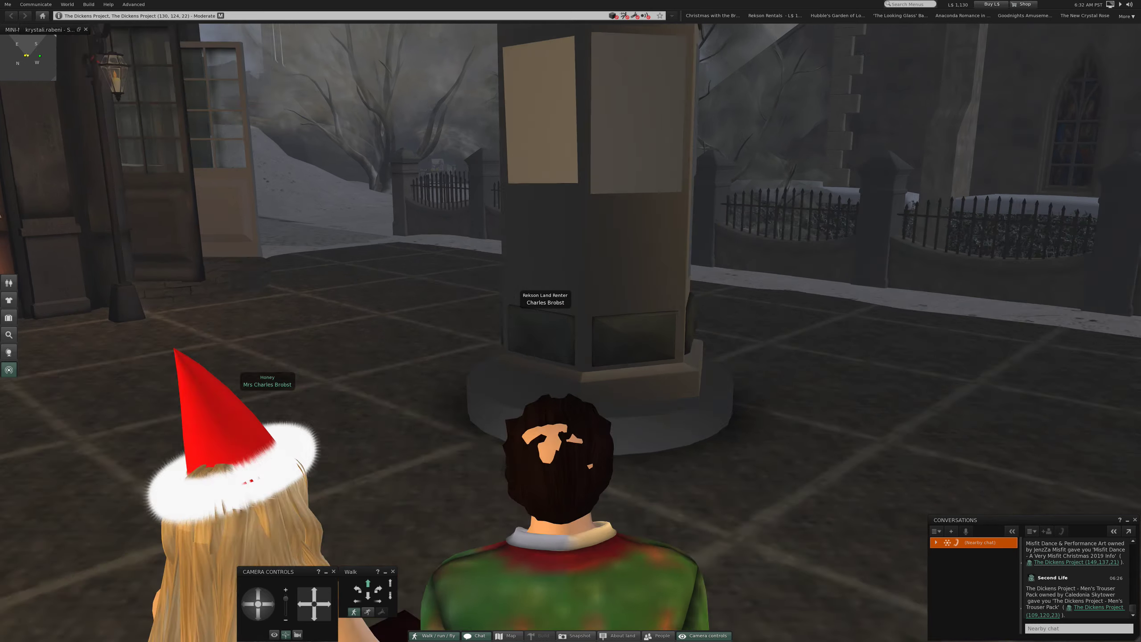
pyautogui.press('Up')
pyautogui.press('Up')
pyautogui.press('Up')
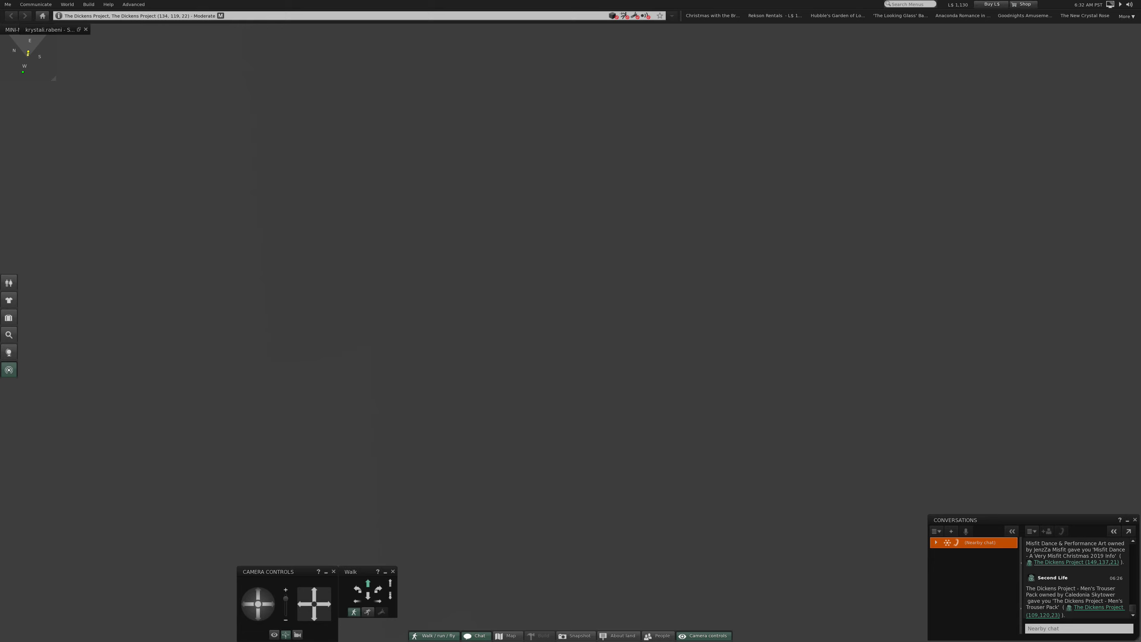
# Step: Look at the graveyard fence, then circle the view round the snowy yard to the street
pyautogui.press('Down')
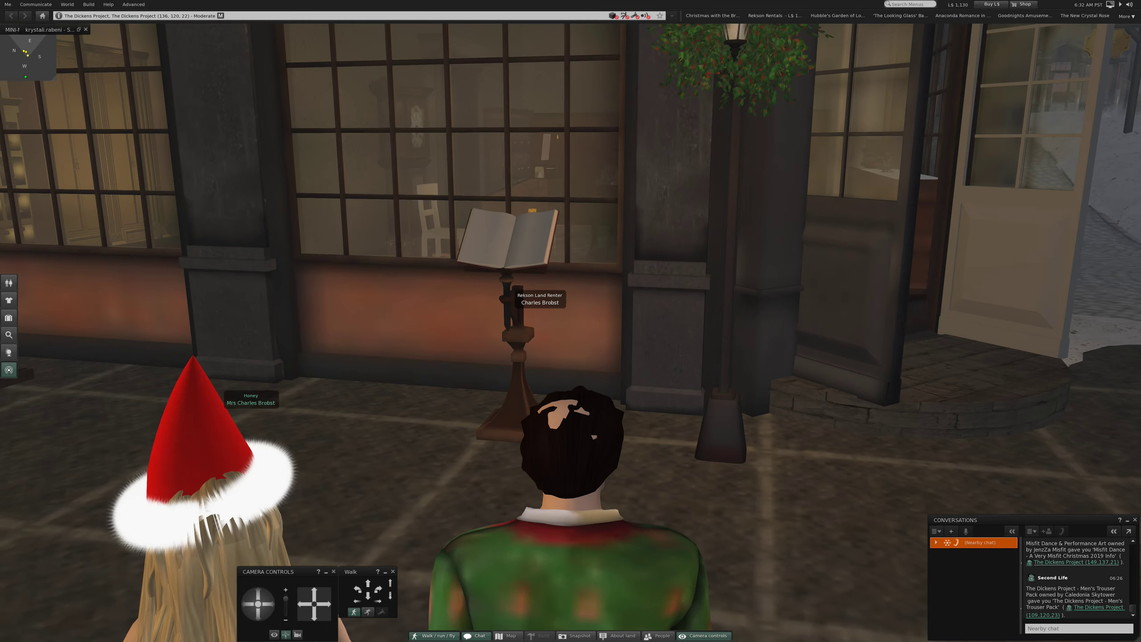
pyautogui.press('Right')
pyautogui.press('Right')
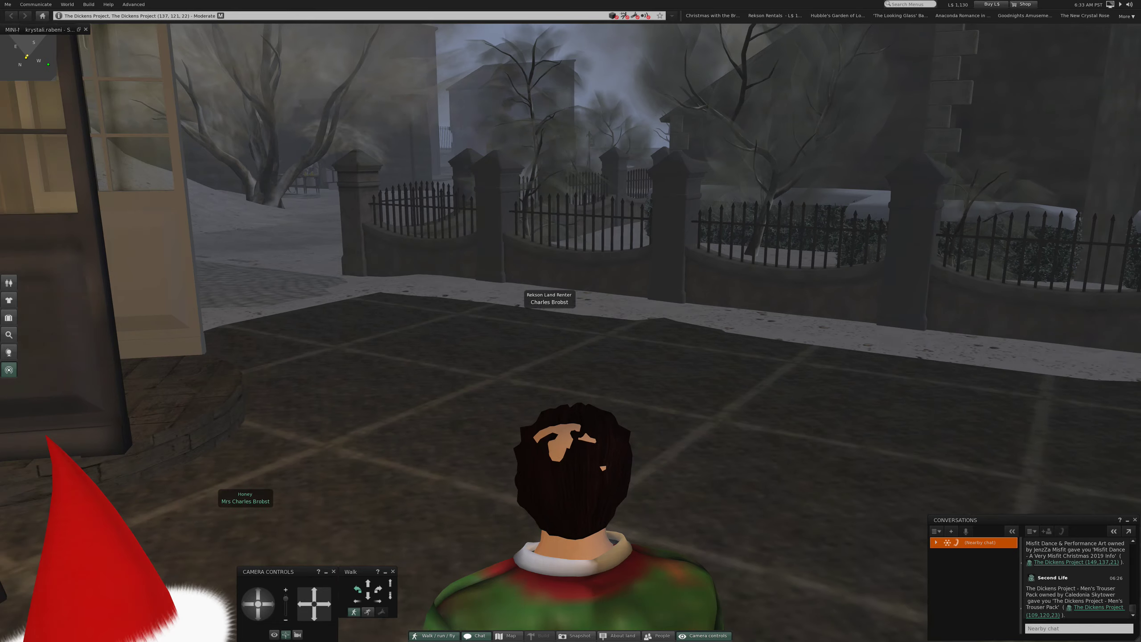
pyautogui.press('Left')
pyautogui.press('Left')
pyautogui.press('Left')
pyautogui.press('Left')
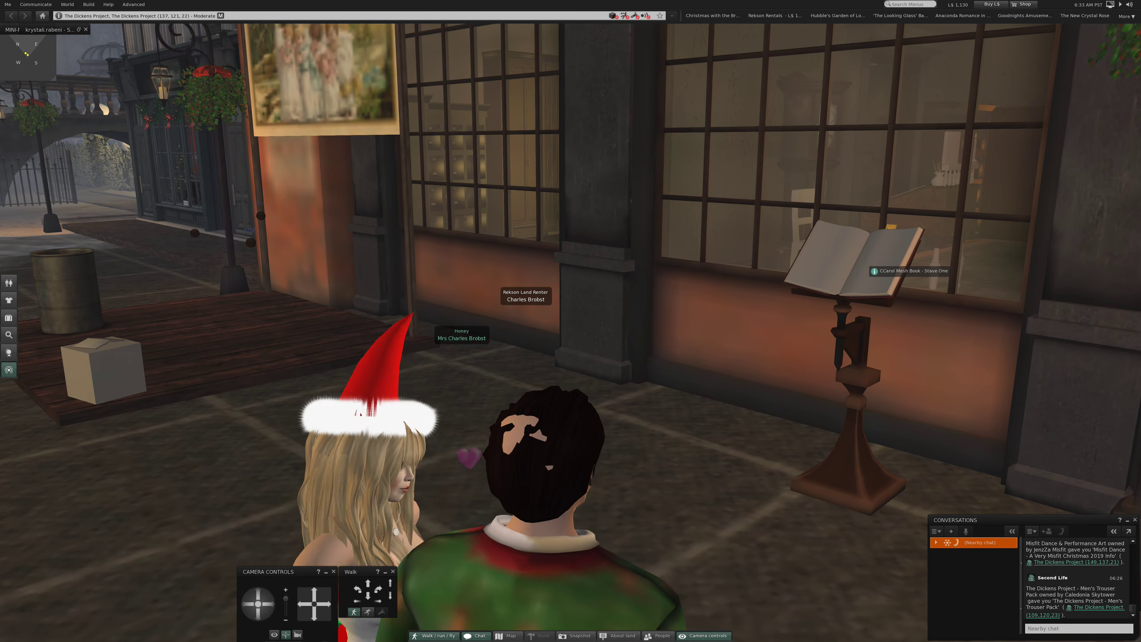
pyautogui.press('Right')
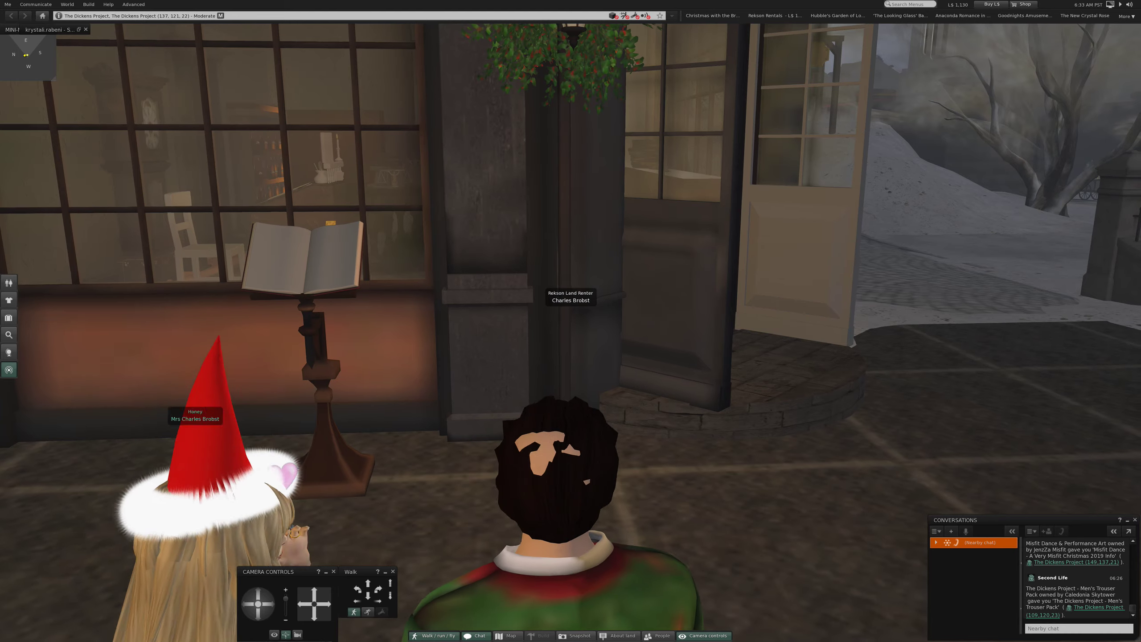
pyautogui.press('Right')
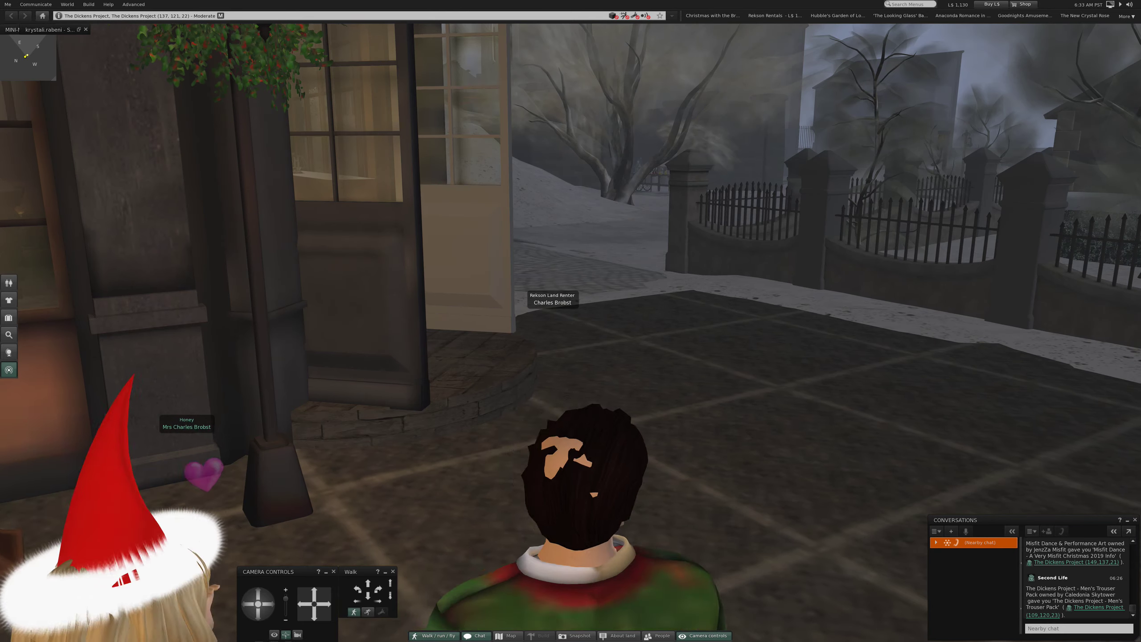
pyautogui.press('Right')
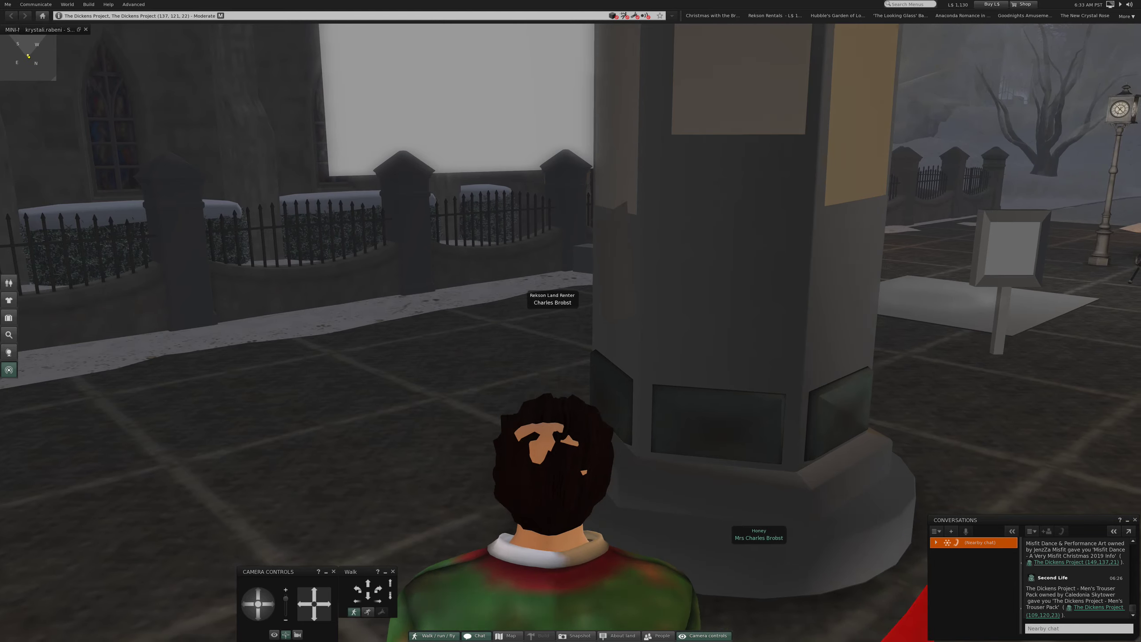
pyautogui.press('Left')
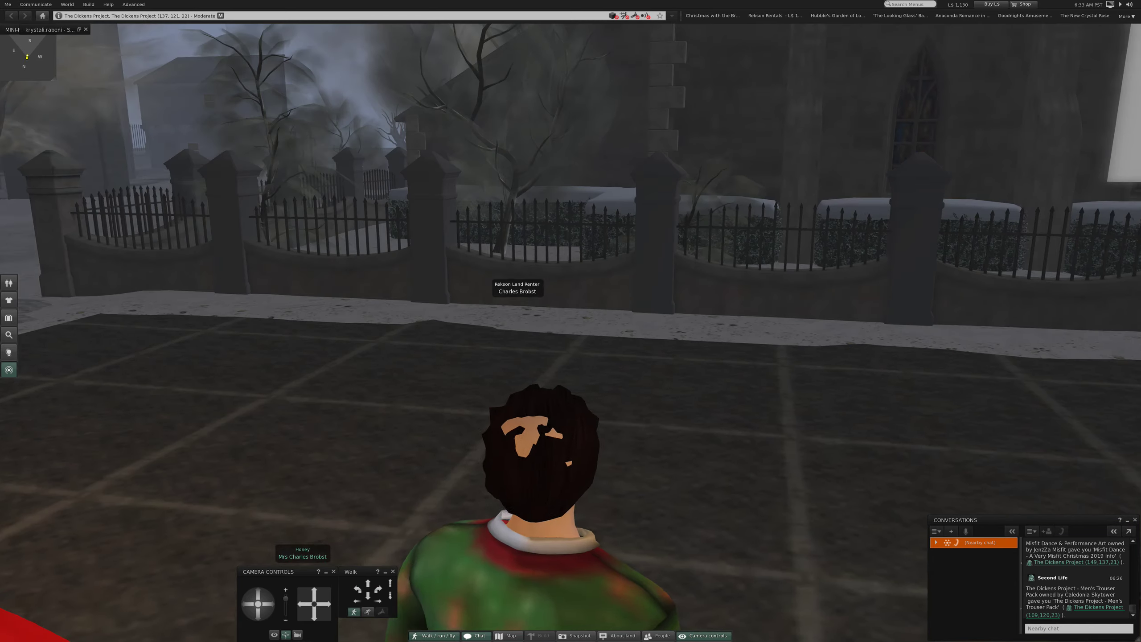
pyautogui.press('Left')
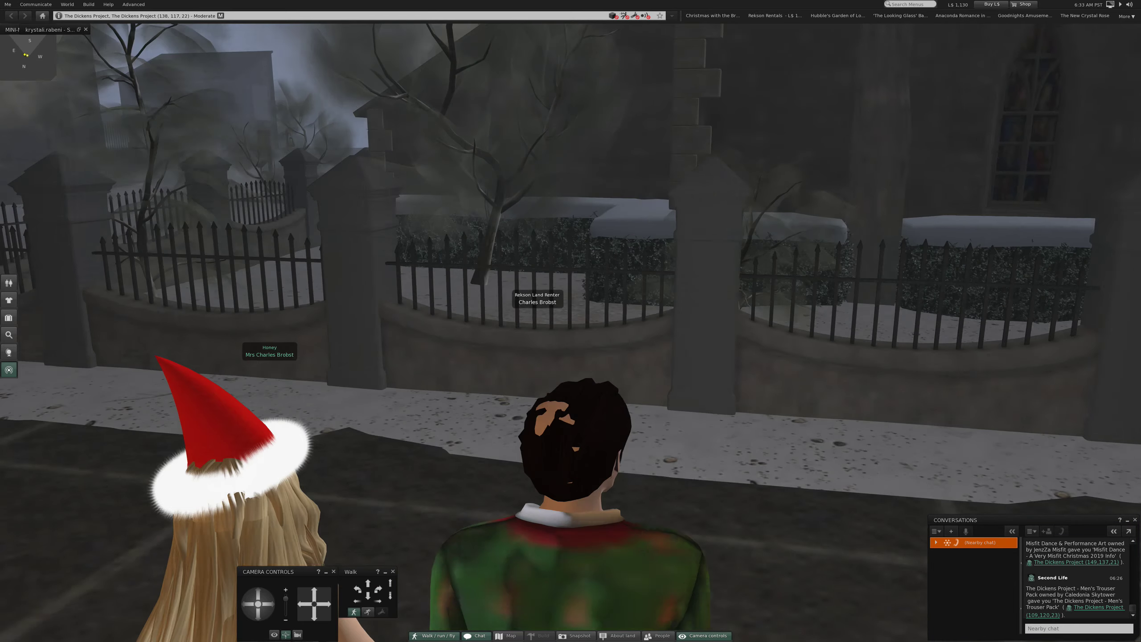
pyautogui.press('Left')
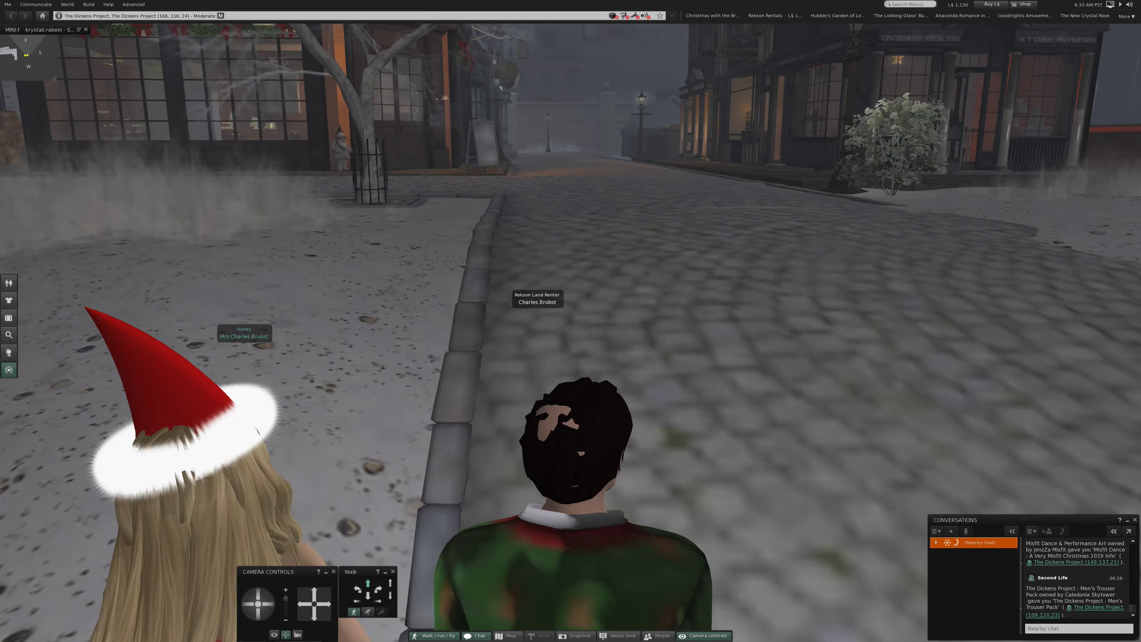
# Step: Walk down the snowy cobbled street past the signboard between the shops
pyautogui.press('Up')
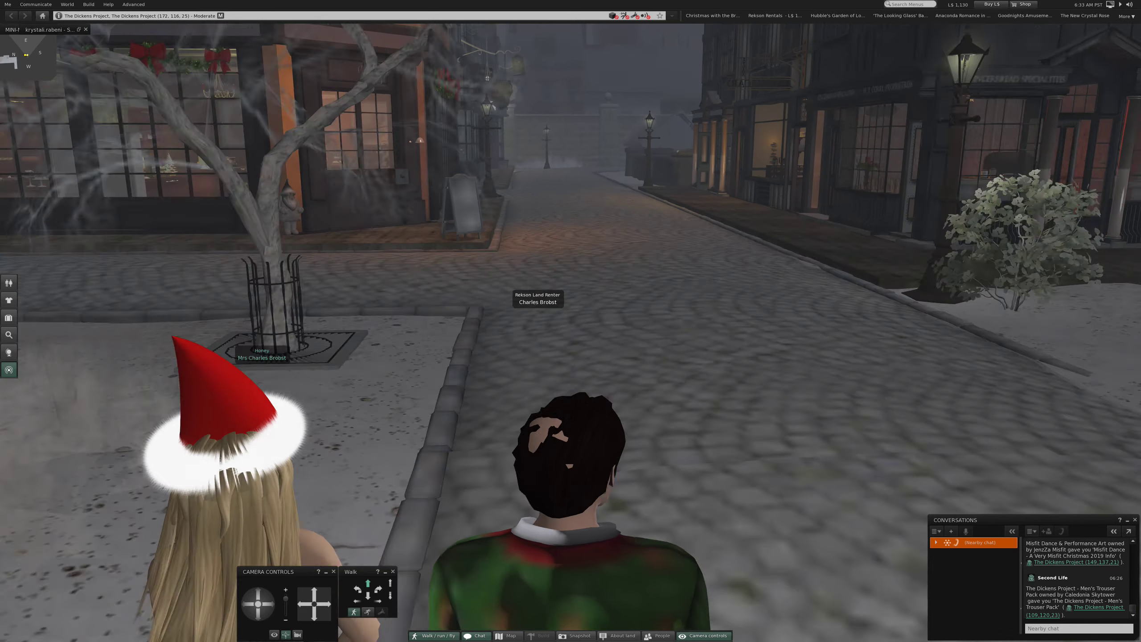
pyautogui.press('Up')
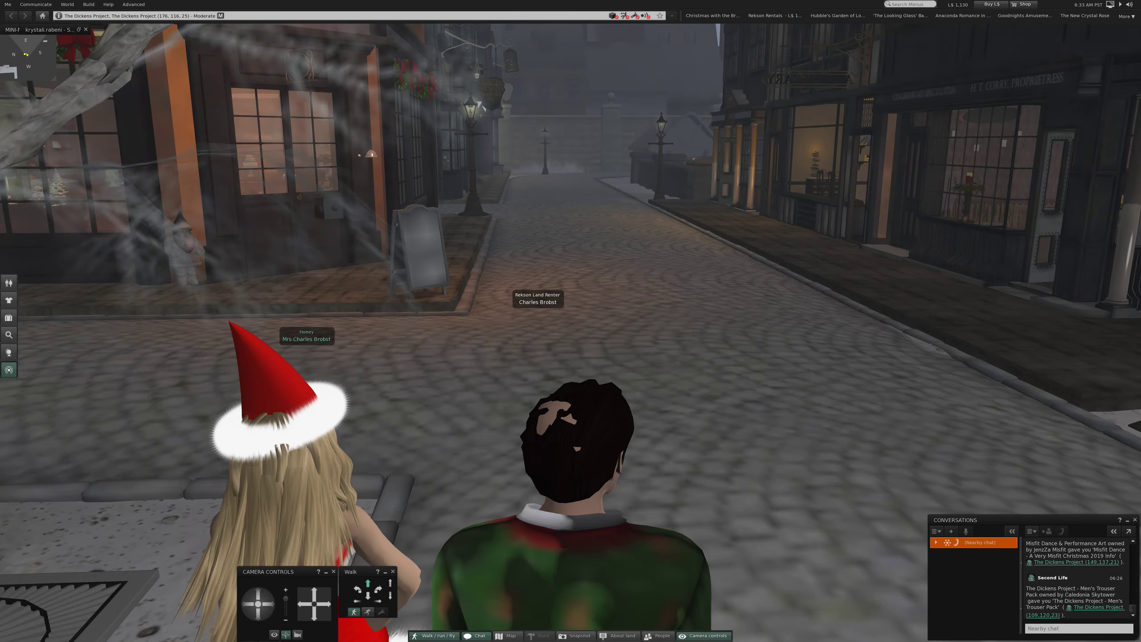
pyautogui.press('Up')
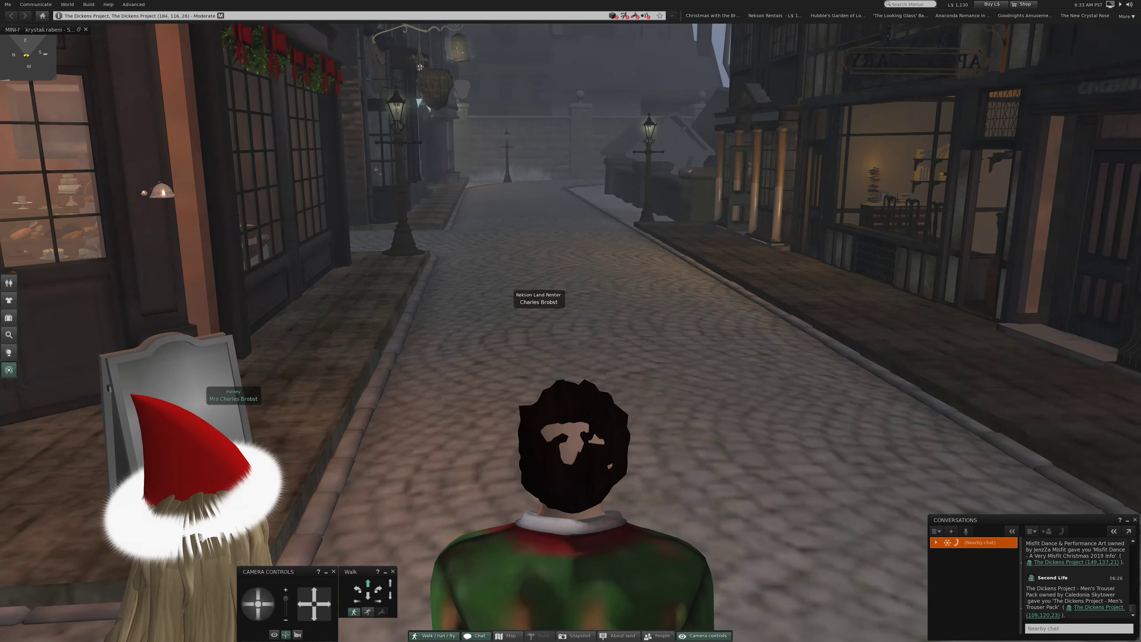
pyautogui.press('Up')
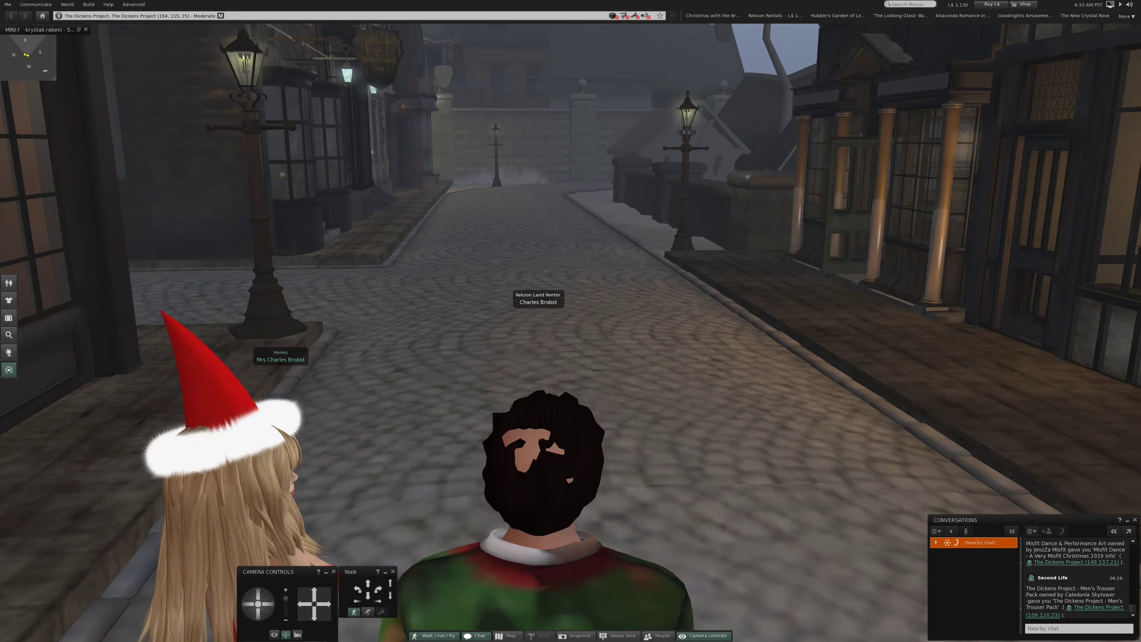
pyautogui.press('Up')
# Step: Turn toward the santa-hat avatar to face the bakery window
pyautogui.press('Left')
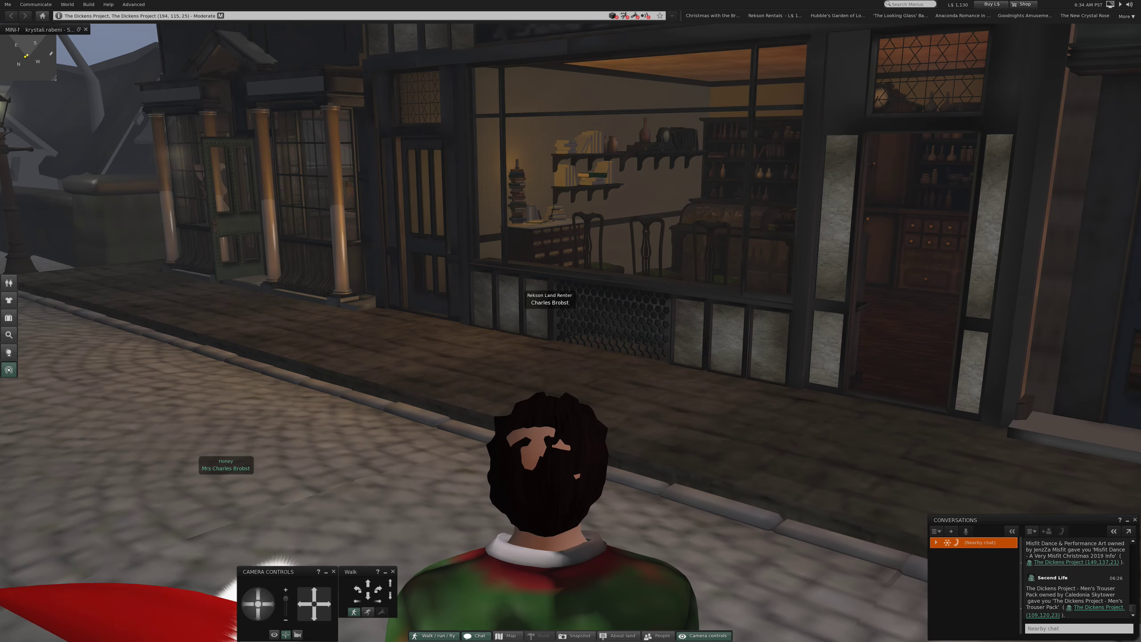
pyautogui.press('Left')
pyautogui.press('Left')
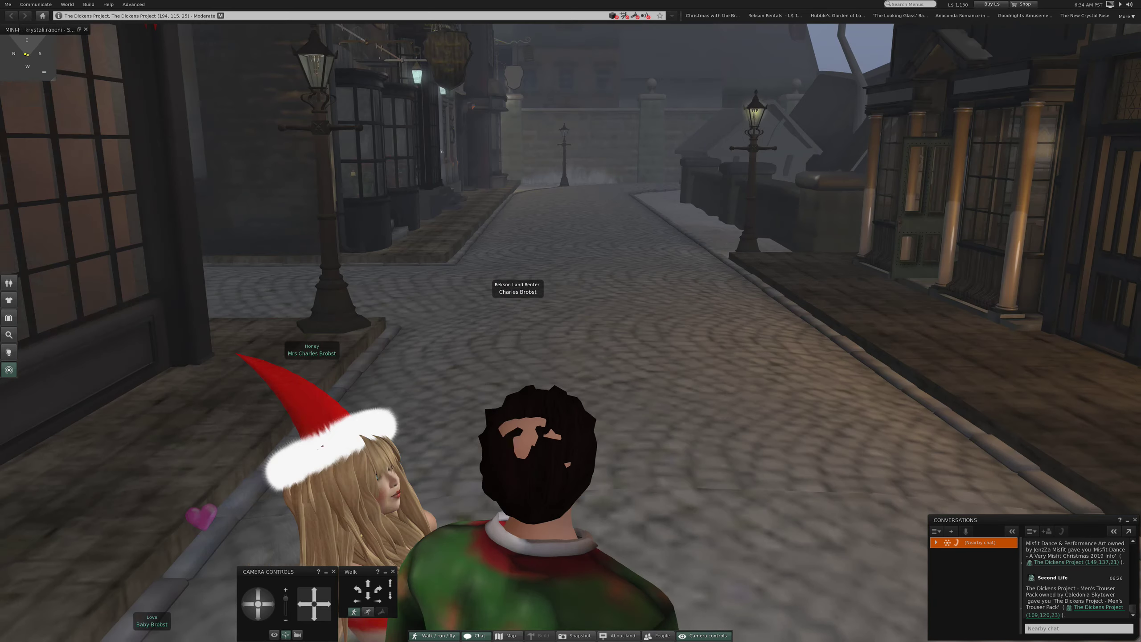
pyautogui.press('Left')
pyautogui.press('Left')
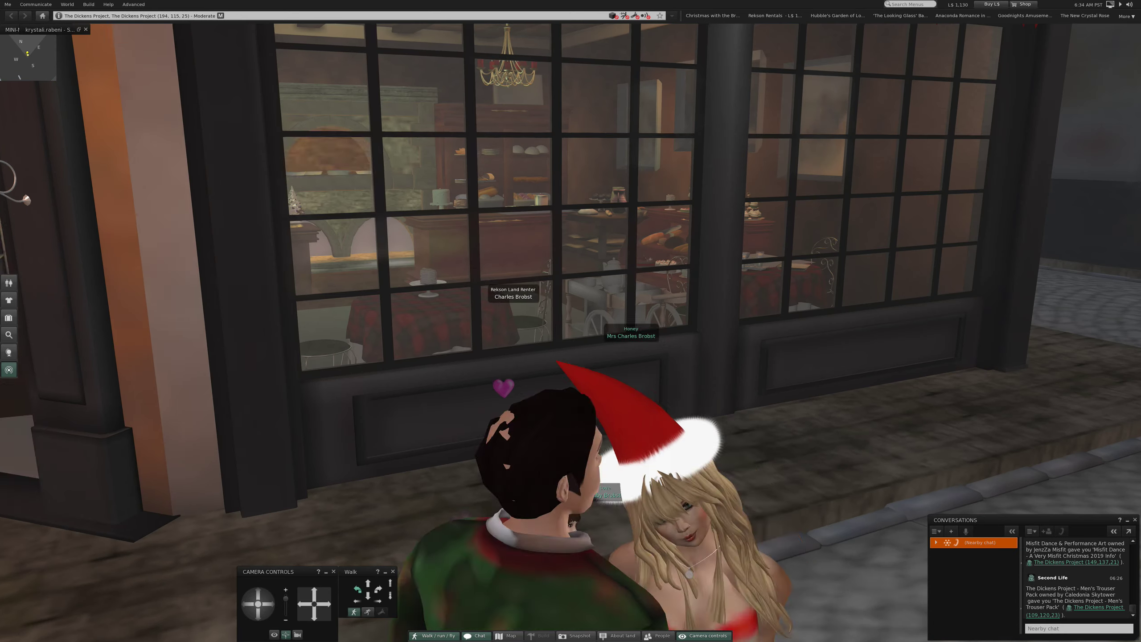
pyautogui.press('Left')
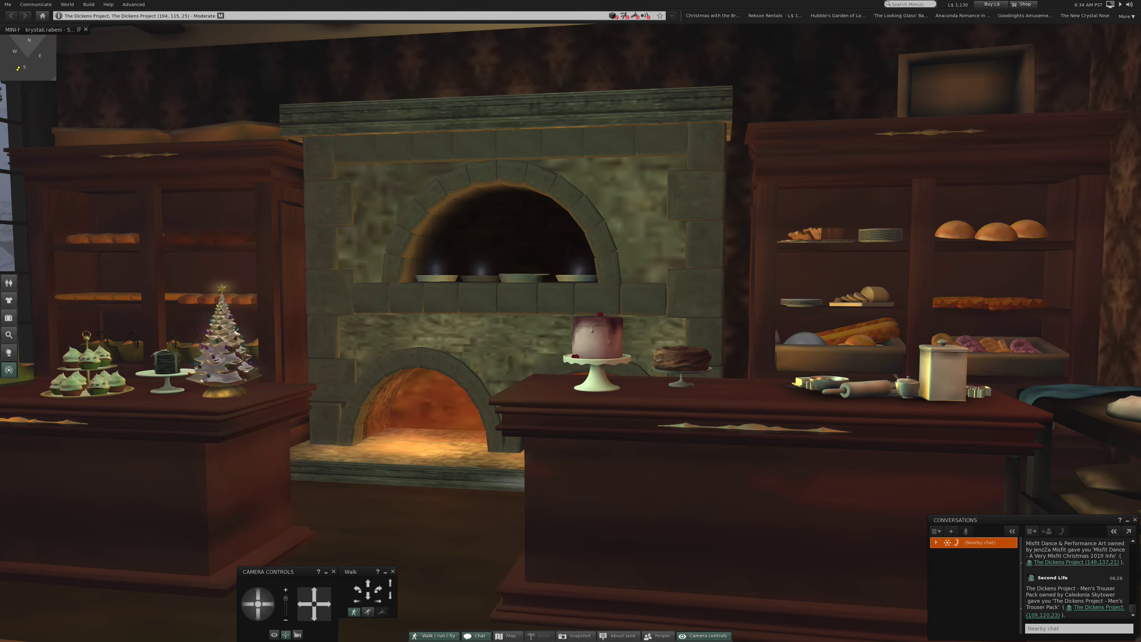
# Step: Reset the view behind the avatars and turn to face down the street toward the carriage
pyautogui.press('Escape')
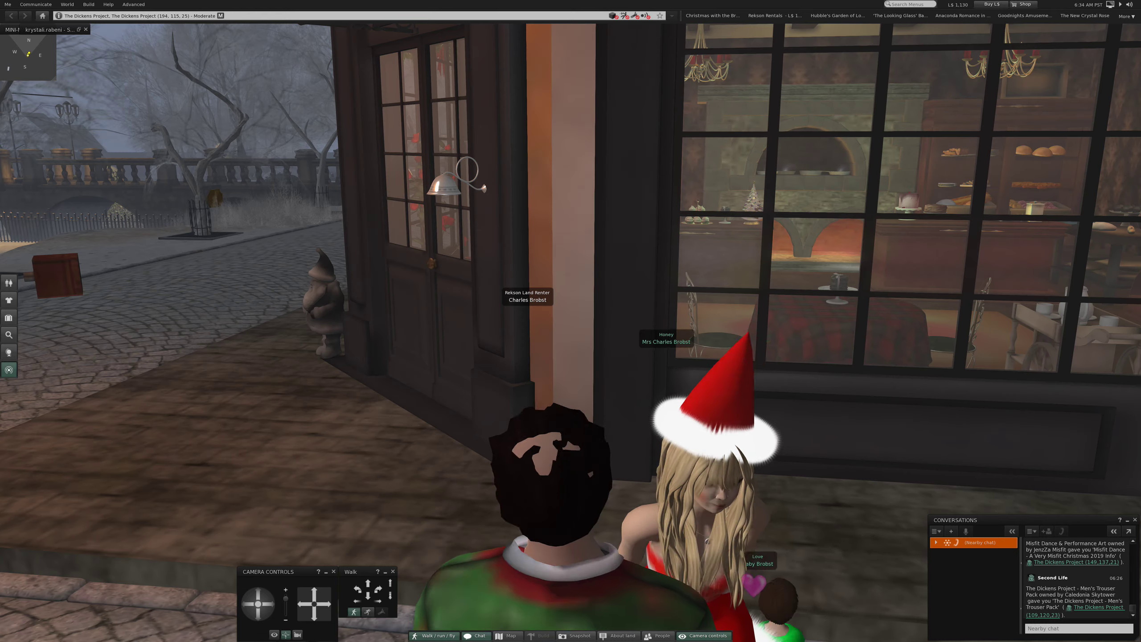
pyautogui.press('Left')
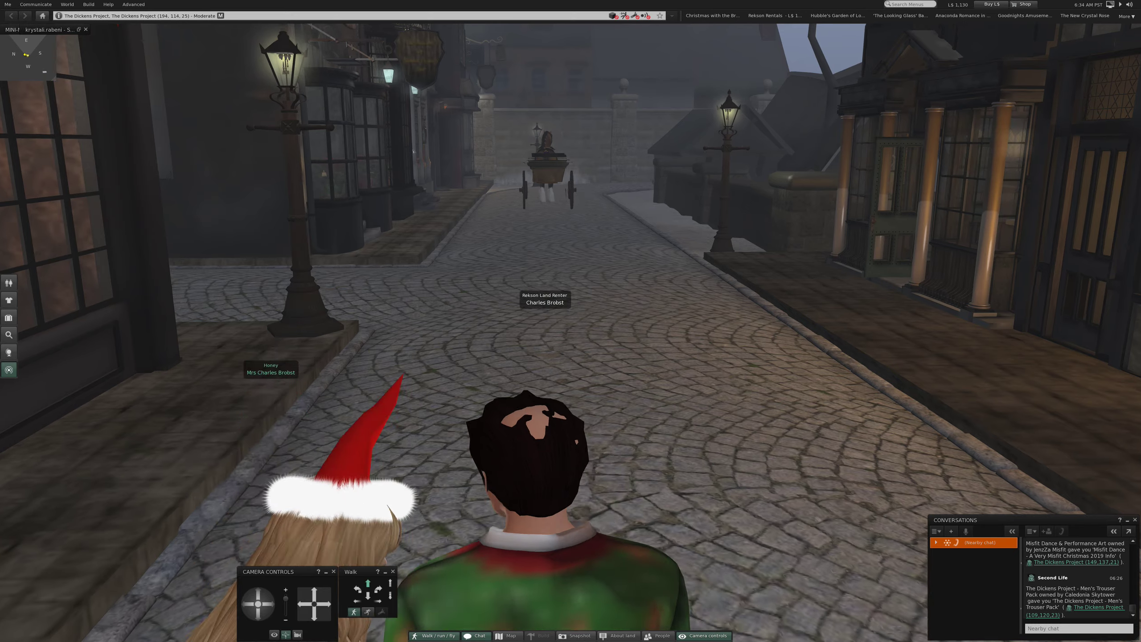
# Step: Walk up the street toward the carriage and face the shop doorway with the Christmas tree
pyautogui.press('Up')
pyautogui.press('Up')
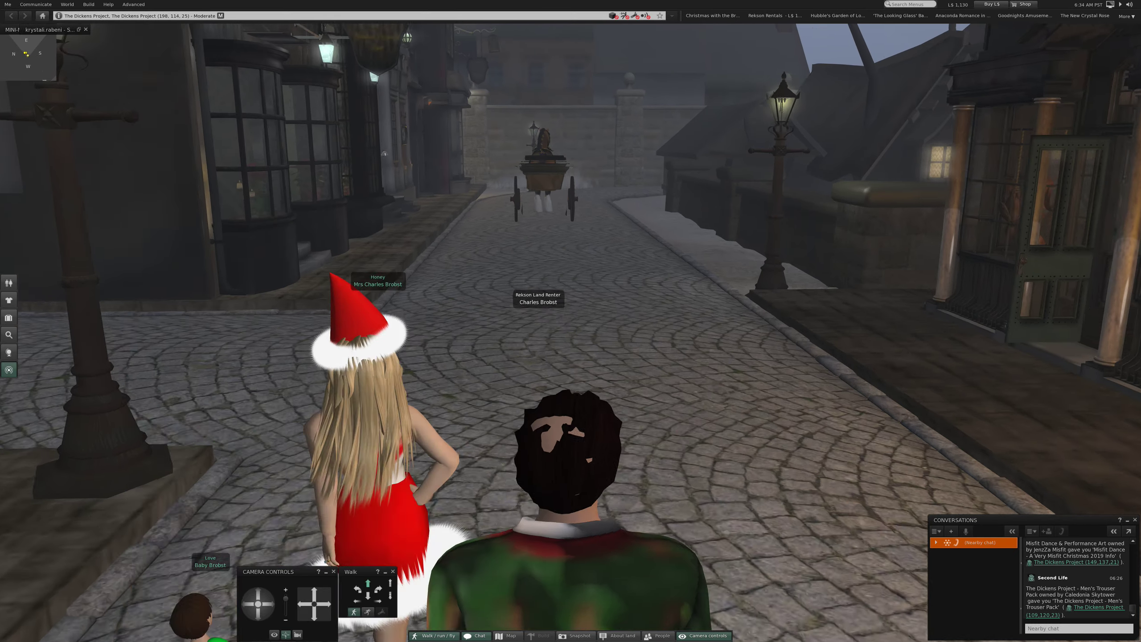
pyautogui.press('Up')
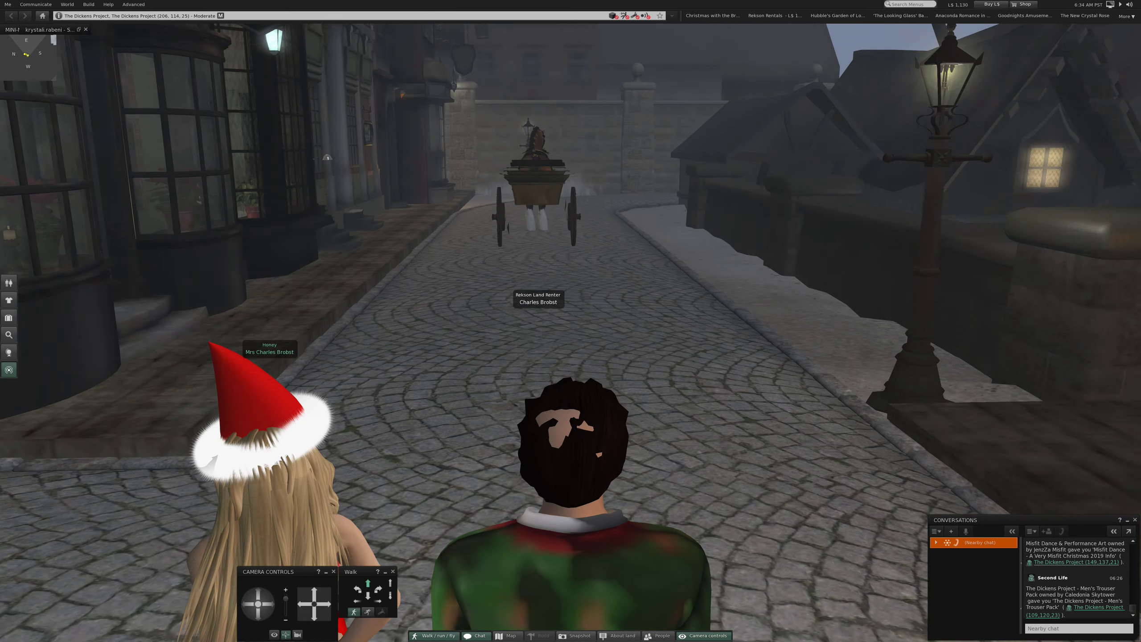
pyautogui.press('Up')
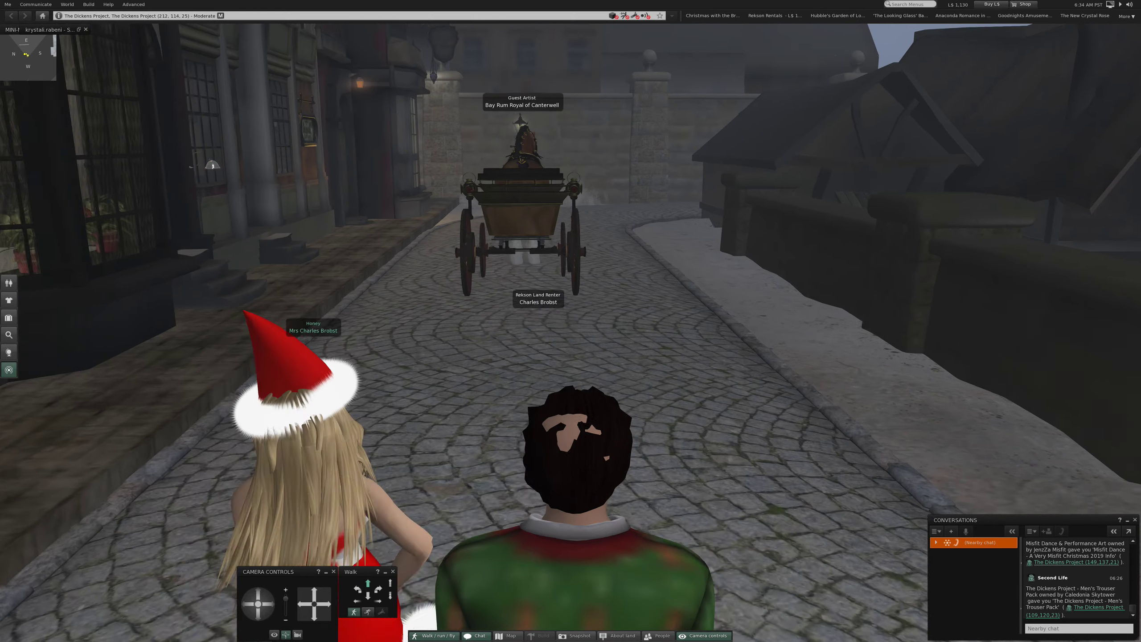
pyautogui.press('Left')
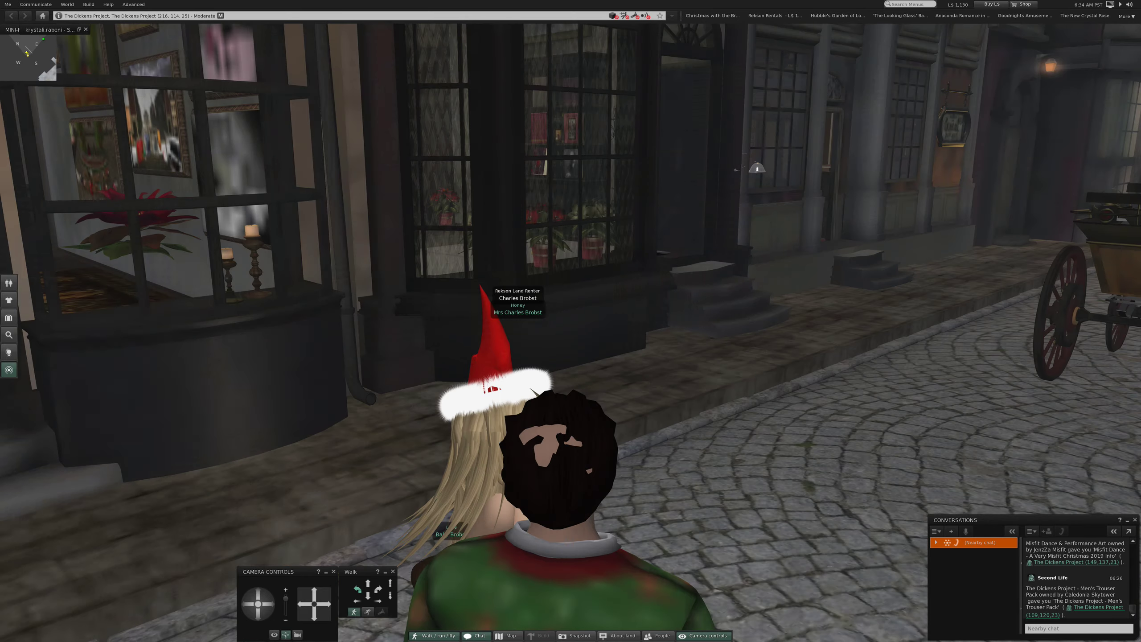
pyautogui.press('Left')
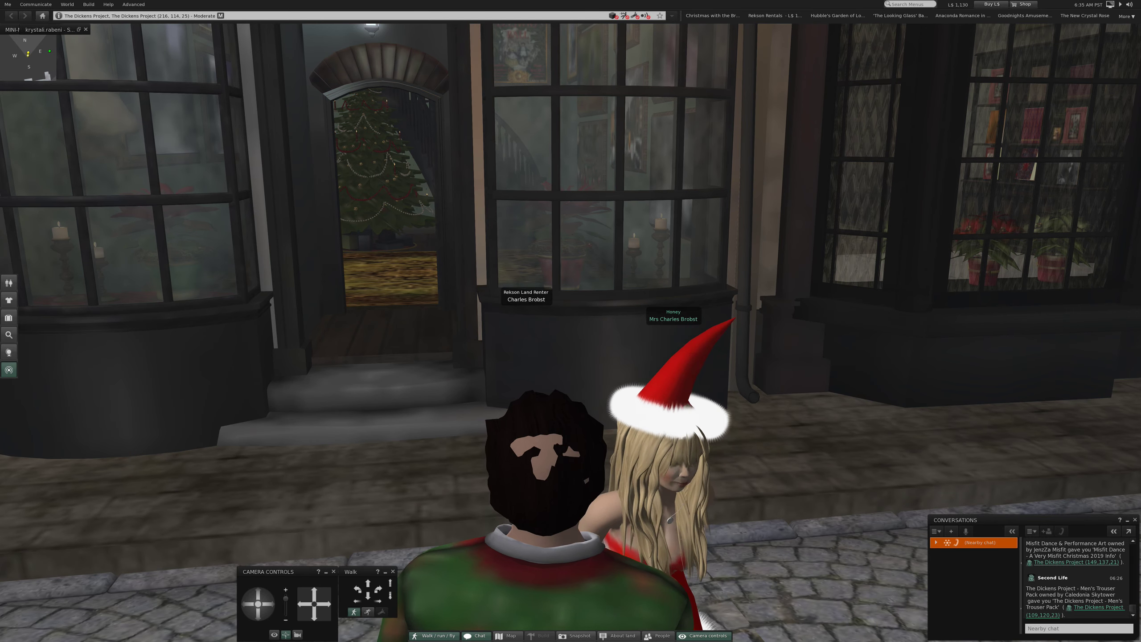
pyautogui.scroll(-5, 571, 321)
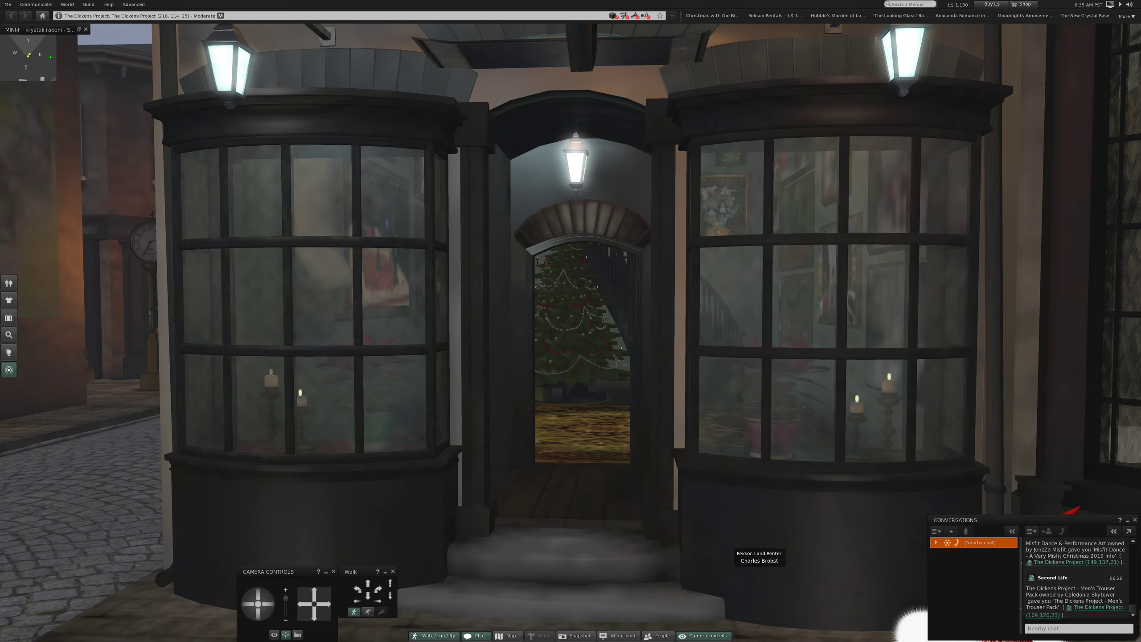
pyautogui.scroll(5, 582, 339)
pyautogui.scroll(3, 581, 339)
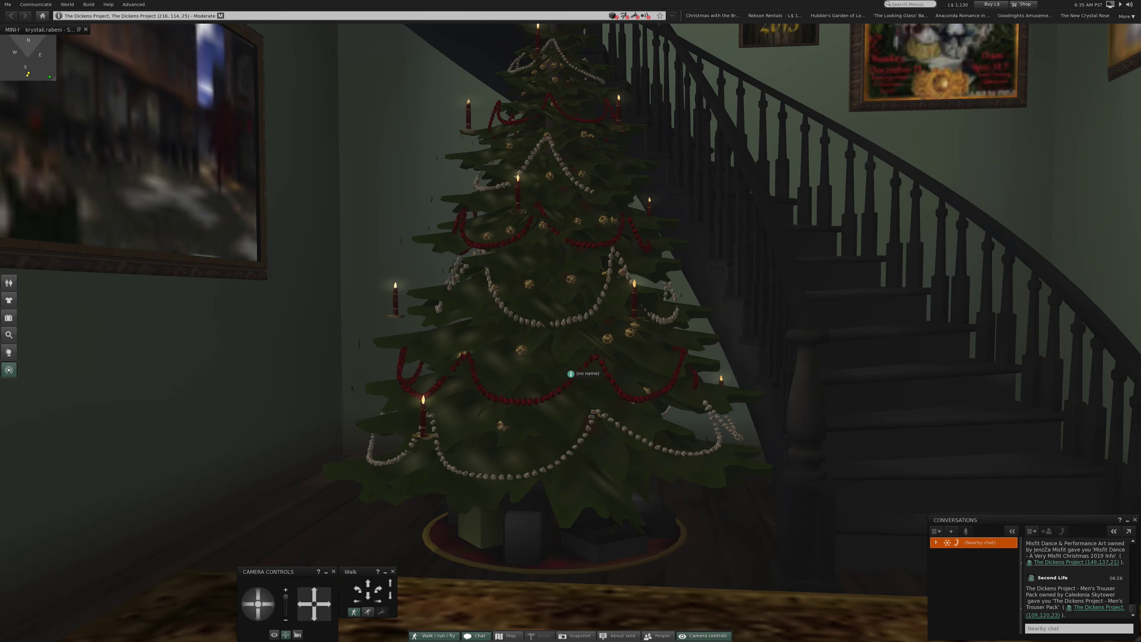
pyautogui.scroll(-2, 571, 357)
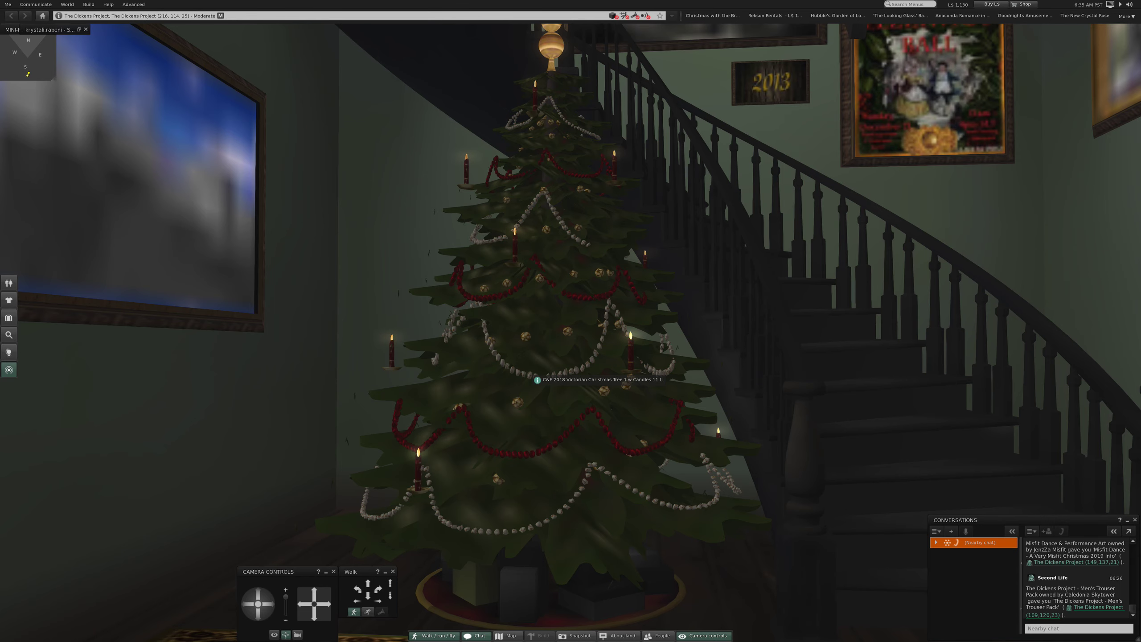
# Step: Look over the year-labelled pictures on the stairway wall, then approach the Christmas tree
pyautogui.moveTo(537, 380); pyautogui.dragTo(267, 446)
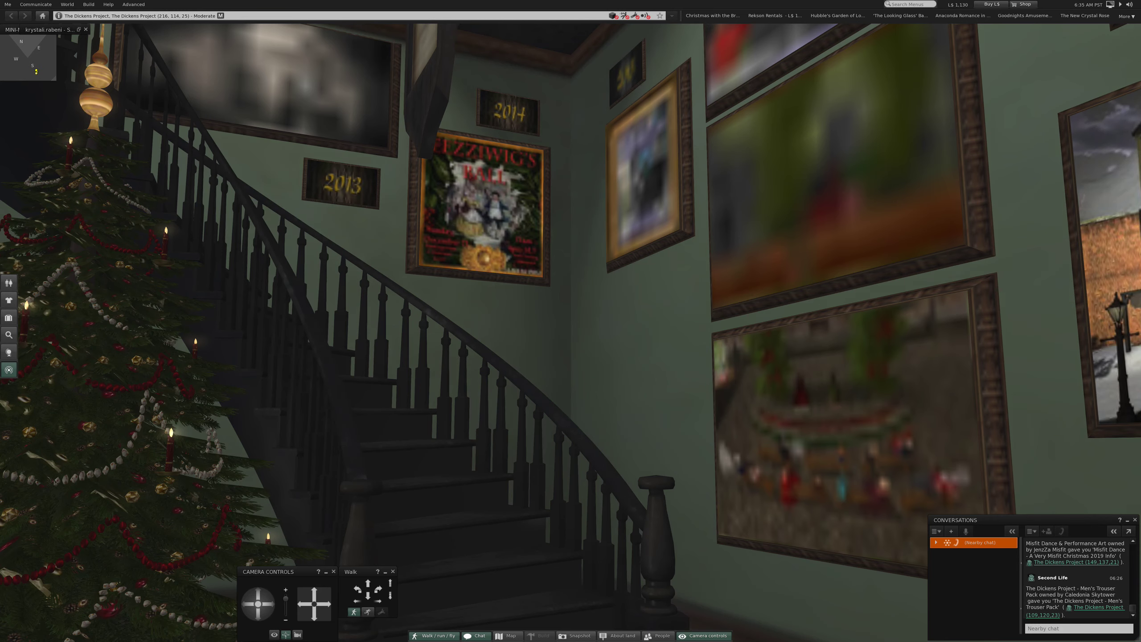
pyautogui.press('pageup')
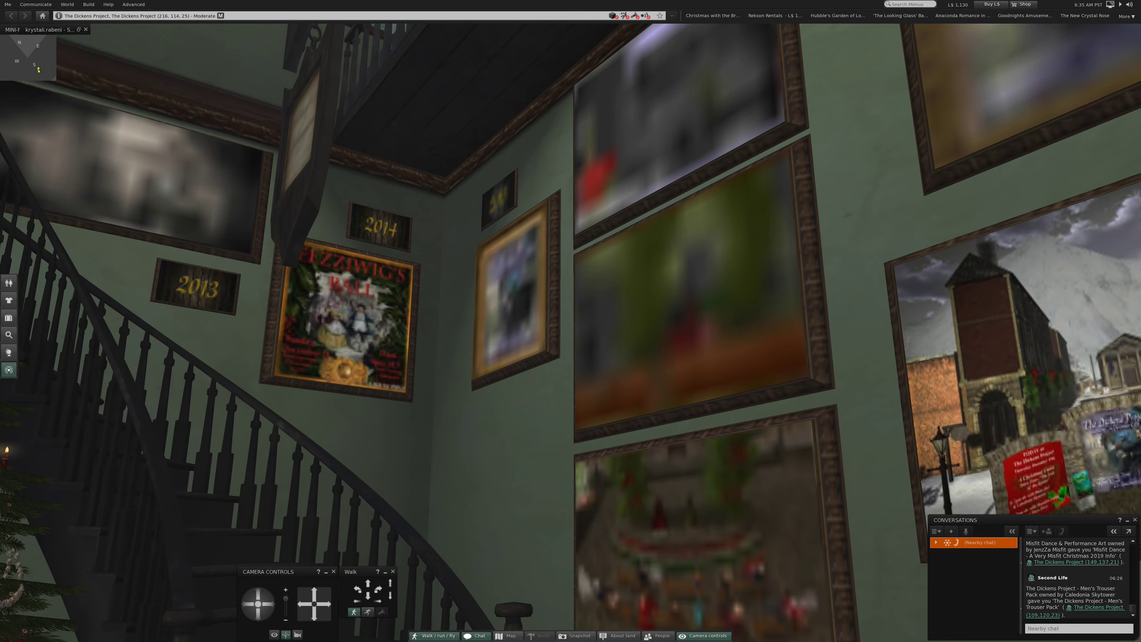
pyautogui.press('Right')
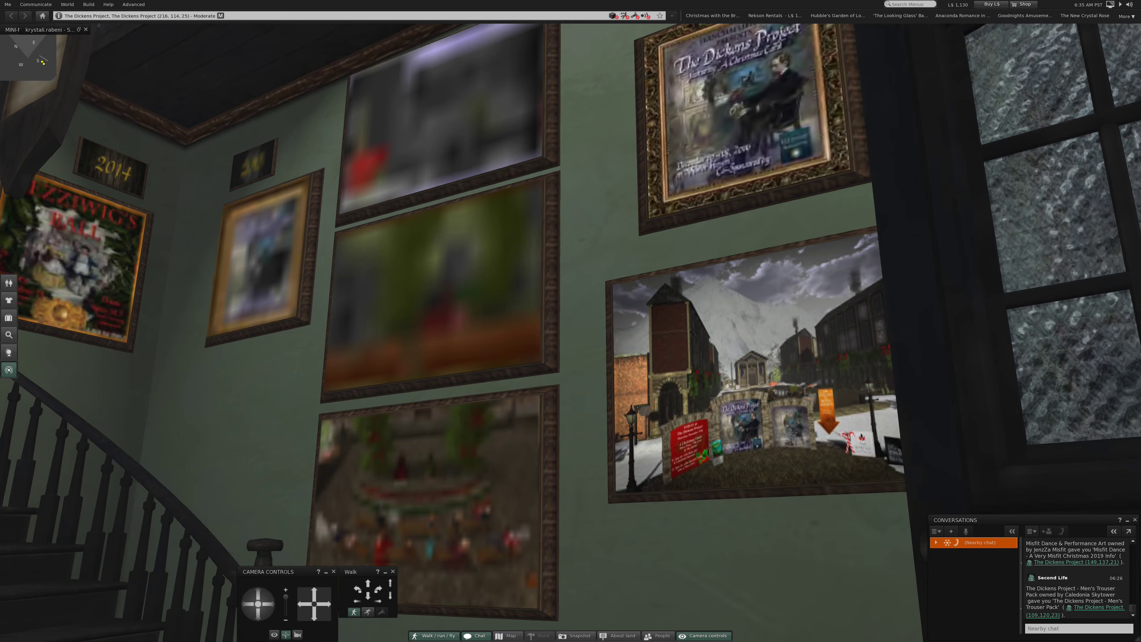
pyautogui.press('Up')
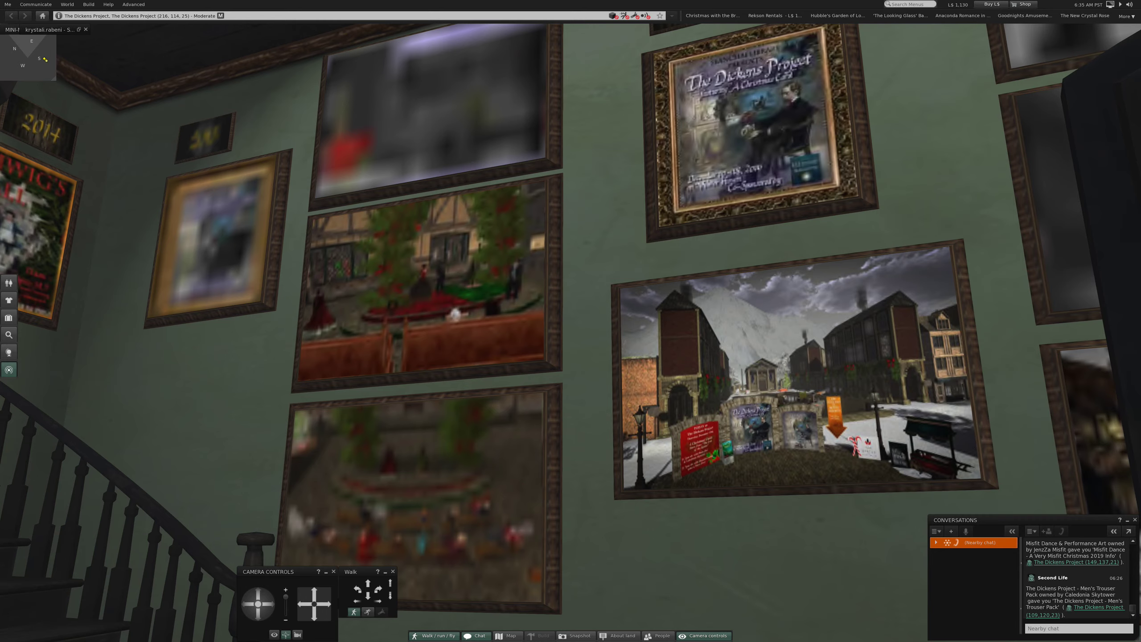
pyautogui.press('Left')
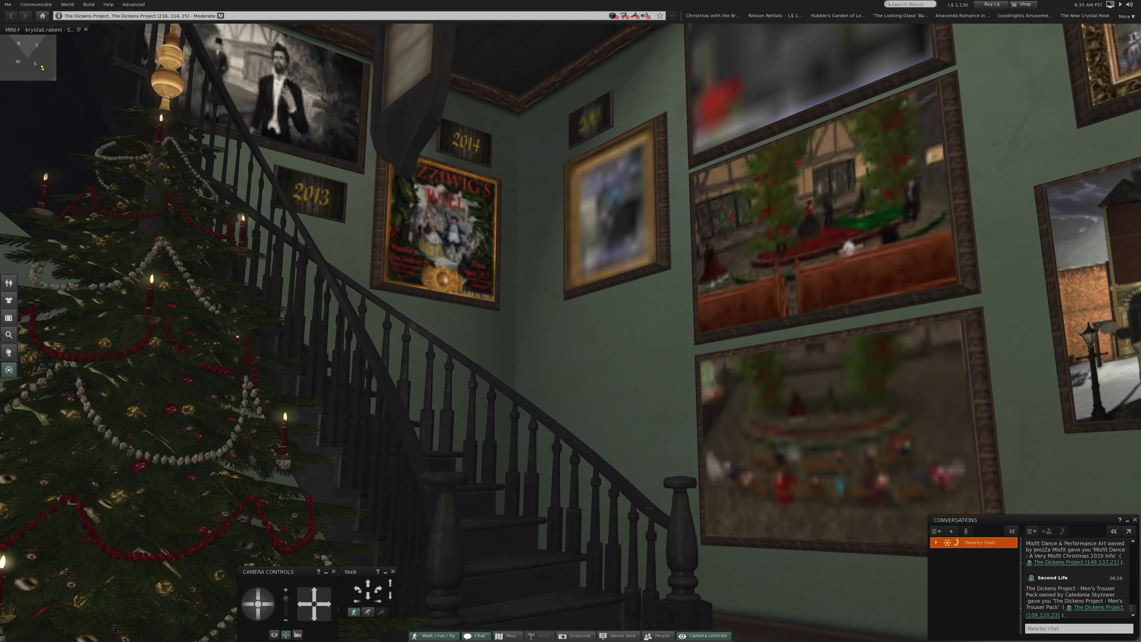
pyautogui.press('Left')
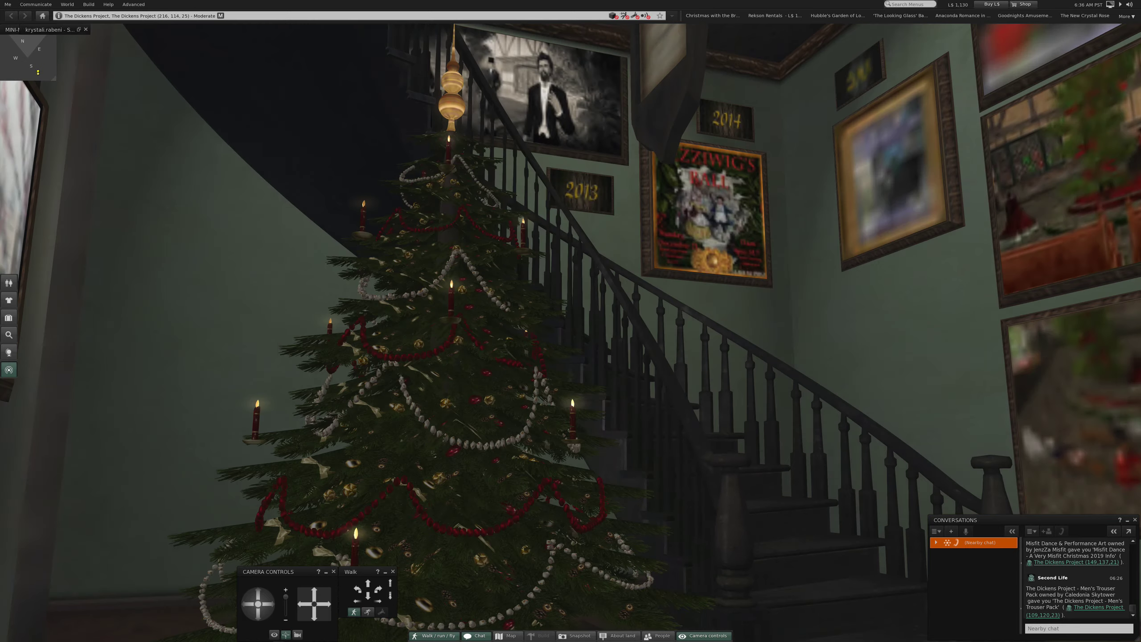
pyautogui.press('Up')
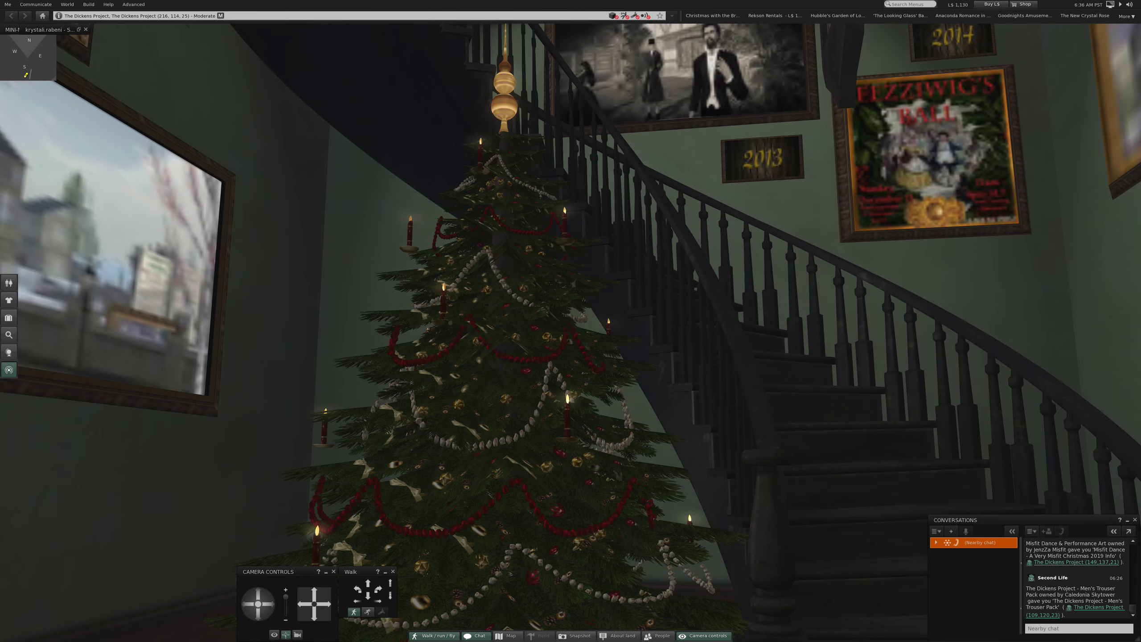
# Step: Pan across the pictures and climb the staircase toward the upstairs pictures and balcony
pyautogui.press('Left')
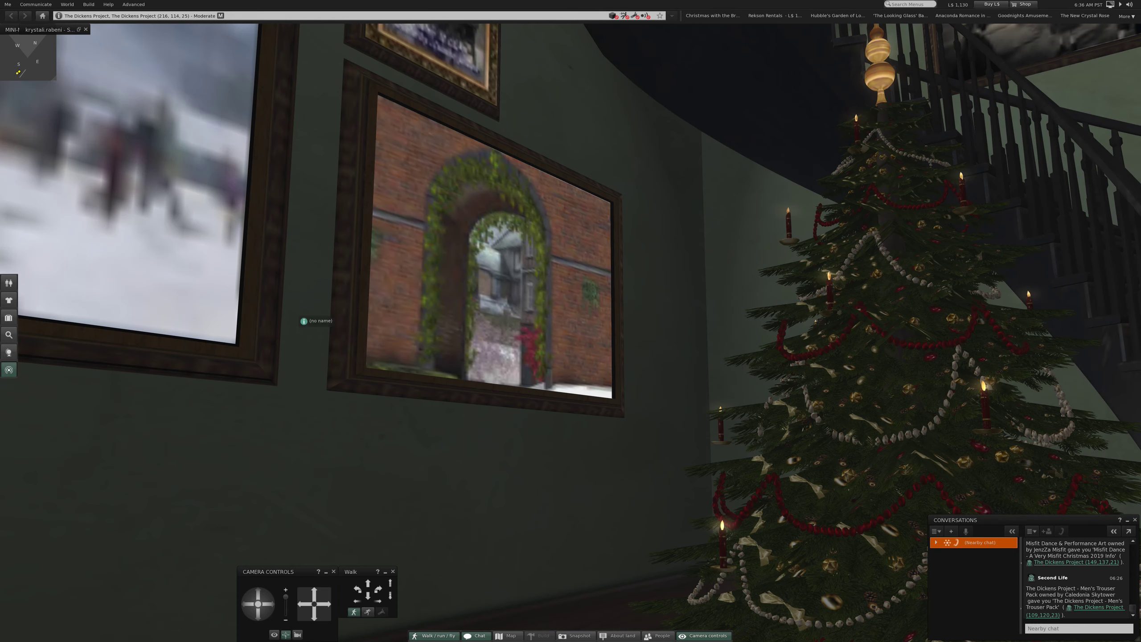
pyautogui.press('Left')
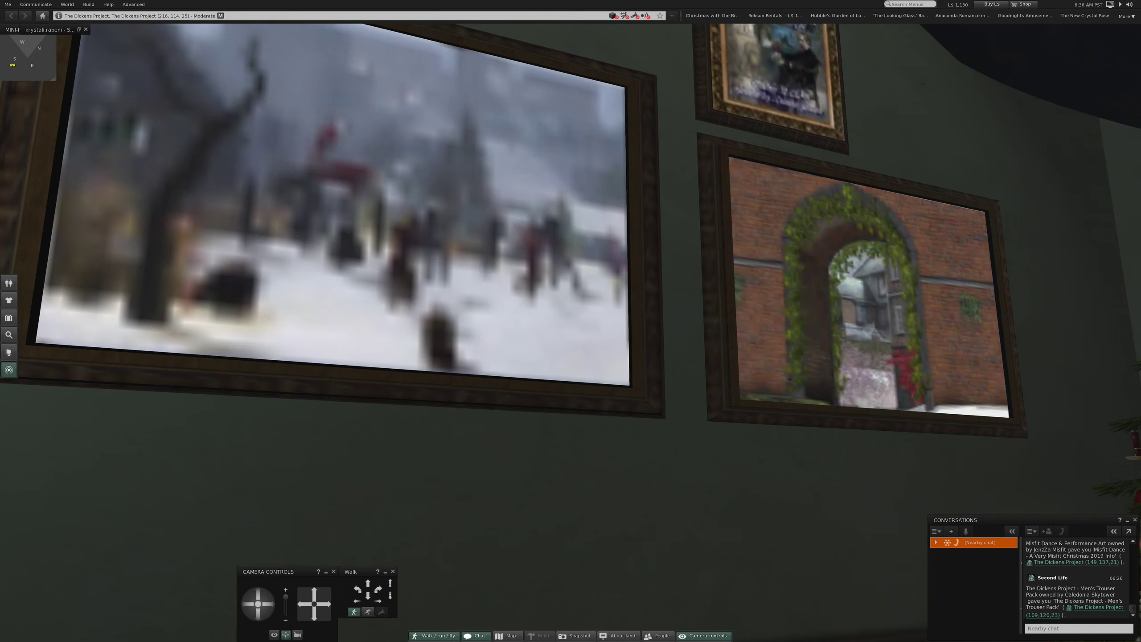
pyautogui.press('Up')
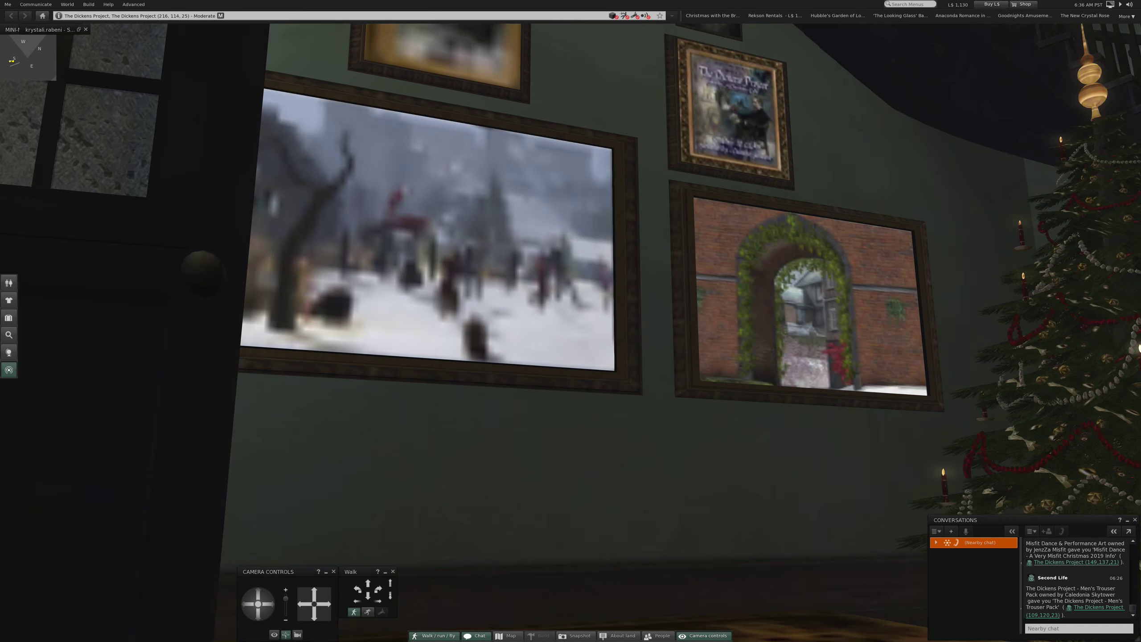
pyautogui.press('Down')
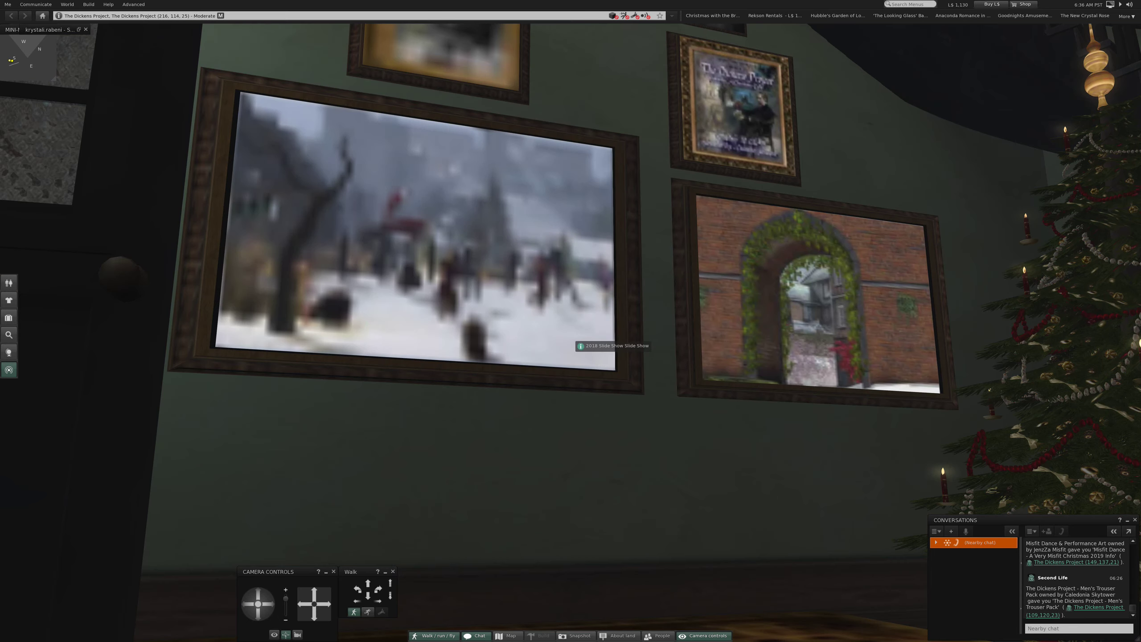
pyautogui.press('Up')
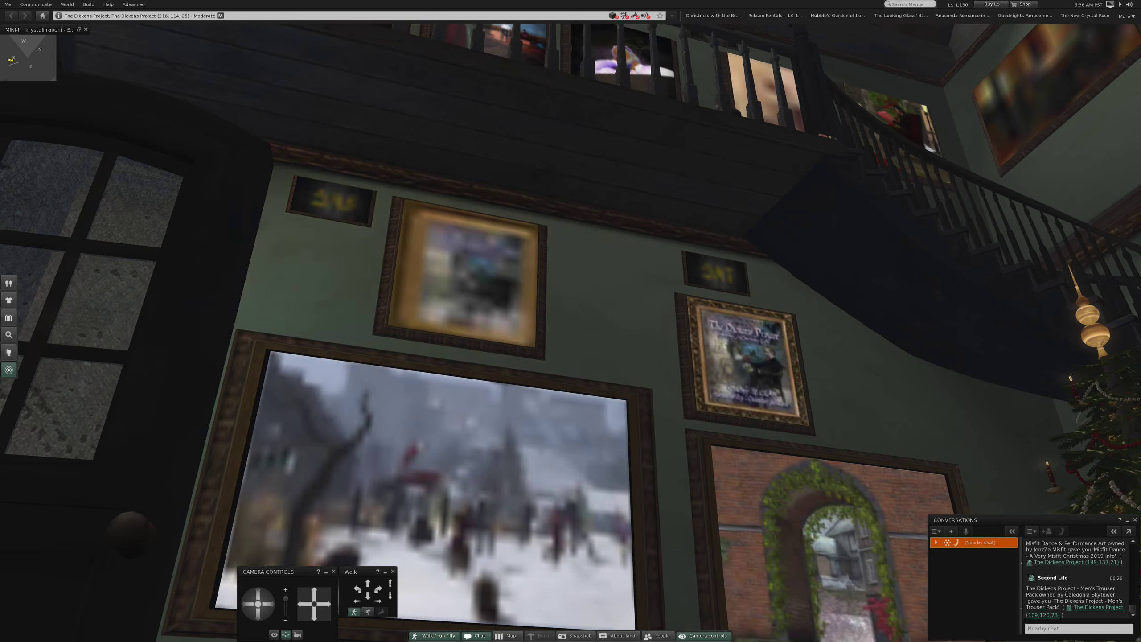
pyautogui.press('Left')
pyautogui.press('Up')
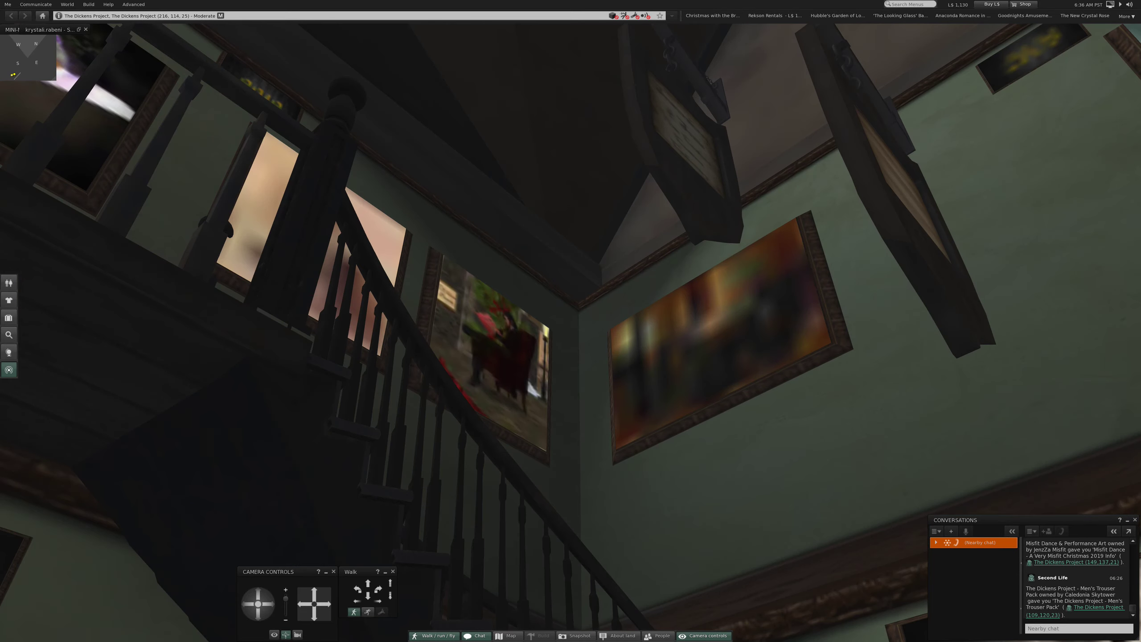
pyautogui.press('Up')
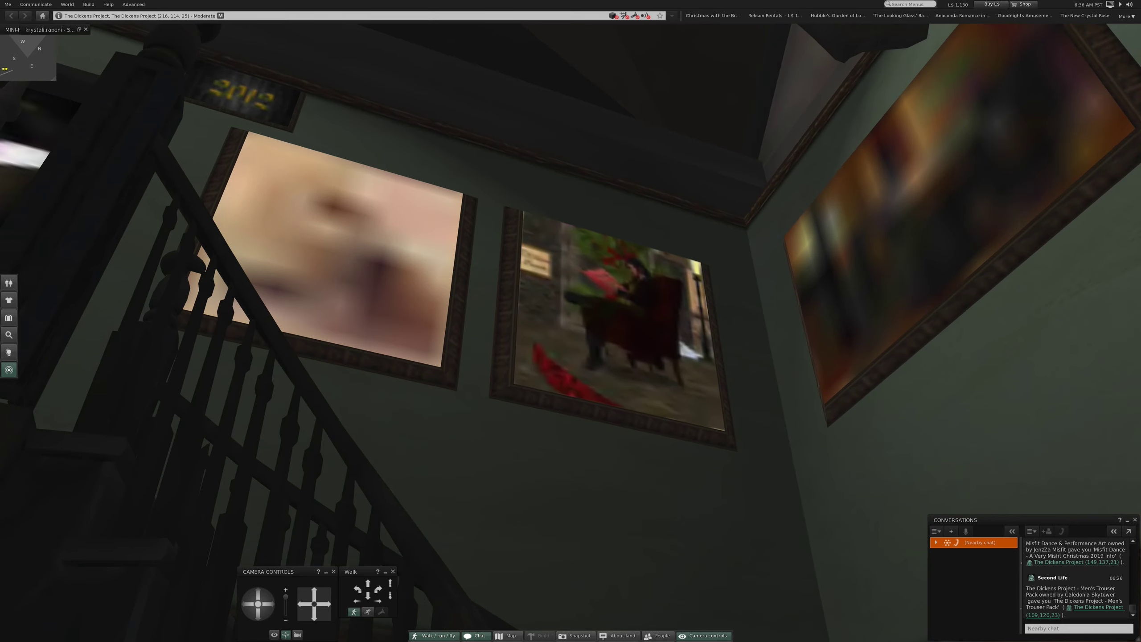
pyautogui.press('Left')
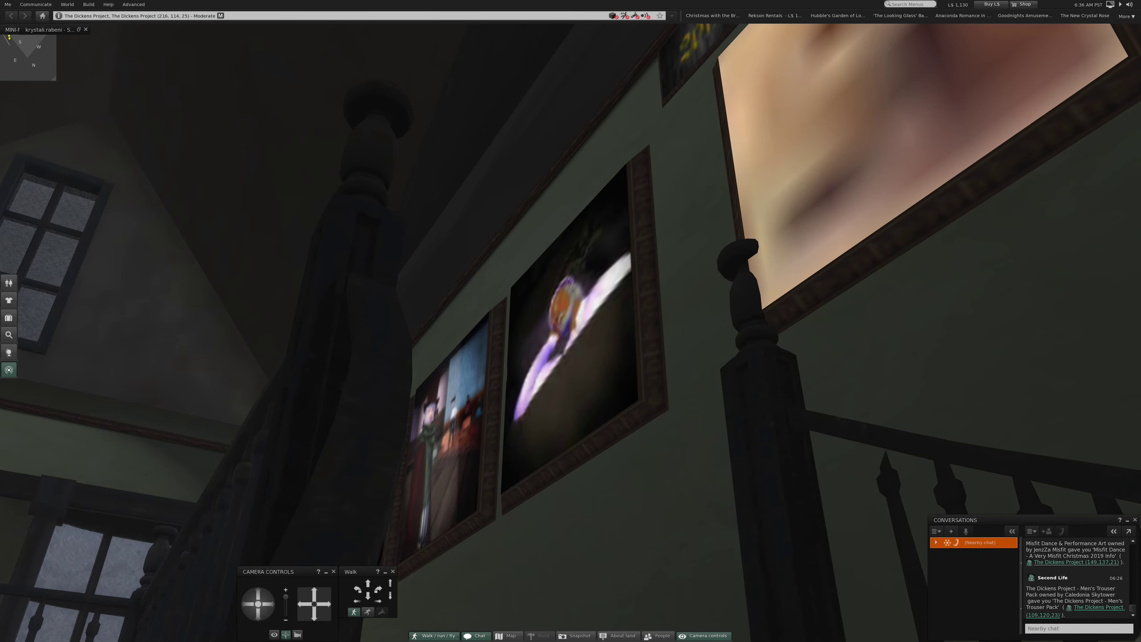
# Step: Reset the view behind the avatar and look up and down the cobbled street
pyautogui.press('Escape')
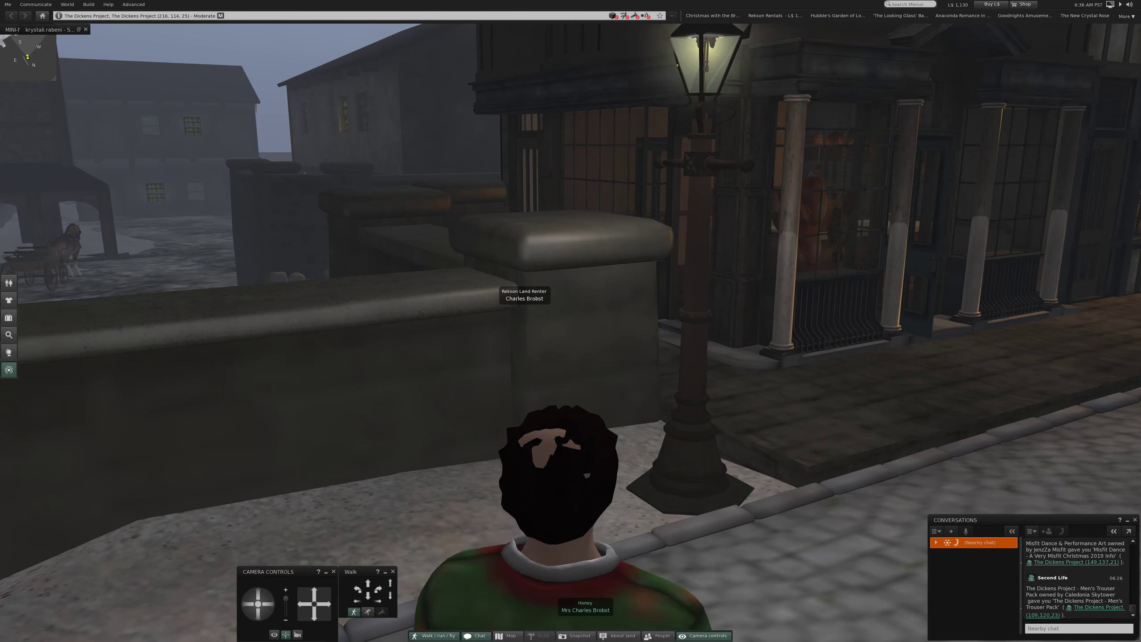
pyautogui.press('Left')
pyautogui.press('Left')
pyautogui.press('Left')
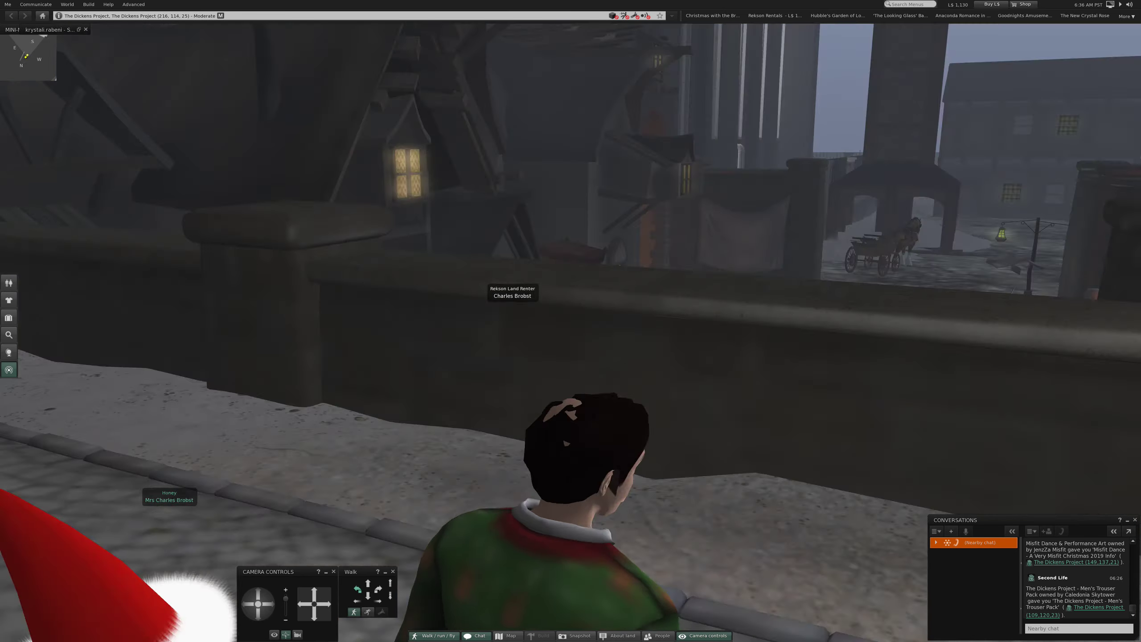
pyautogui.press('Left')
pyautogui.press('Left')
pyautogui.press('Left')
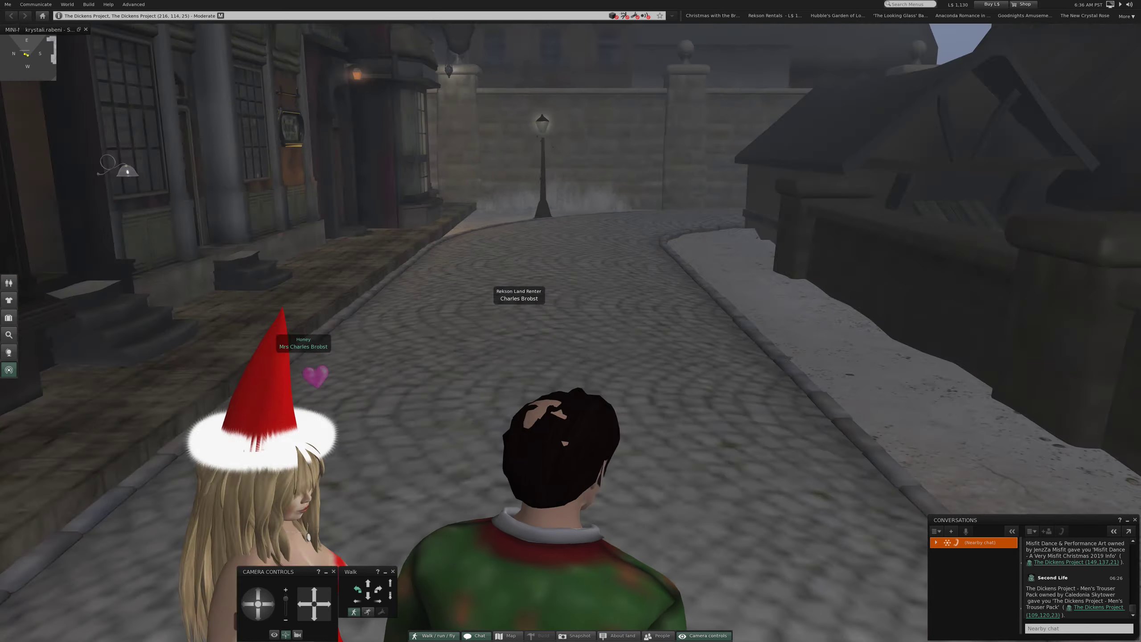
pyautogui.press('Left')
pyautogui.press('Left')
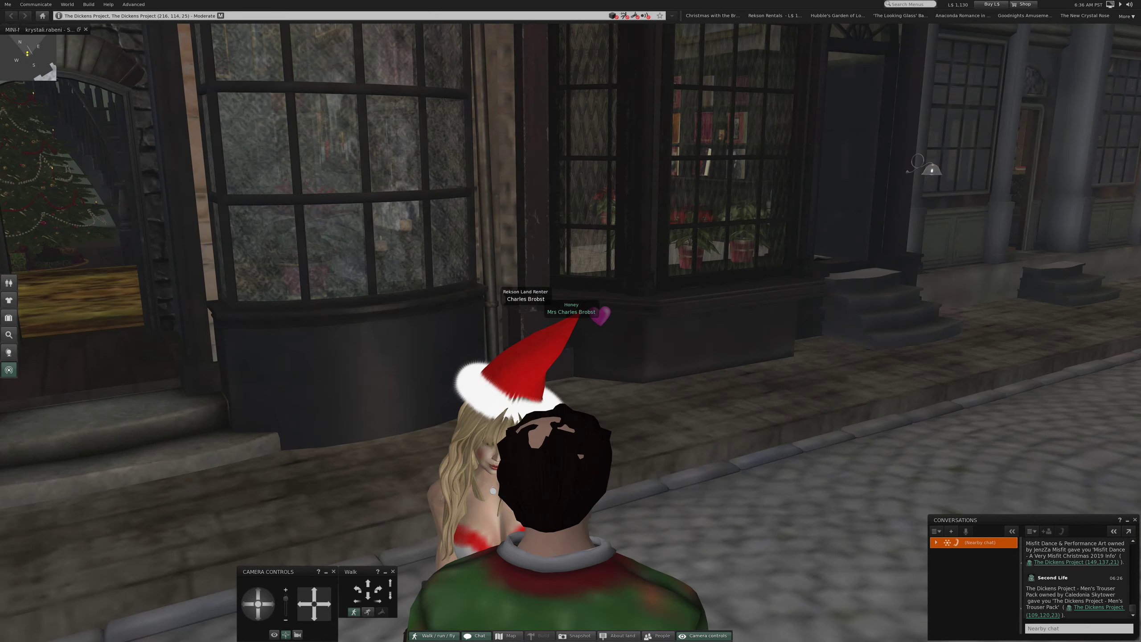
pyautogui.press('Right')
pyautogui.press('Right')
pyautogui.press('Right')
pyautogui.press('Right')
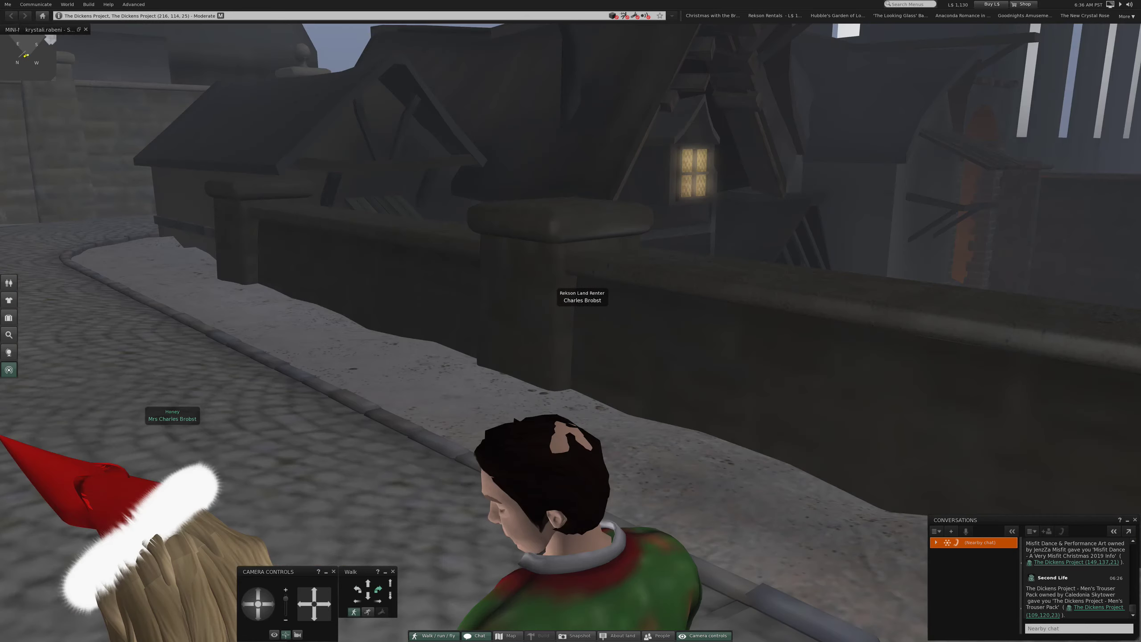
pyautogui.press('Left')
pyautogui.press('Left')
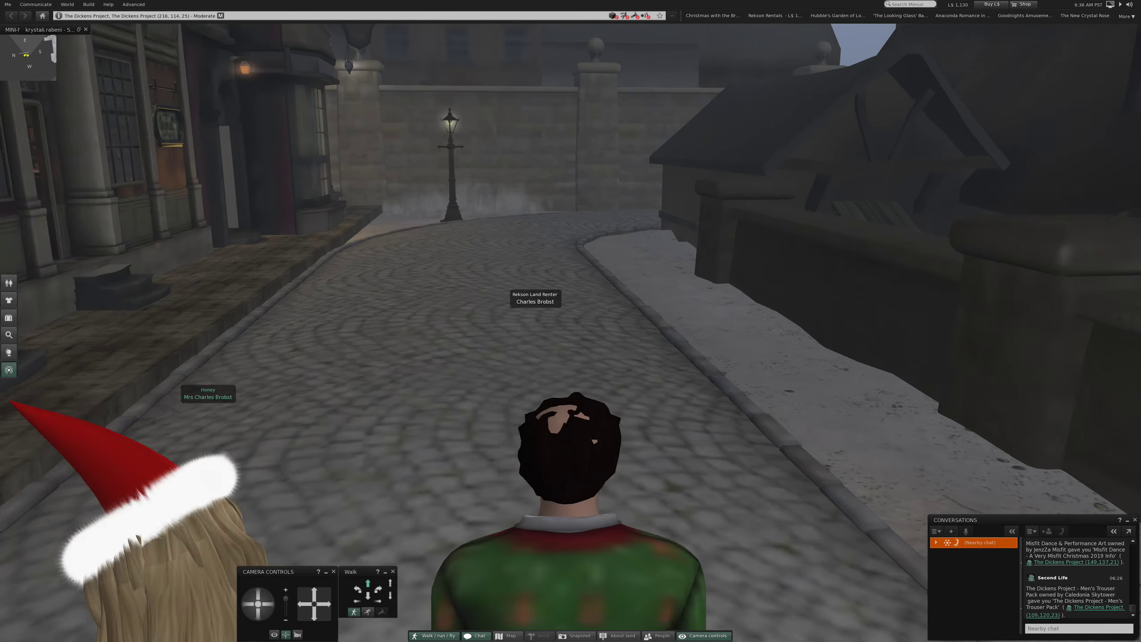
# Step: Walk to the lamp post and look over the brick shop and grey window facade
pyautogui.press('Up')
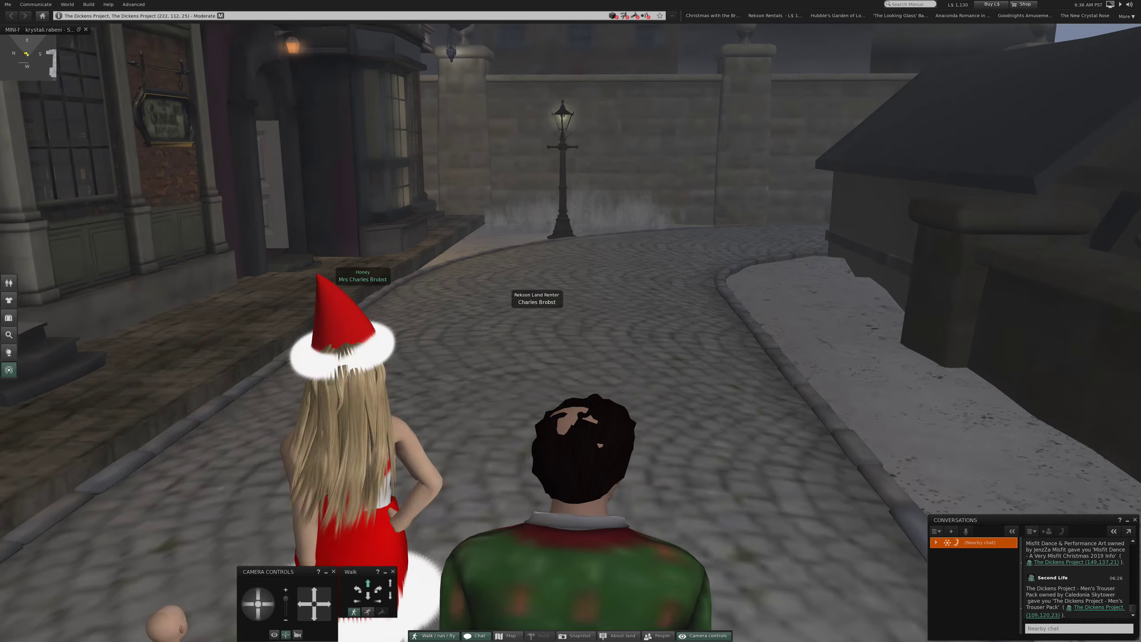
pyautogui.press('Up')
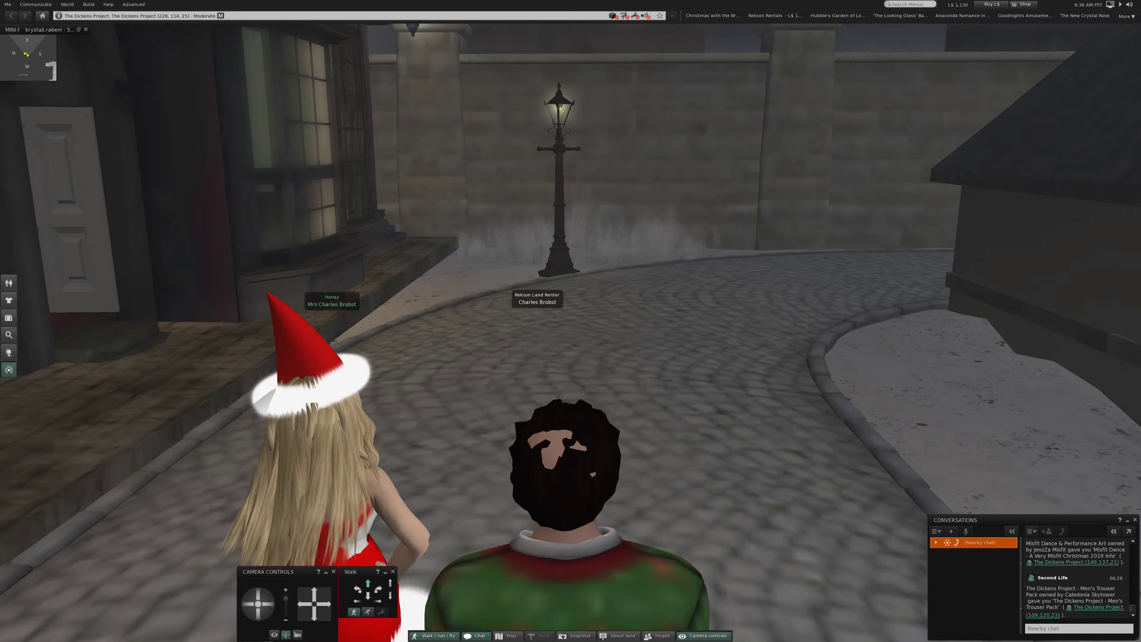
pyautogui.press('Up')
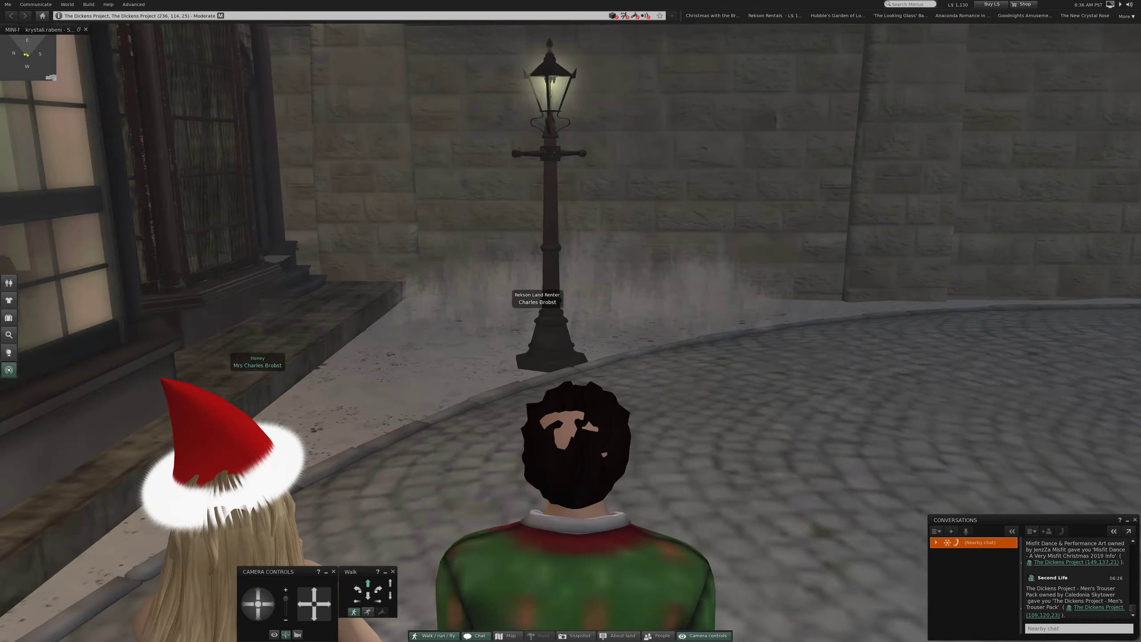
pyautogui.press('Left')
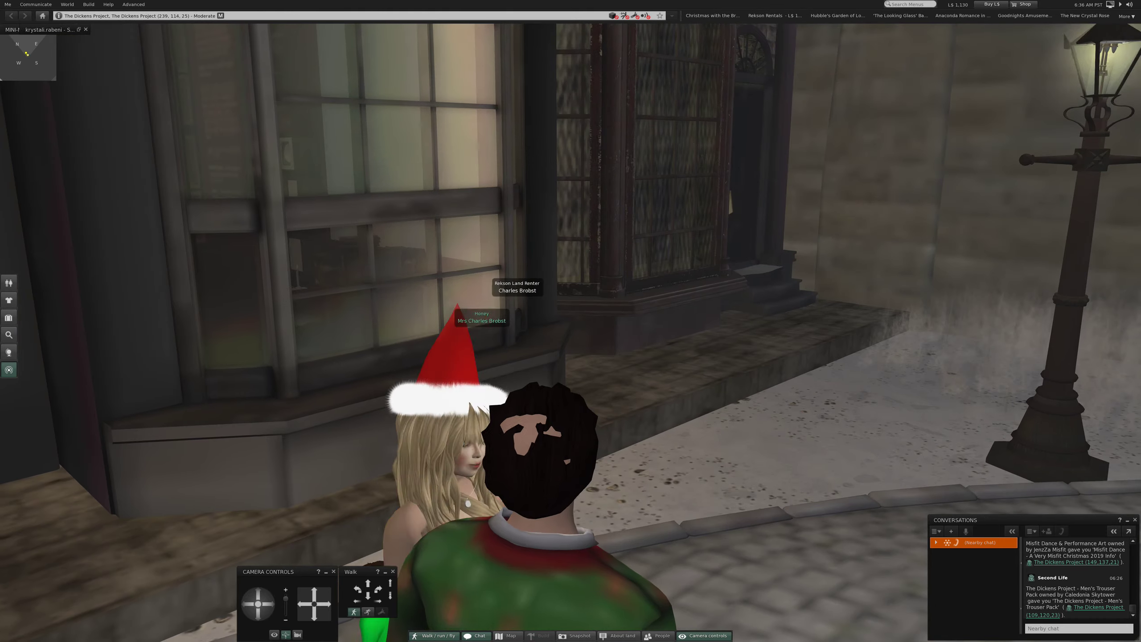
pyautogui.press('Left')
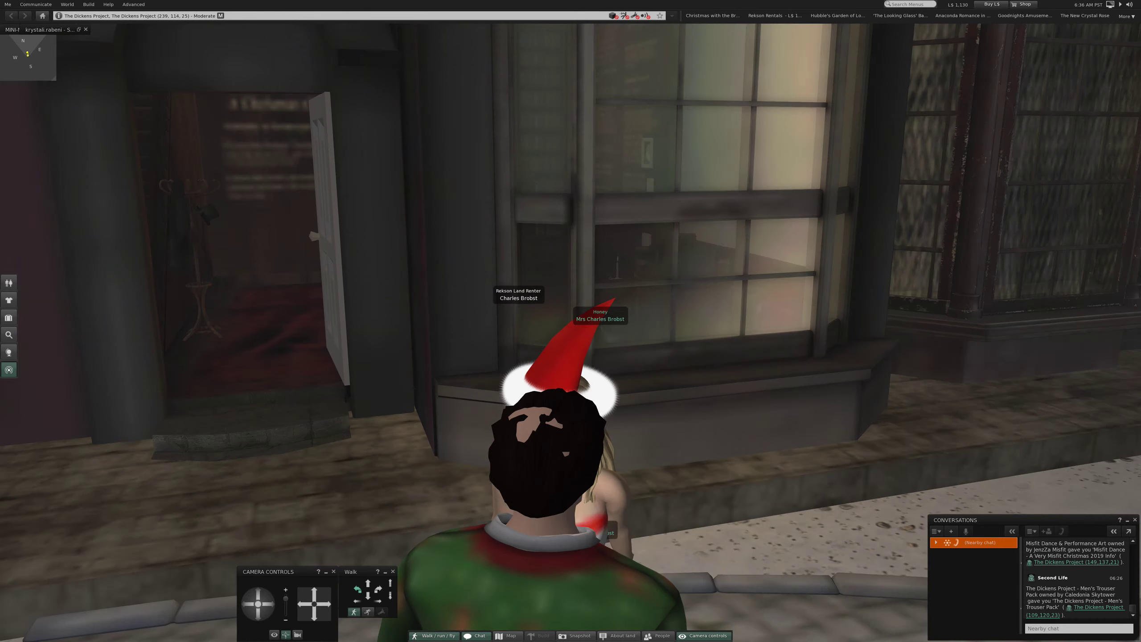
pyautogui.press('Right')
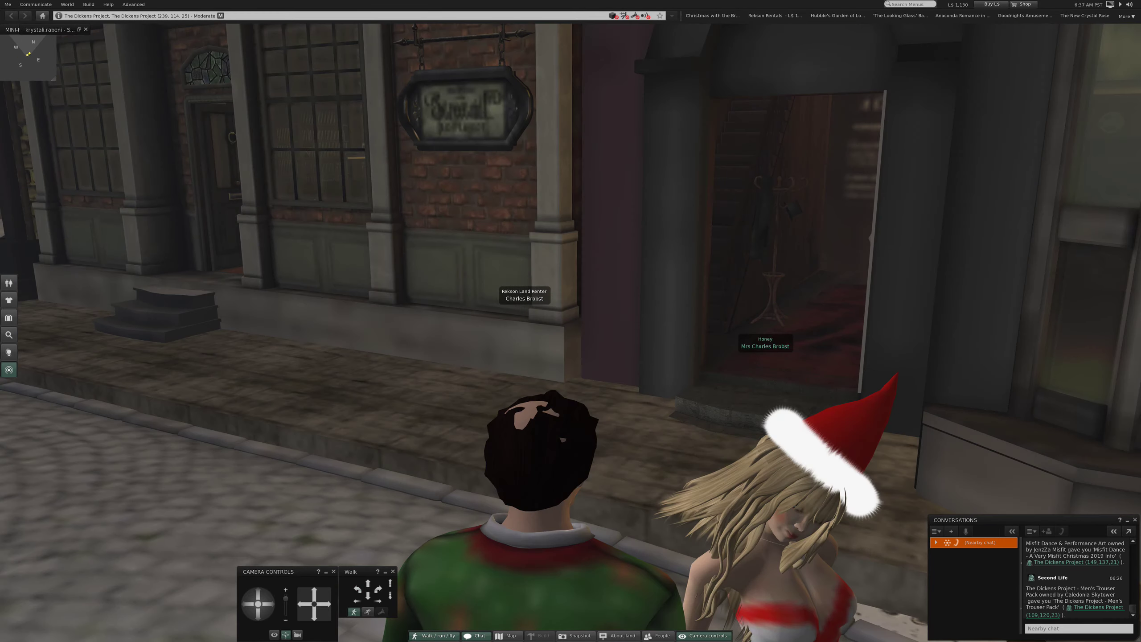
pyautogui.press('Right')
pyautogui.press('Right')
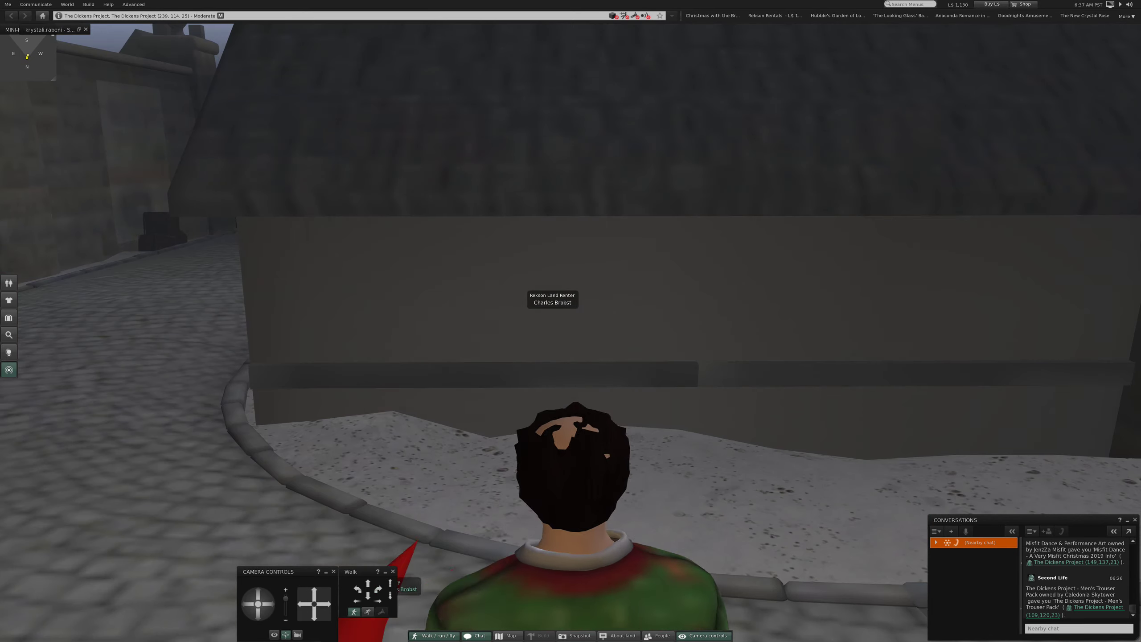
# Step: Turn past the stone wall and walk down the dark cobbled lane
pyautogui.press('Left')
pyautogui.press('Left')
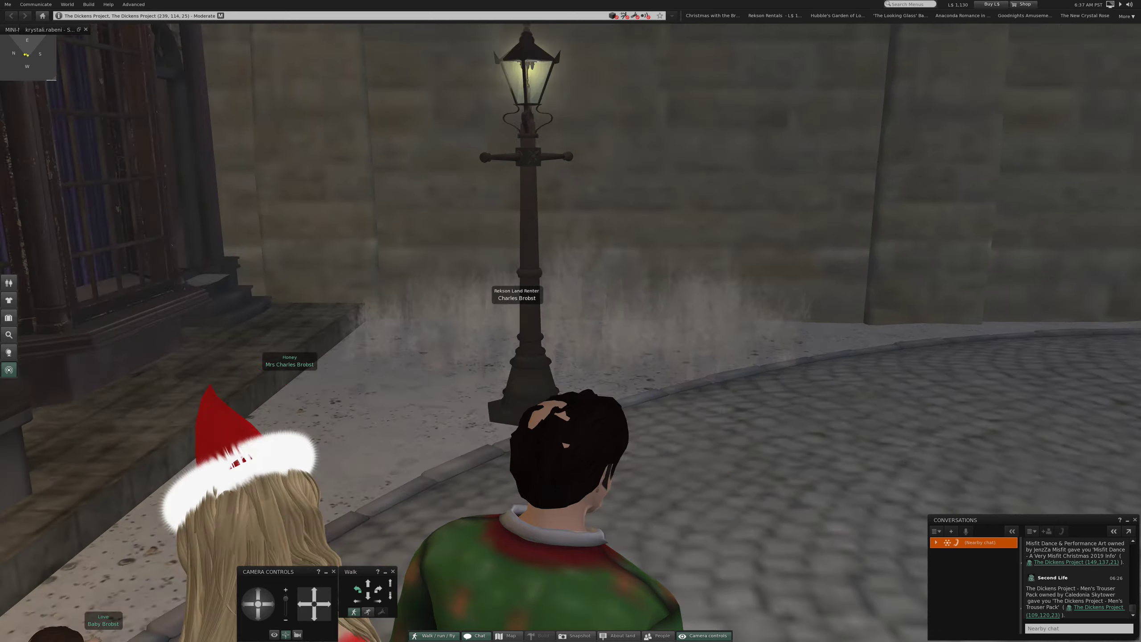
pyautogui.press('Right')
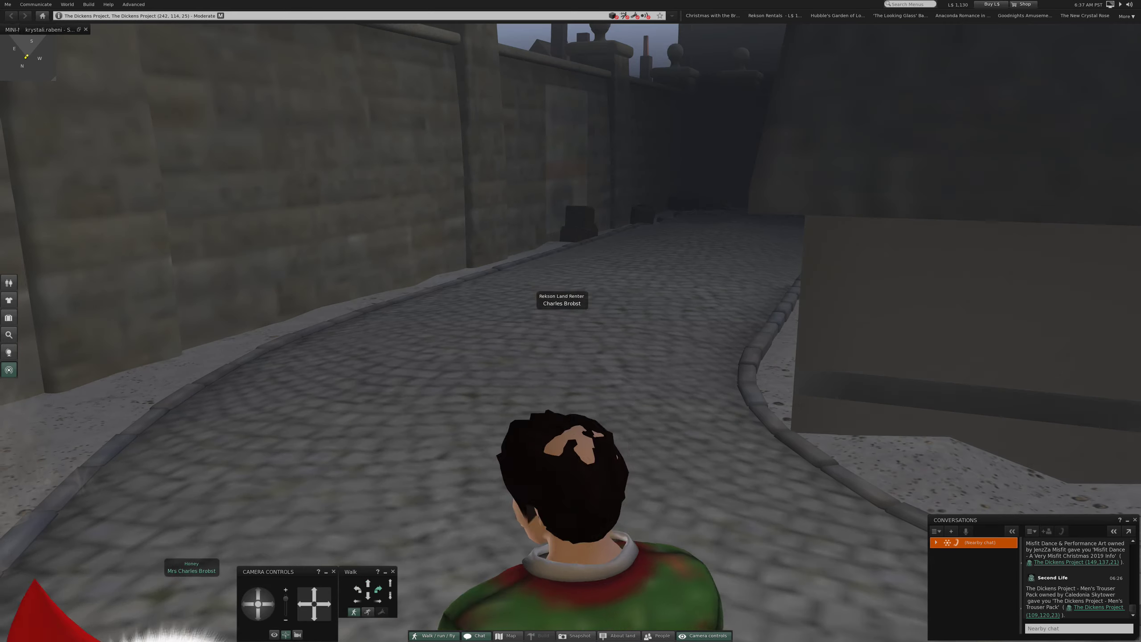
pyautogui.press('Up')
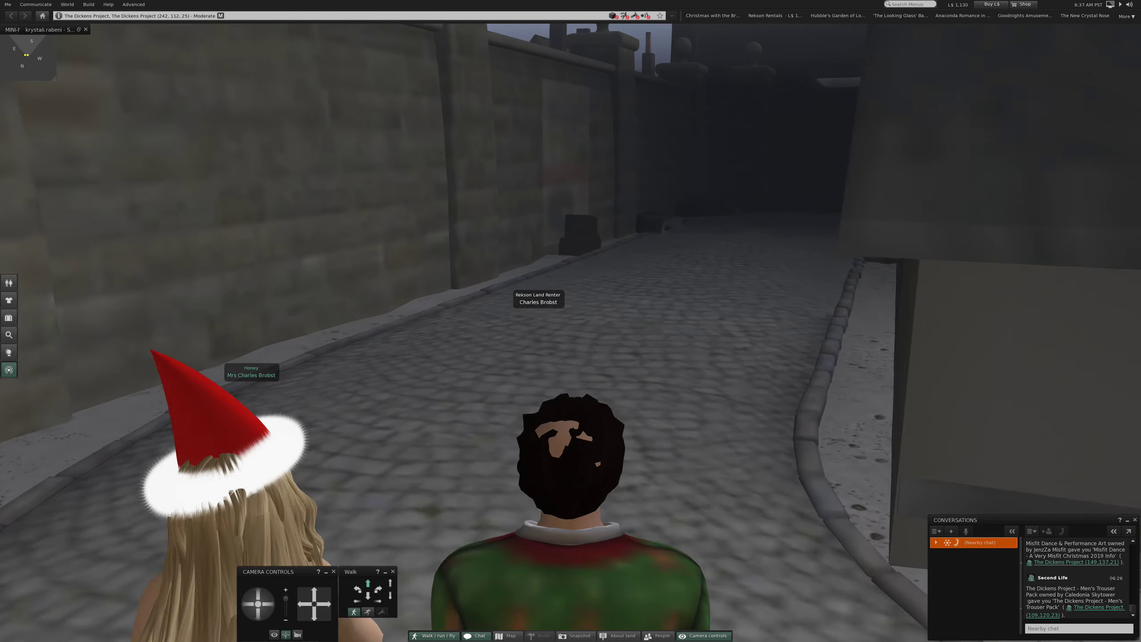
pyautogui.press('Up')
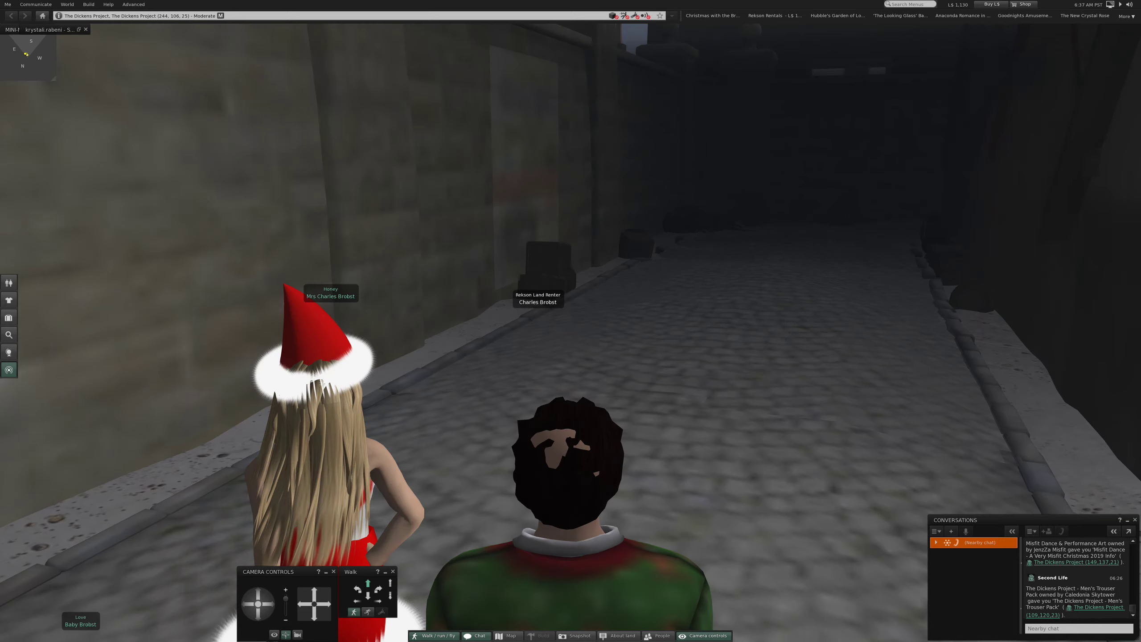
# Step: Walk on down the lane, look up the street in mouselook, then rise above the rooftops
pyautogui.press('Up')
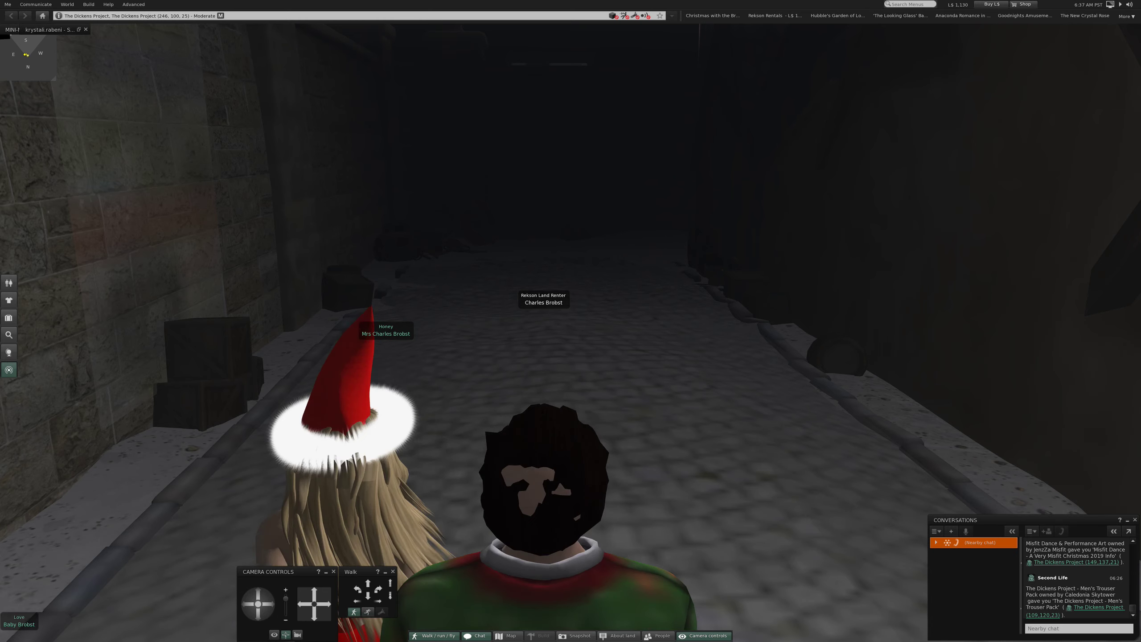
pyautogui.press('m')
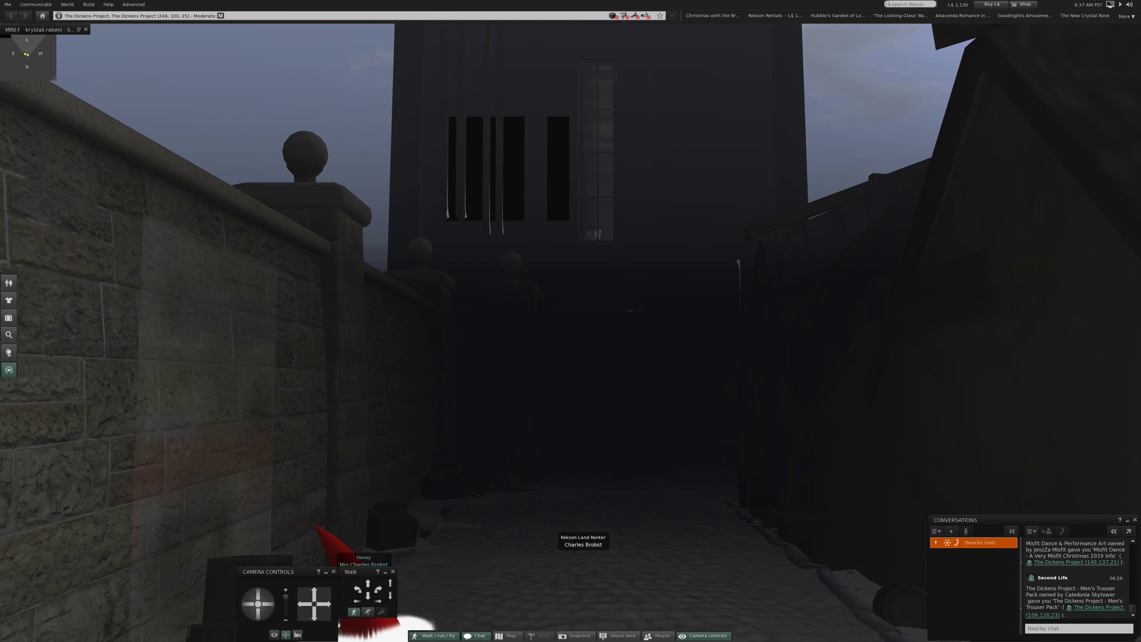
pyautogui.press('Escape')
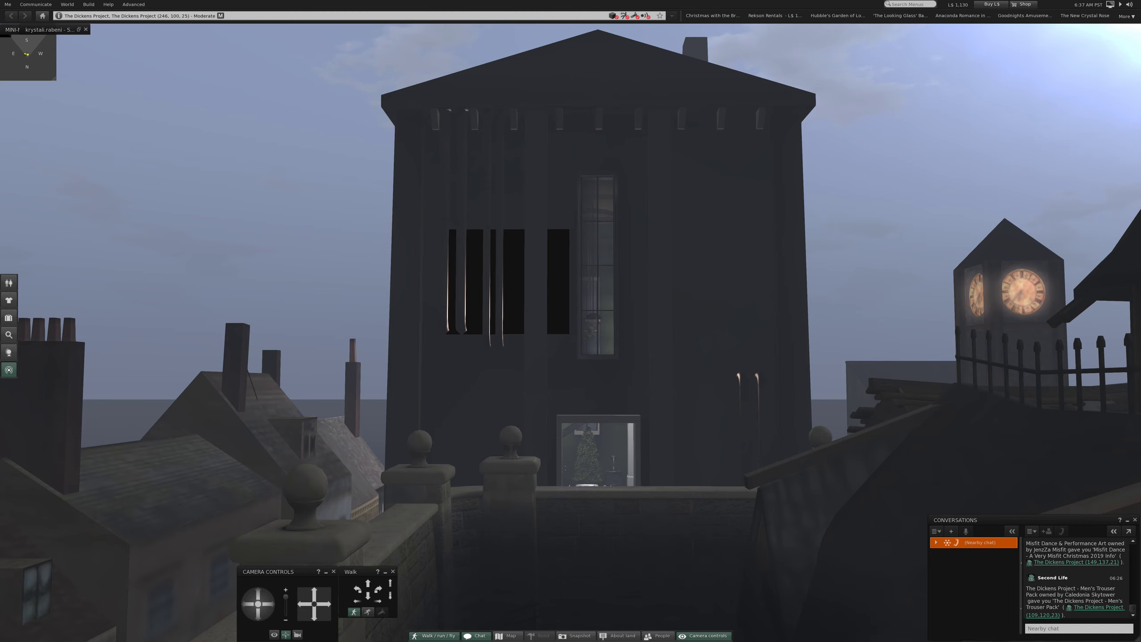
# Step: Swing the view across the rooftops, the avatars on the street and the iron railing
pyautogui.press('Left')
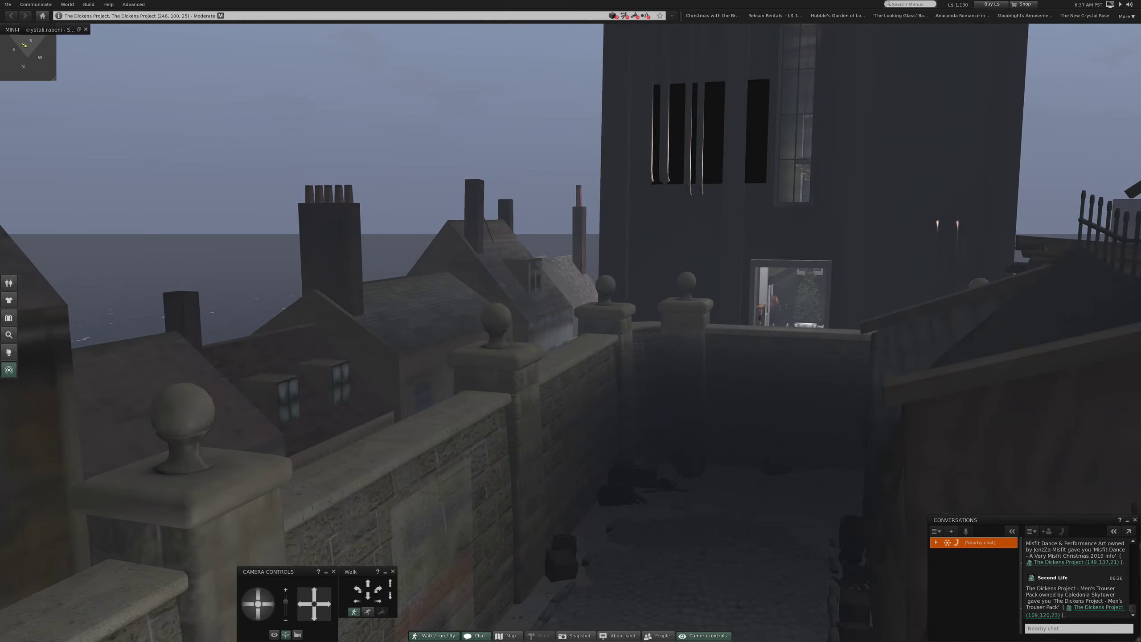
pyautogui.press('Left')
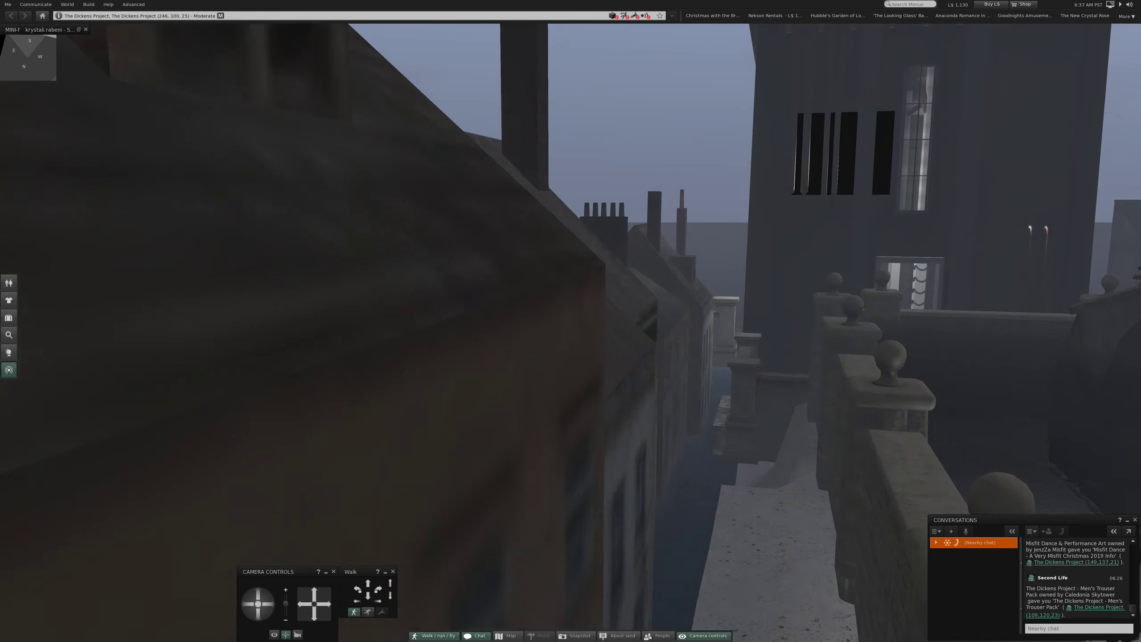
pyautogui.press('Left')
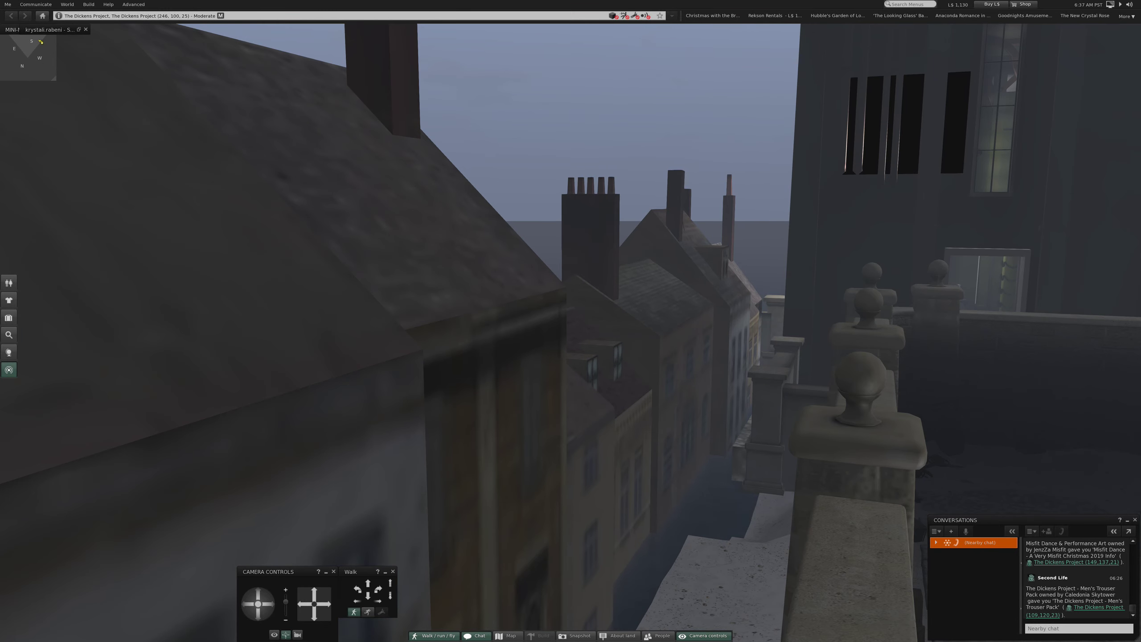
pyautogui.press('Left')
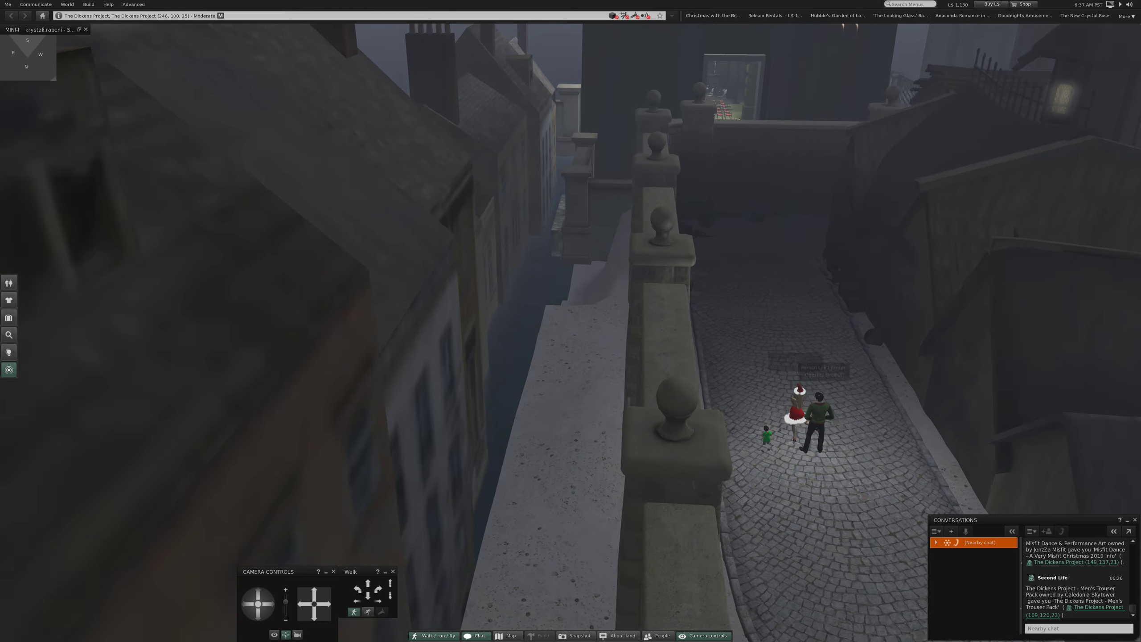
pyautogui.press('Left')
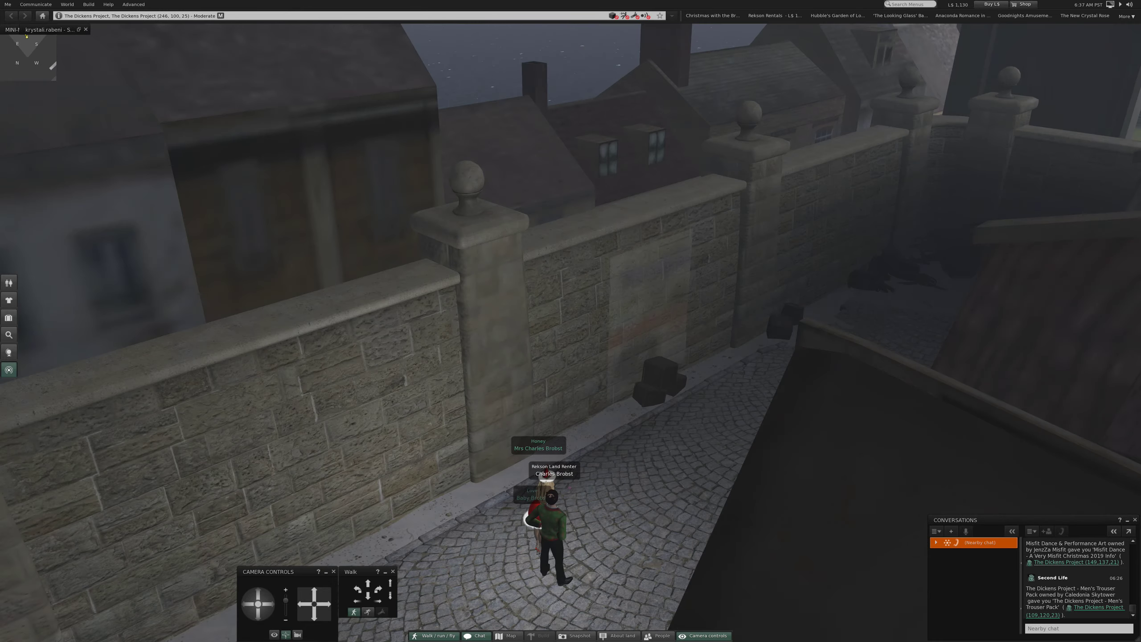
pyautogui.press('Left')
pyautogui.press('Left')
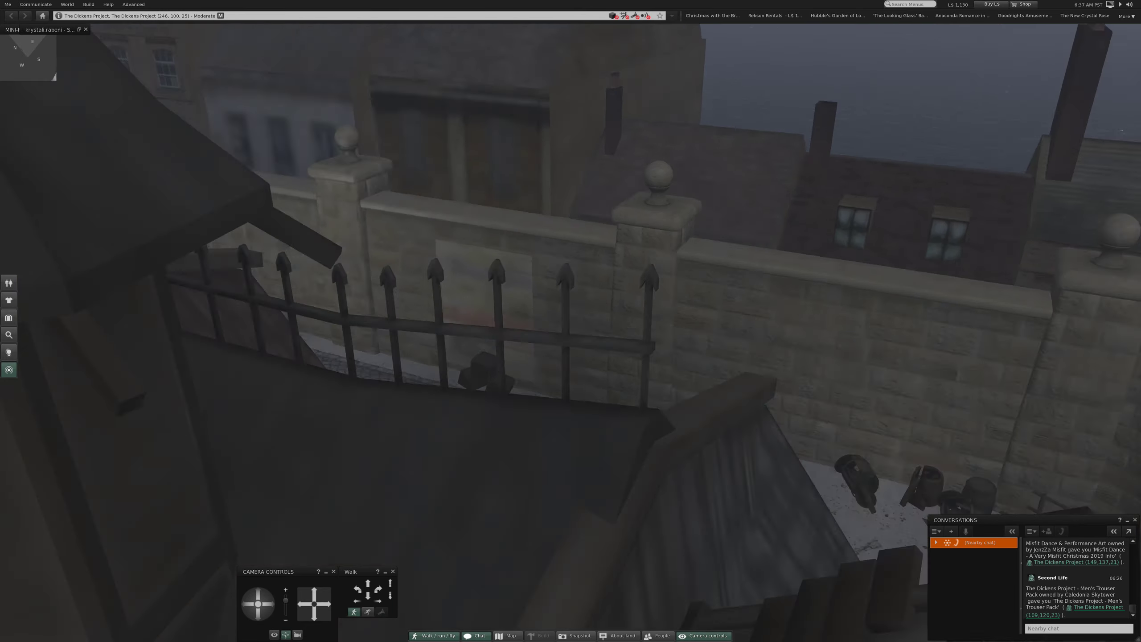
pyautogui.press('Left')
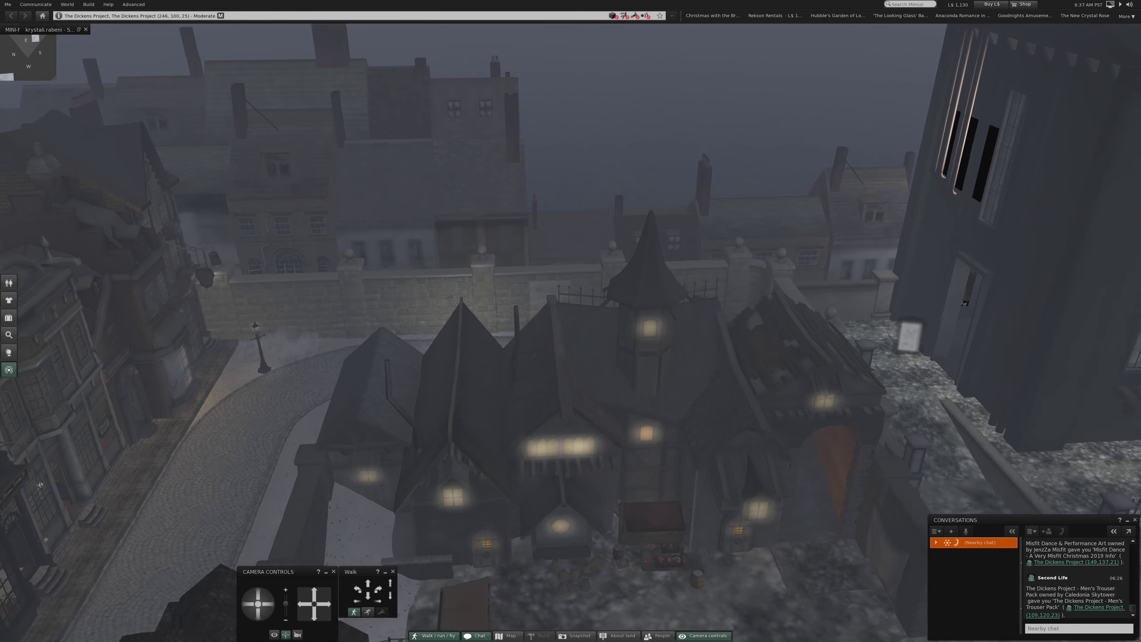
# Step: Close in on the courtyard house, then orbit around it from a lower angle
pyautogui.press('Up')
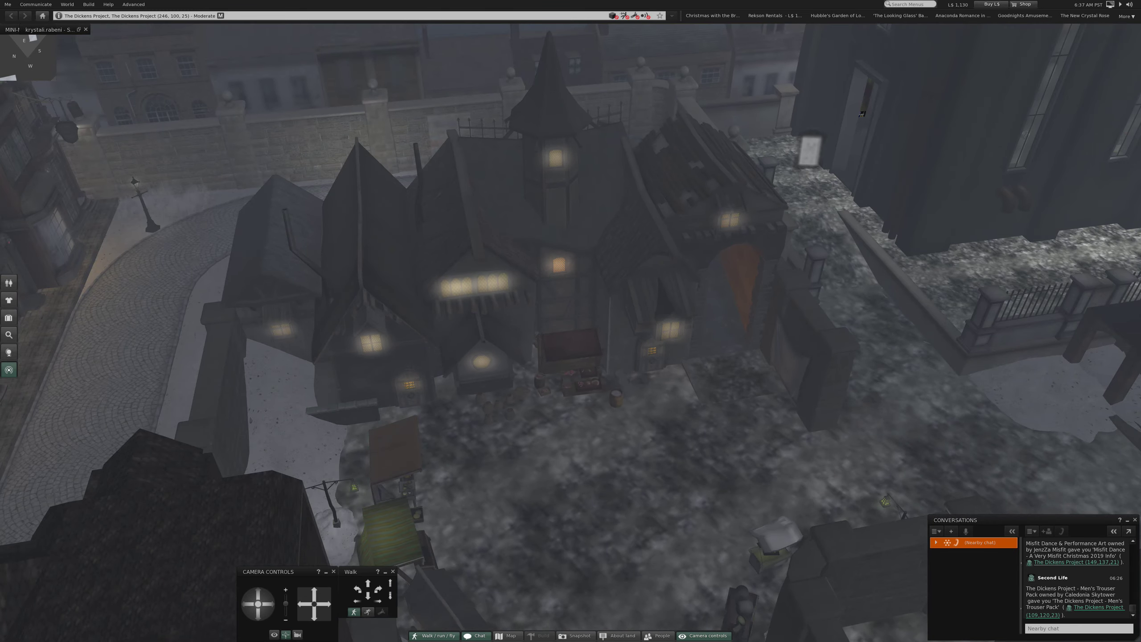
pyautogui.press('Up')
pyautogui.press('Up')
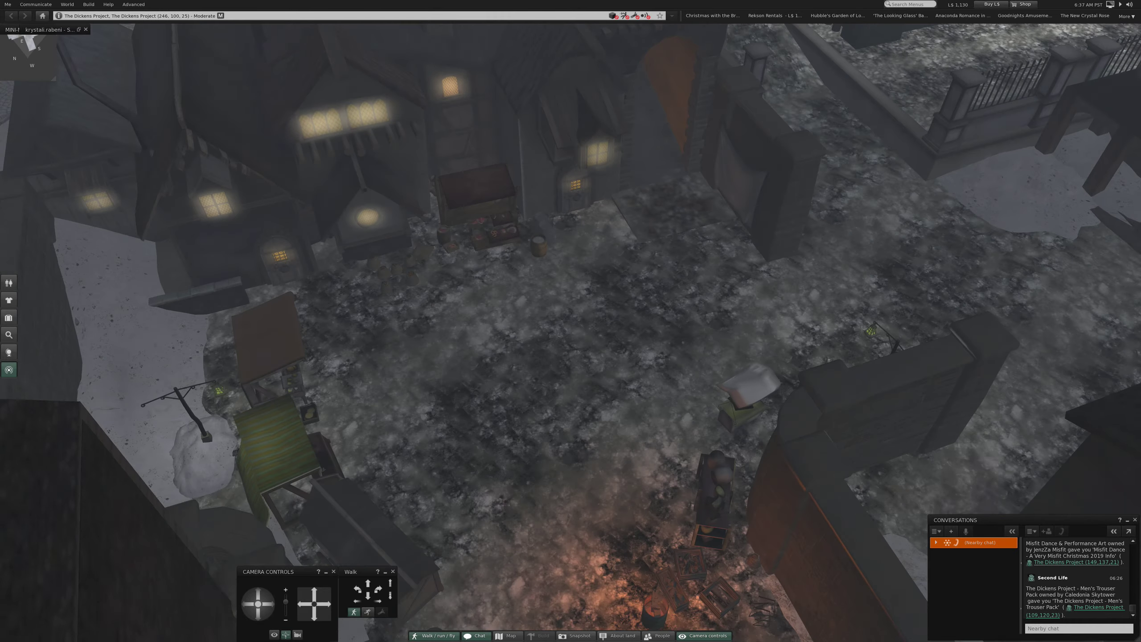
pyautogui.press('Up')
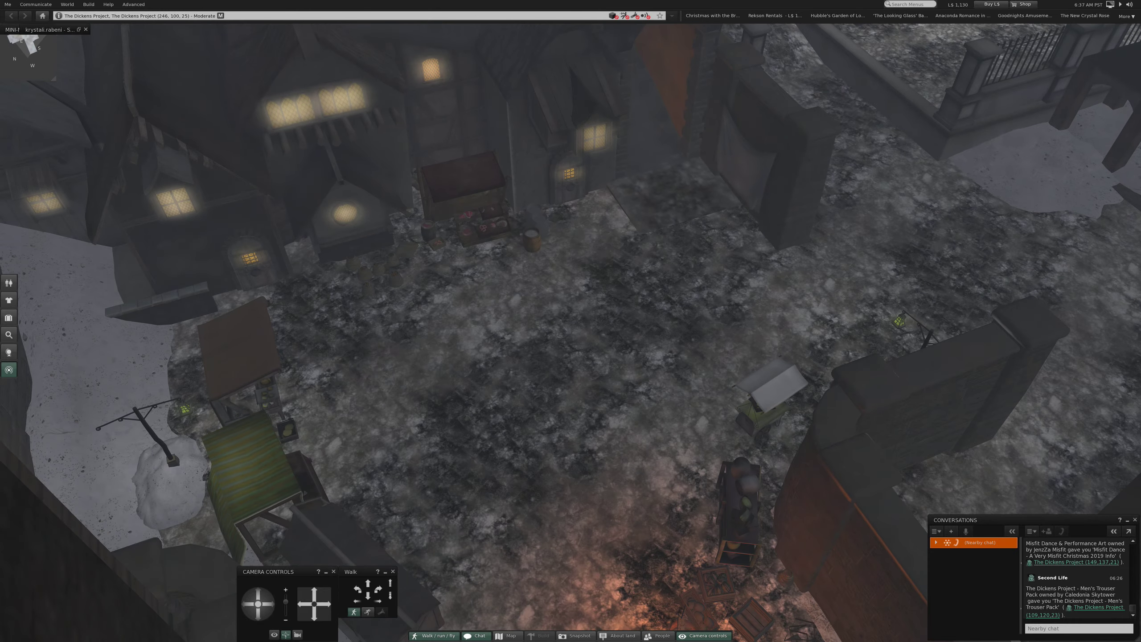
pyautogui.press('Up')
pyautogui.press('Down')
pyautogui.press('Down')
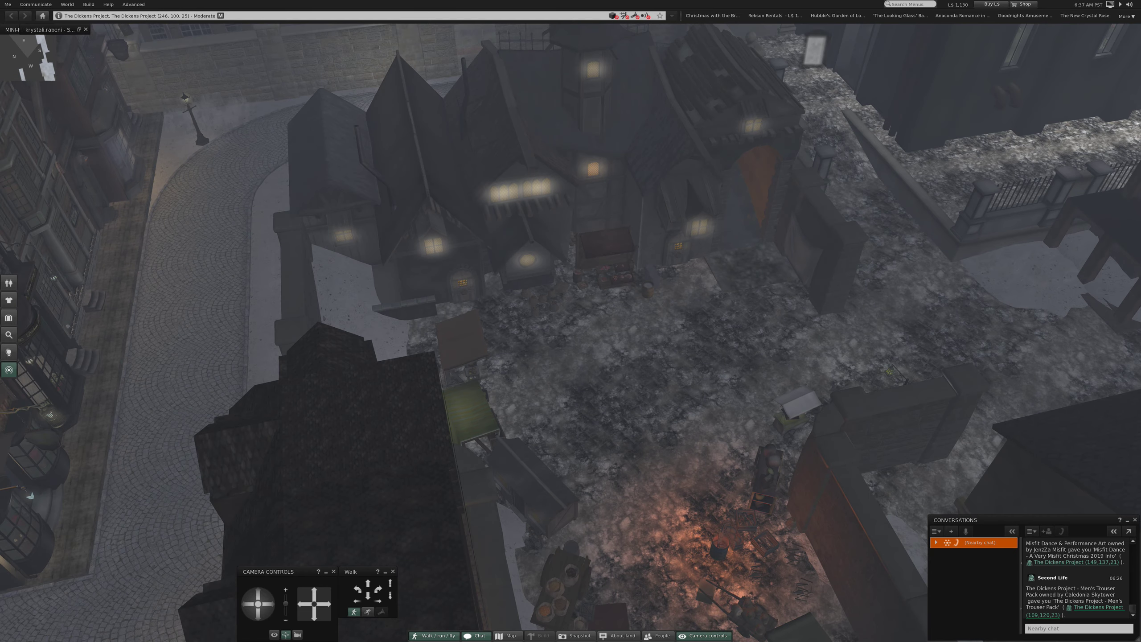
pyautogui.press('Escape')
pyautogui.press('Left')
pyautogui.press('Left')
pyautogui.press('Left')
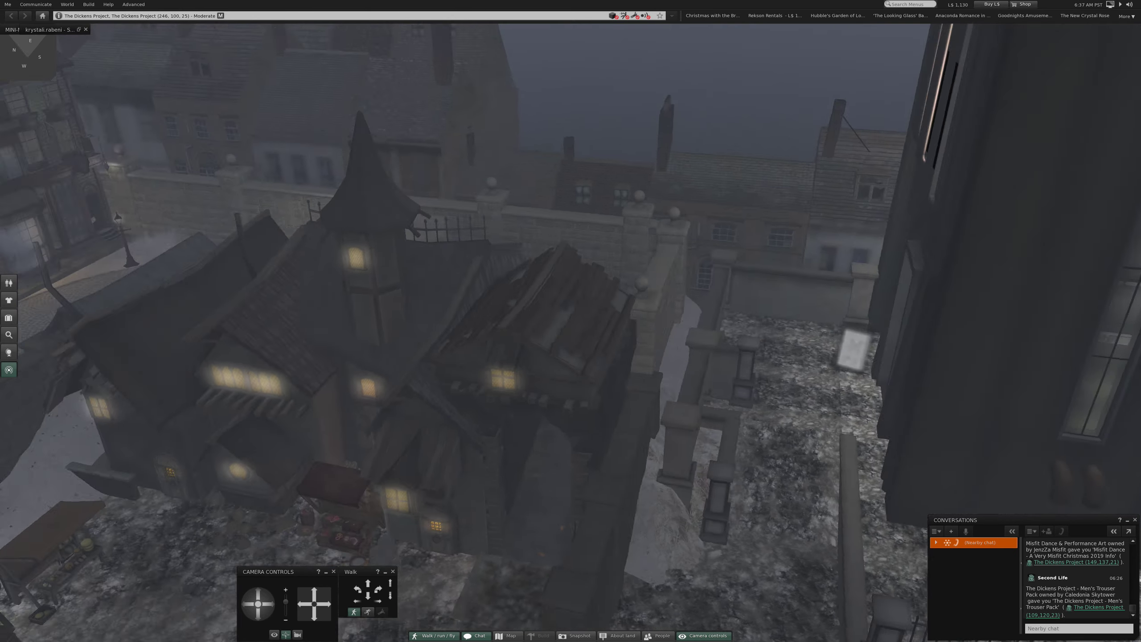
pyautogui.press('Left')
pyautogui.press('Left')
pyautogui.press('Left')
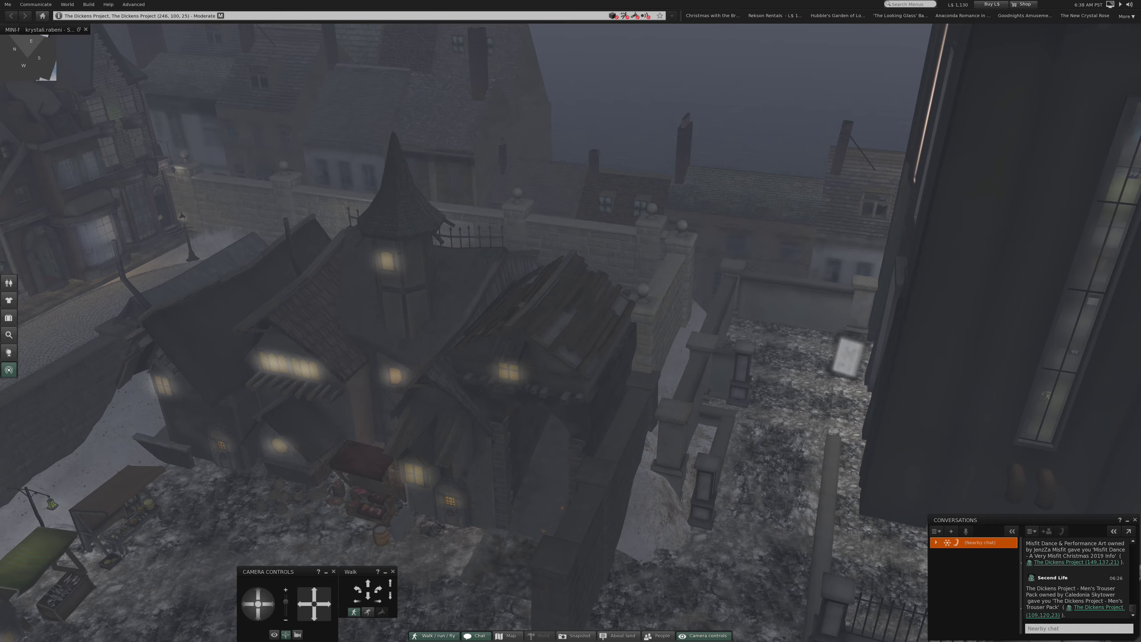
# Step: Lower the camera into the walled snowy market yard beside the plaid-canopied blanket stalls
pyautogui.press('Left')
pyautogui.press('Left')
pyautogui.press('Left')
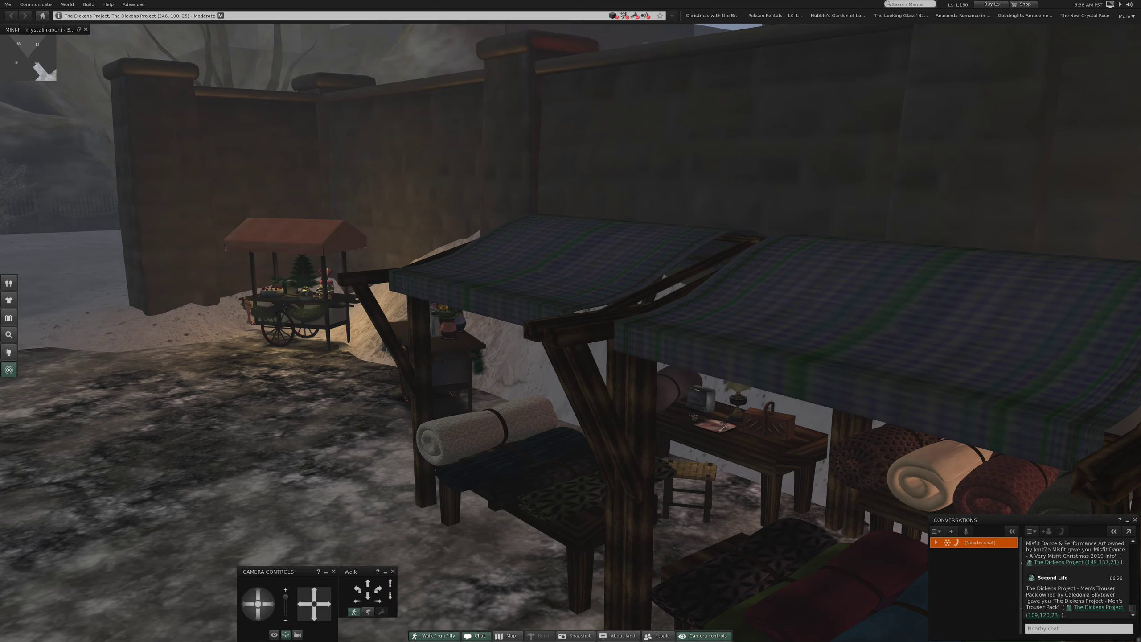
# Step: Seat the avatar on the canopy stool with Sit Here, then stand it up
pyautogui.rightClick(691, 470)
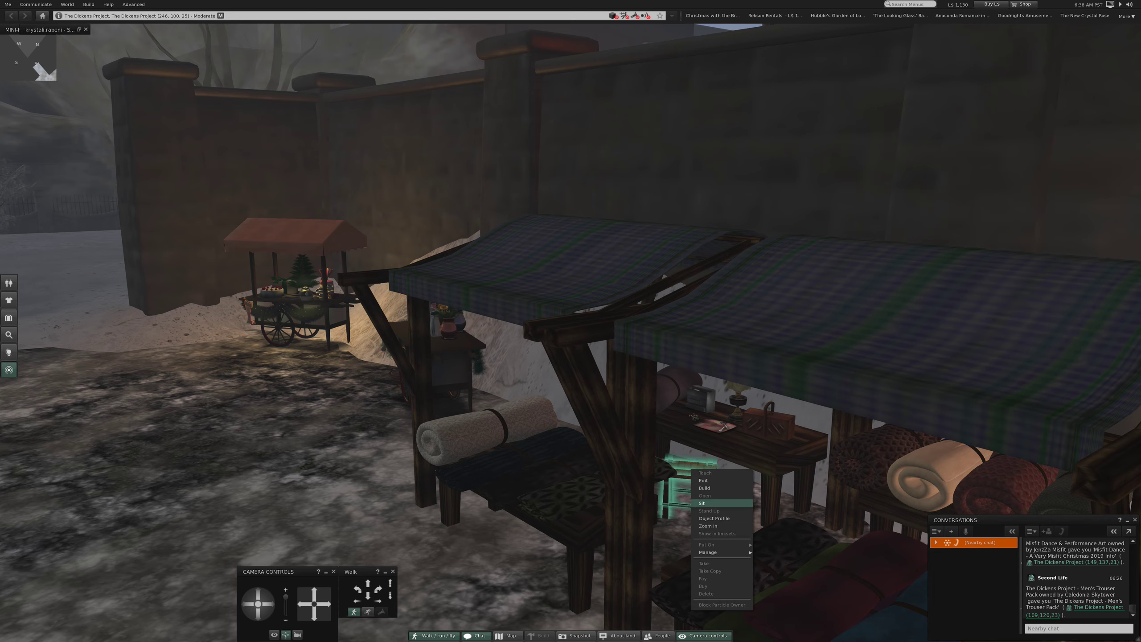
pyautogui.click(704, 502)
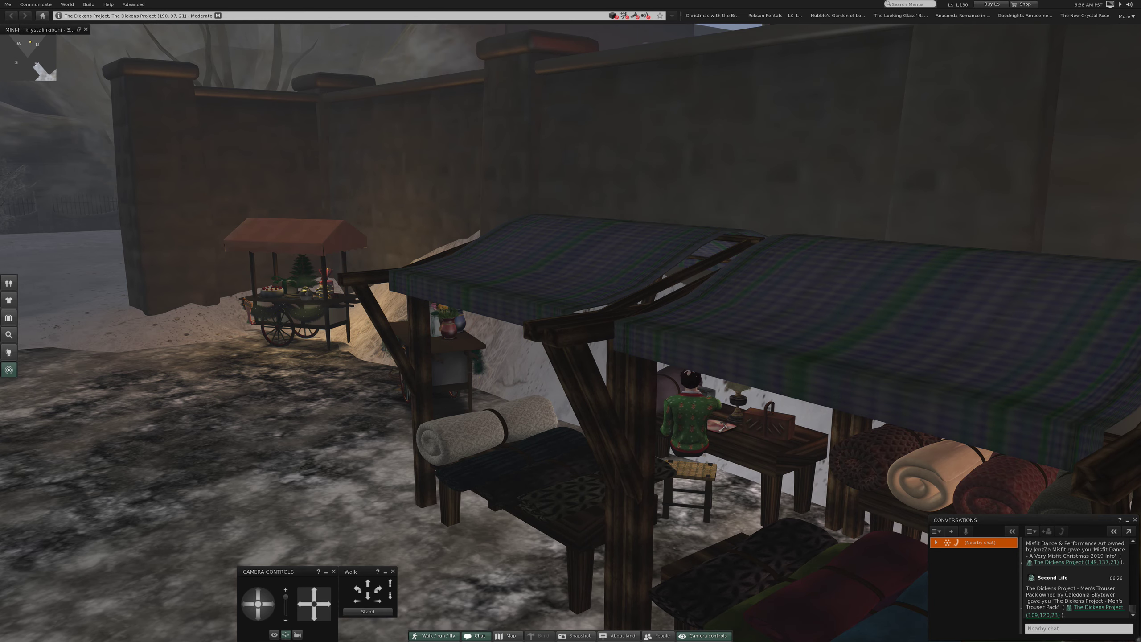
pyautogui.click(369, 612)
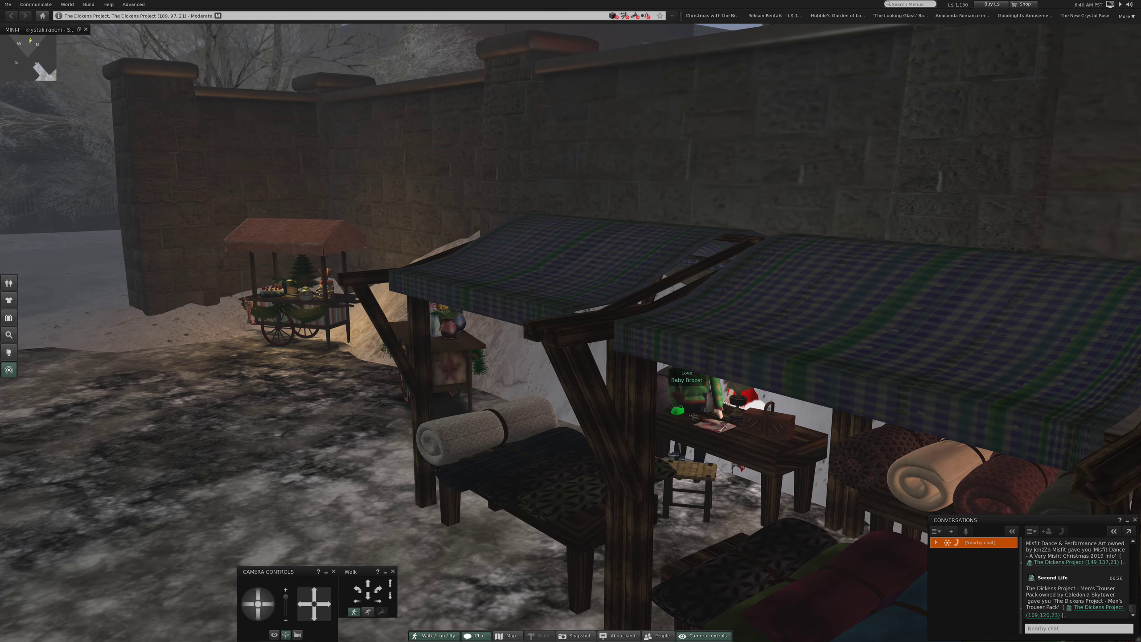
# Step: Look over the flower cart and blanket rolls, then walk through the stall toward the toy carts
pyautogui.press('Escape')
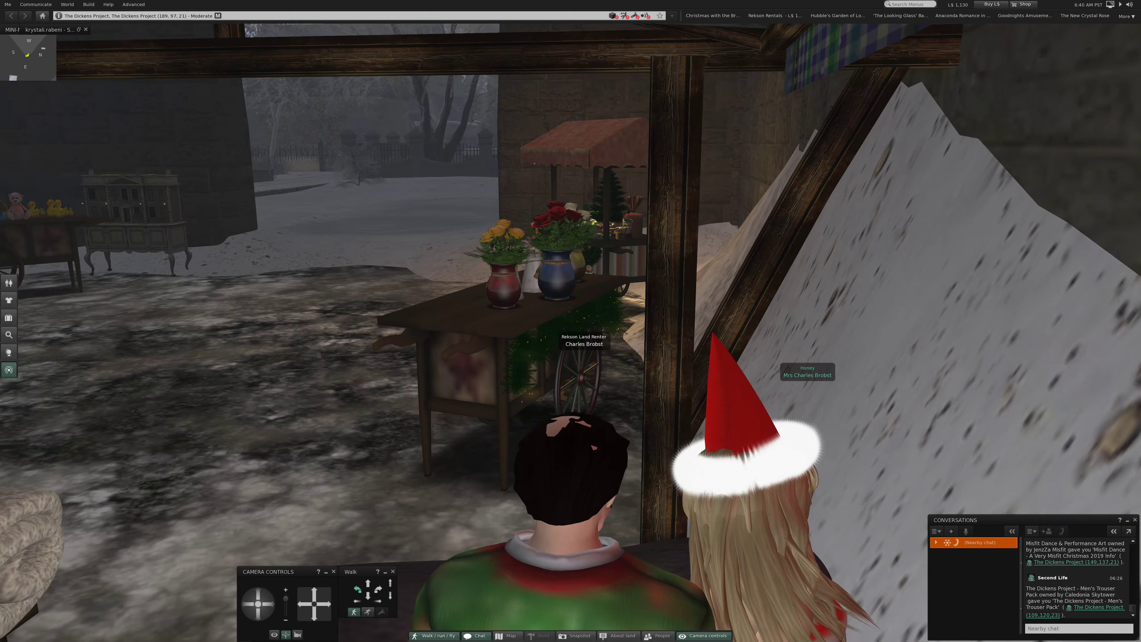
pyautogui.press('Left')
pyautogui.press('Right')
pyautogui.press('Right')
pyautogui.press('Right')
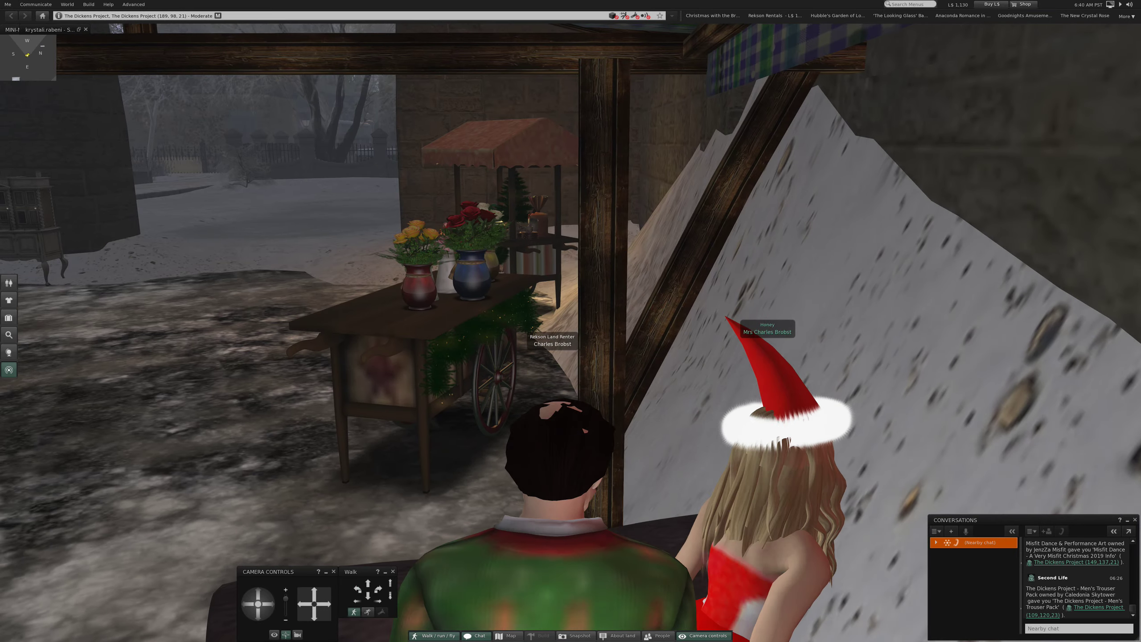
pyautogui.press('Left')
pyautogui.press('Left')
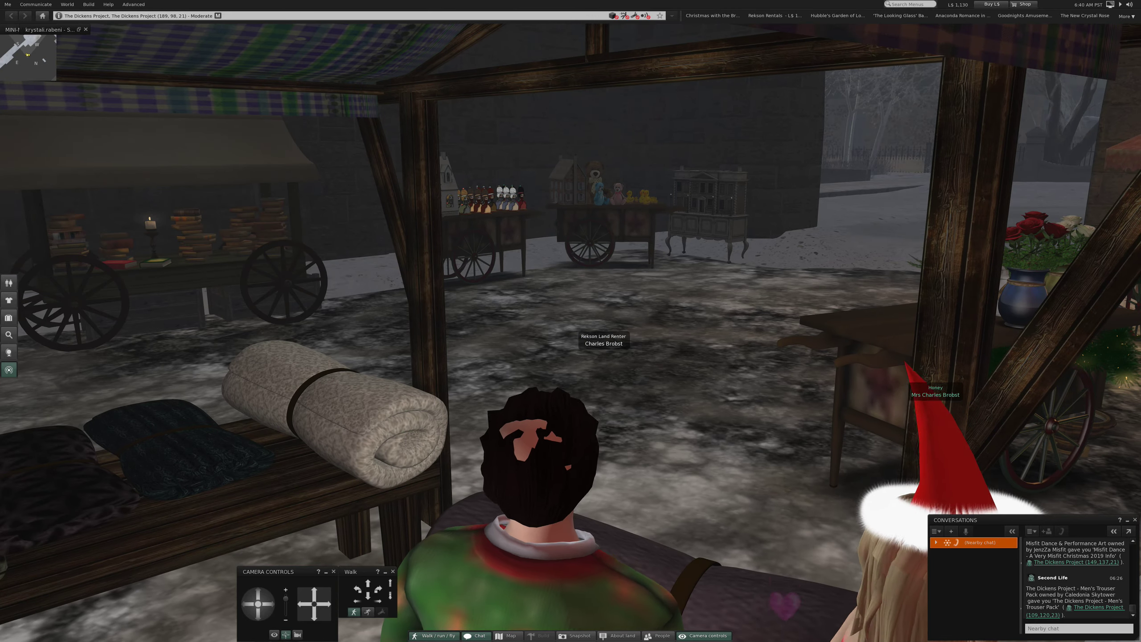
pyautogui.press('Left')
pyautogui.press('Left')
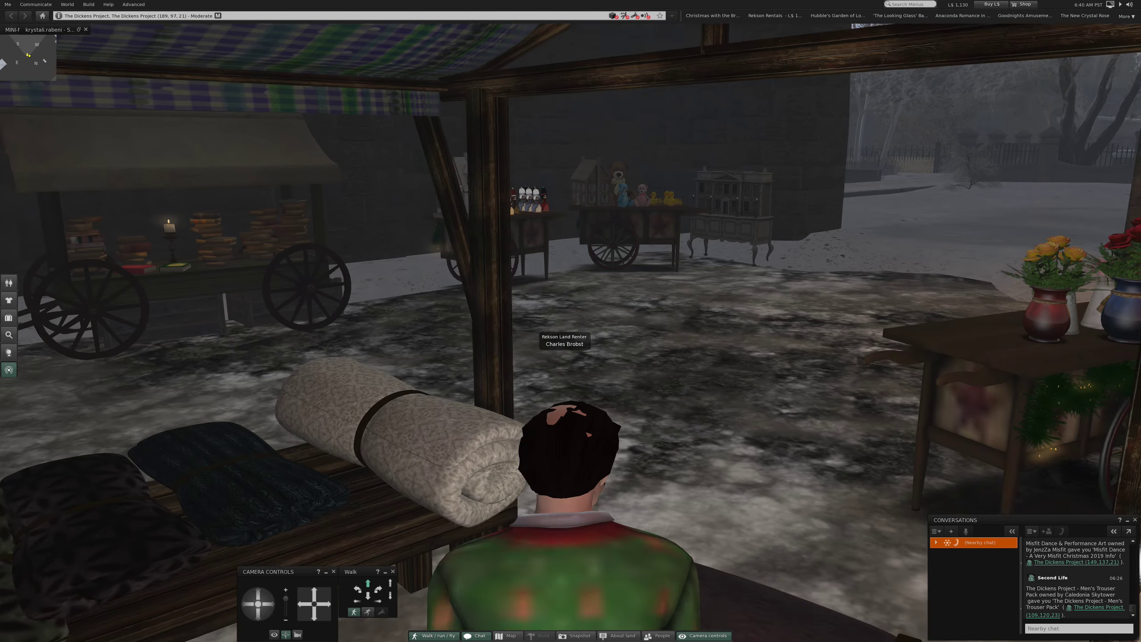
pyautogui.press('Up')
pyautogui.press('Up')
pyautogui.press('Up')
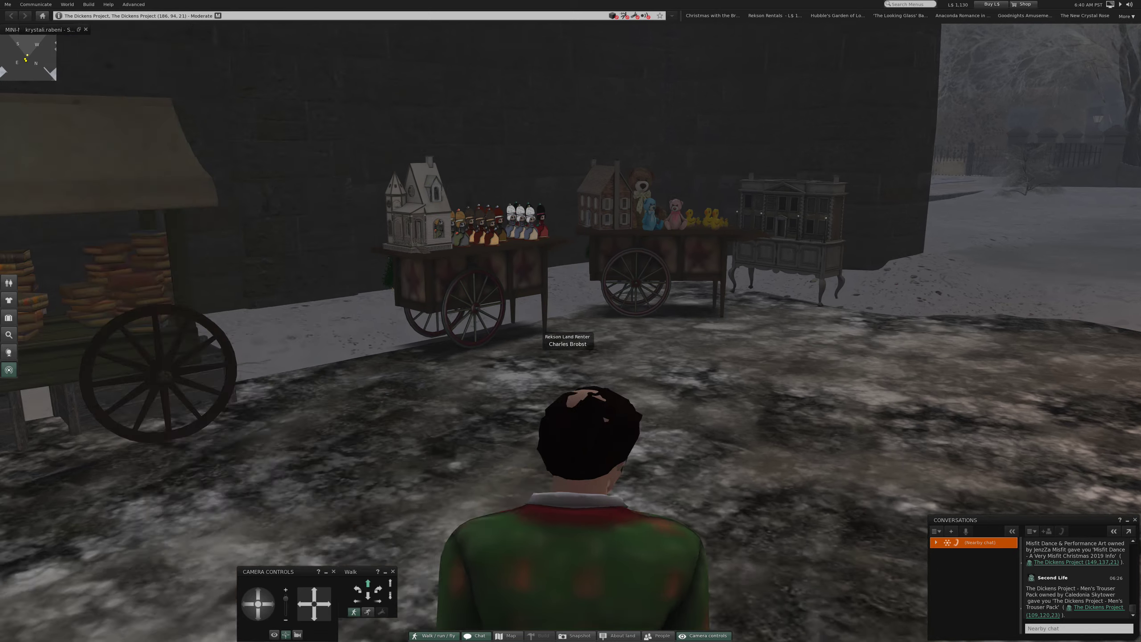
pyautogui.press('Up')
pyautogui.press('Up')
pyautogui.press('Up')
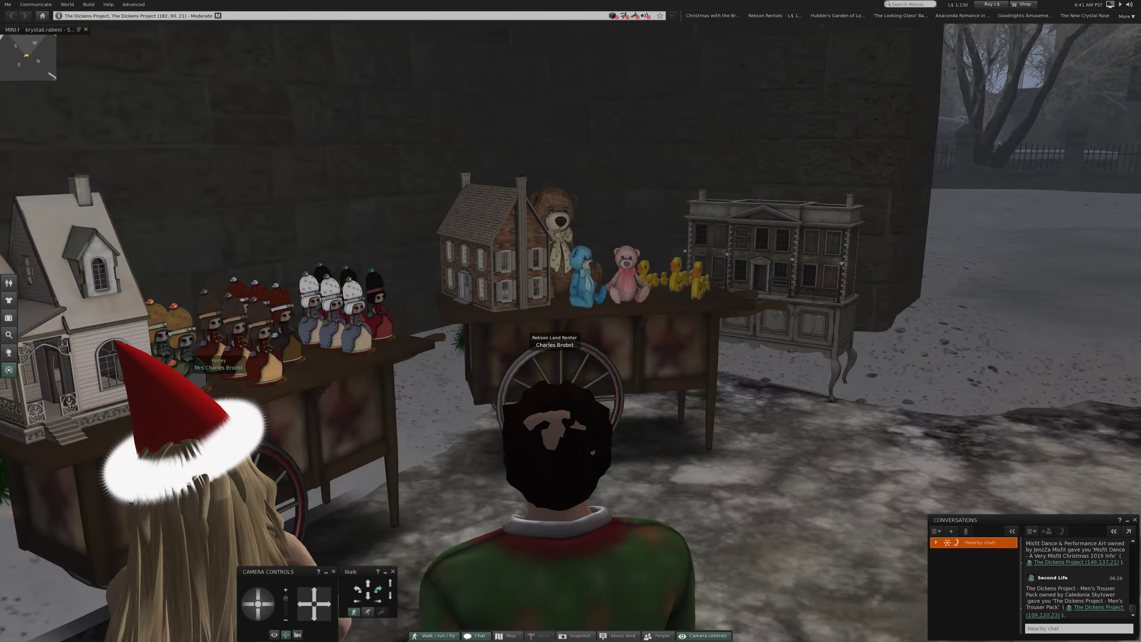
# Step: Approach the dolls and book carts and orbit close to the white dollhouse's front
pyautogui.press('Right')
pyautogui.press('Right')
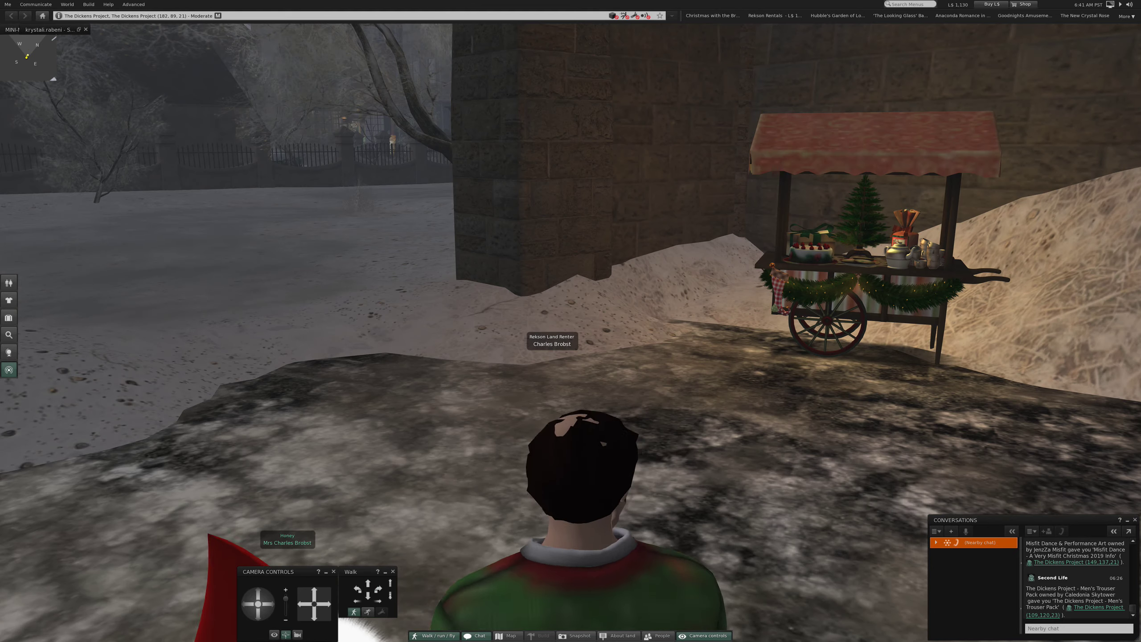
pyautogui.press('Left')
pyautogui.press('Left')
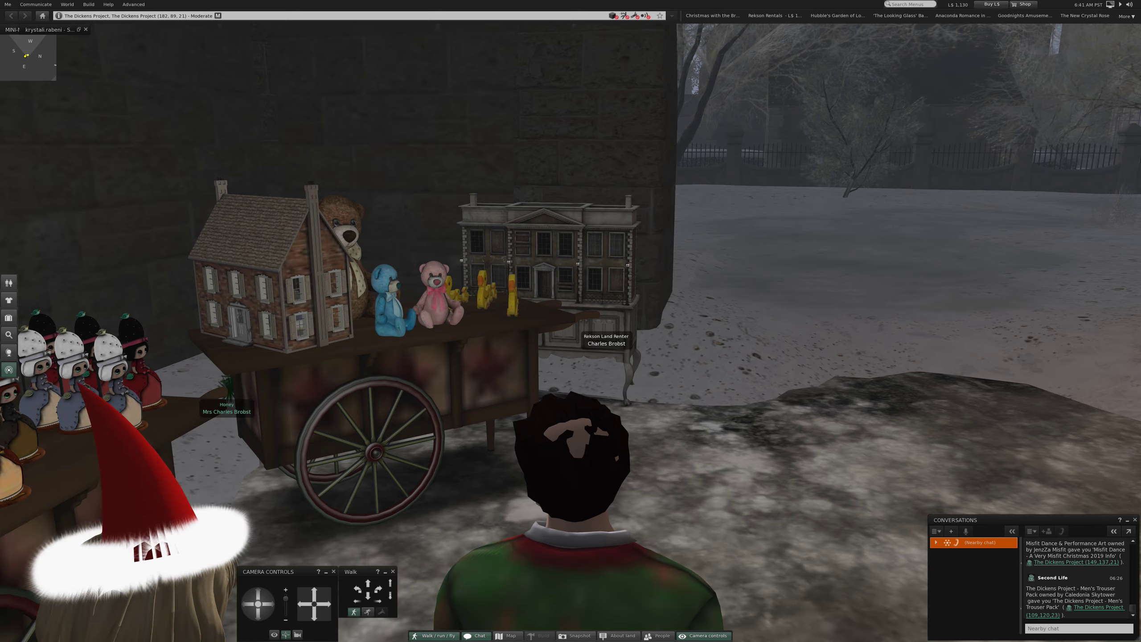
pyautogui.press('Left')
pyautogui.press('Up')
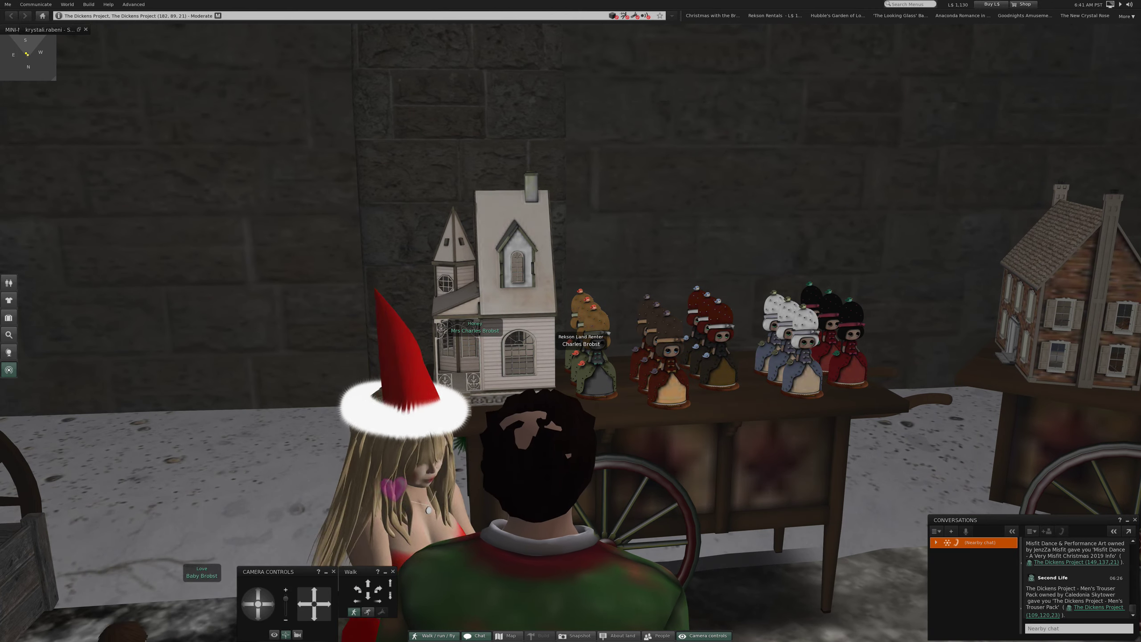
pyautogui.press('Right')
pyautogui.press('Left')
pyautogui.press('Left')
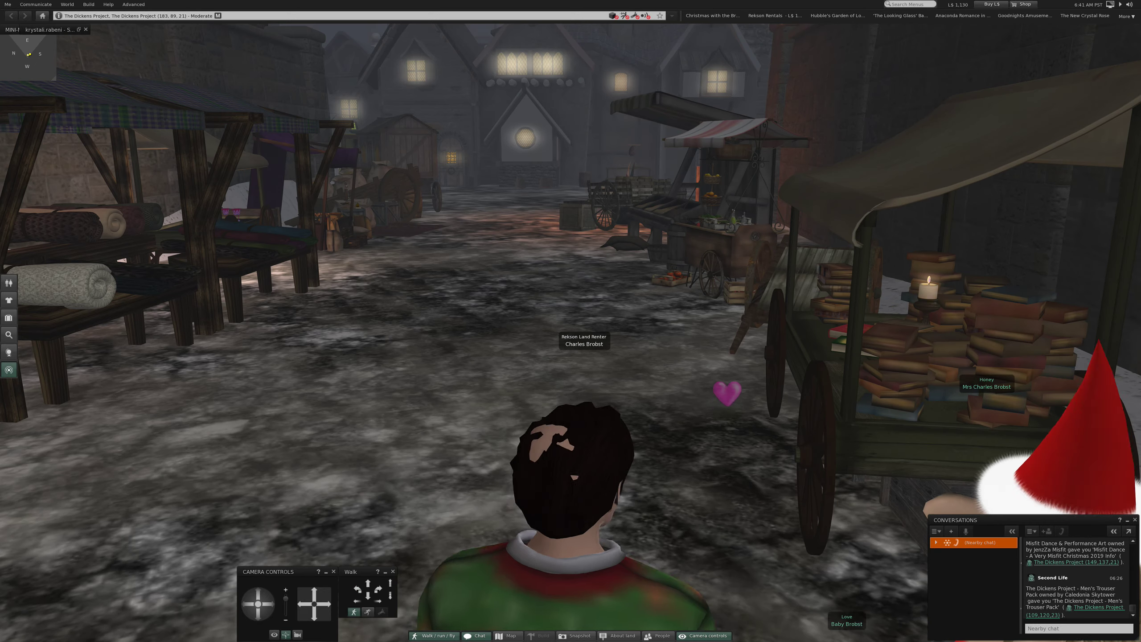
pyautogui.press('Right')
pyautogui.press('Right')
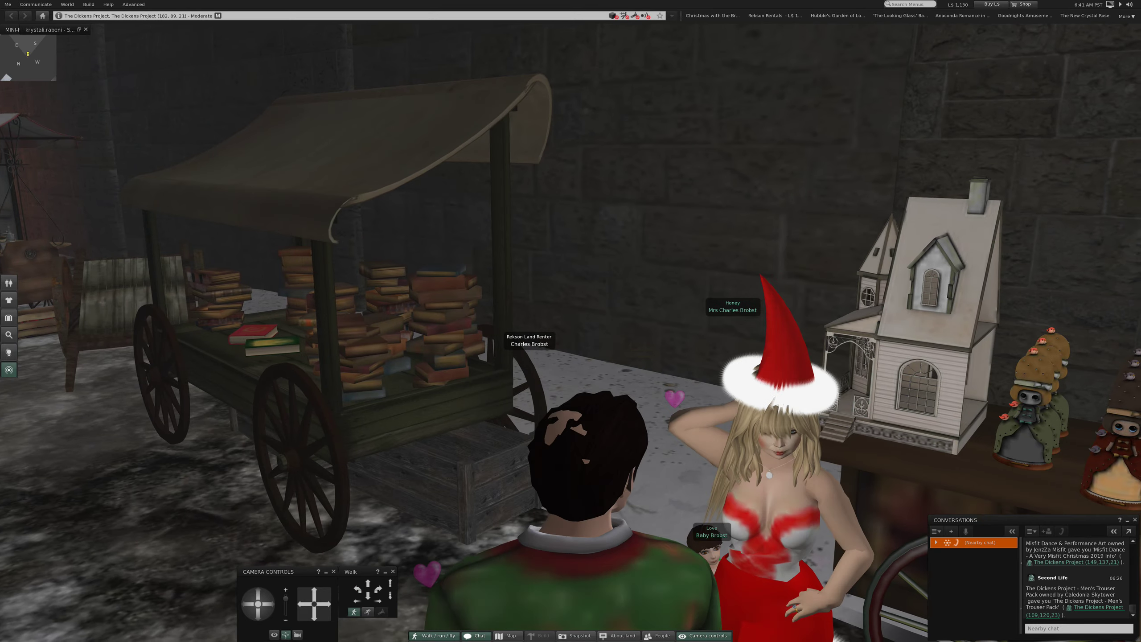
pyautogui.press('Right')
pyautogui.press('Up')
pyautogui.press('Up')
pyautogui.press('Up')
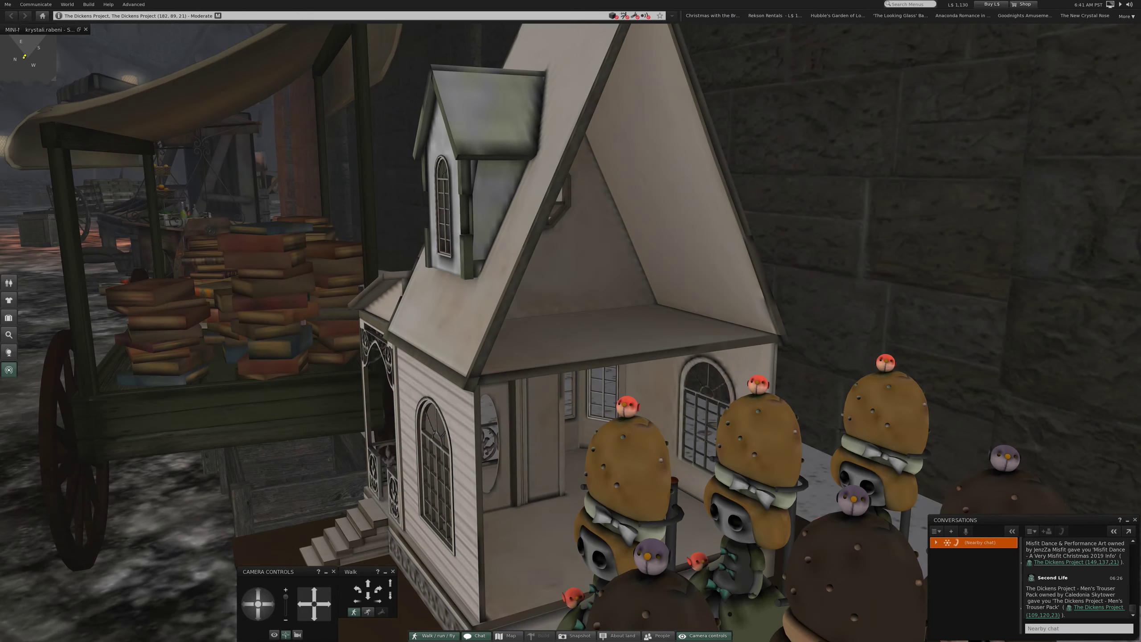
pyautogui.press('Left')
pyautogui.press('Left')
pyautogui.press('Left')
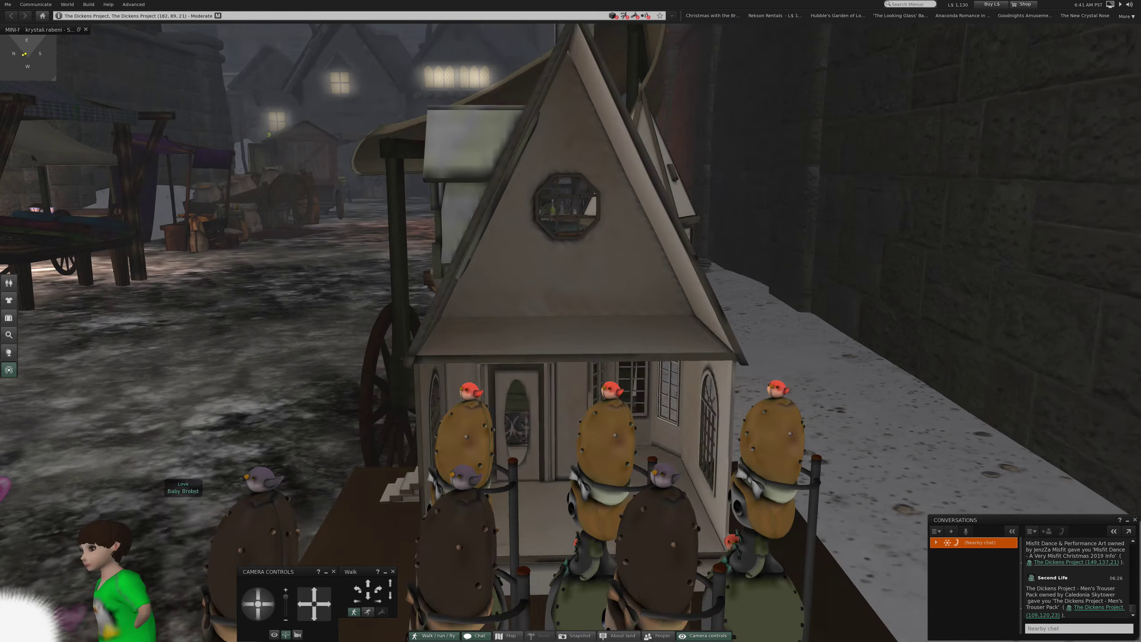
# Step: Turn from the white dollhouse toward the market lane past the book cart
pyautogui.press('Left')
pyautogui.press('Left')
pyautogui.press('Left')
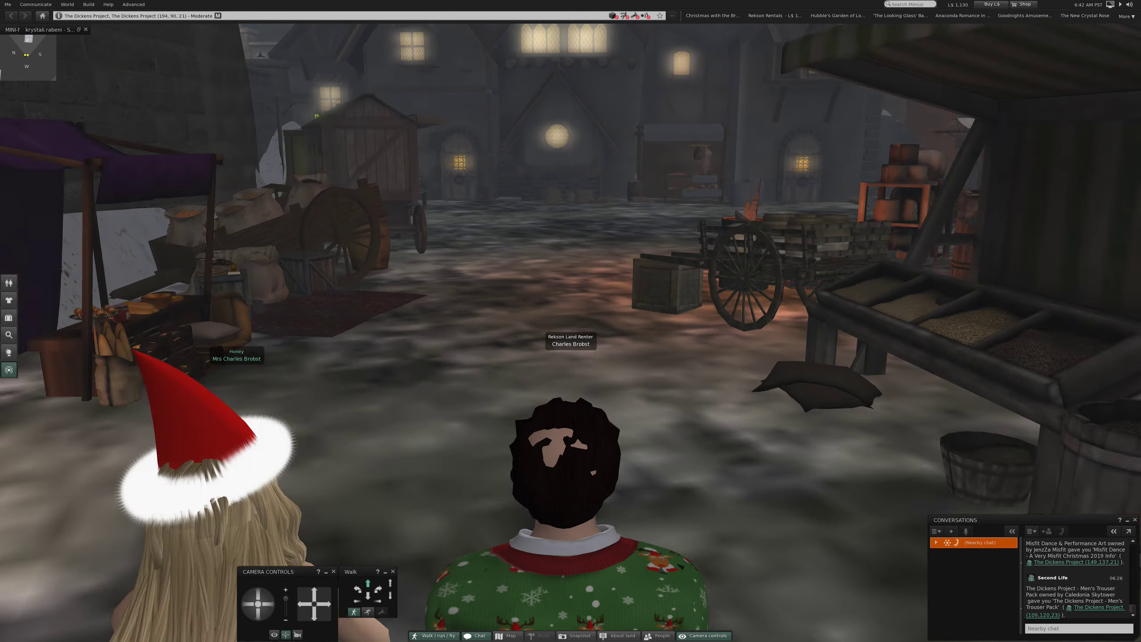
# Step: Walk forward through the market, looking at the shelves, fire barrel and barrels
pyautogui.press('Up')
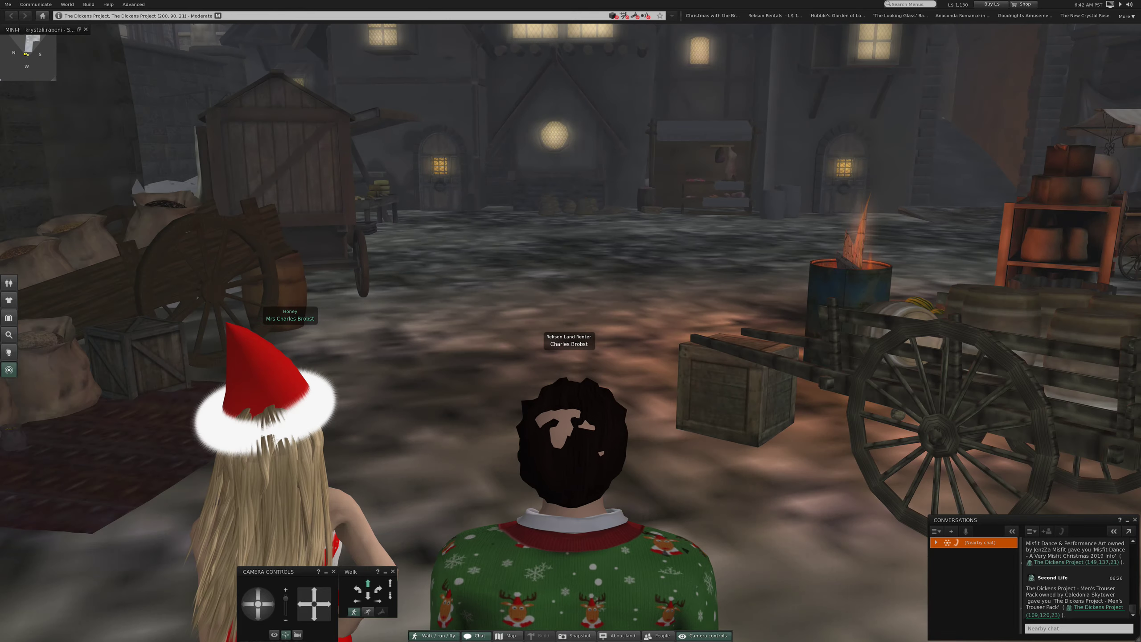
pyautogui.press('Up')
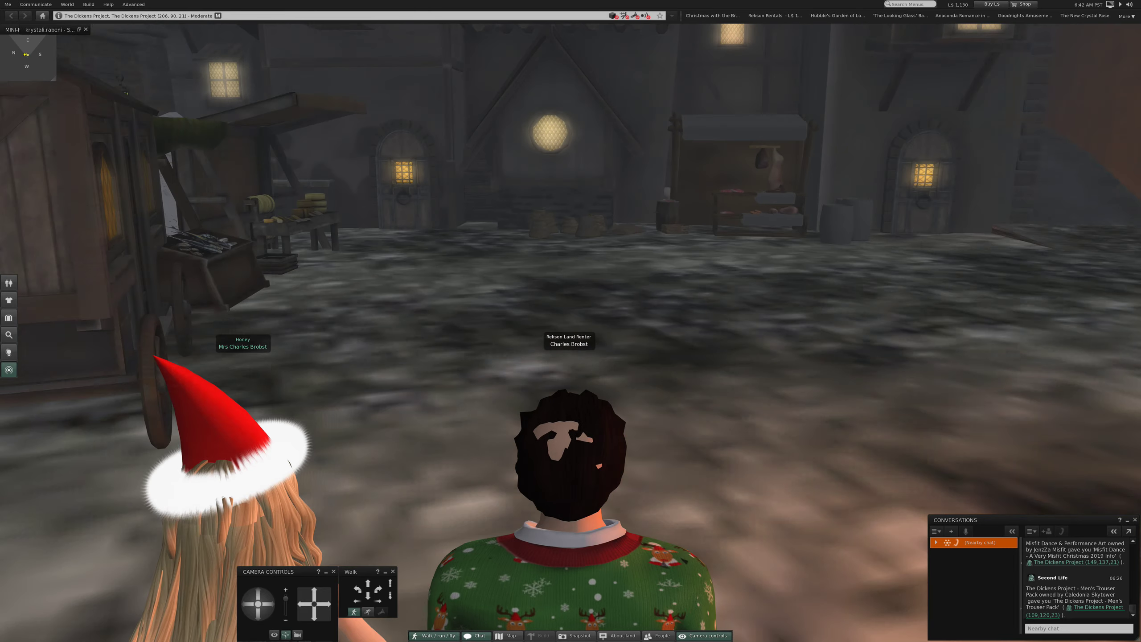
pyautogui.press('Right')
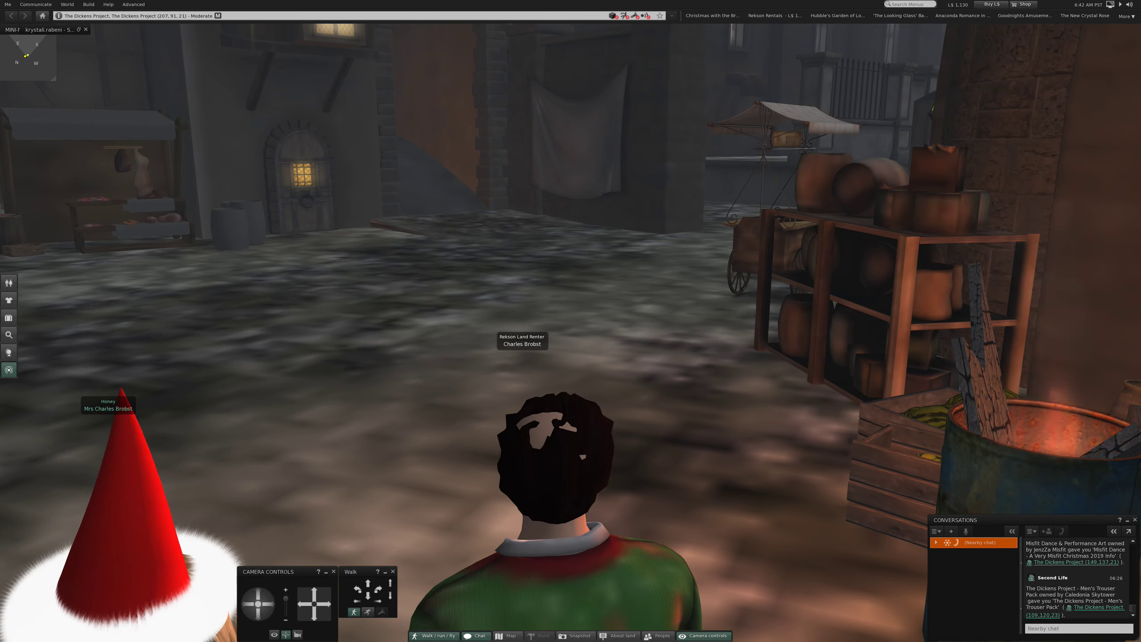
pyautogui.press('Right')
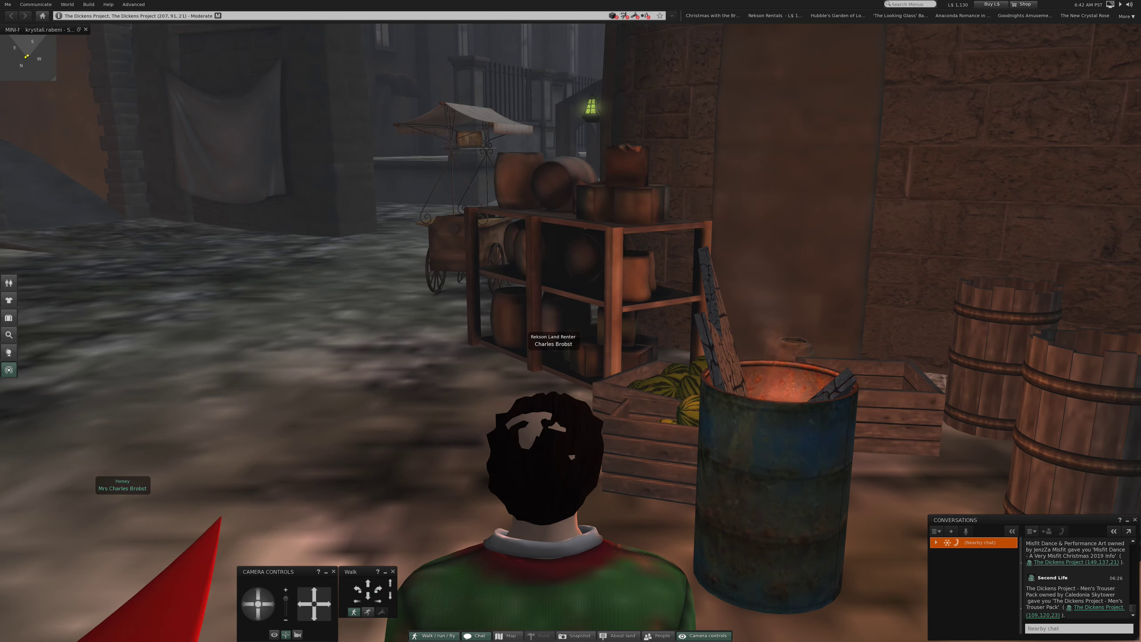
pyautogui.press('Left')
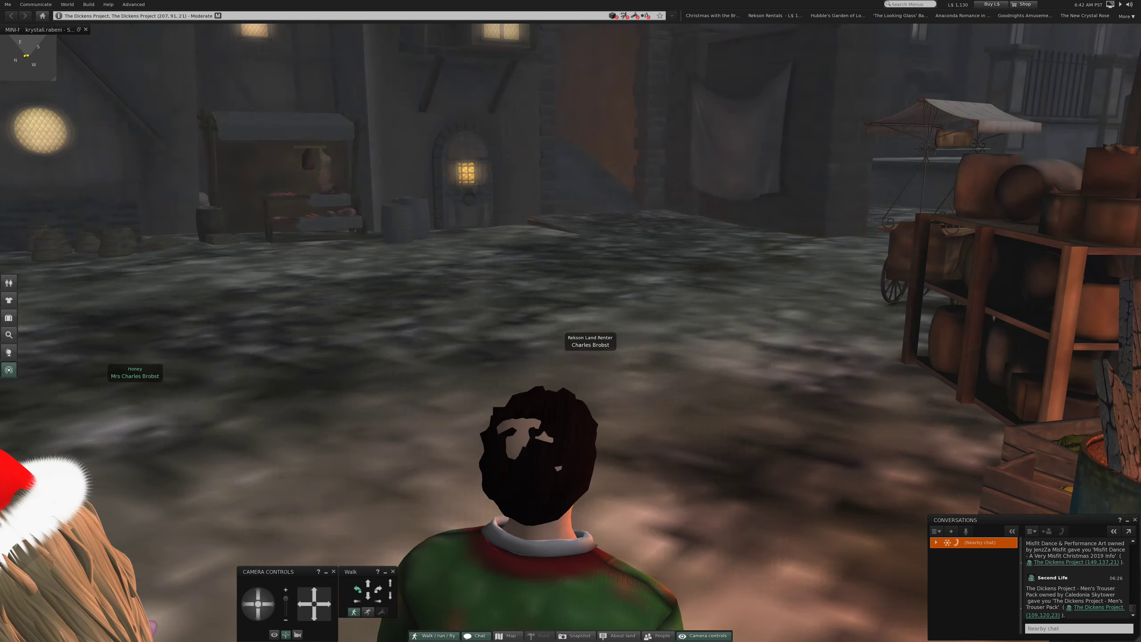
# Step: Walk into the square past the cheese, fish and meat stalls toward the alley
pyautogui.press('Up')
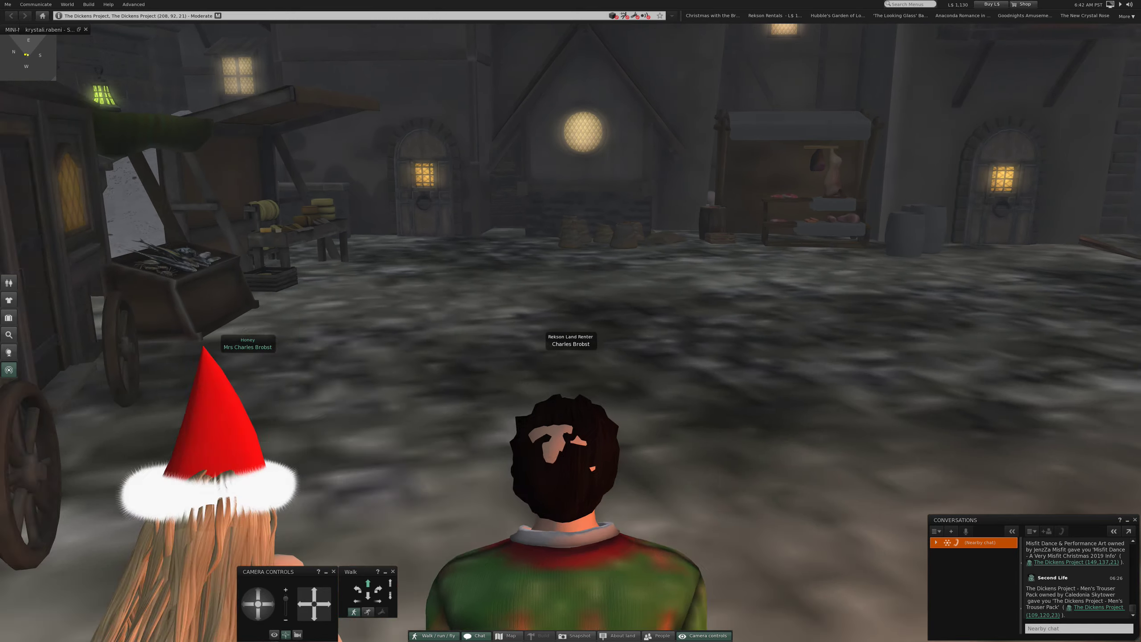
pyautogui.press('Up')
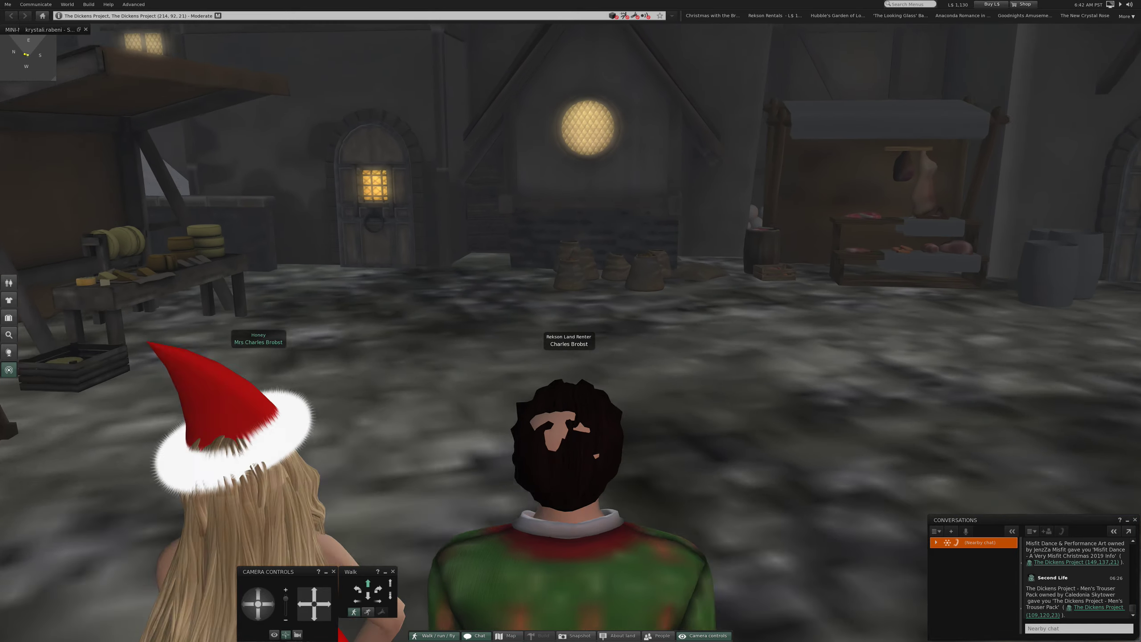
pyautogui.press('Left')
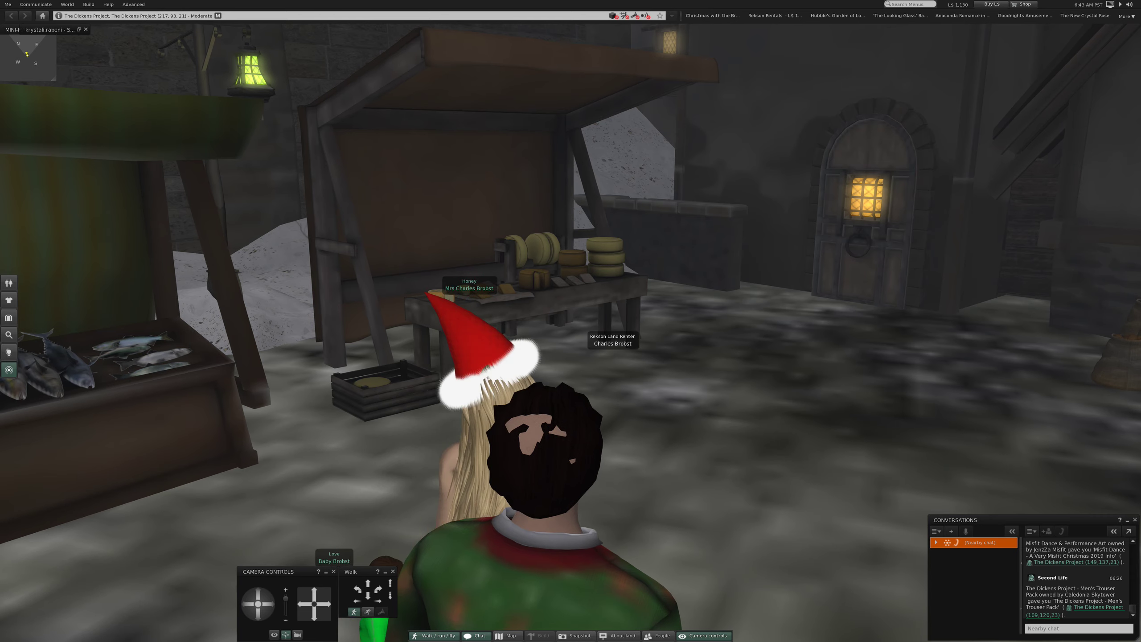
pyautogui.press('Left')
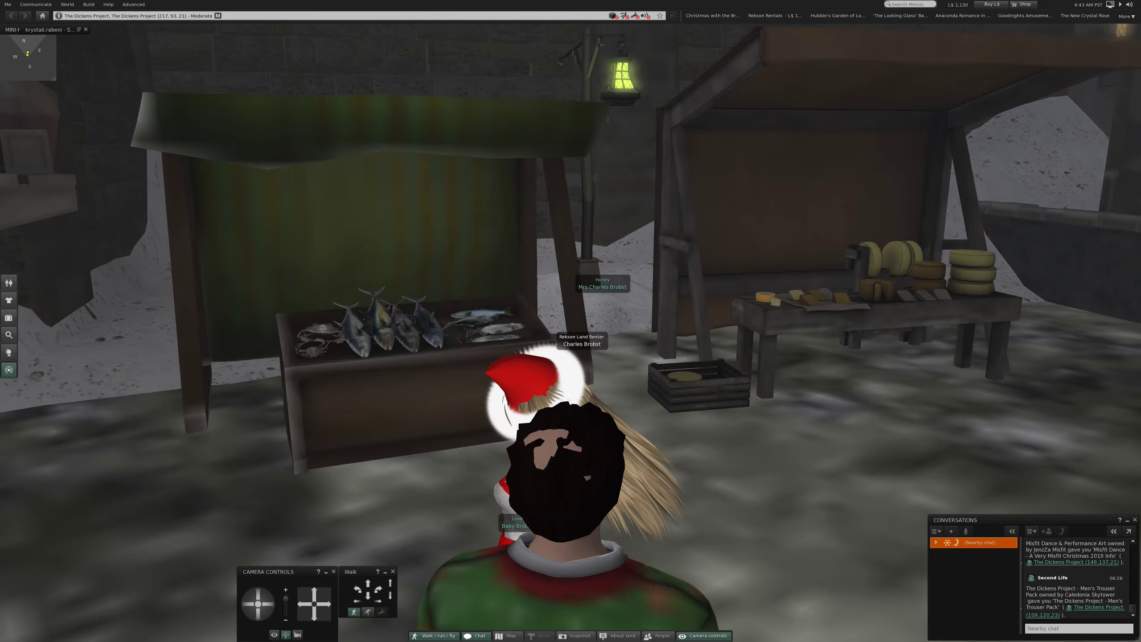
pyautogui.press('Right')
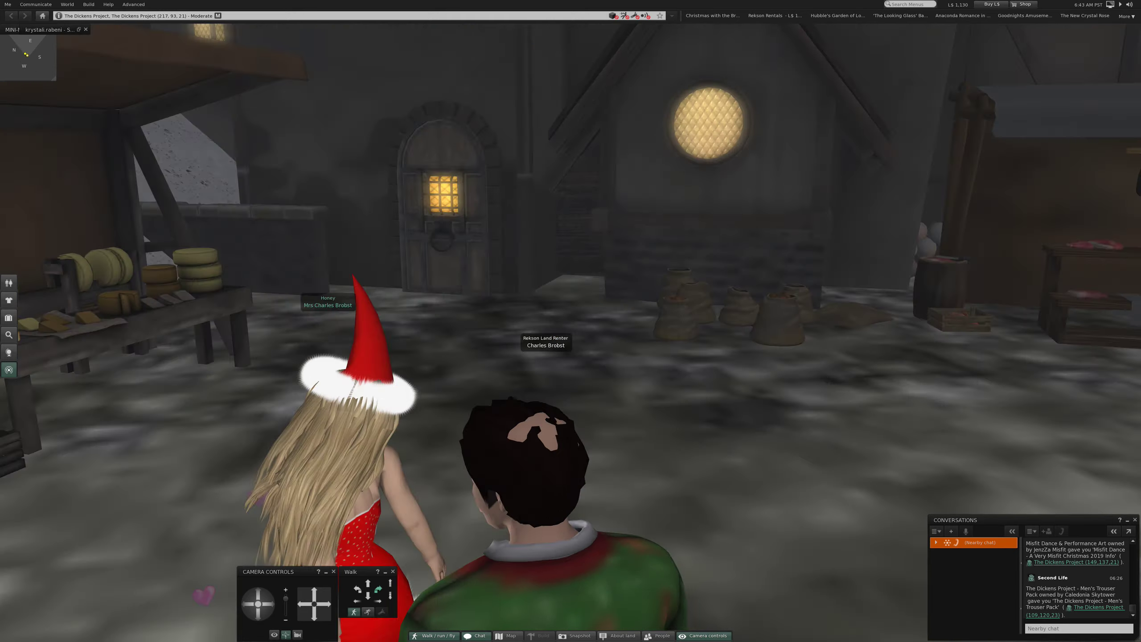
pyautogui.press('Right')
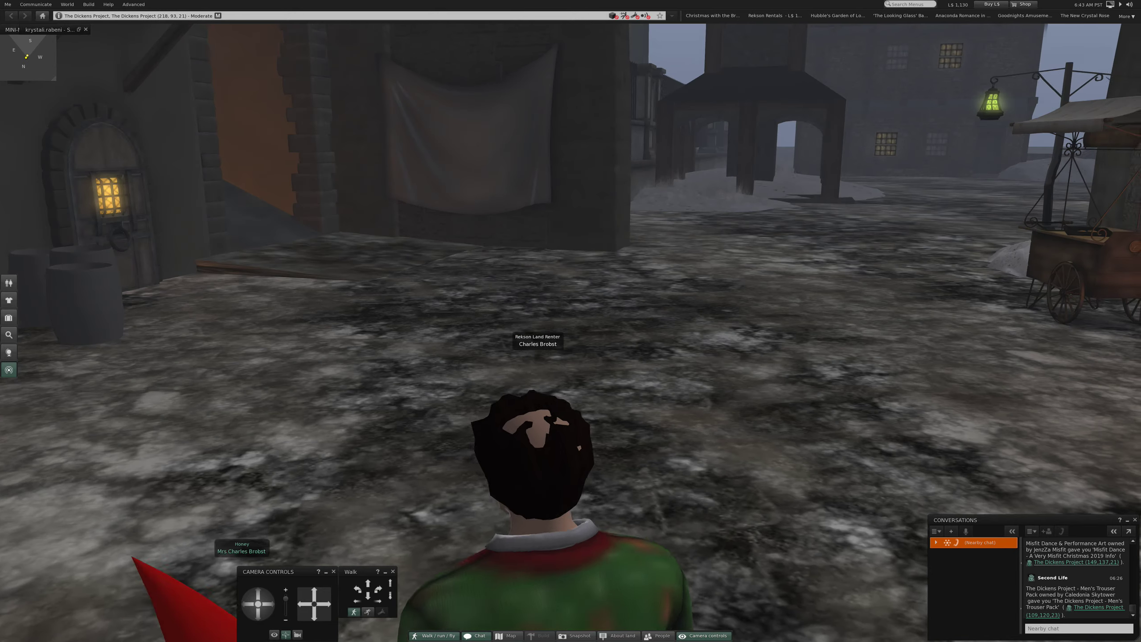
pyautogui.press('Down')
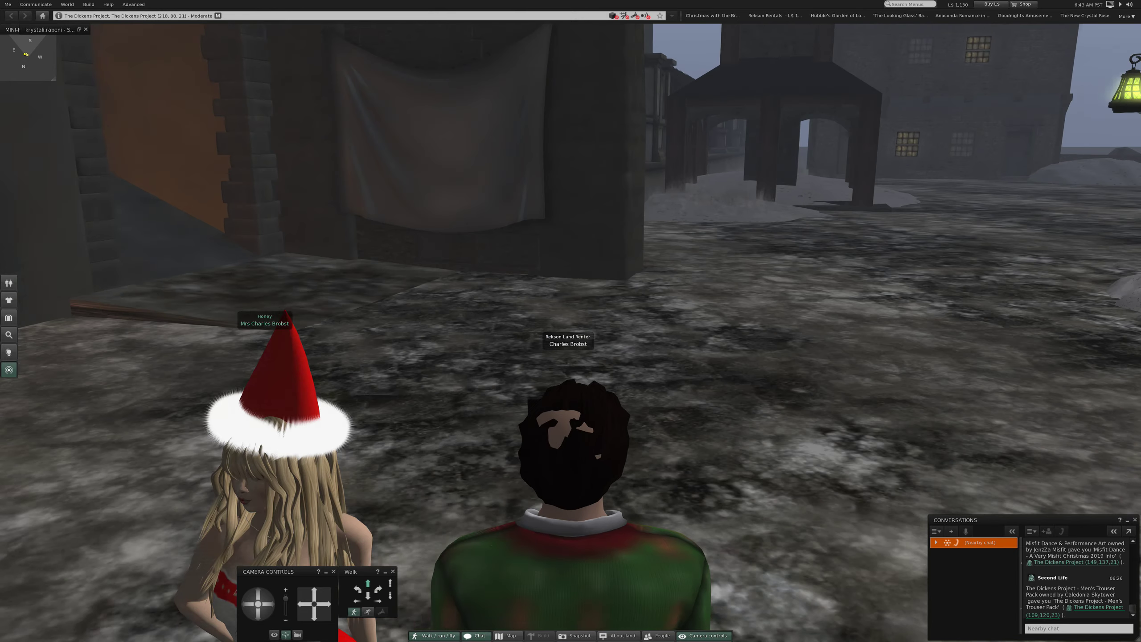
# Step: Turn around from the hanging-cloth building and walk down the snowy street
pyautogui.press('Left')
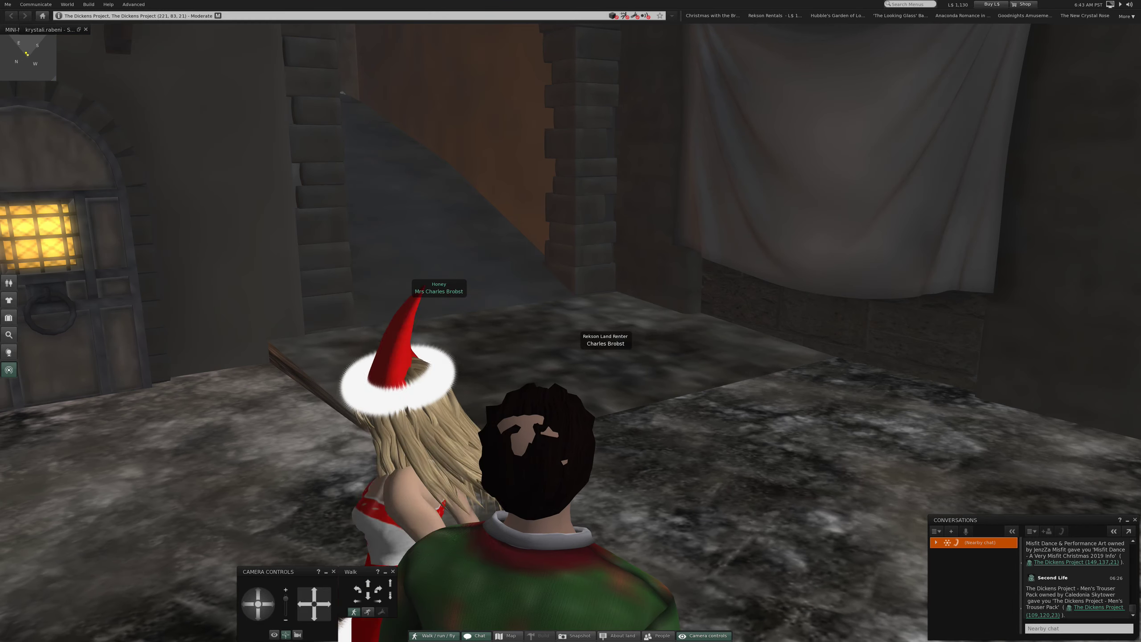
pyautogui.press('Right')
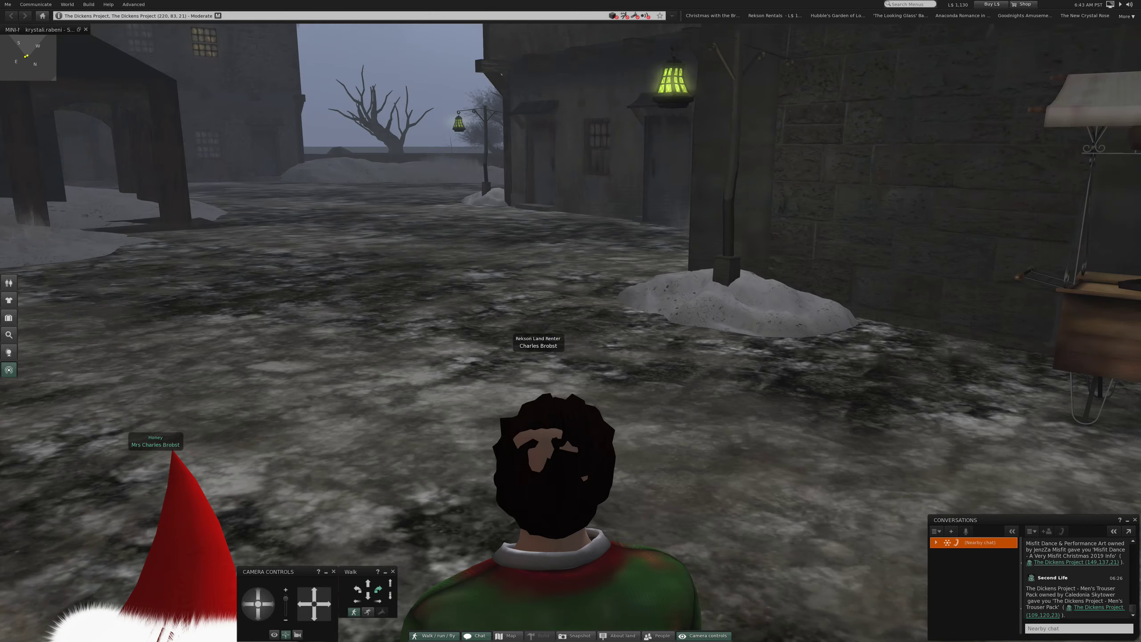
pyautogui.press('Up')
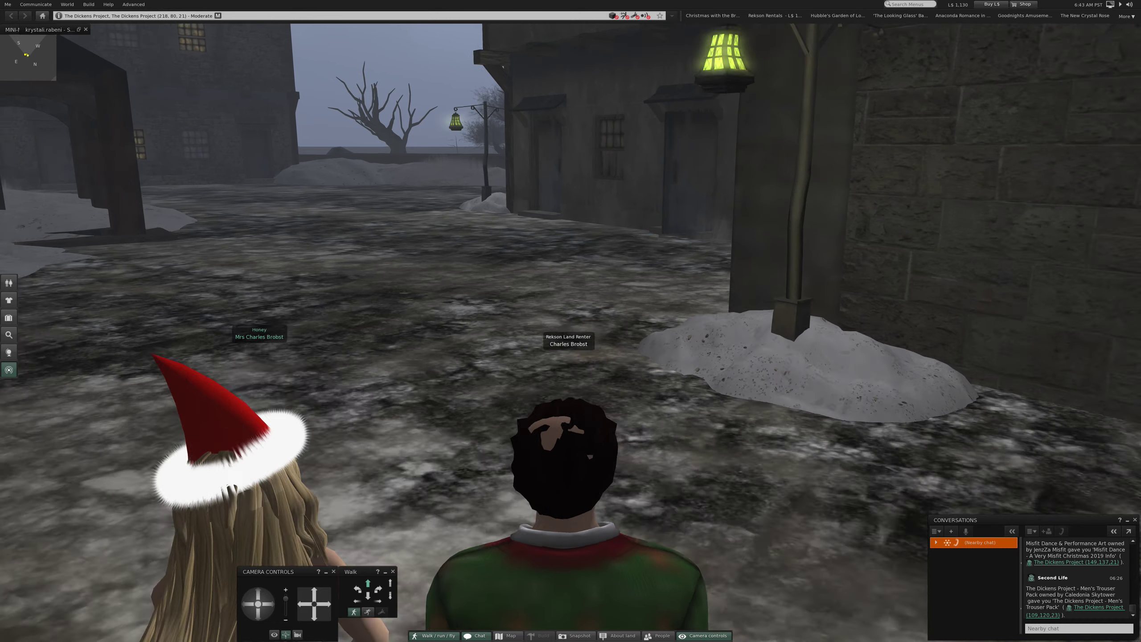
pyautogui.press('Up')
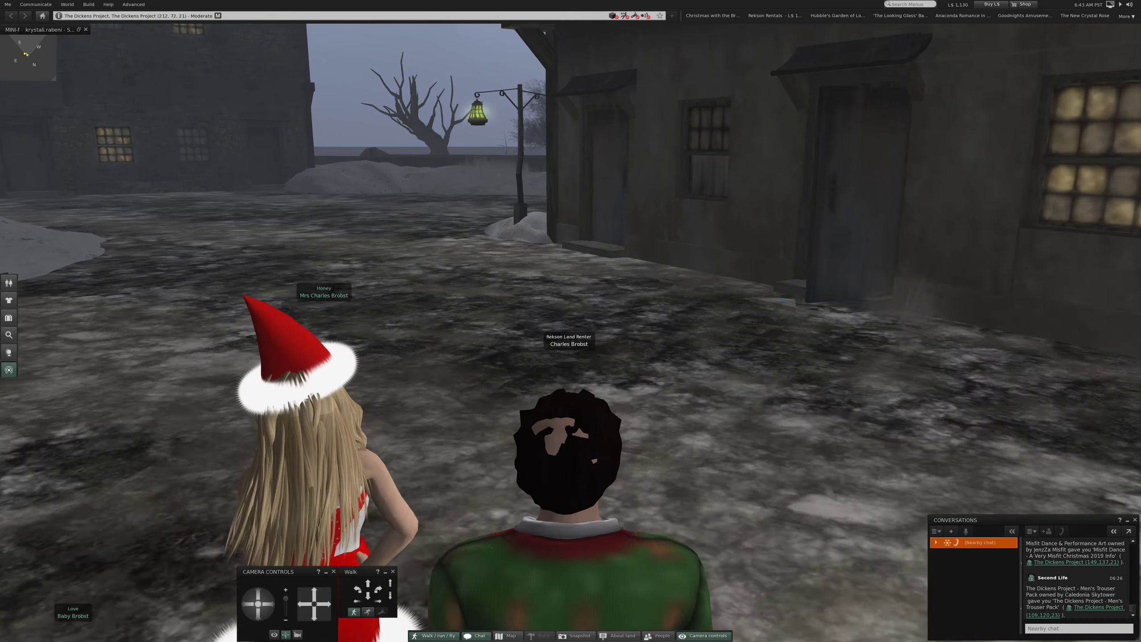
pyautogui.press('Left')
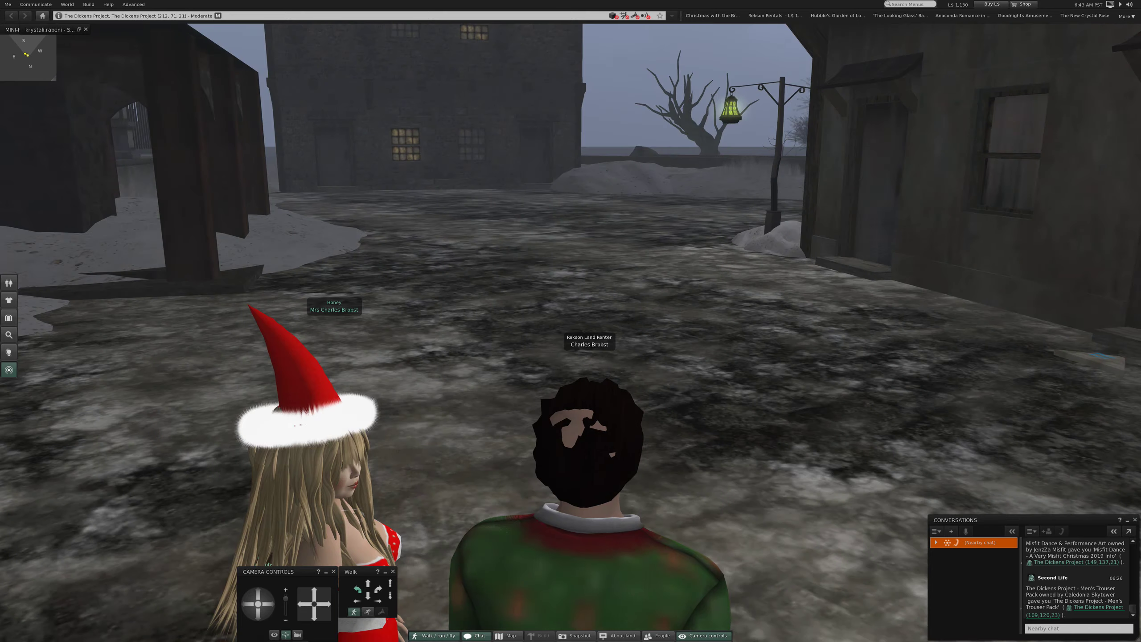
# Step: Walk past the tree and lamp post to the snow bank, facing the row of houses
pyautogui.press('Up')
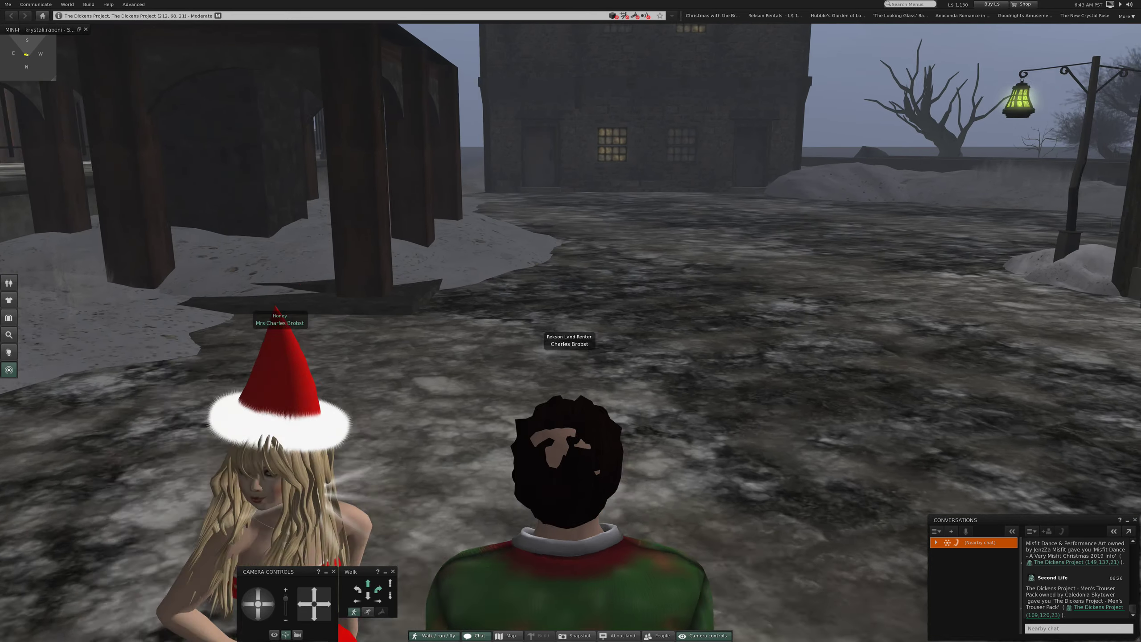
pyautogui.press('Right')
pyautogui.press('Up')
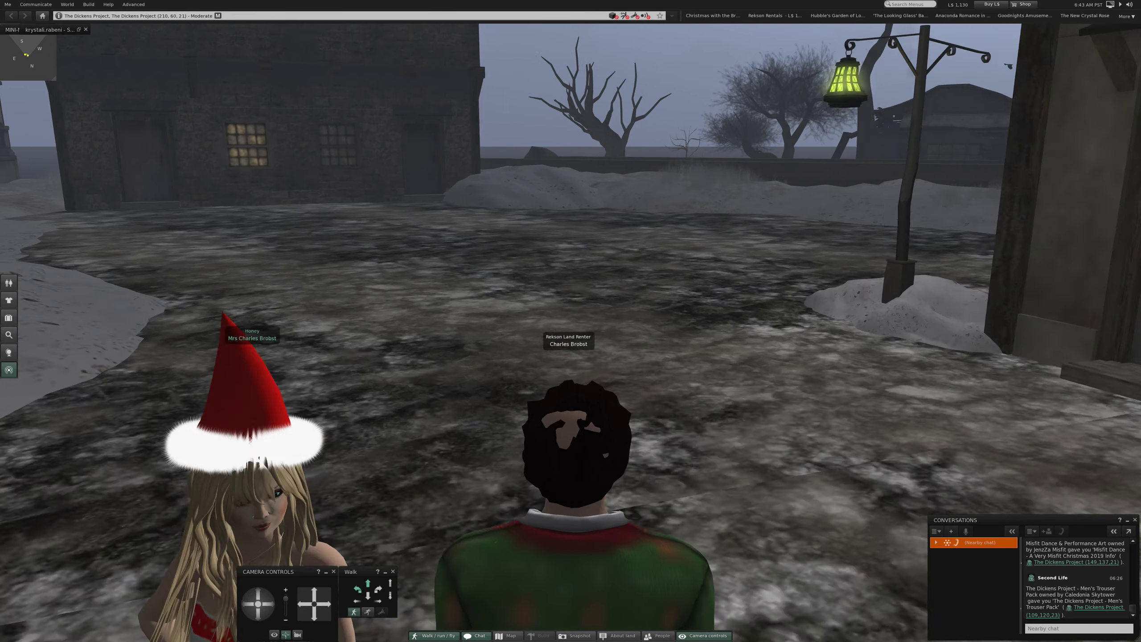
pyautogui.press('Up')
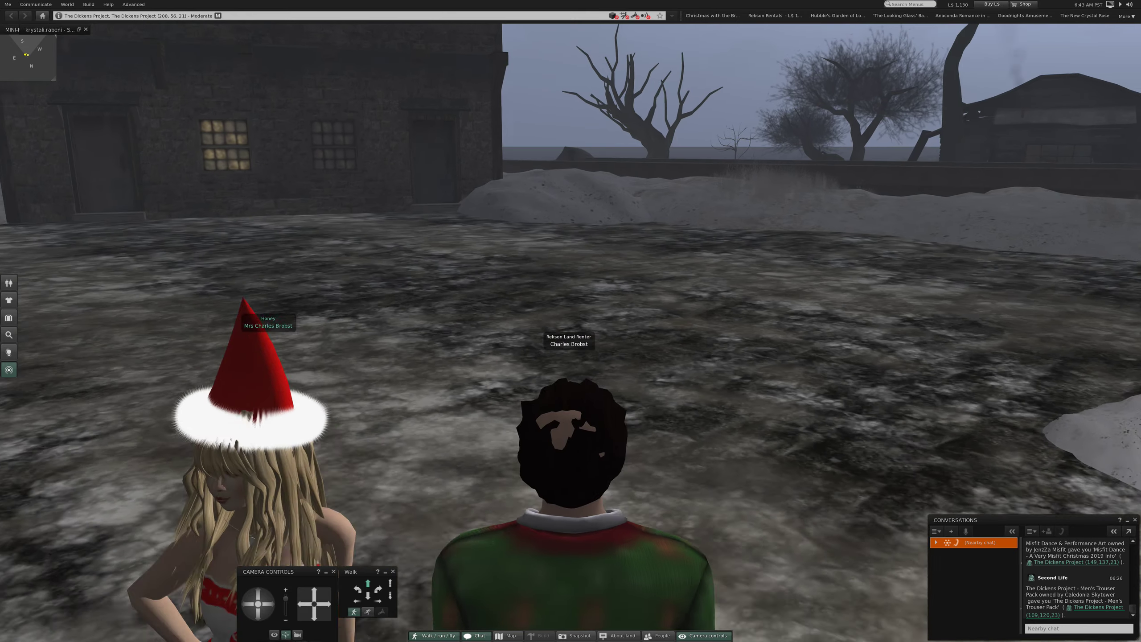
pyautogui.press('Up')
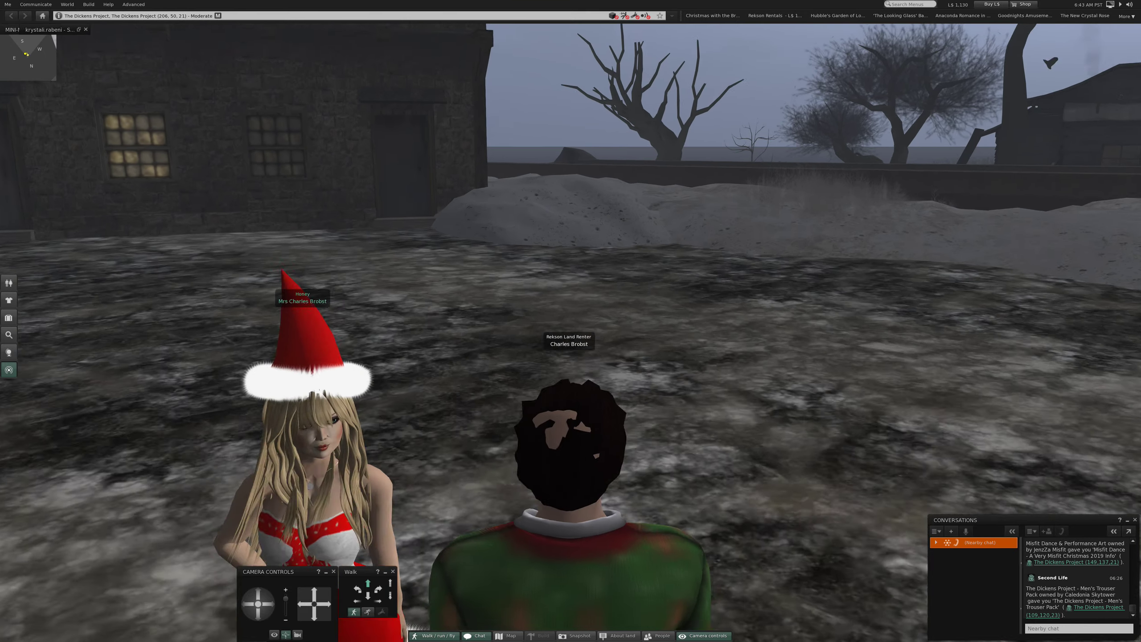
pyautogui.press('Left')
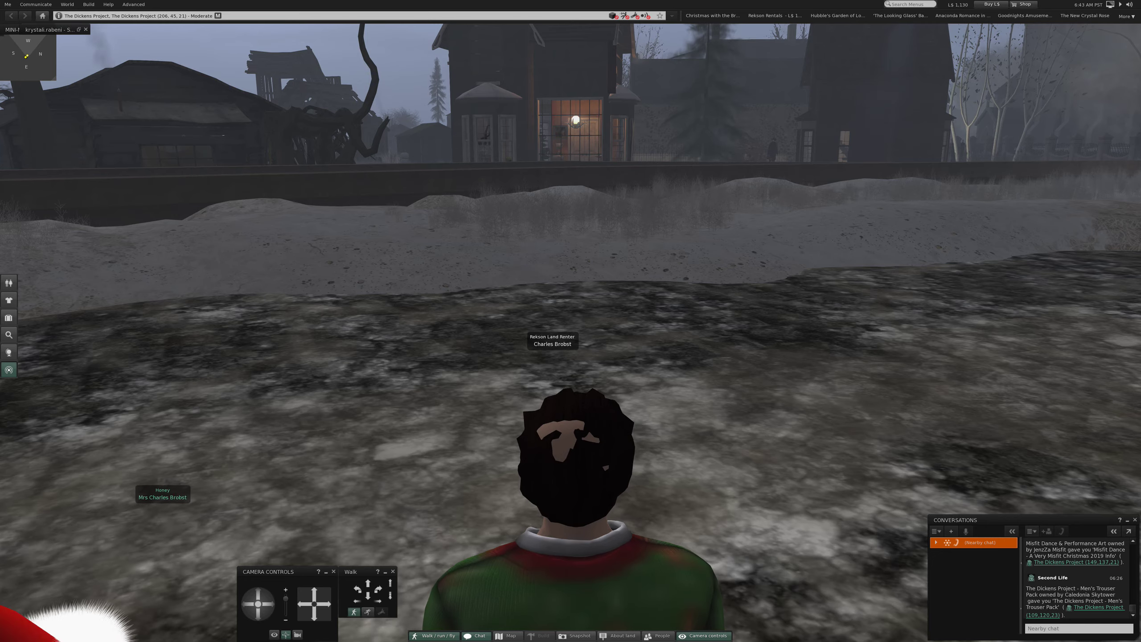
# Step: Turn away from the snow bank toward the wall and fence and start along the wall
pyautogui.press('Left')
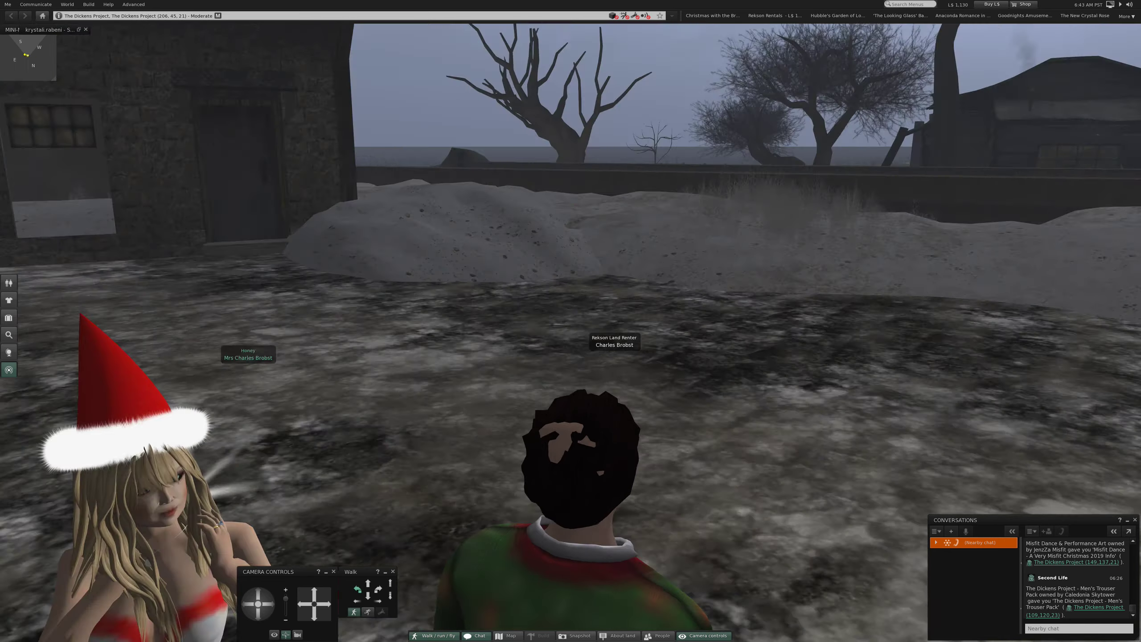
pyautogui.press('Left')
pyautogui.press('Left')
pyautogui.press('Left')
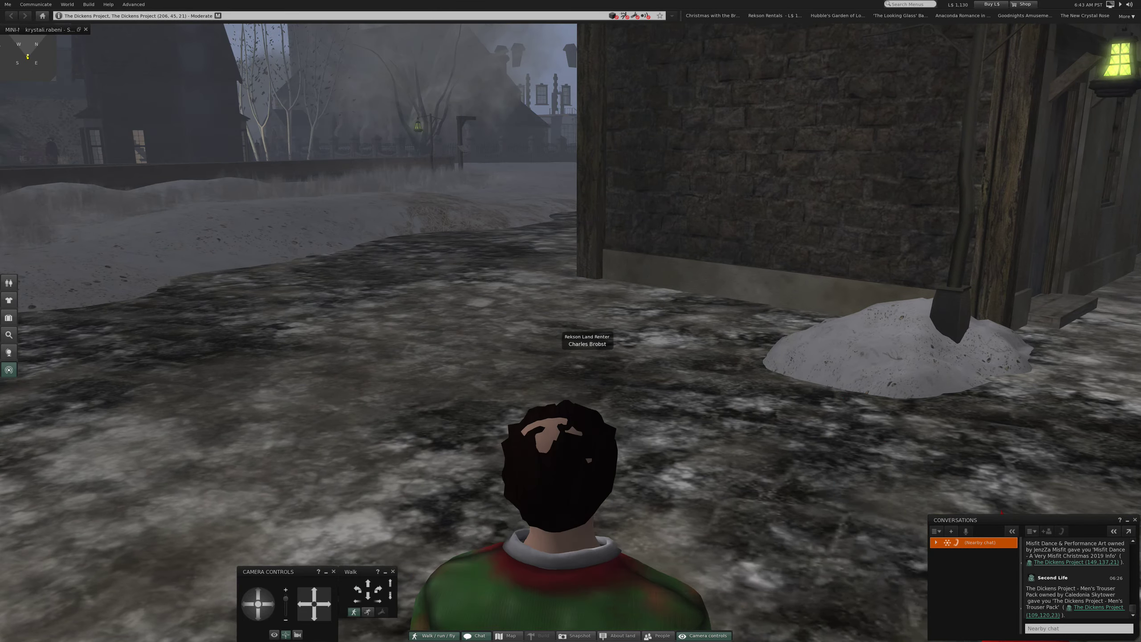
pyautogui.press('Left')
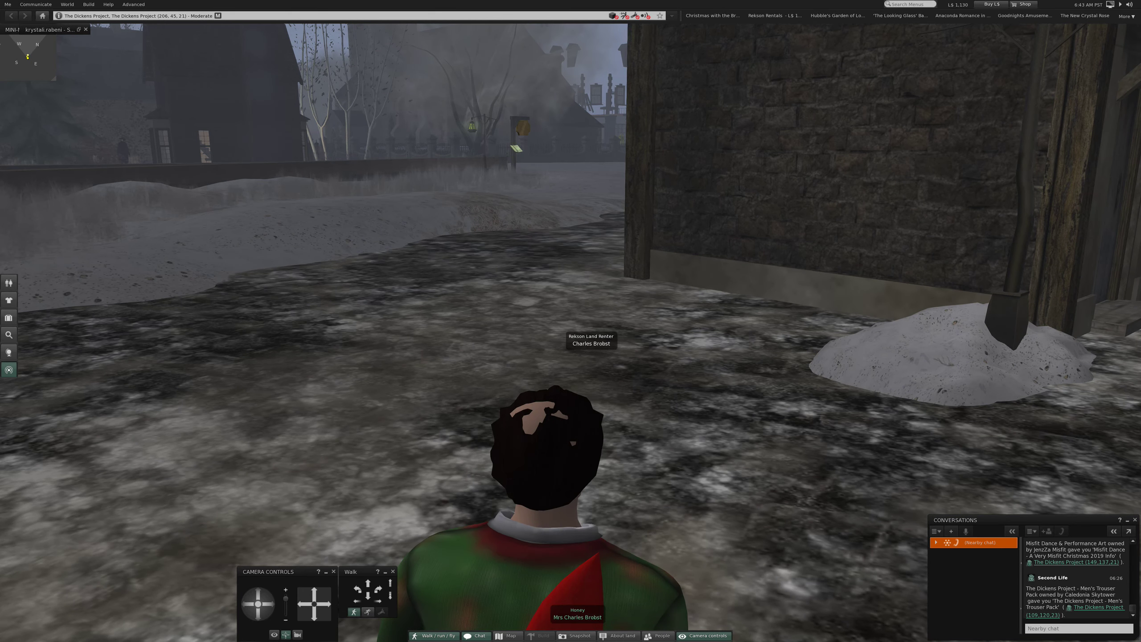
pyautogui.press('Up')
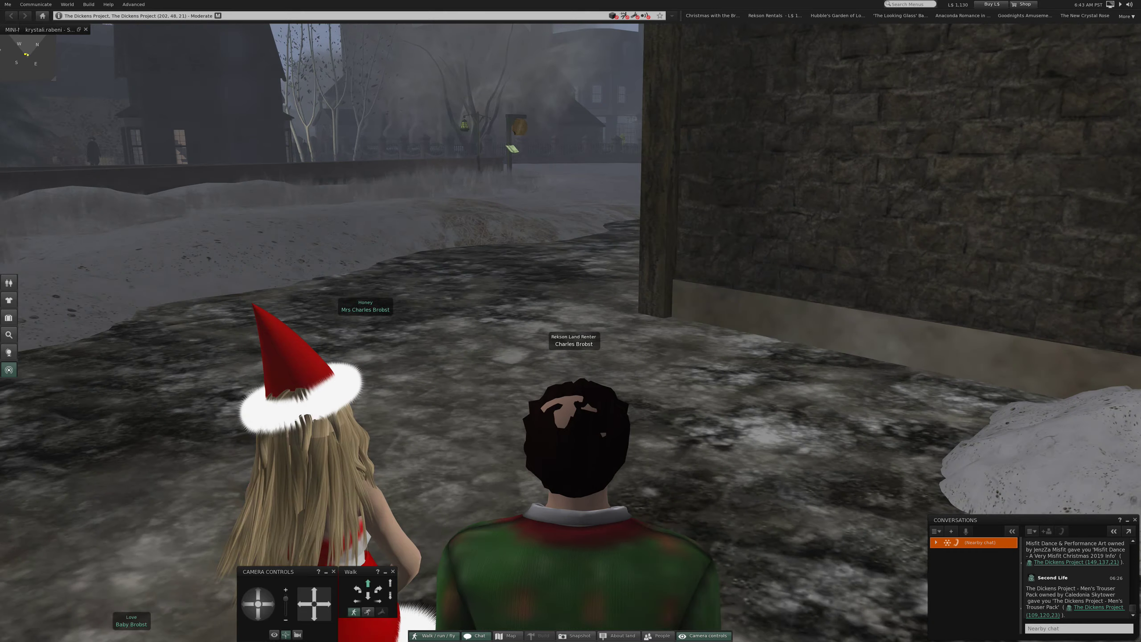
# Step: Walk past the building's end and the signpost, along the fenced snowy street
pyautogui.press('Up')
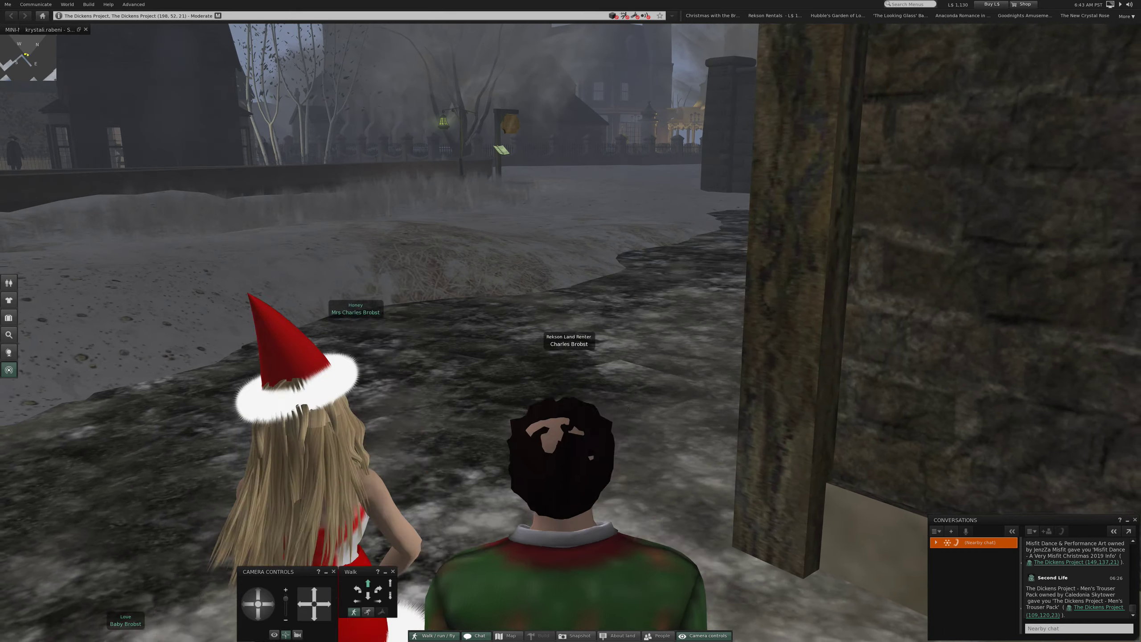
pyautogui.press('Up')
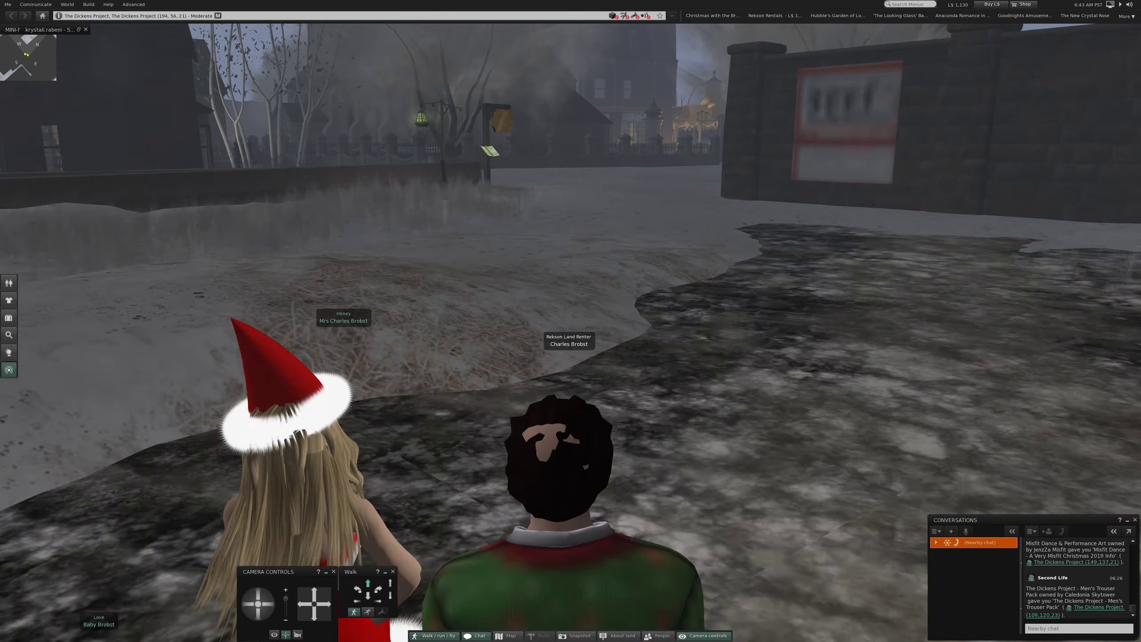
pyautogui.press('Up')
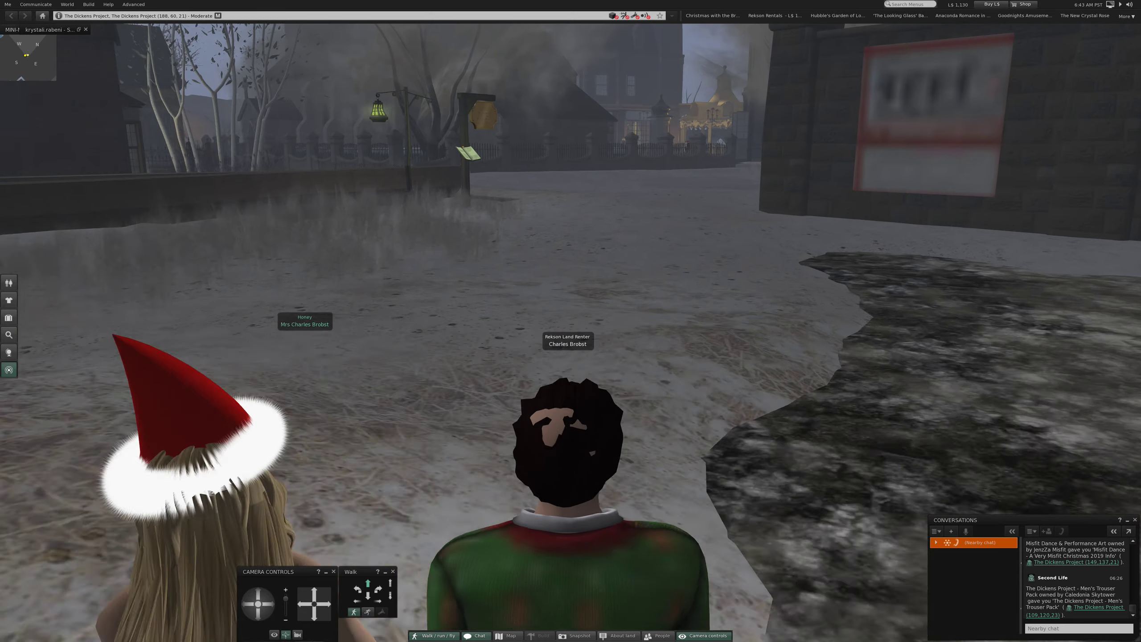
pyautogui.press('Up')
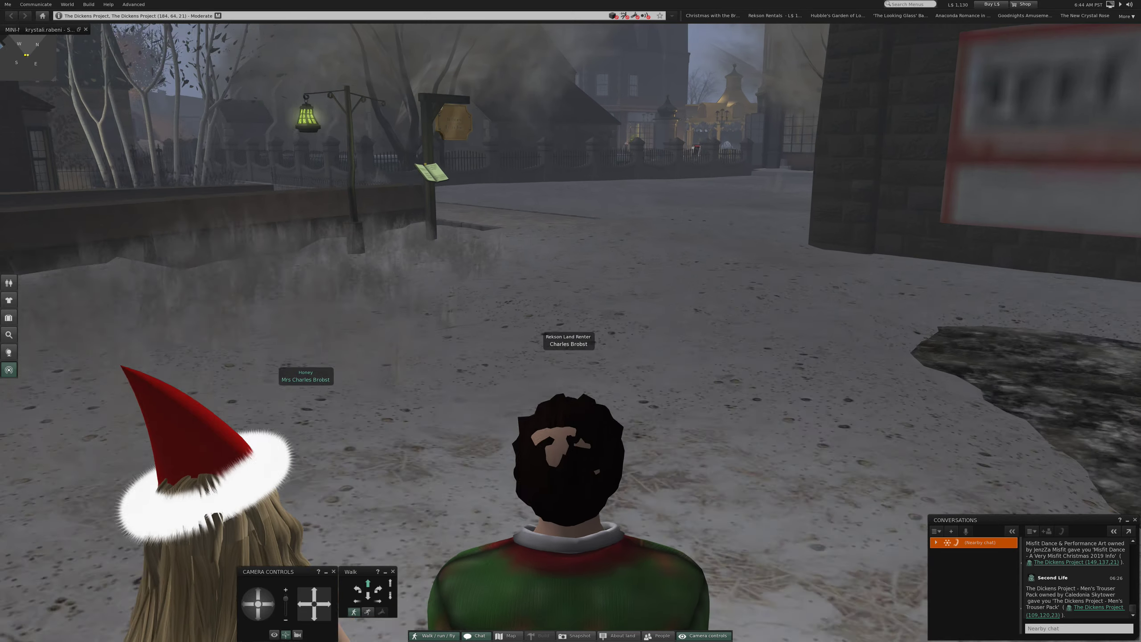
pyautogui.press('Up')
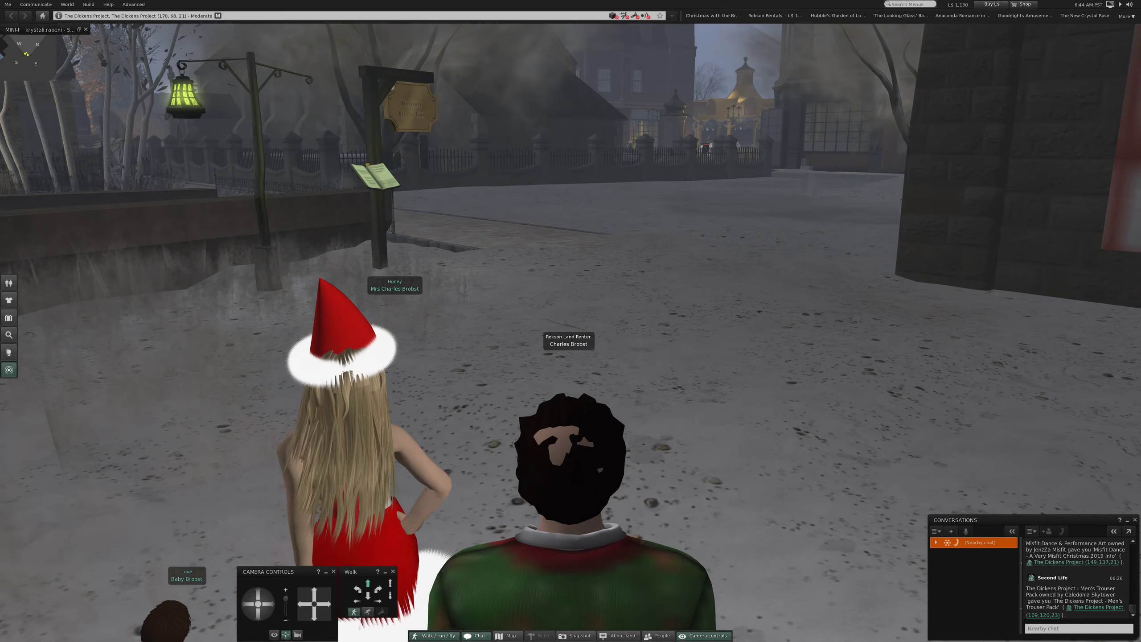
pyautogui.press('Up')
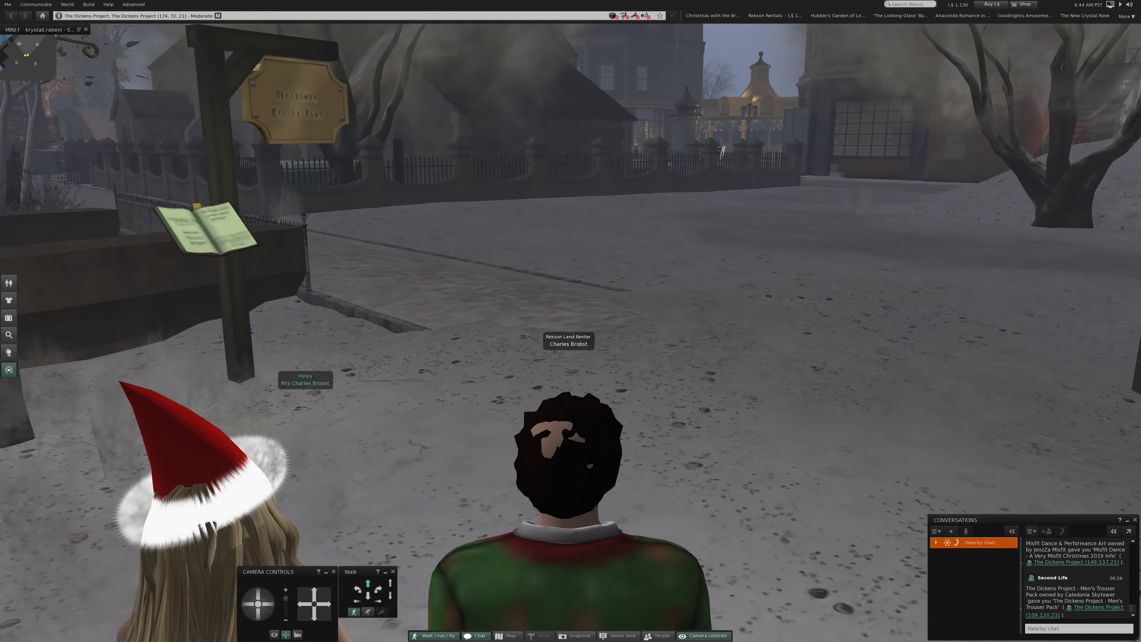
pyautogui.press('Up')
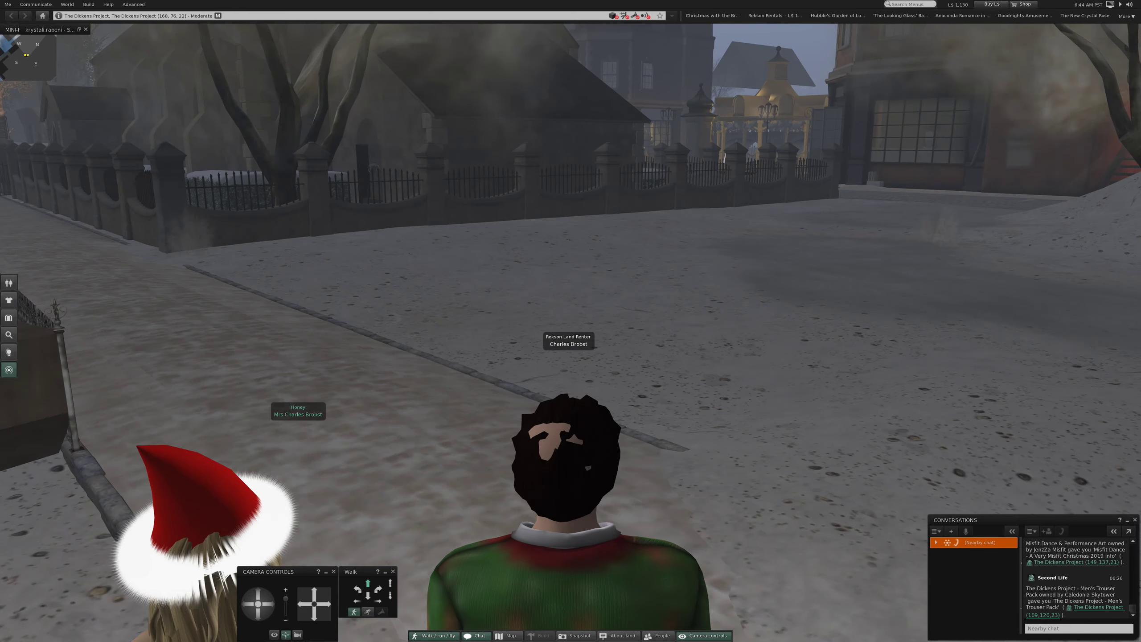
# Step: Face down the street and keep walking along it
pyautogui.press('Left')
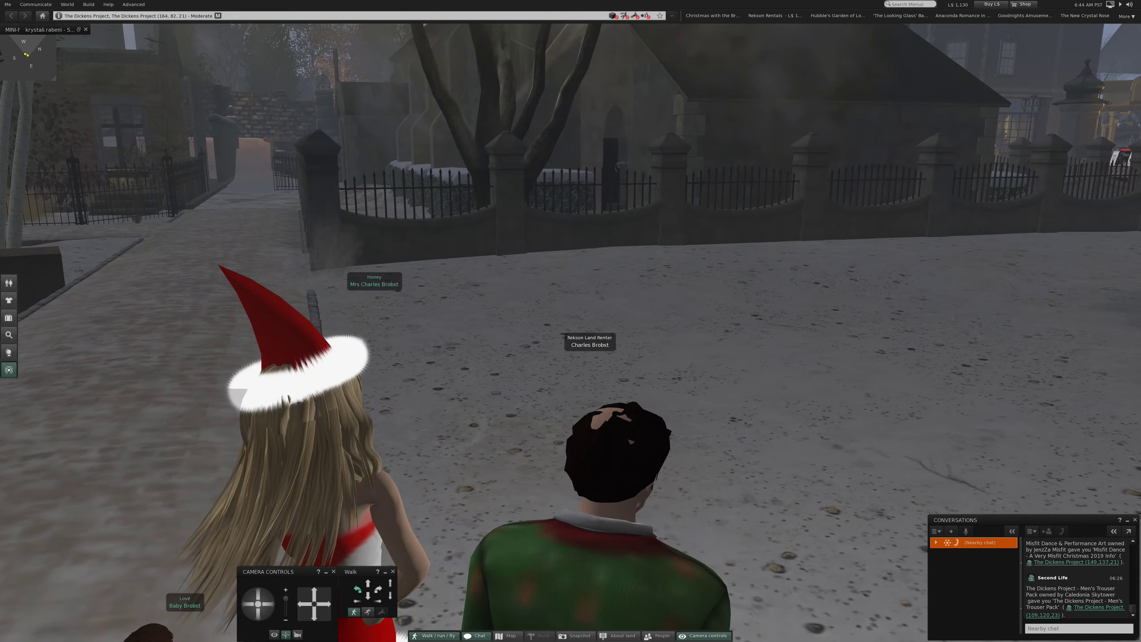
pyautogui.press('Up')
pyautogui.press('Up')
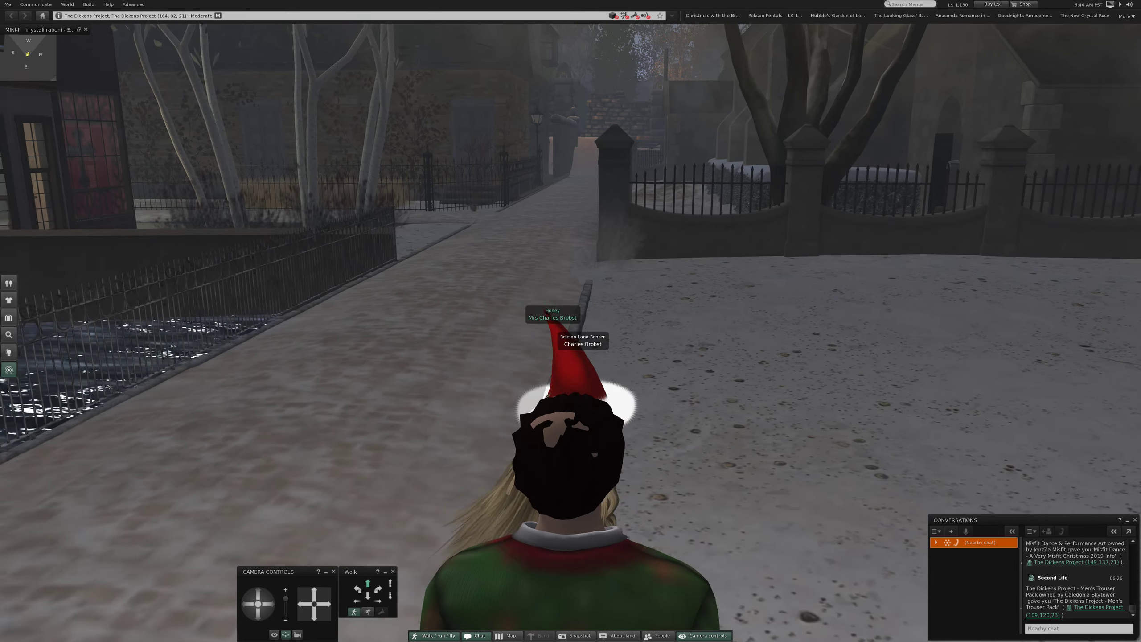
pyautogui.press('Up')
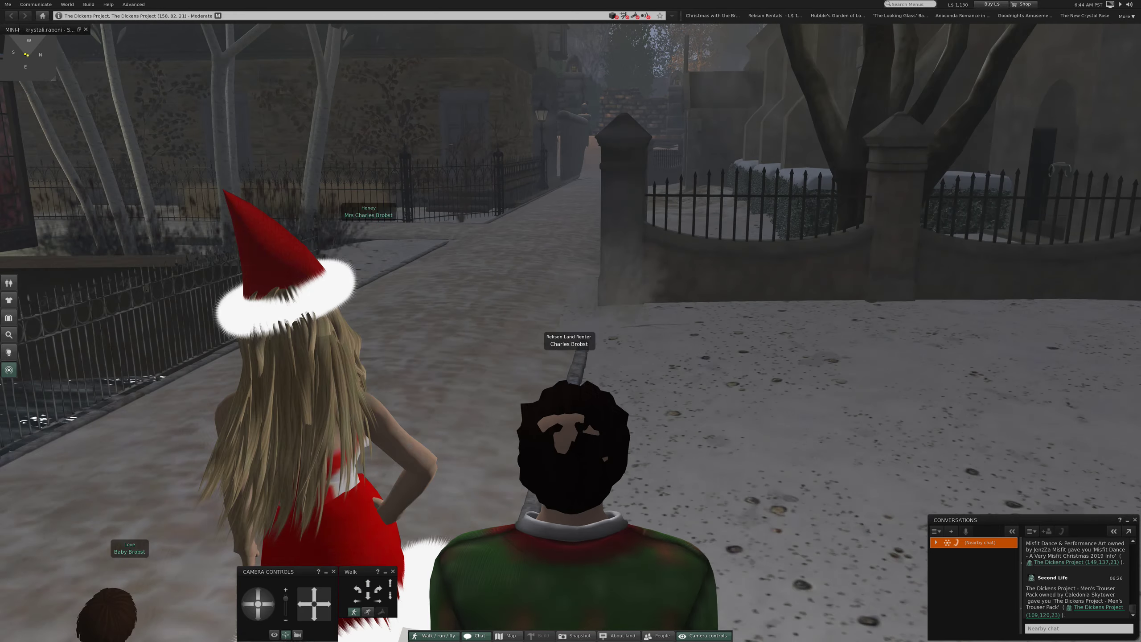
pyautogui.press('Up')
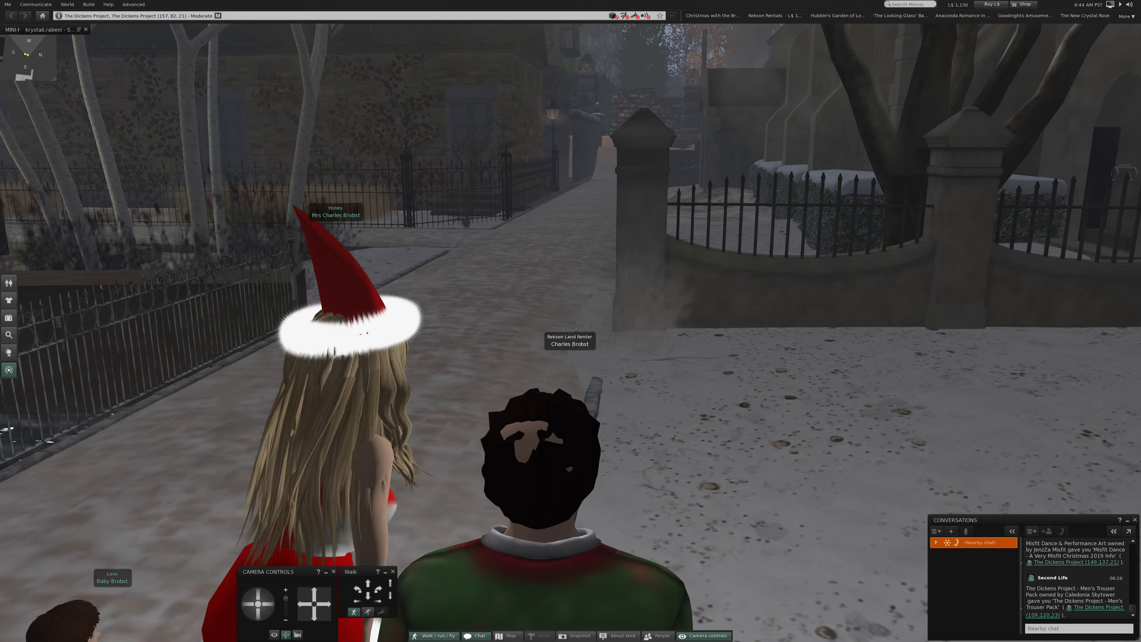
pyautogui.press('Up')
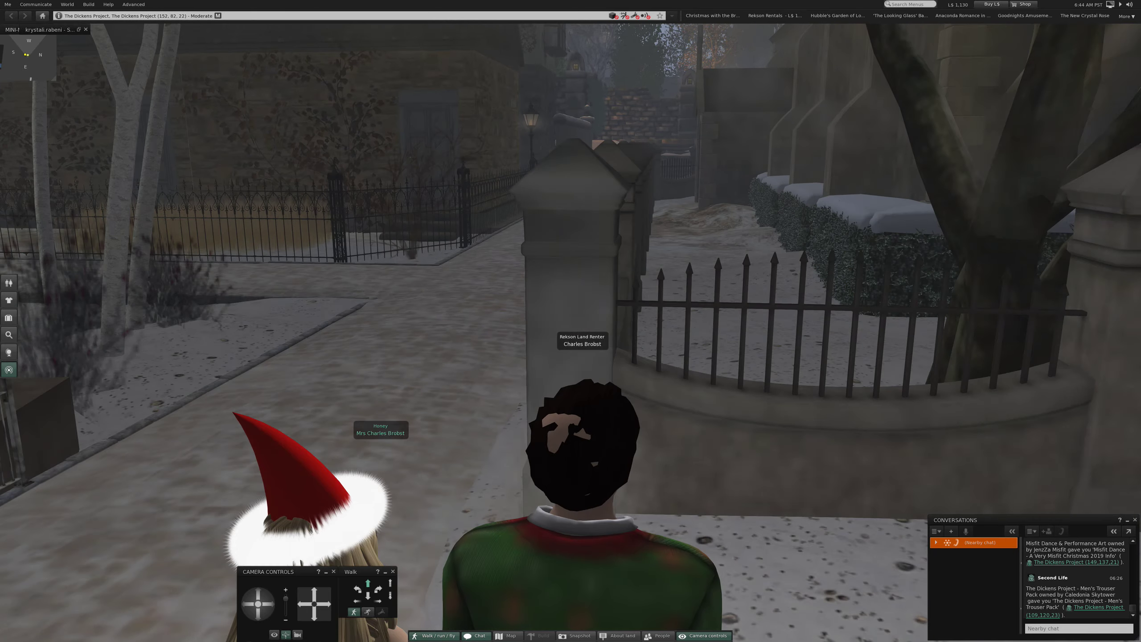
# Step: Pass the stone pillars and head down the lane toward the dark bay-windowed house
pyautogui.press('Left')
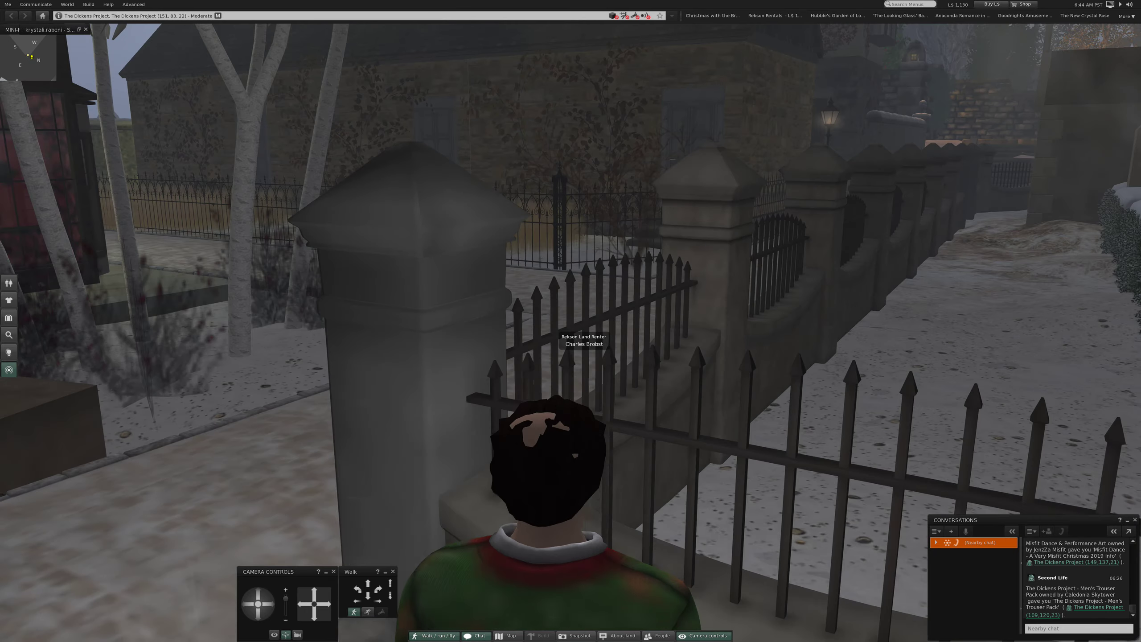
pyautogui.press('Left')
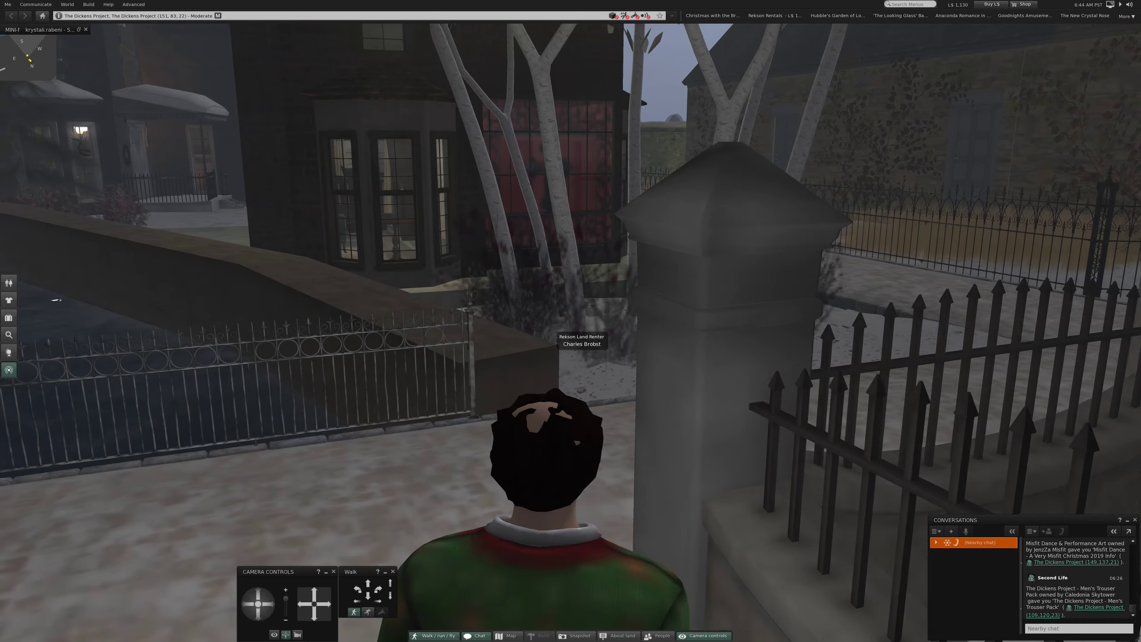
pyautogui.press('Up')
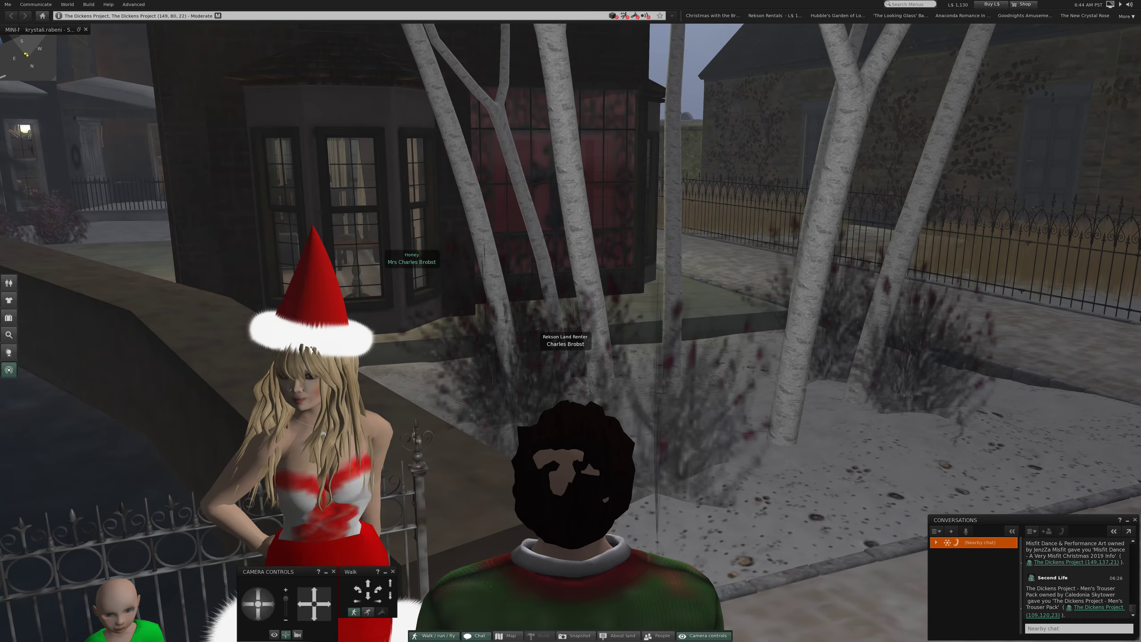
pyautogui.press('Right')
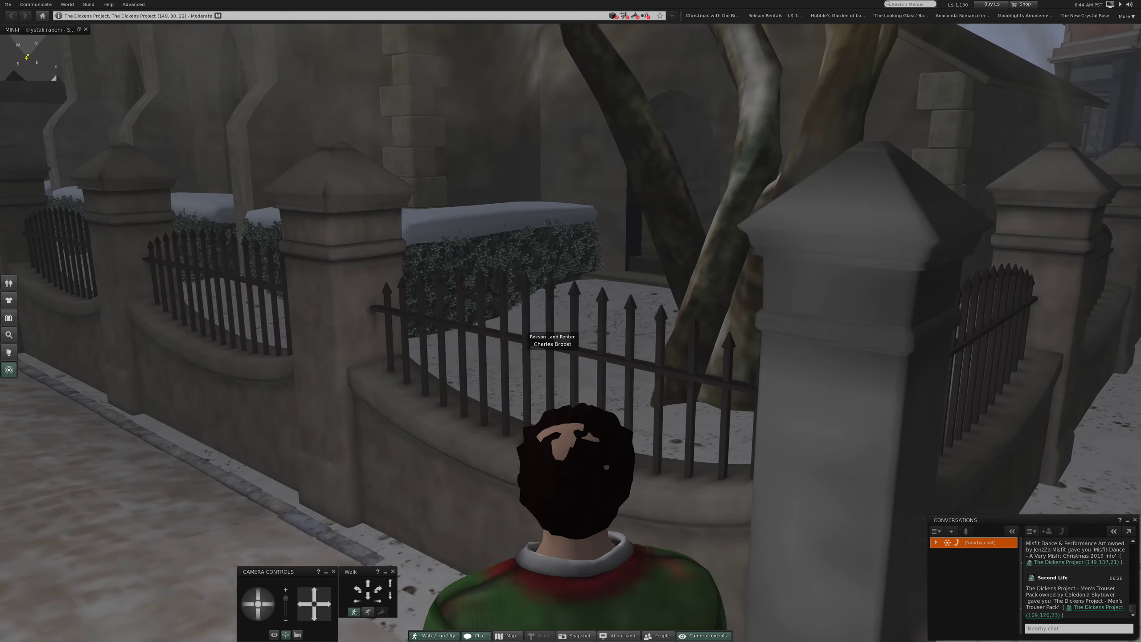
pyautogui.press('Left')
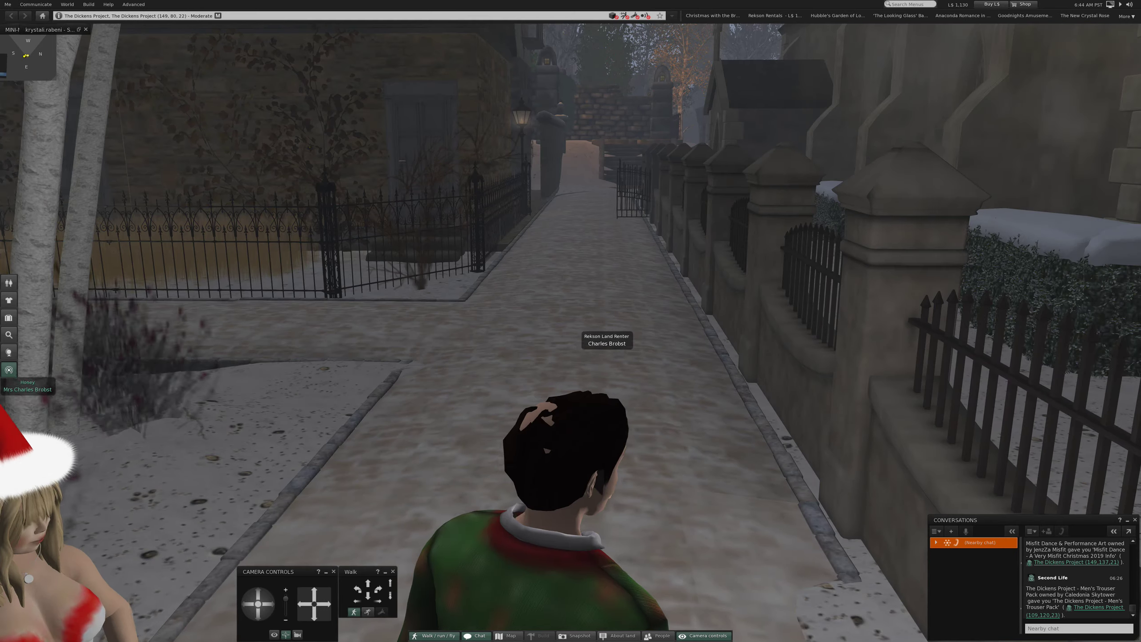
pyautogui.press('Up')
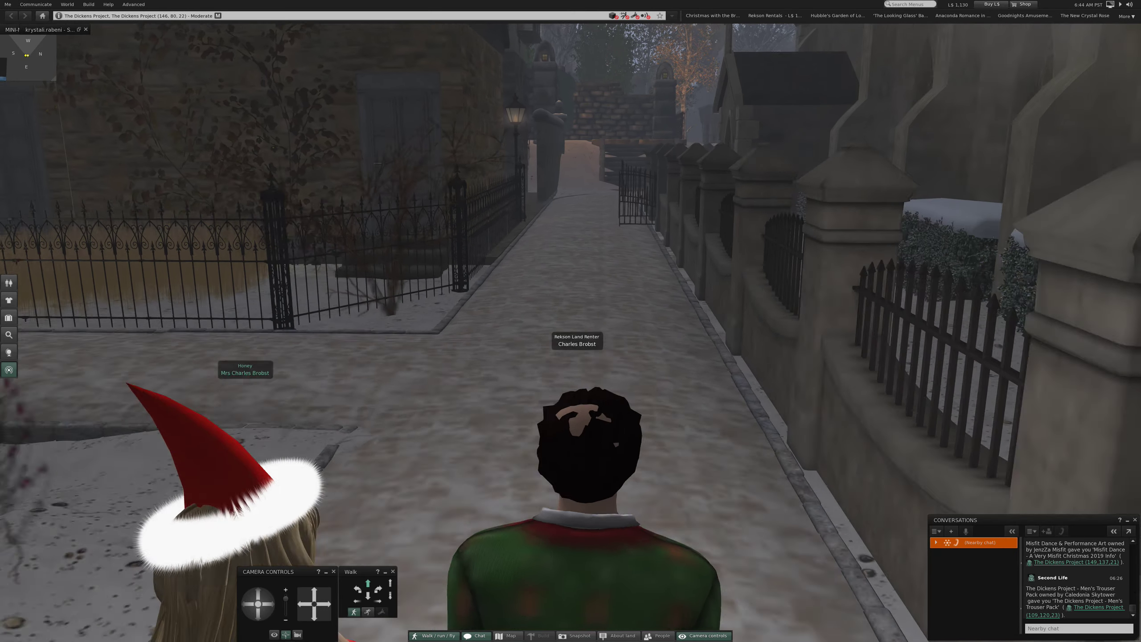
pyautogui.press('Up')
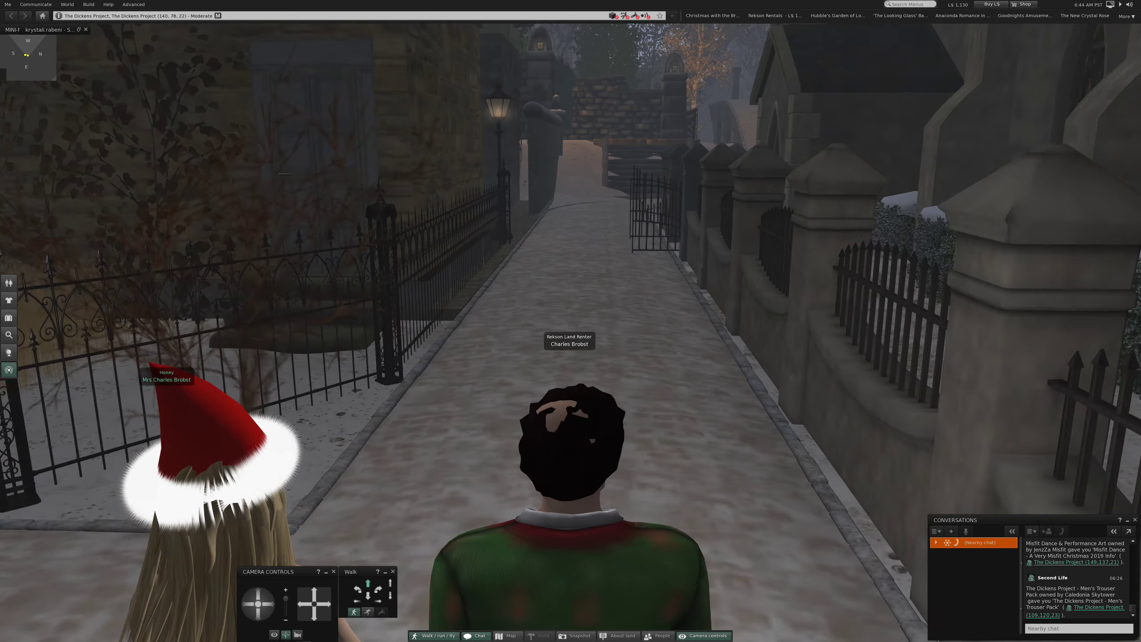
pyautogui.press('Right')
pyautogui.press('Right')
pyautogui.press('Right')
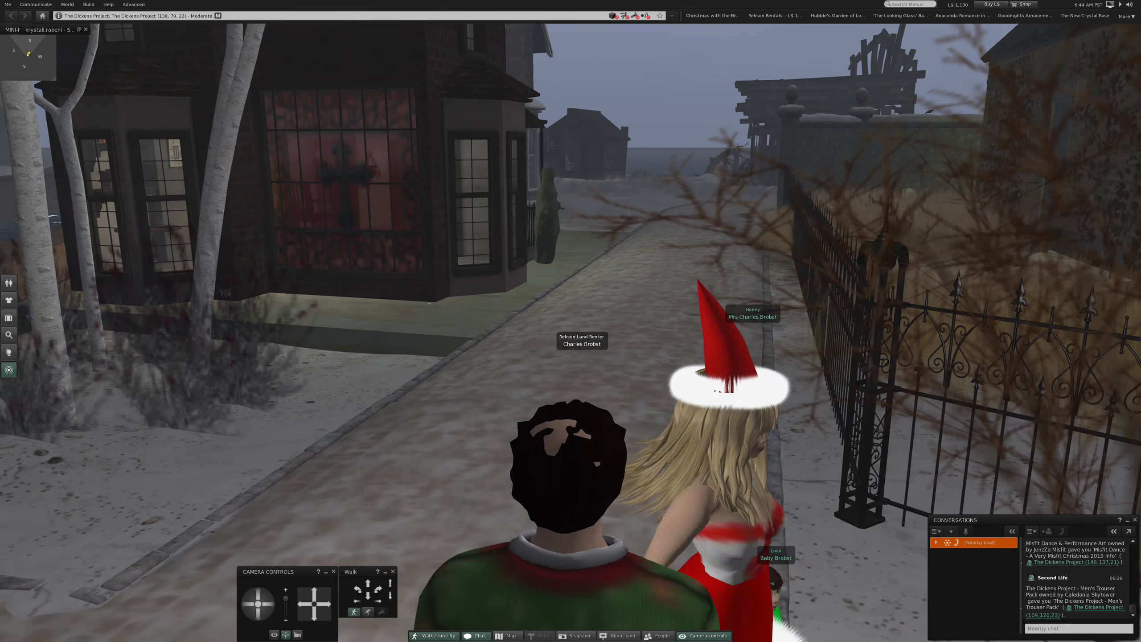
# Step: Walk down the lane past the companion toward the seaside shacks
pyautogui.press('Right')
pyautogui.press('Up')
pyautogui.press('Up')
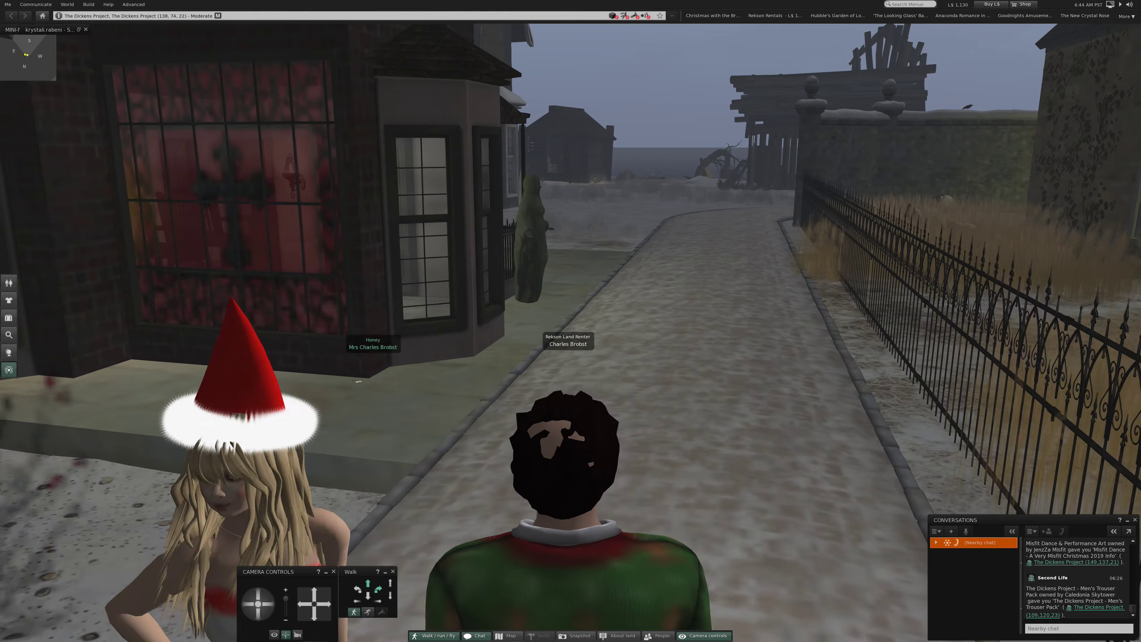
pyautogui.press('Up')
pyautogui.press('Up')
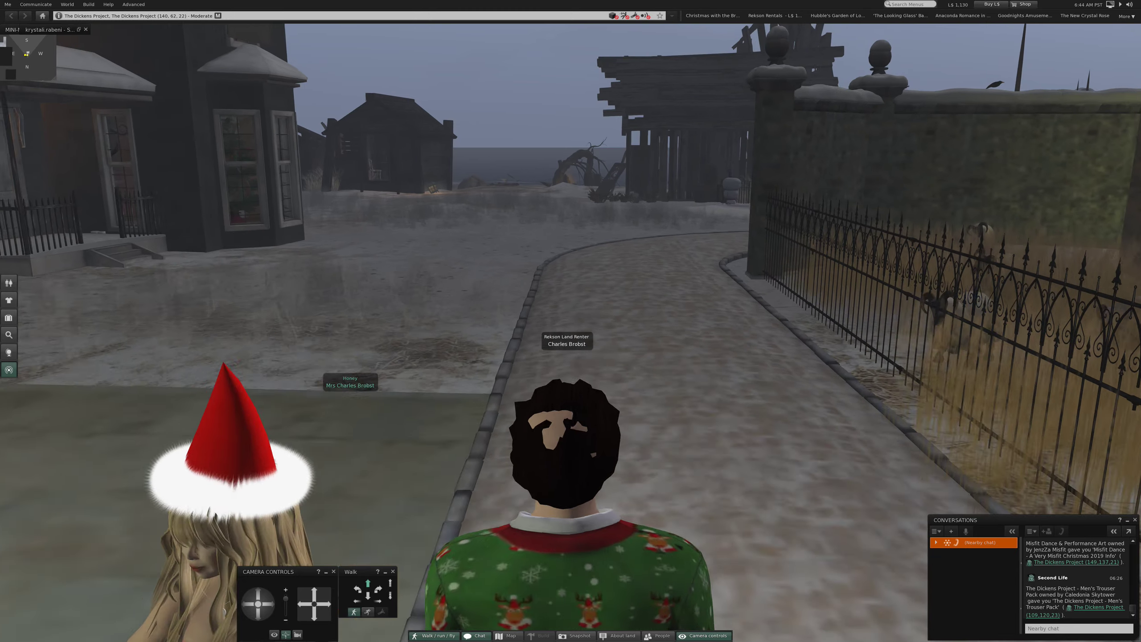
pyautogui.press('Up')
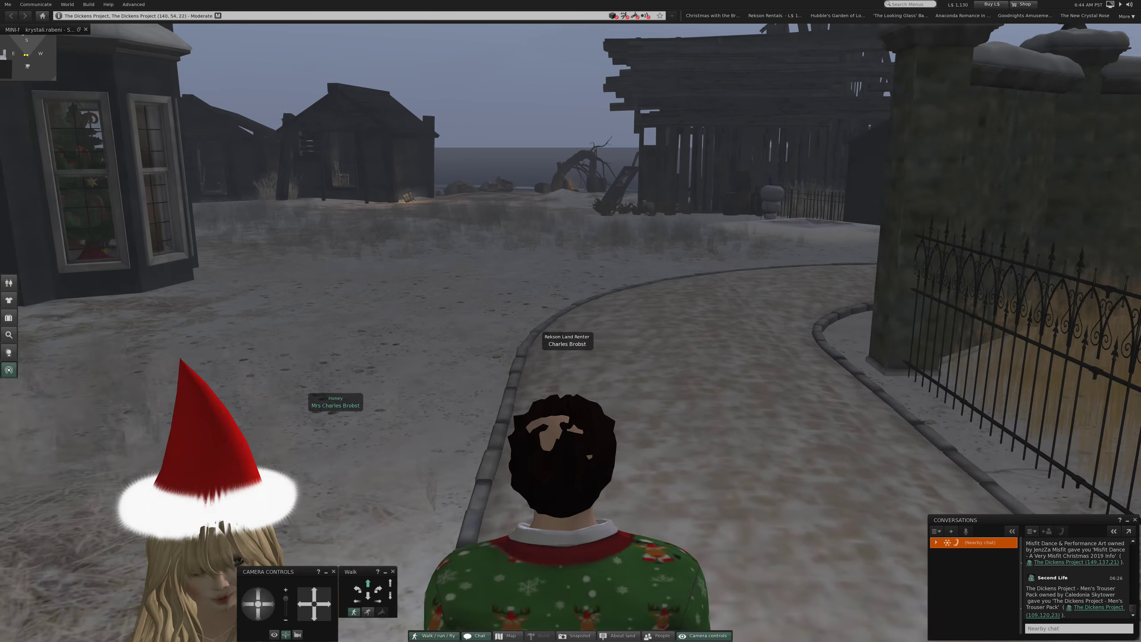
pyautogui.press('Up')
pyautogui.press('Up')
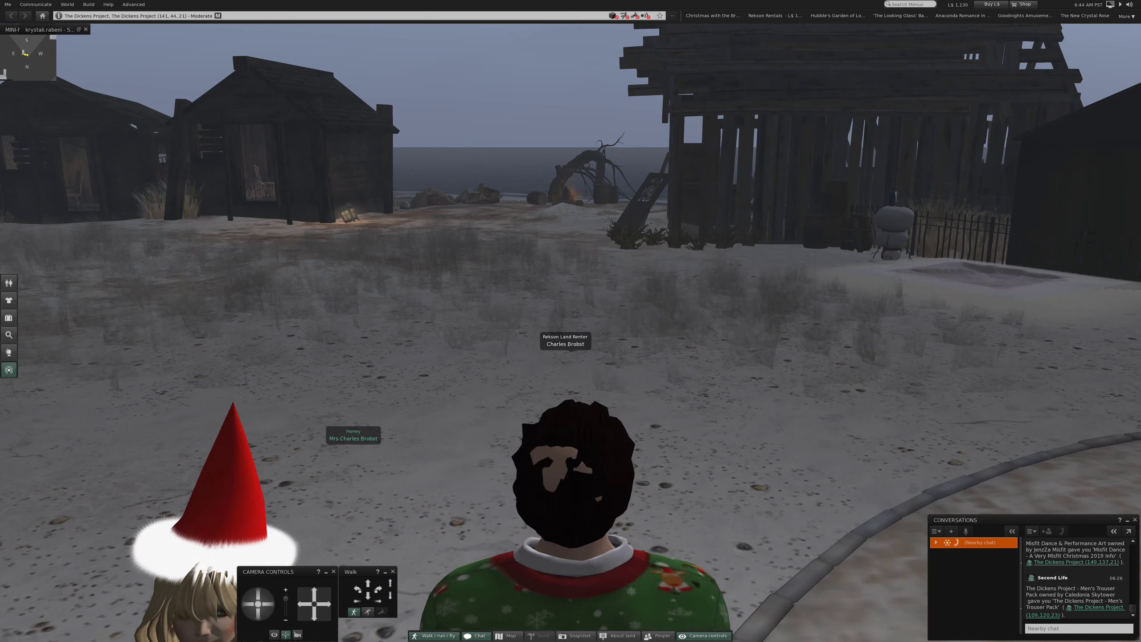
pyautogui.scroll(5, 353, 424)
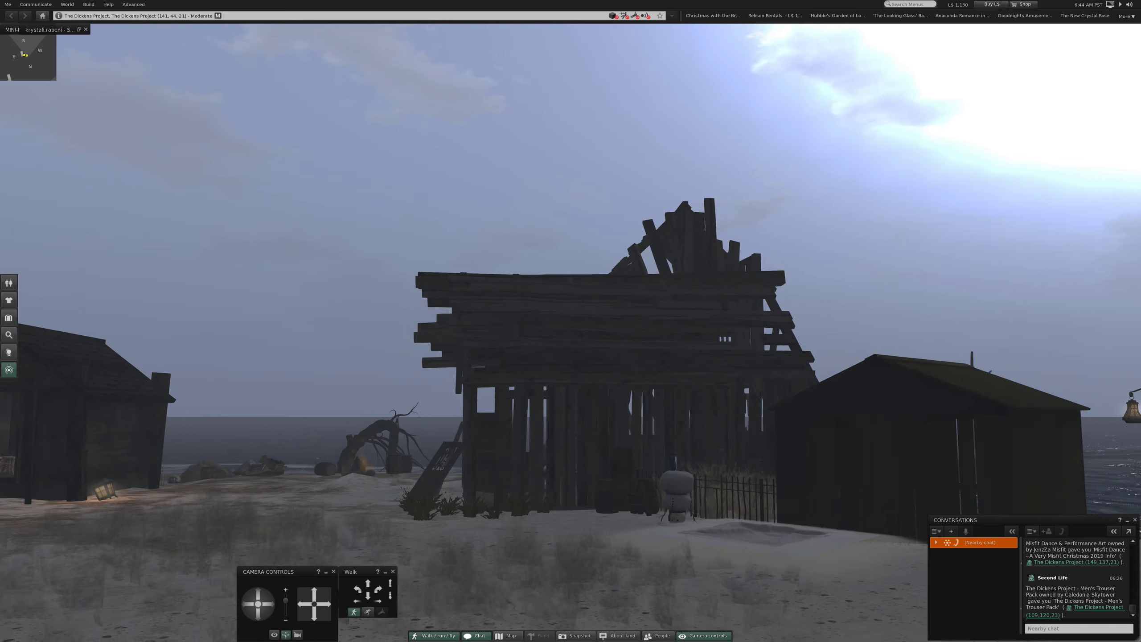
# Step: Circle the camera around the ruined shack, reset it, and face the bay-windowed house
pyautogui.moveTo(535, 312); pyautogui.dragTo(596, 188)
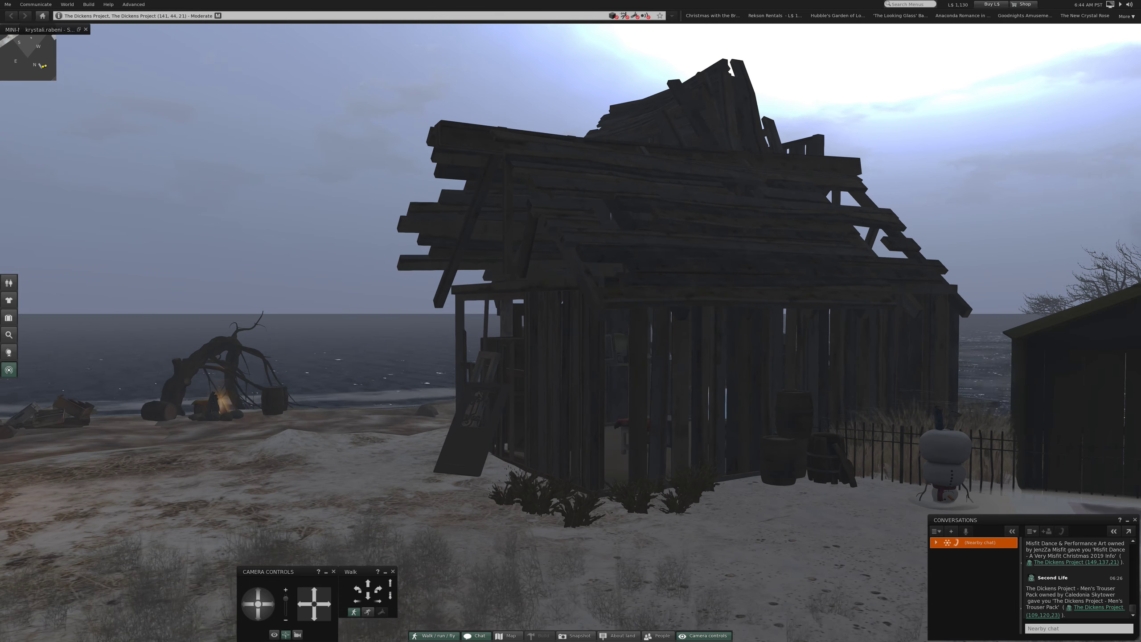
pyautogui.press('Escape')
pyautogui.press('Left')
pyautogui.press('Left')
pyautogui.press('Left')
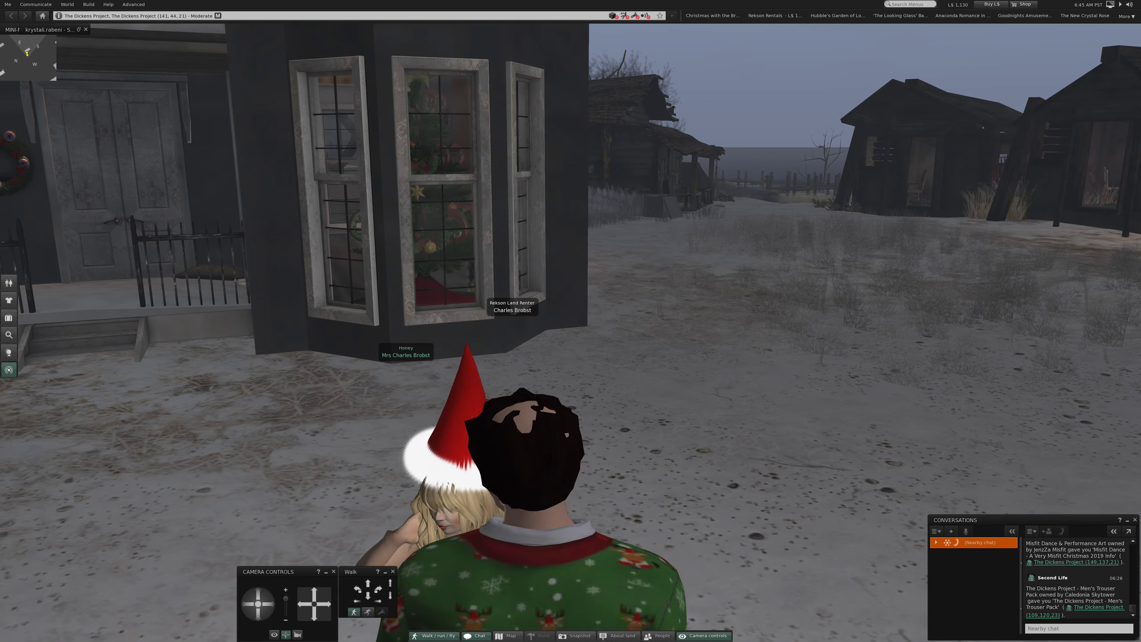
pyautogui.scroll(5, 571, 268)
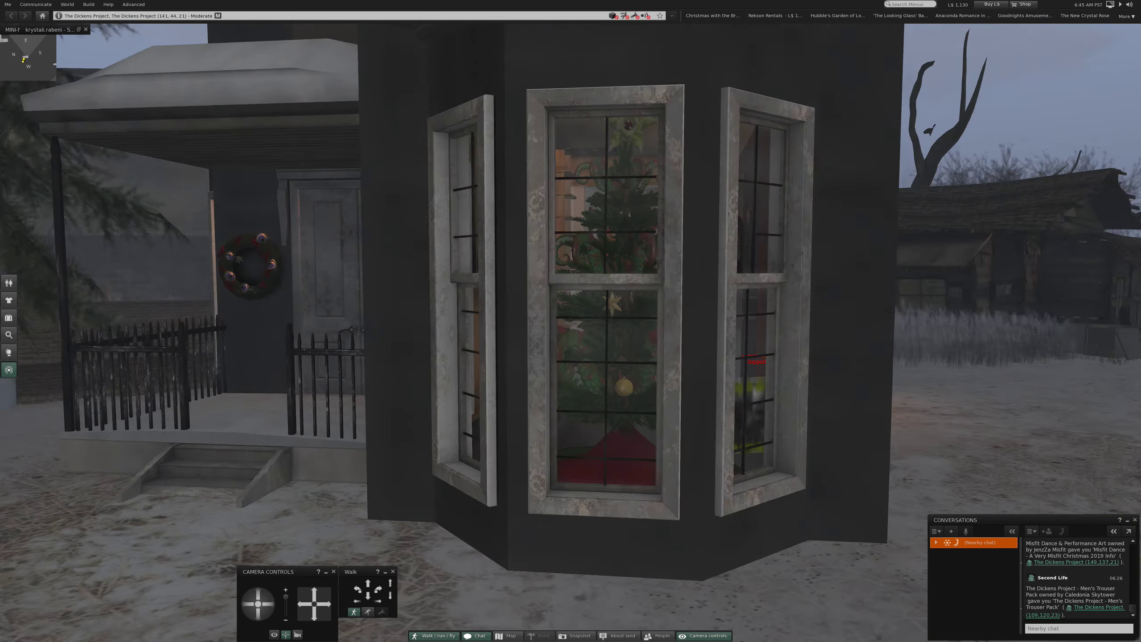
pyautogui.scroll(5, 571, 268)
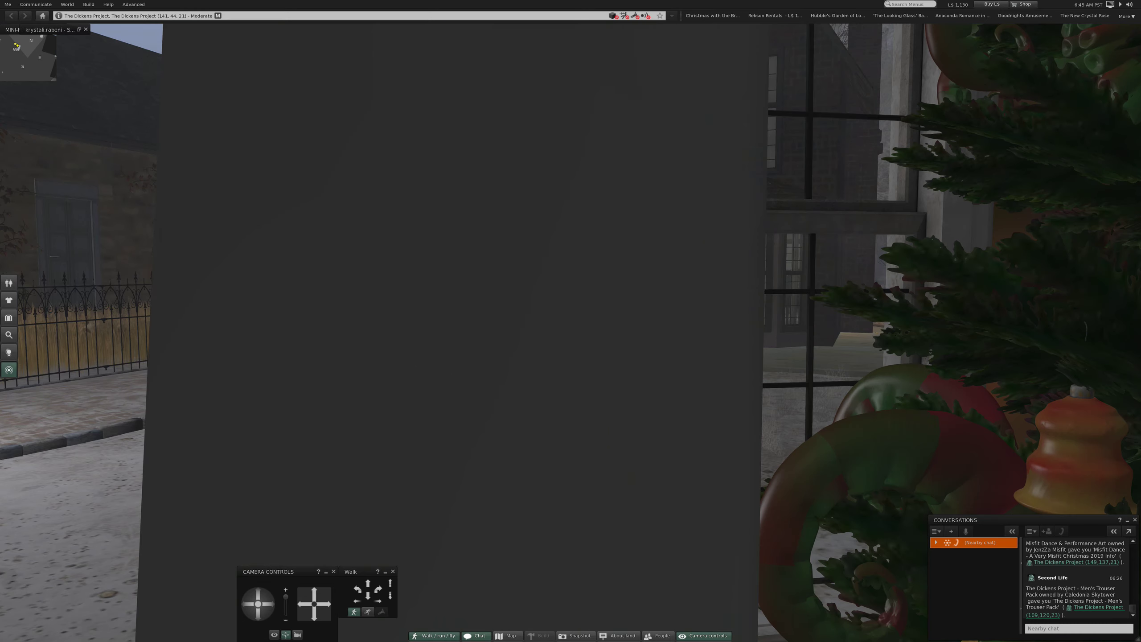
pyautogui.scroll(3, 570, 268)
pyautogui.scroll(-5, 571, 267)
pyautogui.scroll(-5, 571, 268)
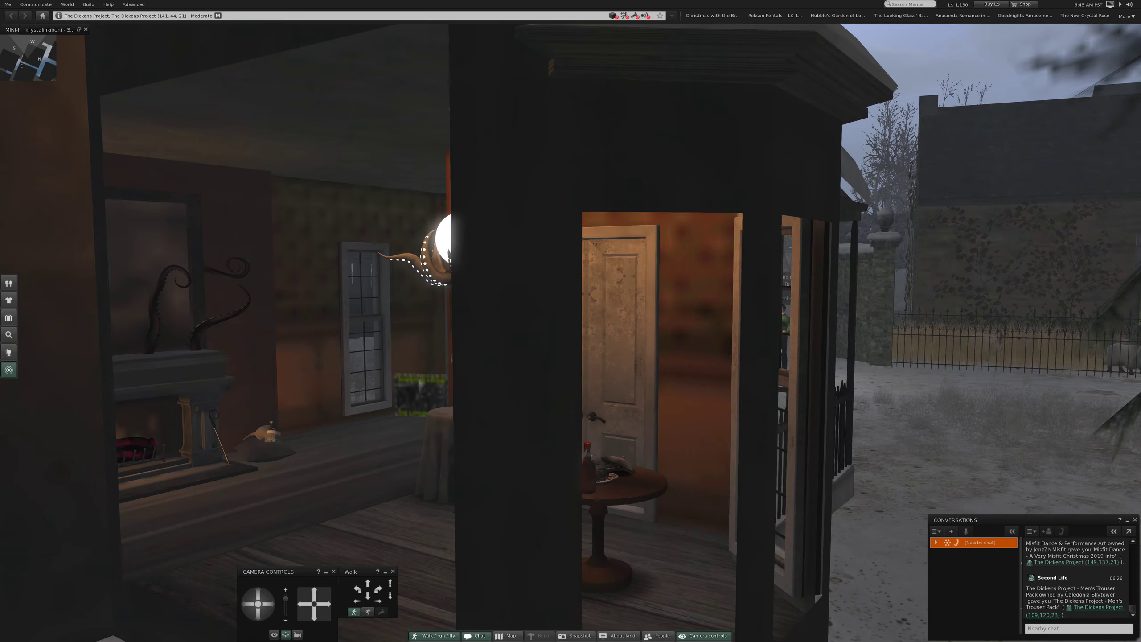
pyautogui.scroll(-3, 570, 267)
pyautogui.scroll(2, 571, 268)
pyautogui.scroll(4, 571, 268)
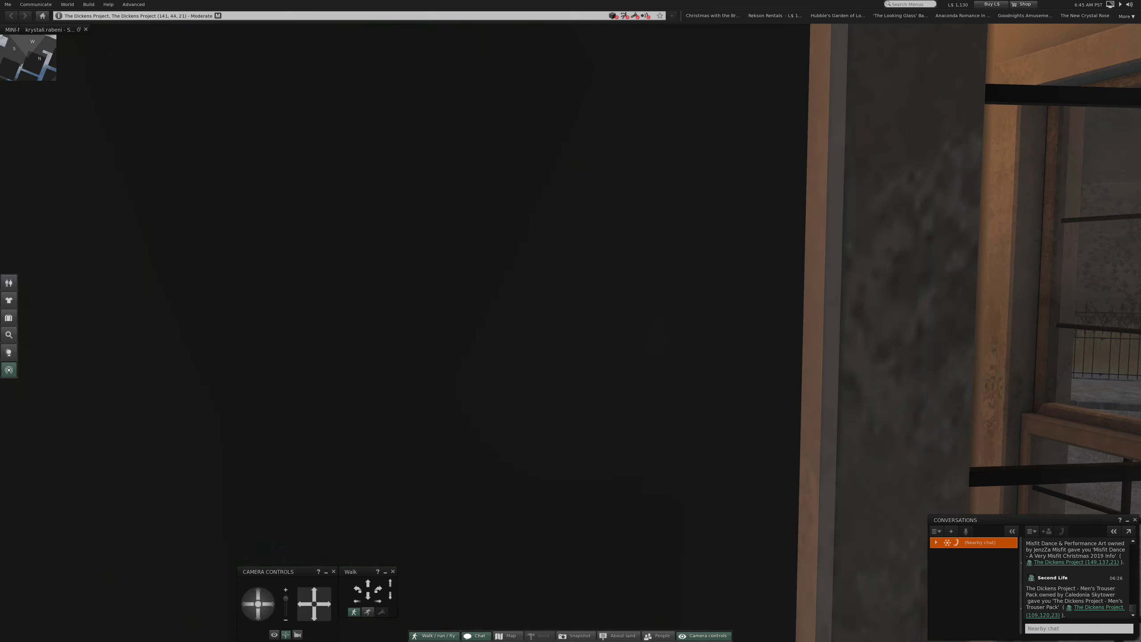
pyautogui.scroll(4, 570, 268)
pyautogui.scroll(2, 570, 268)
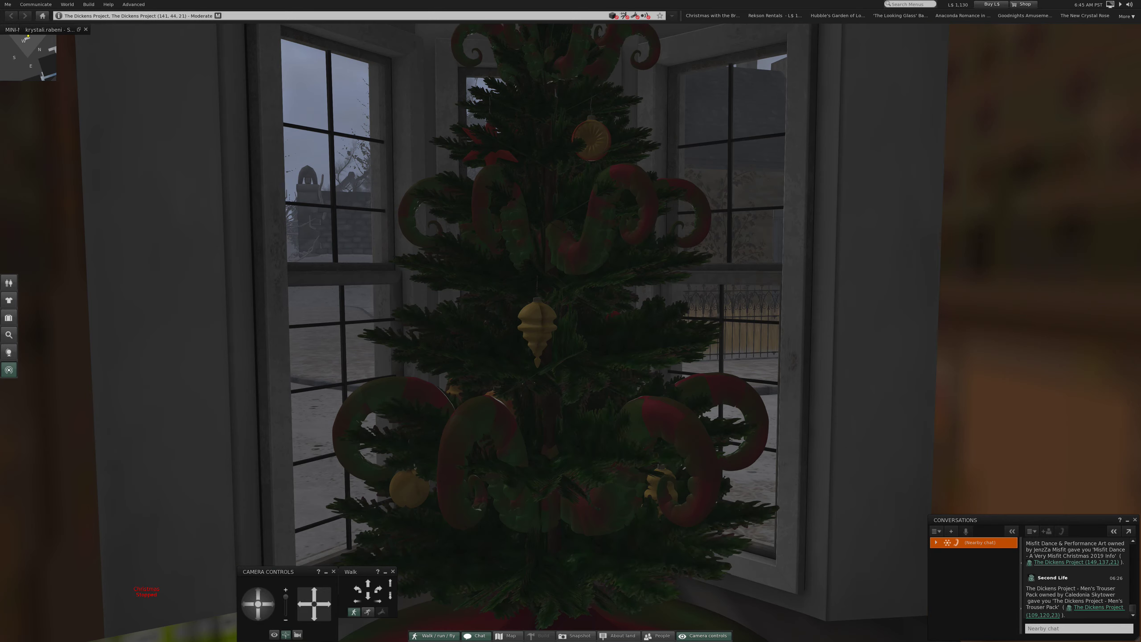
pyautogui.scroll(-3, 571, 268)
pyautogui.scroll(-3, 571, 268)
pyautogui.scroll(-2, 570, 268)
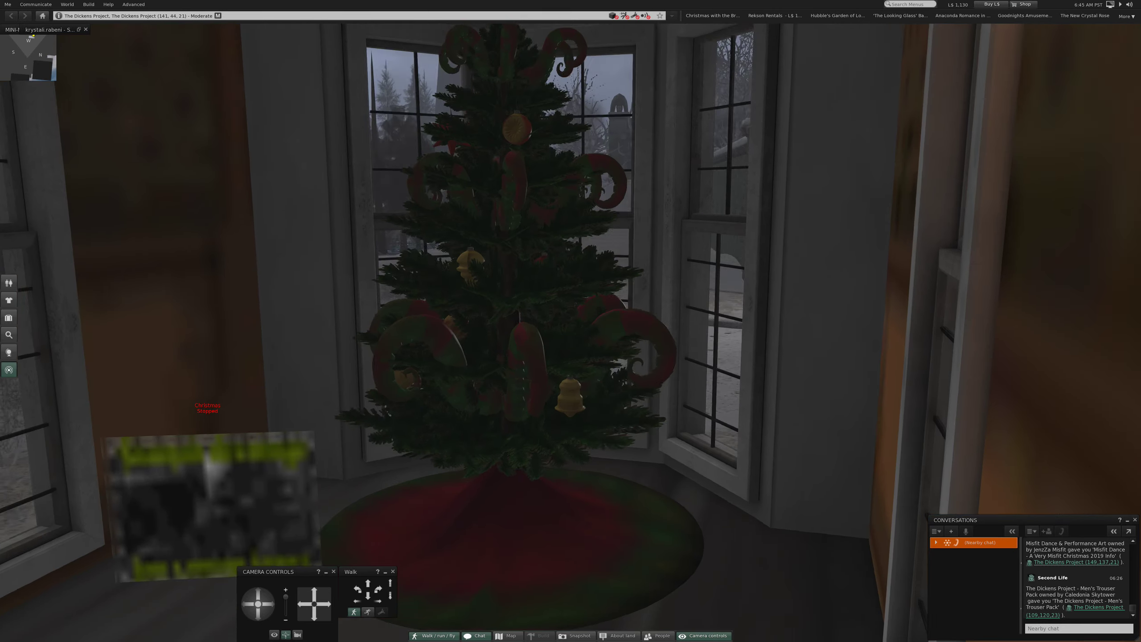
pyautogui.scroll(-2, 571, 268)
pyautogui.scroll(-2, 571, 267)
pyautogui.scroll(-1, 571, 268)
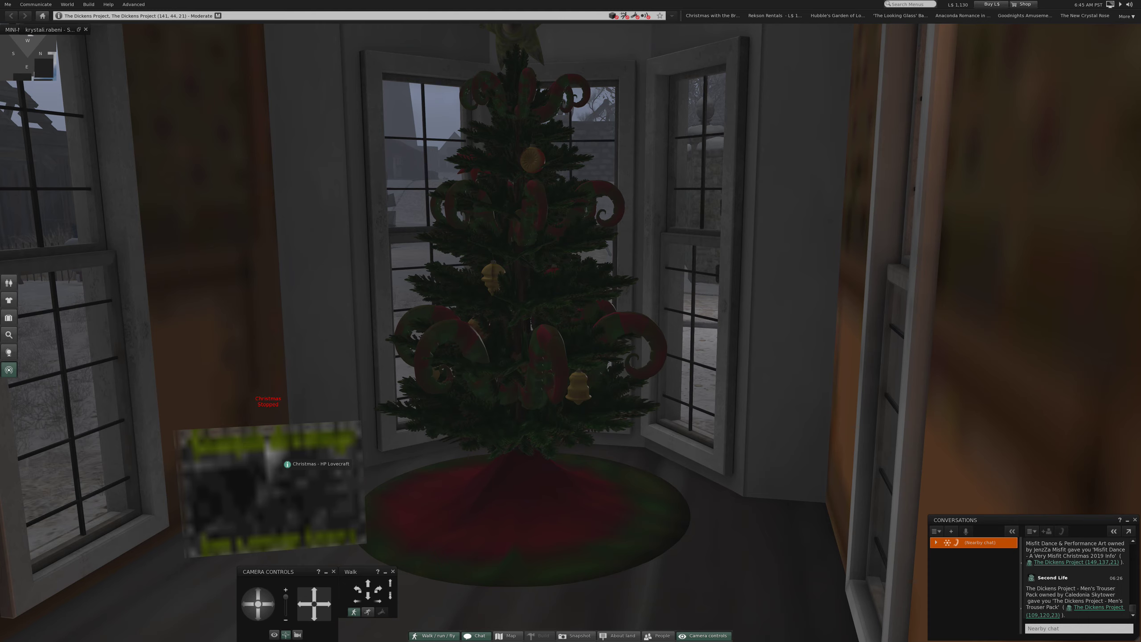
pyautogui.scroll(-3, 571, 267)
pyautogui.scroll(-2, 571, 268)
pyautogui.scroll(-1, 571, 267)
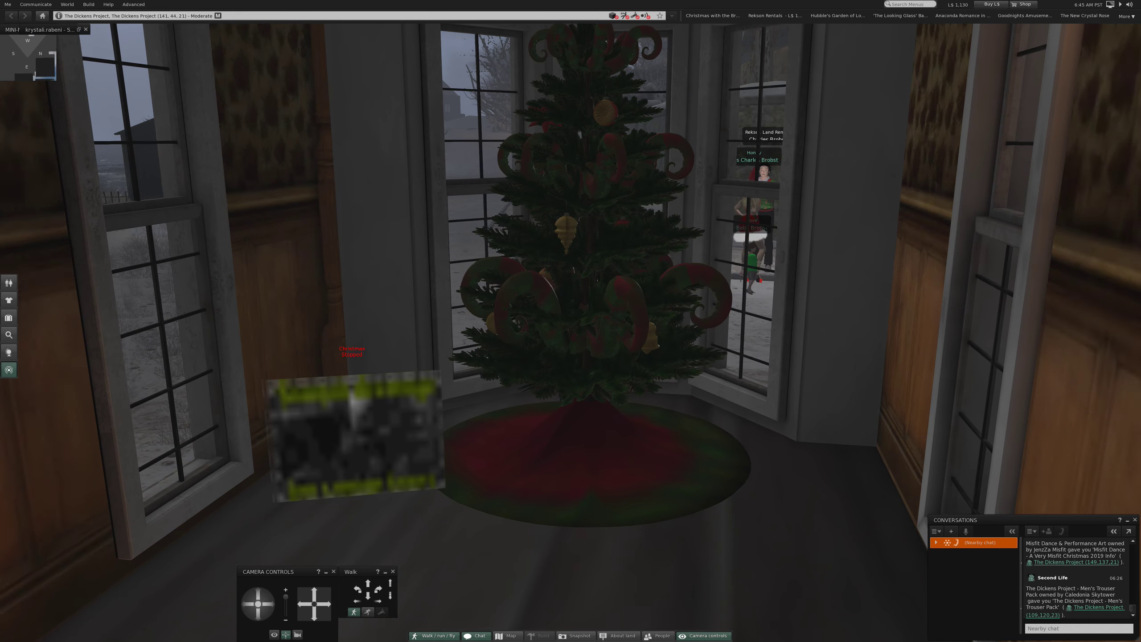
pyautogui.scroll(-2, 570, 267)
pyautogui.scroll(-2, 571, 268)
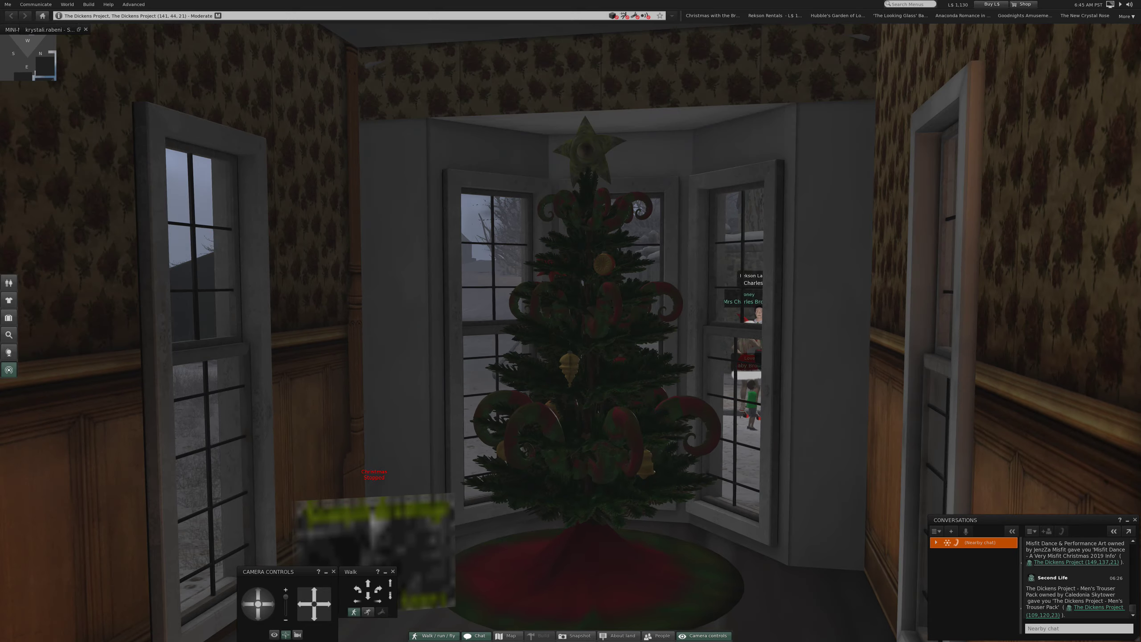
pyautogui.scroll(-1, 571, 267)
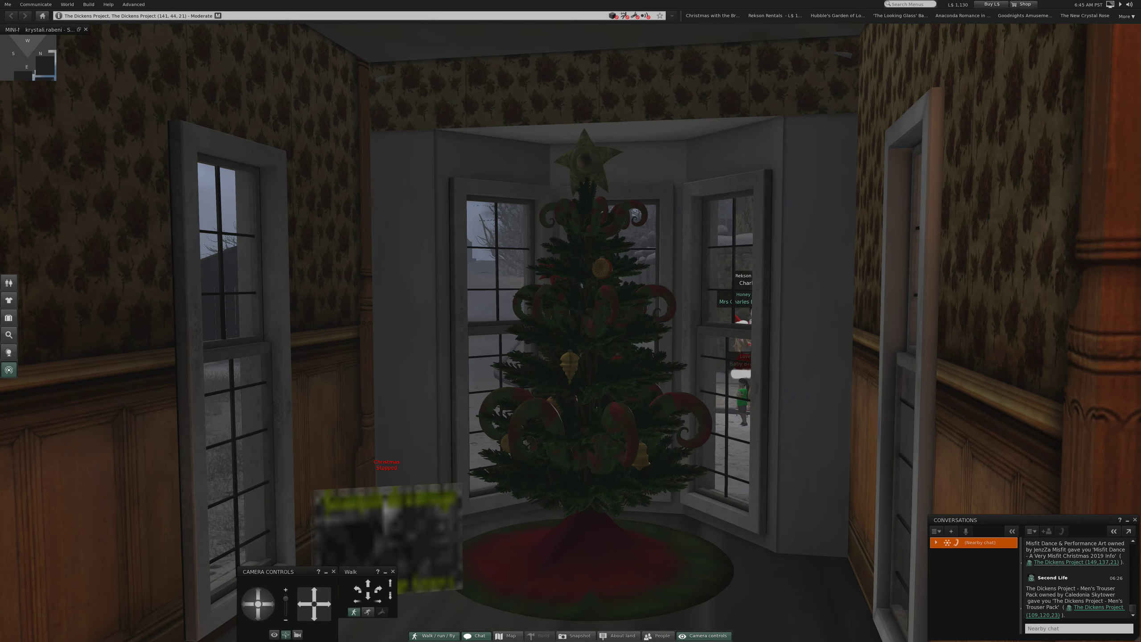
# Step: Turn past the Seasons Greetings sign and tentacle statue and close in on the fireplace
pyautogui.press('Left')
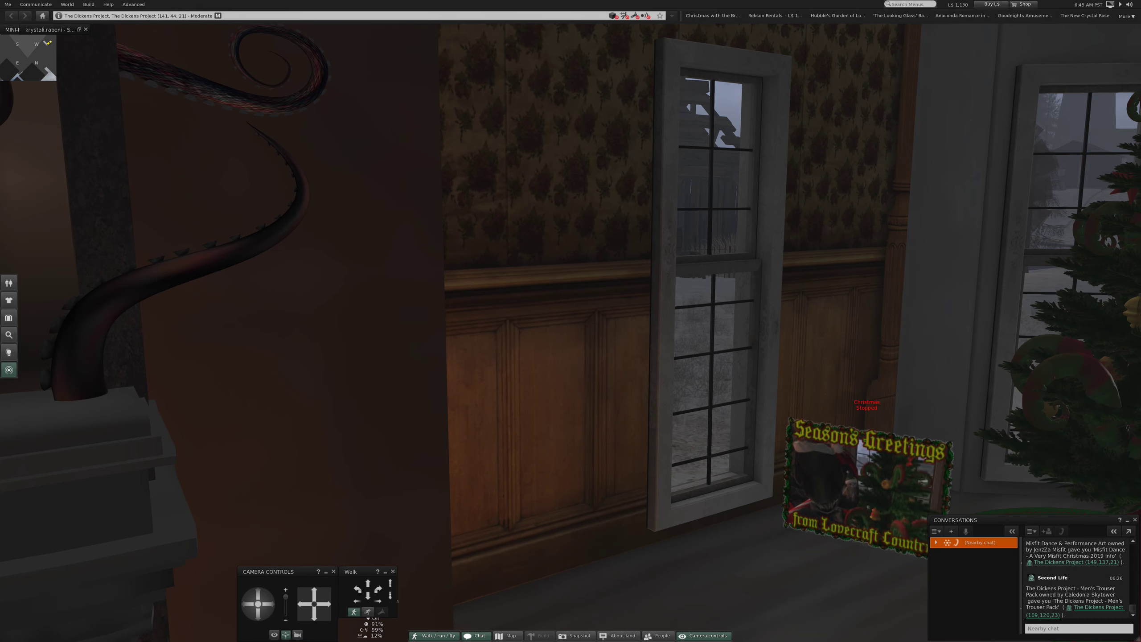
pyautogui.press('Left')
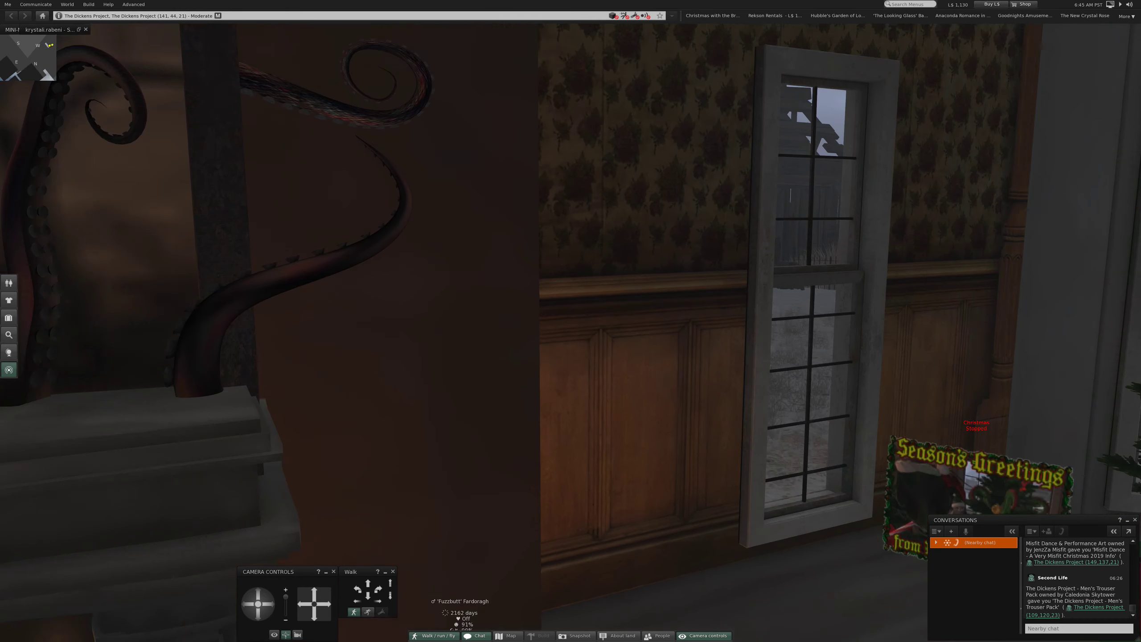
pyautogui.press('Escape')
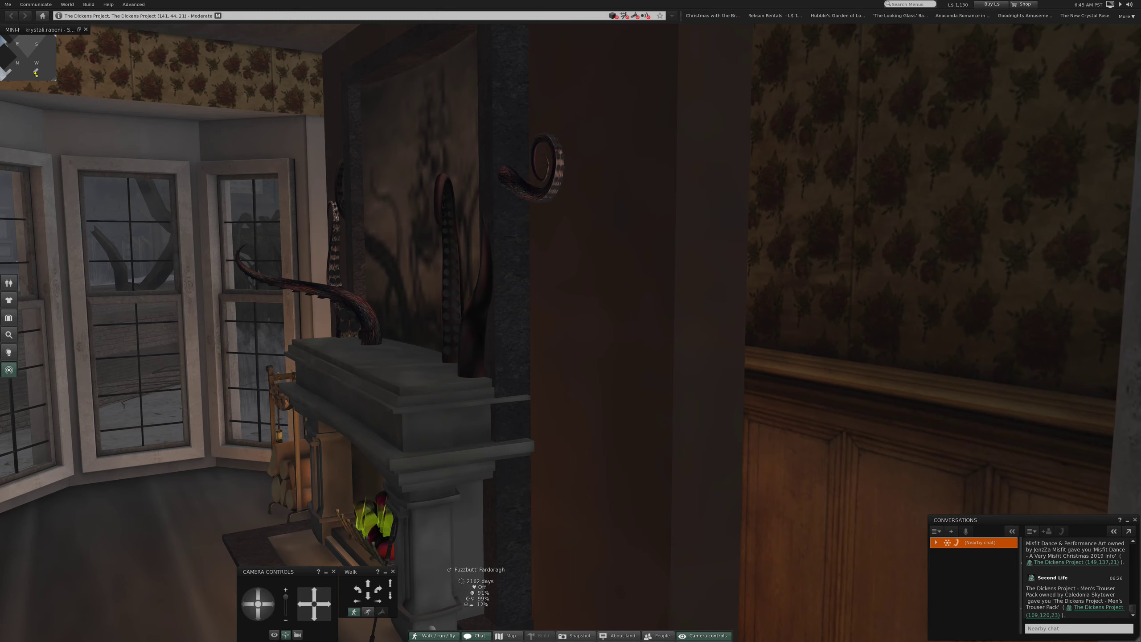
pyautogui.press('Up')
pyautogui.press('Up')
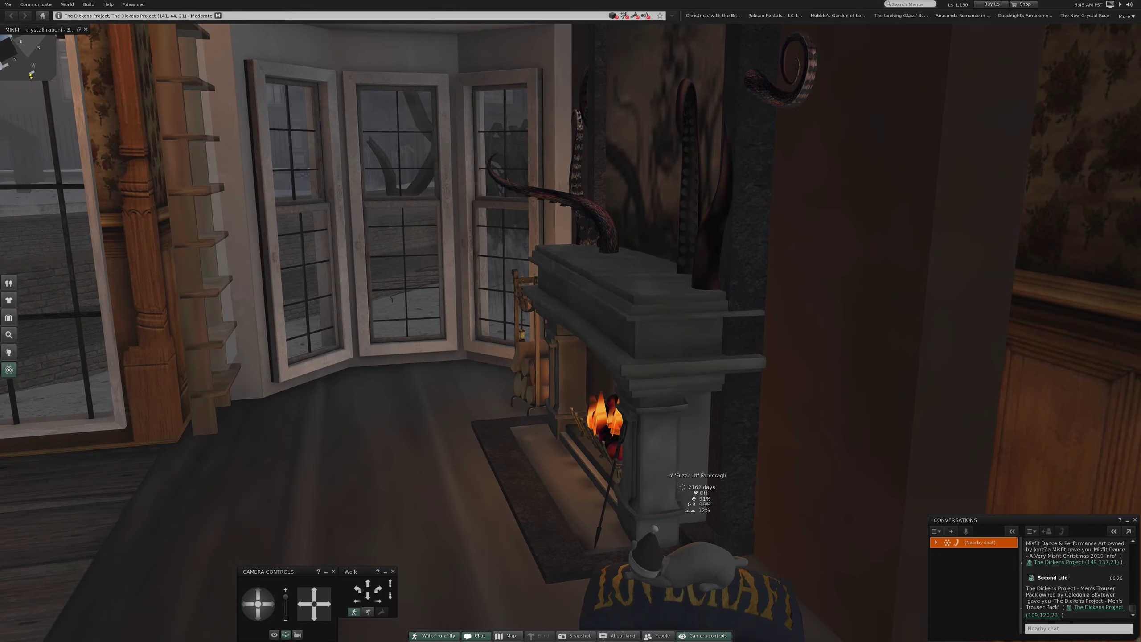
pyautogui.press('Up')
pyautogui.press('Up')
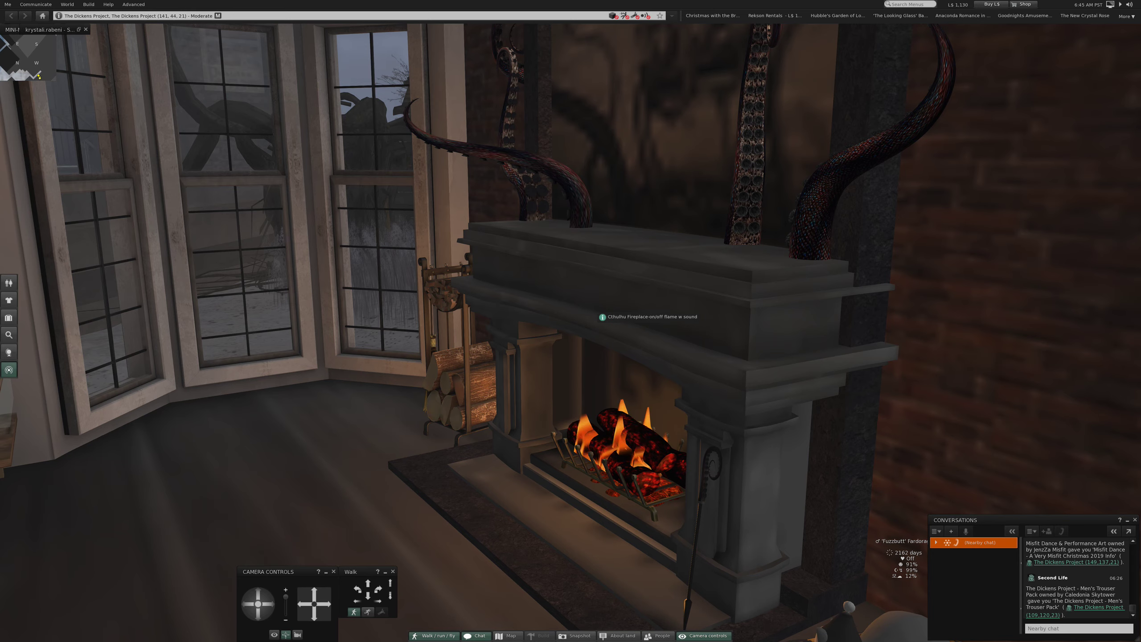
# Step: Orbit the fireplace, then pan past the windows and trophy to the bay-window round table
pyautogui.click(1109, 16)
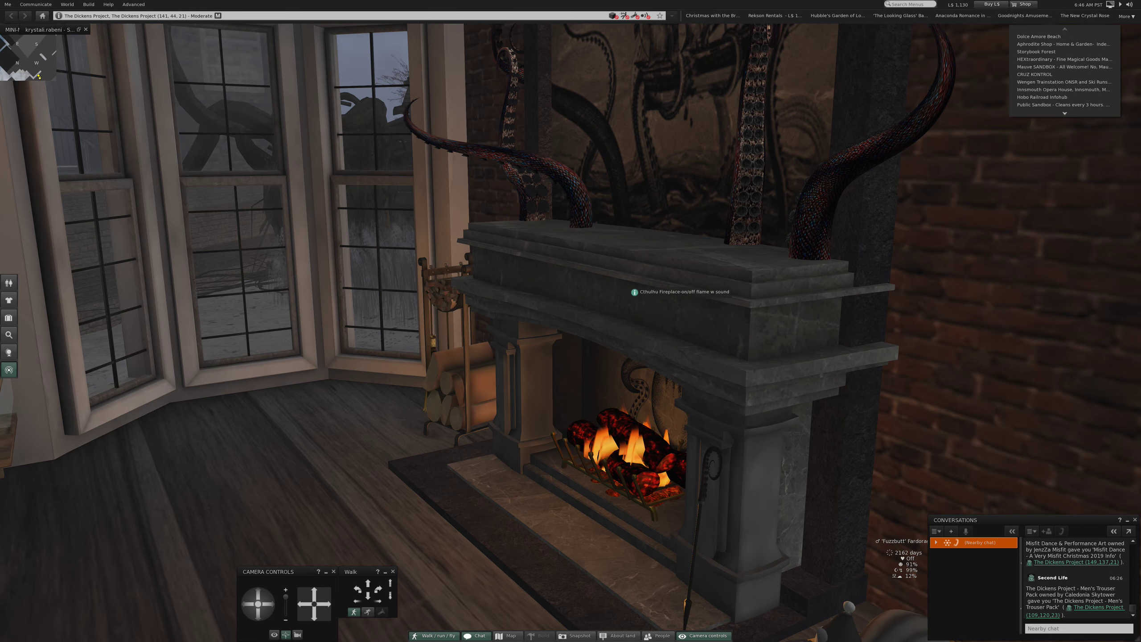
pyautogui.scroll(1, 633, 292)
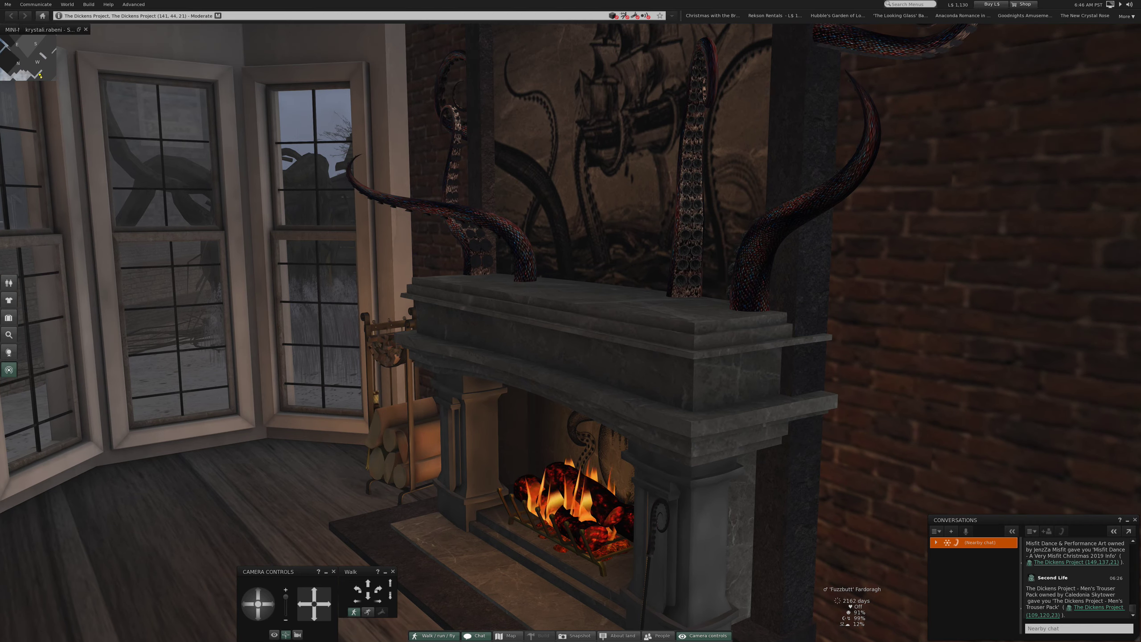
pyautogui.moveTo(575, 348); pyautogui.dragTo(499, 321)
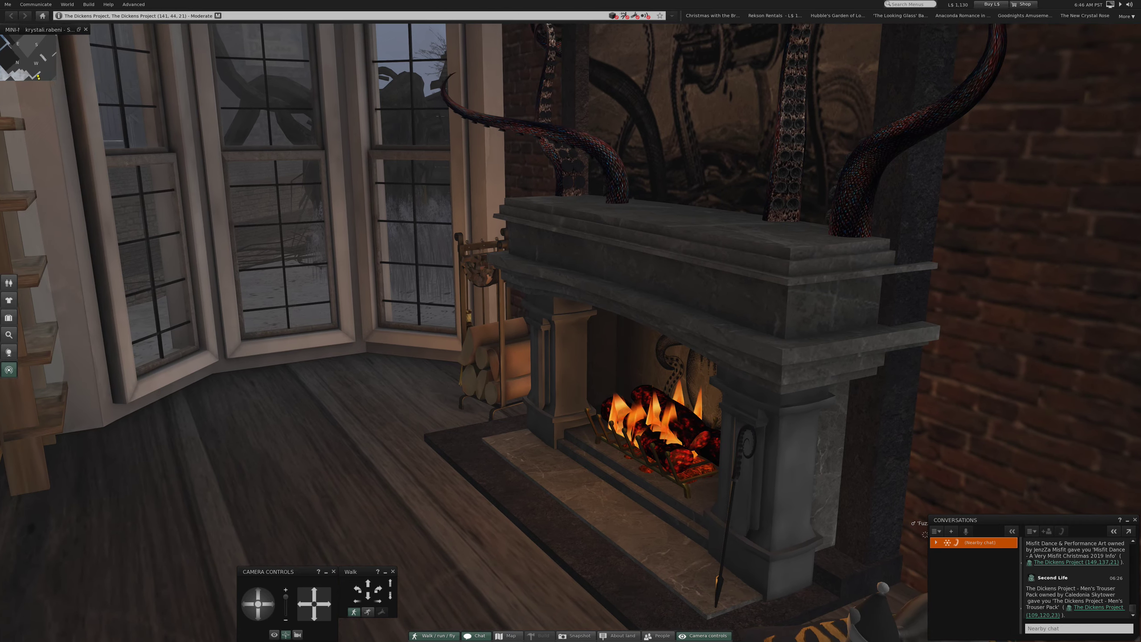
pyautogui.scroll(1, 625, 344)
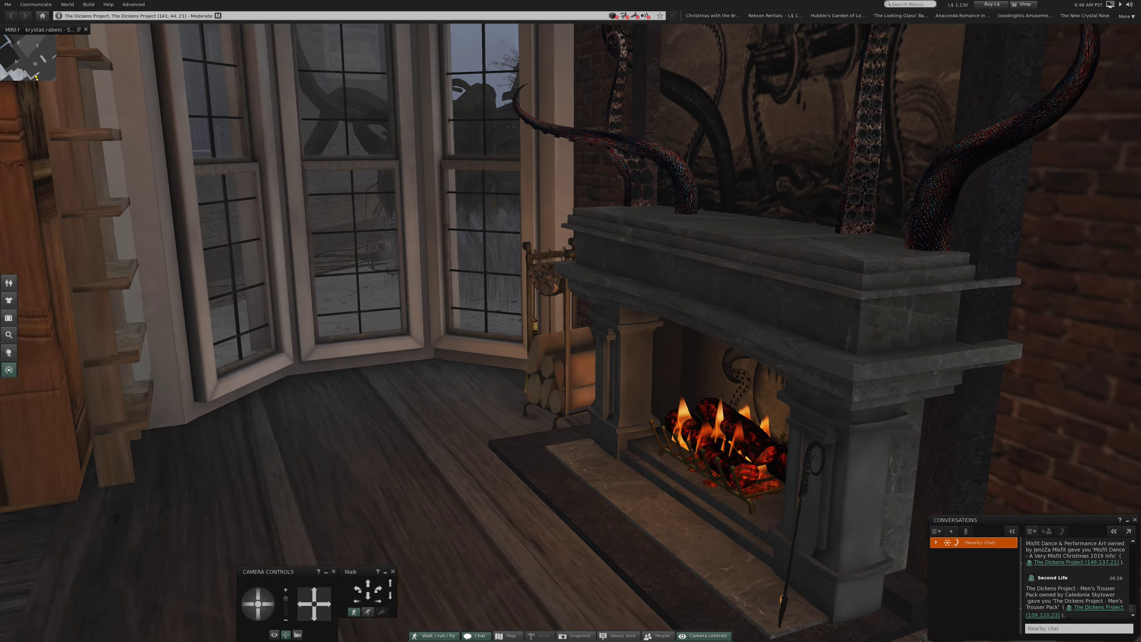
pyautogui.moveTo(572, 322); pyautogui.dragTo(713, 322)
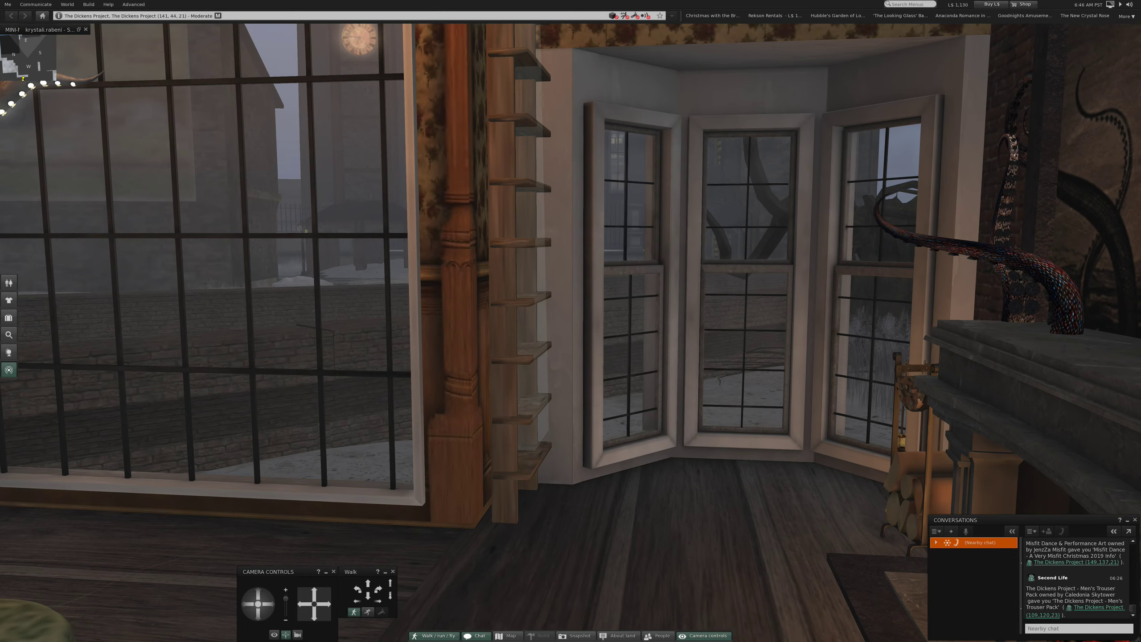
pyautogui.moveTo(571, 321); pyautogui.dragTo(714, 322)
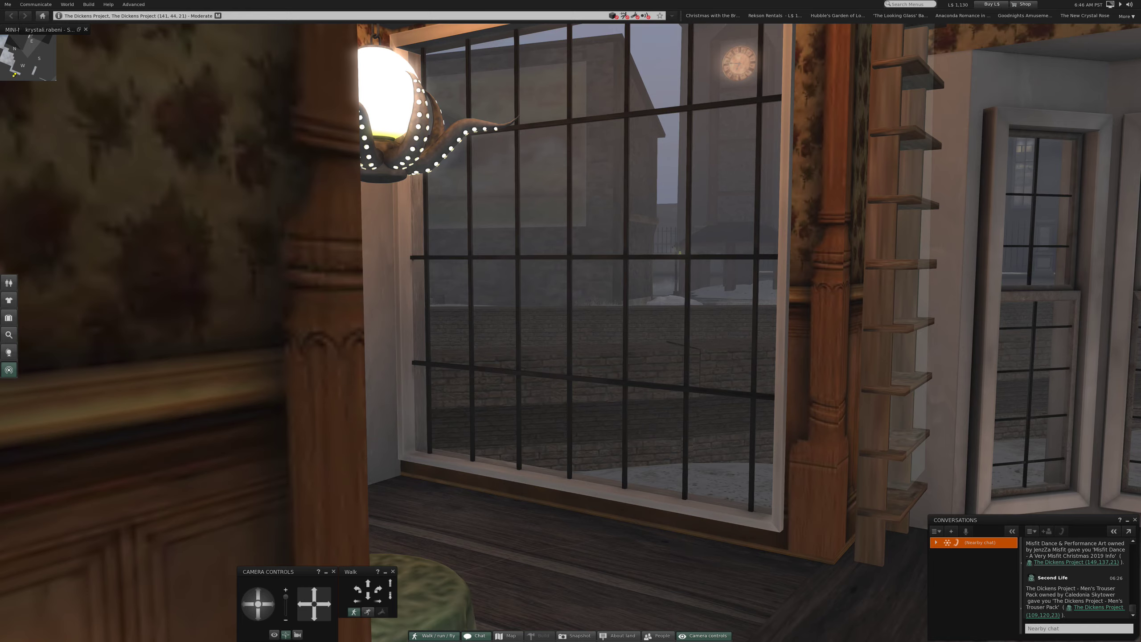
pyautogui.moveTo(570, 320); pyautogui.dragTo(713, 321)
pyautogui.scroll(-3, 571, 321)
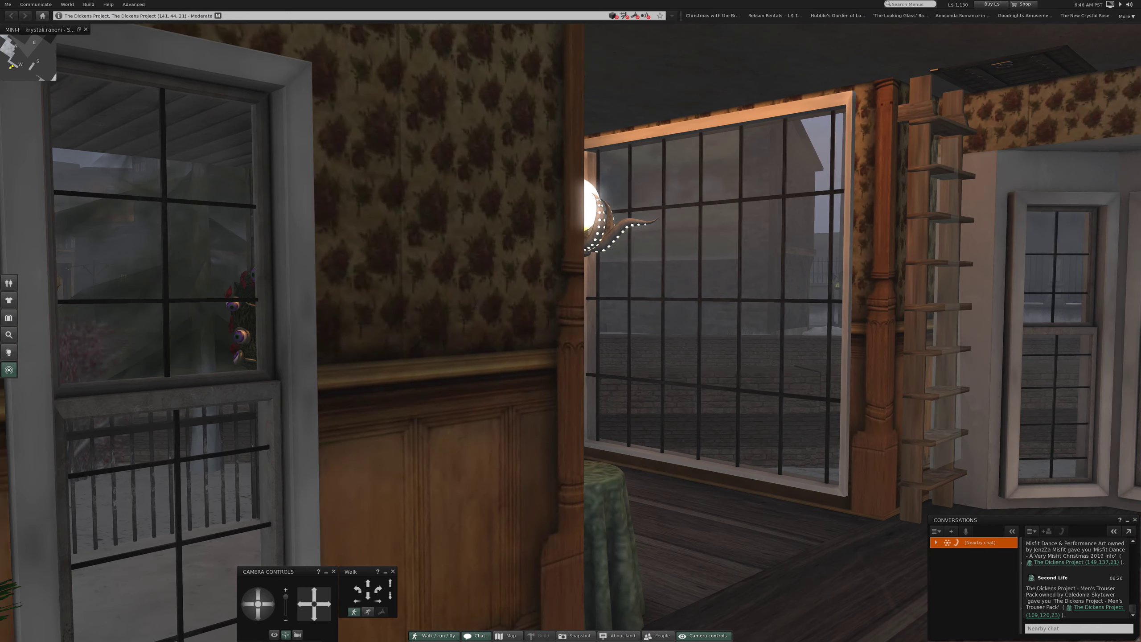
pyautogui.moveTo(571, 268)
pyautogui.mouseDown()
pyautogui.moveTo(571, 401)
pyautogui.moveTo(570, 268)
pyautogui.mouseUp()
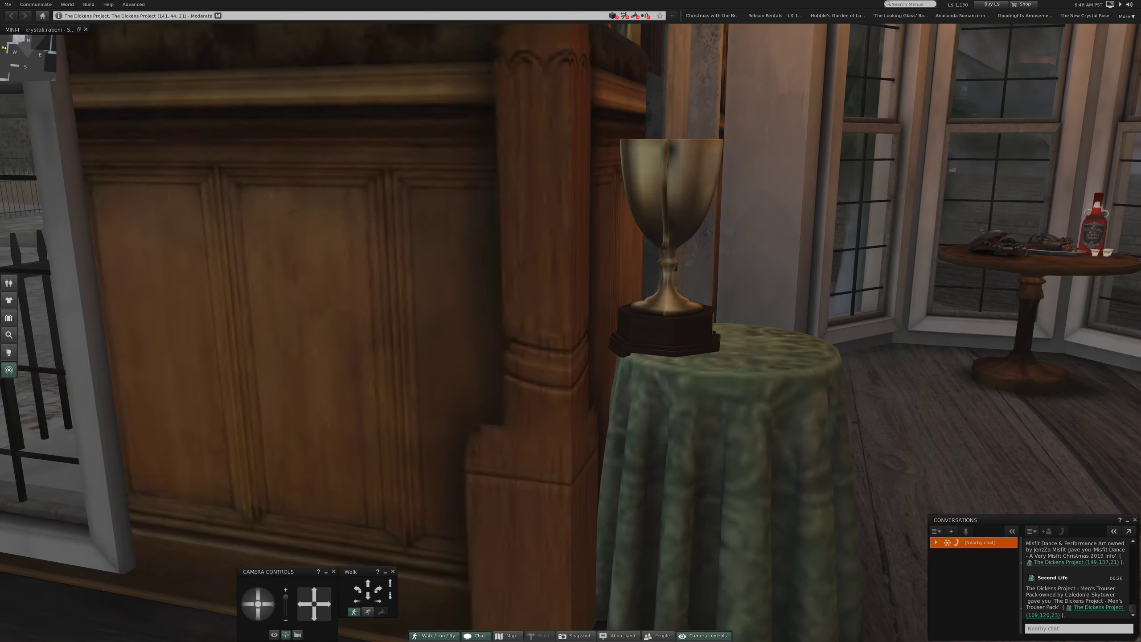
pyautogui.moveTo(571, 321); pyautogui.dragTo(625, 321)
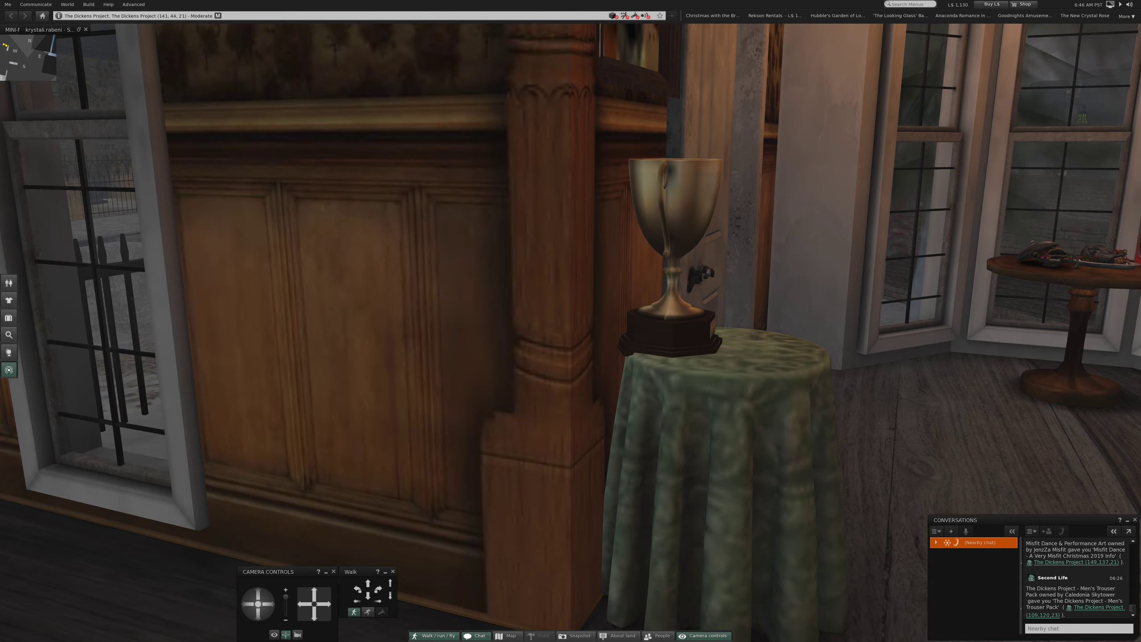
pyautogui.moveTo(571, 321); pyautogui.dragTo(446, 321)
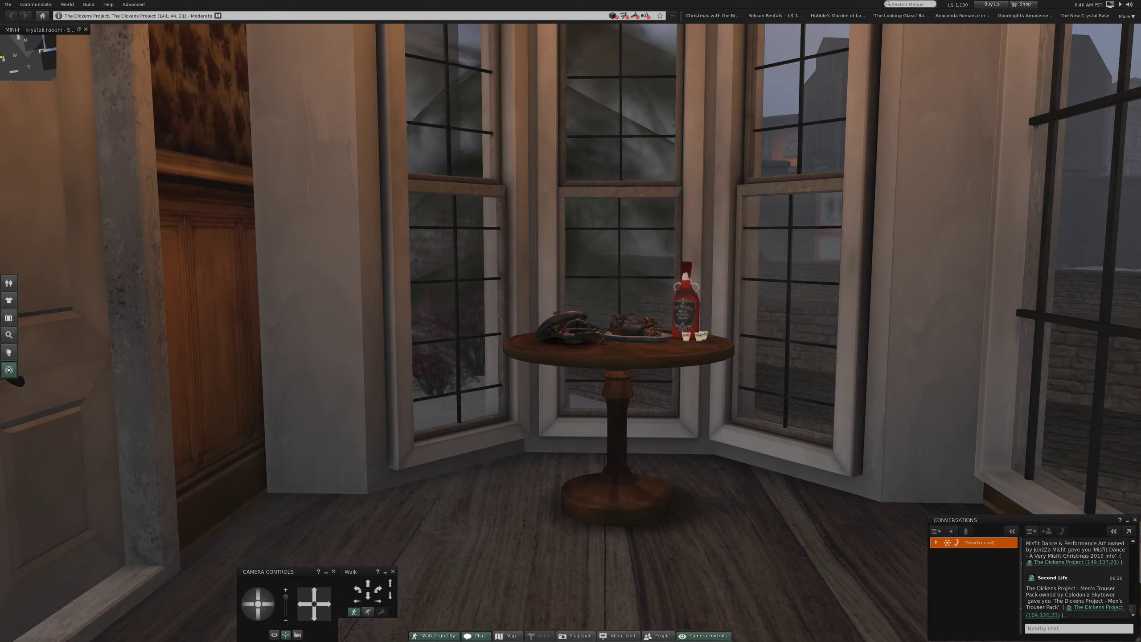
pyautogui.scroll(5, 570, 321)
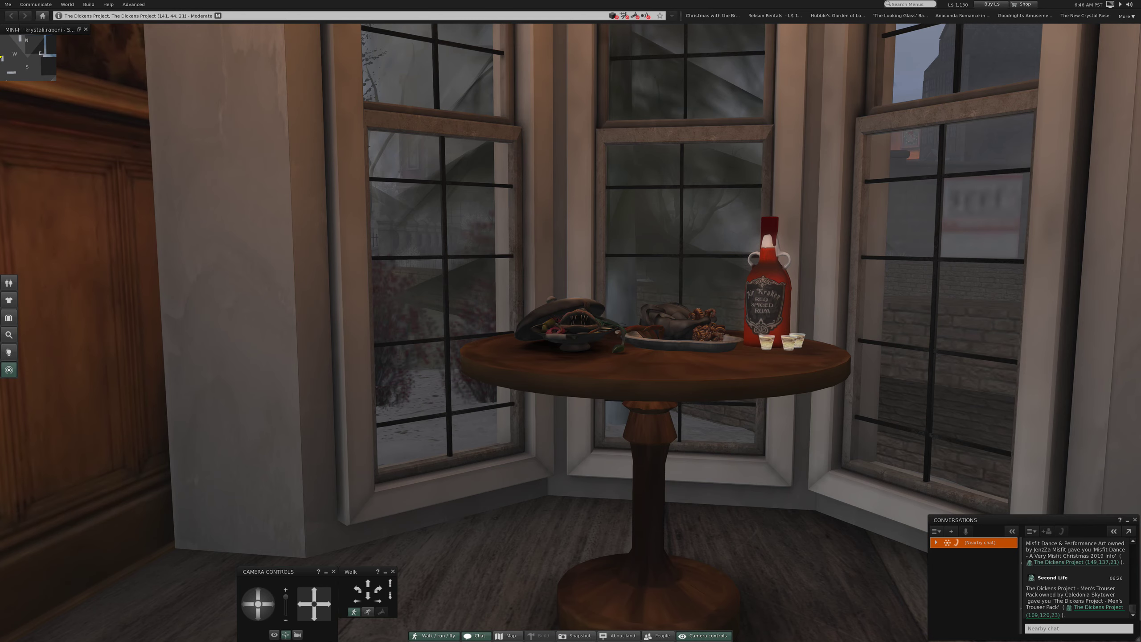
# Step: Walk up to the brick house and approach the man in green
pyautogui.press('Escape')
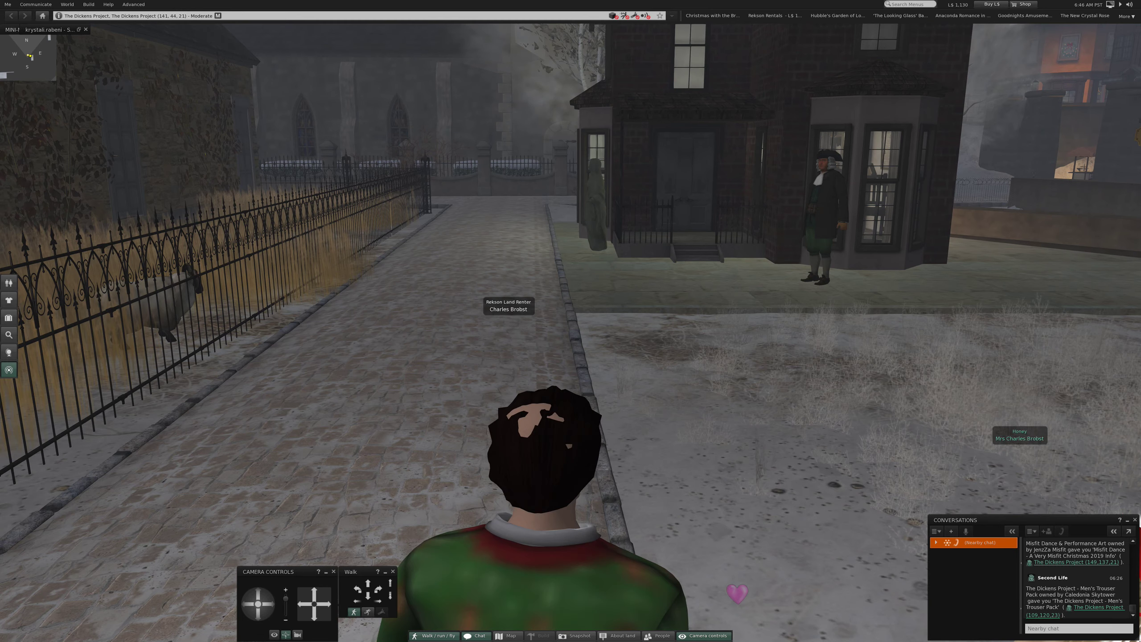
pyautogui.press('Up')
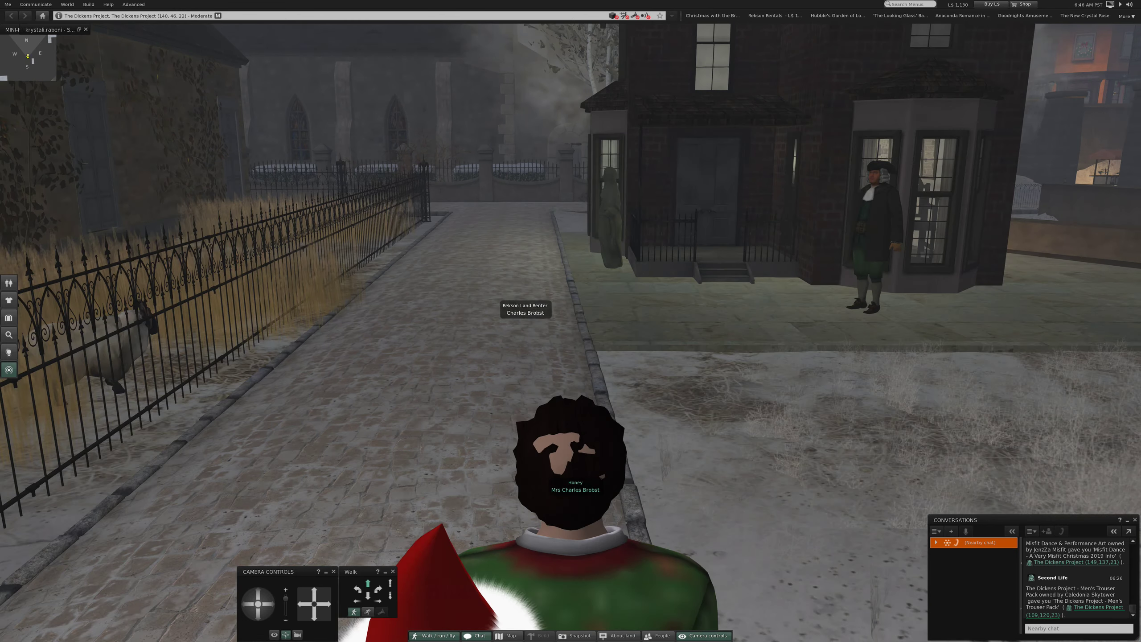
pyautogui.press('Up')
pyautogui.press('Up')
pyautogui.press('Up')
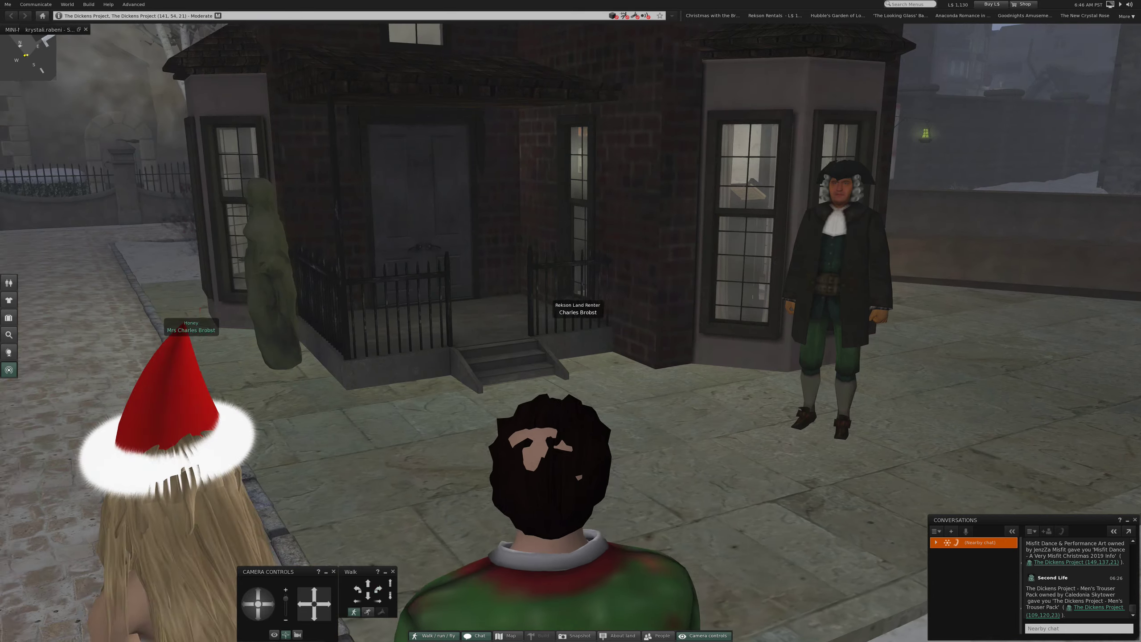
pyautogui.press('Right')
pyautogui.press('Right')
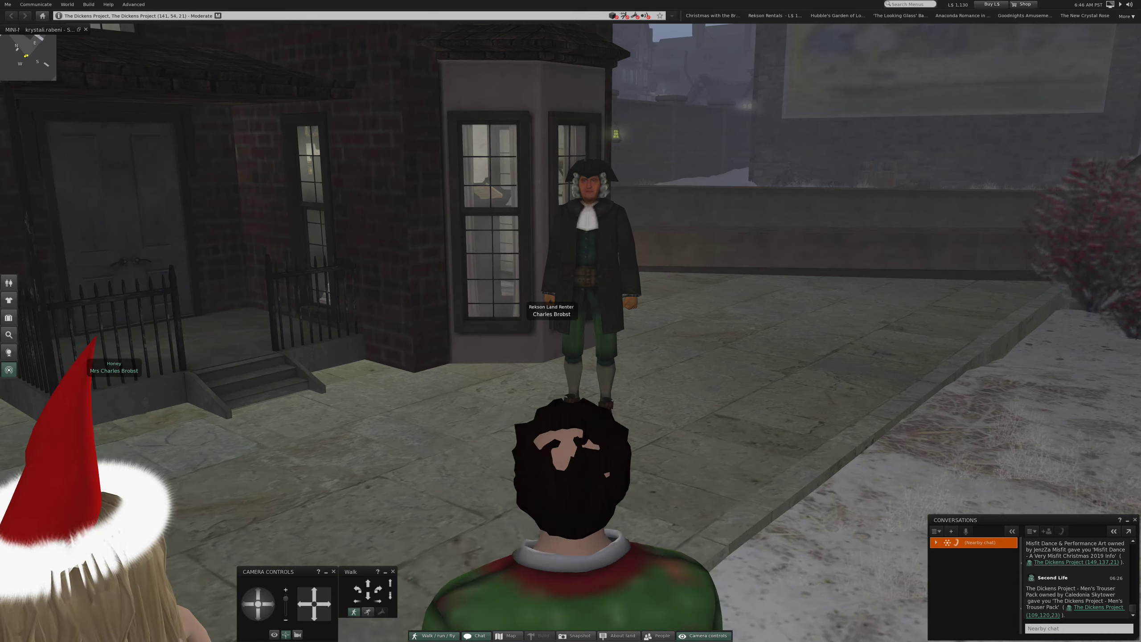
pyautogui.press('Up')
pyautogui.press('Up')
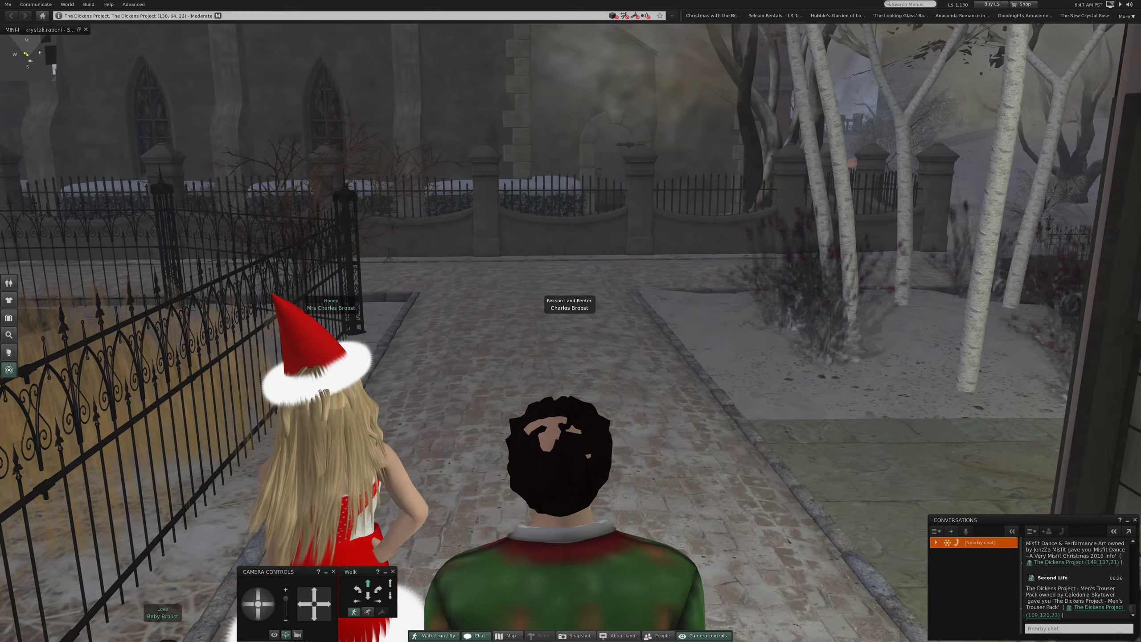
# Step: Walk to the church fence and along the path past the Santa-hat avatar
pyautogui.press('Up')
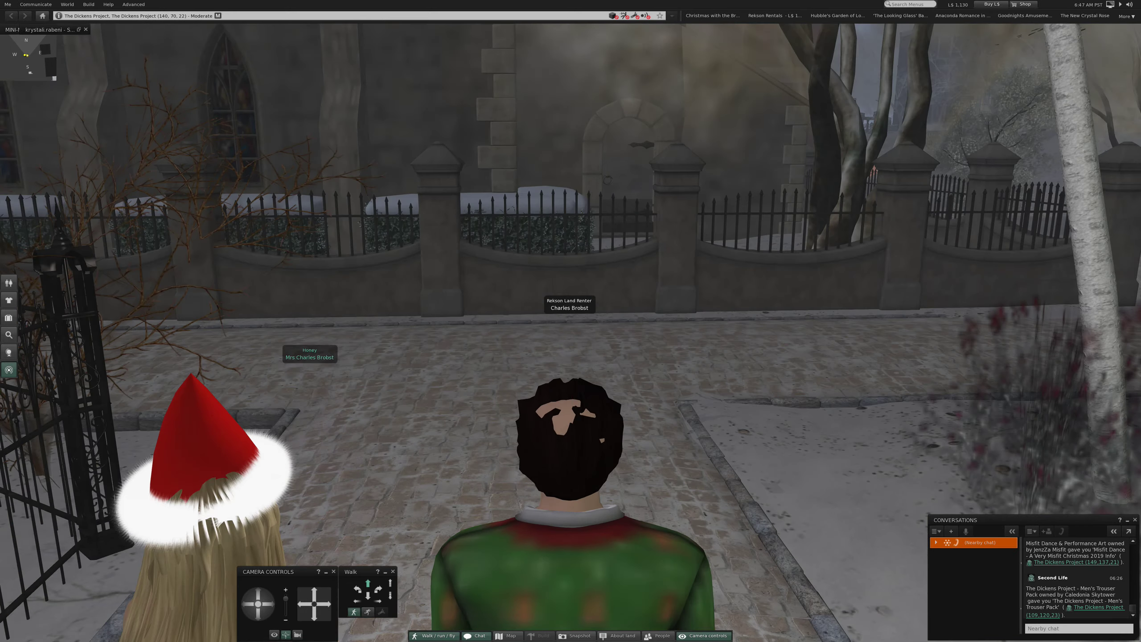
pyautogui.press('Up')
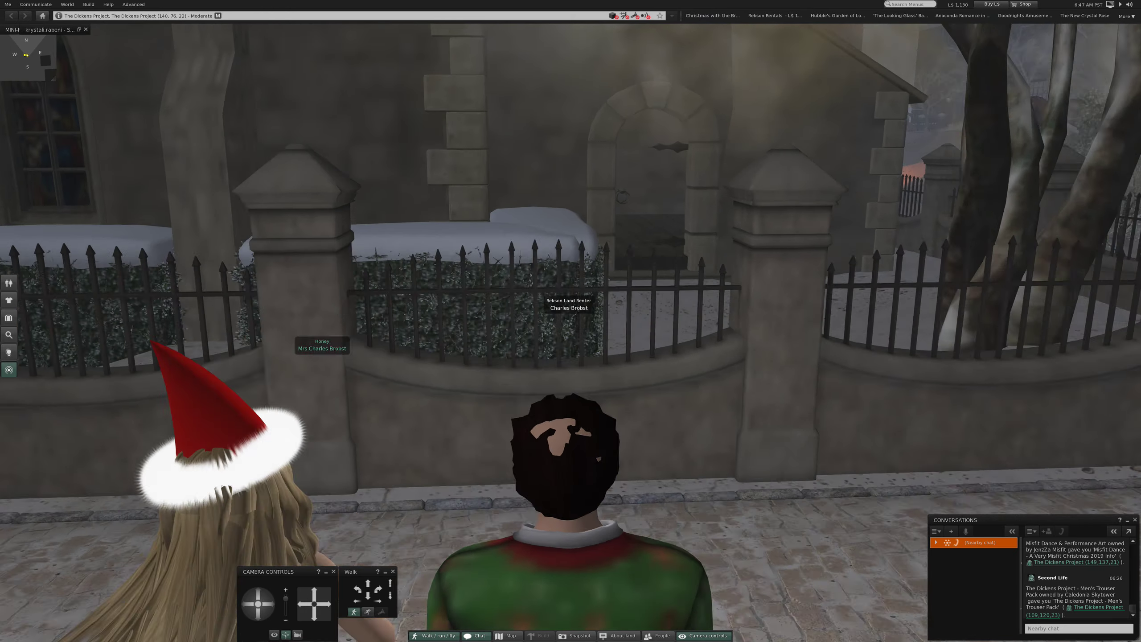
pyautogui.press('Left')
pyautogui.press('Left')
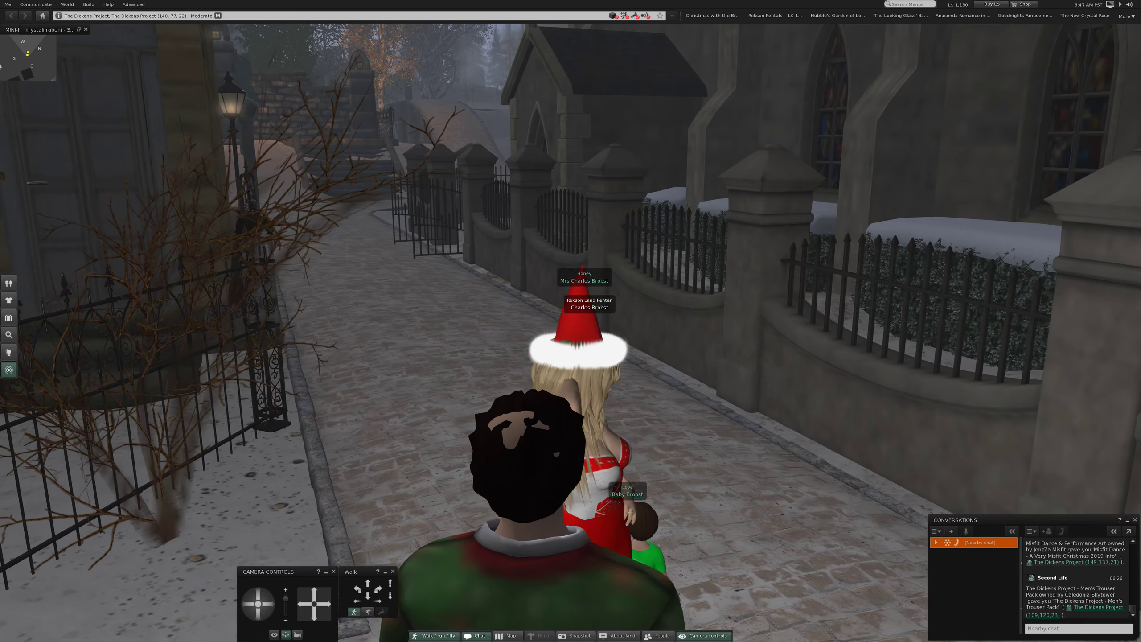
pyautogui.press('Up')
pyautogui.press('Up')
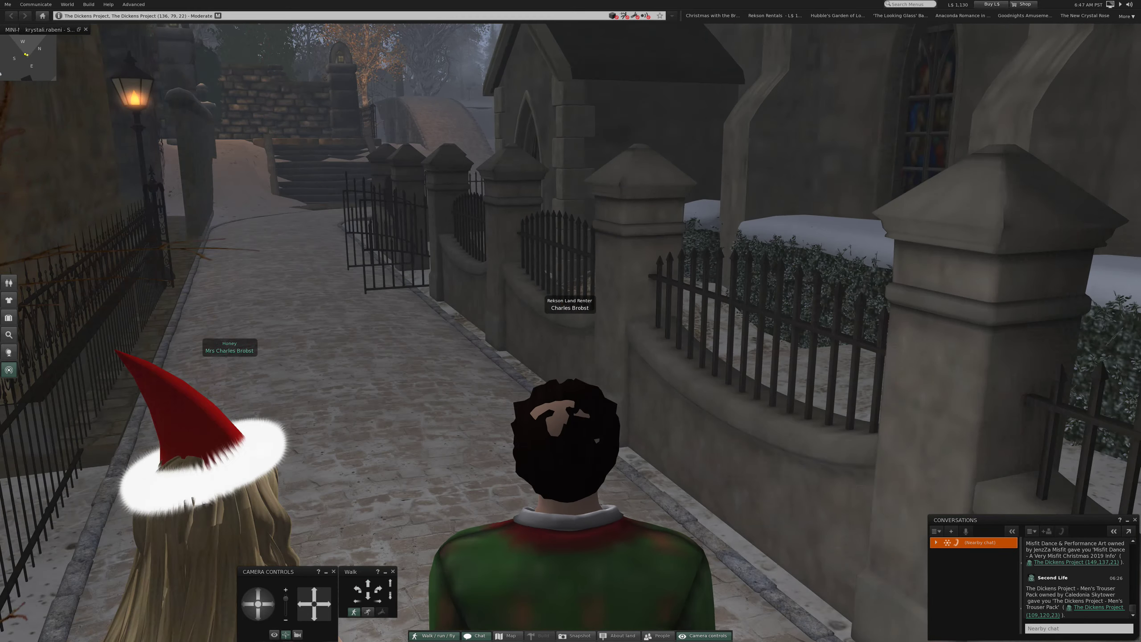
pyautogui.press('Left')
pyautogui.press('Right')
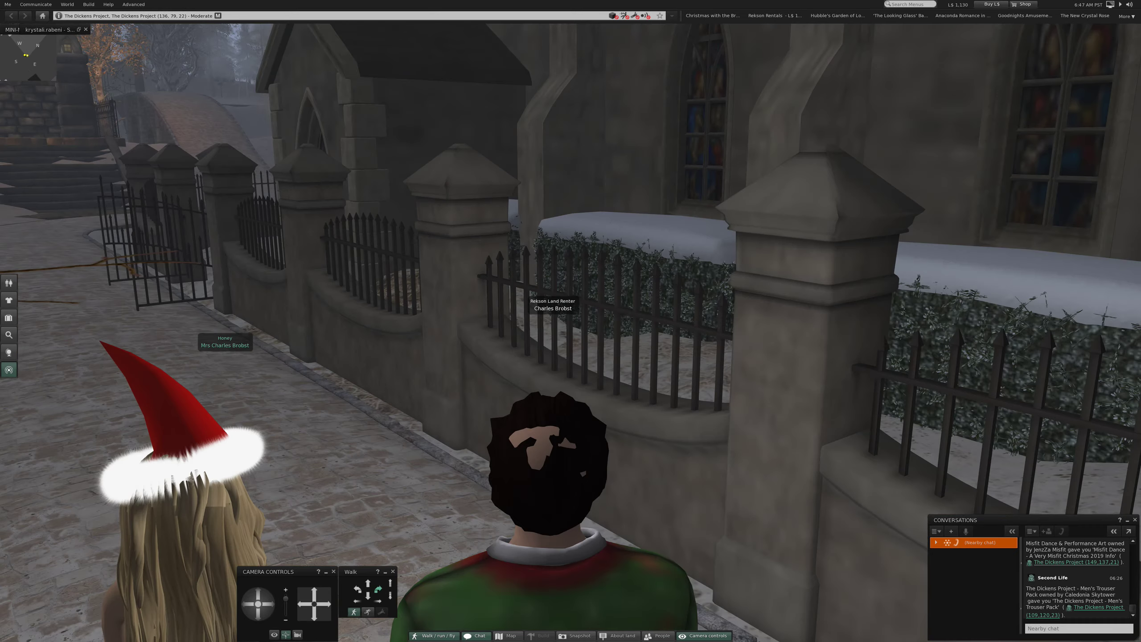
pyautogui.press('Left')
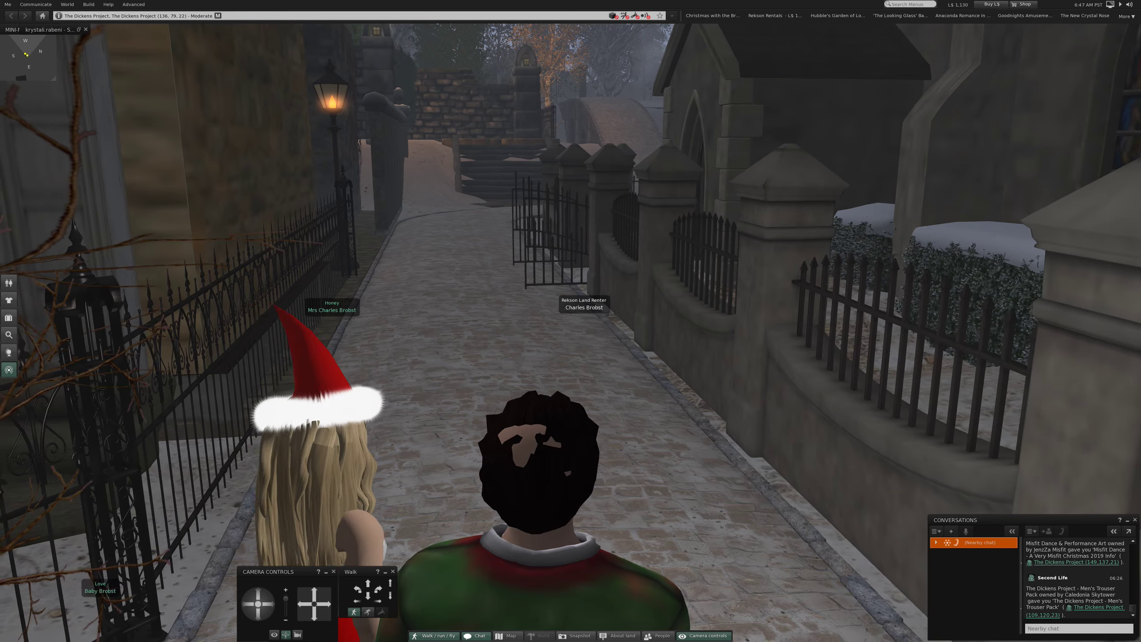
# Step: Follow the cobbled path down to the wooden stairs and face the courtyard
pyautogui.press('Up')
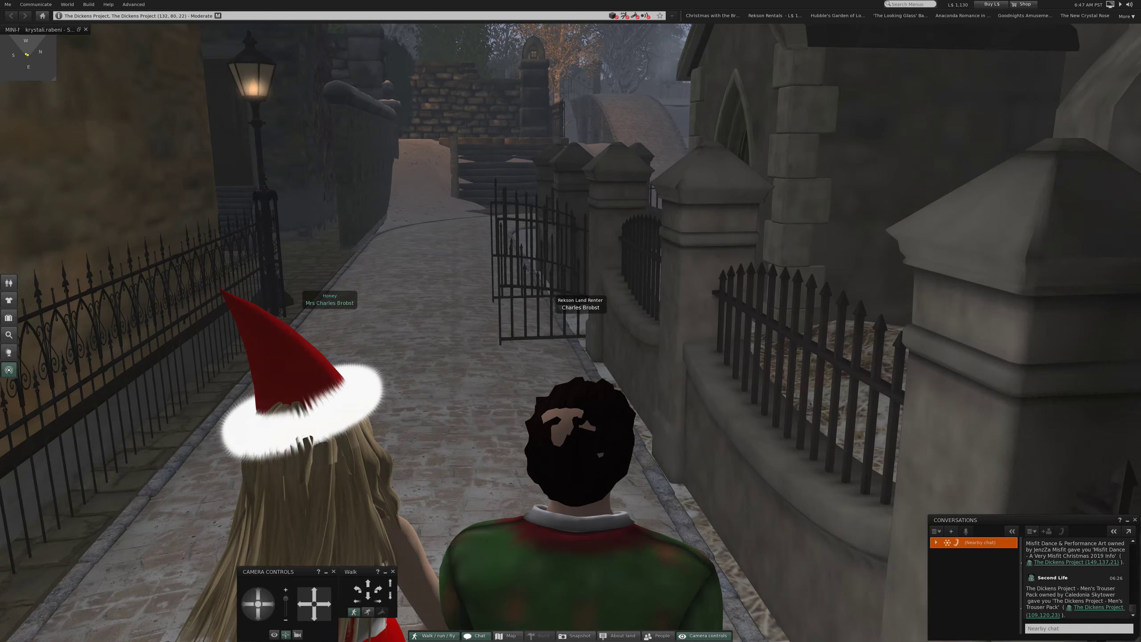
pyautogui.press('Left')
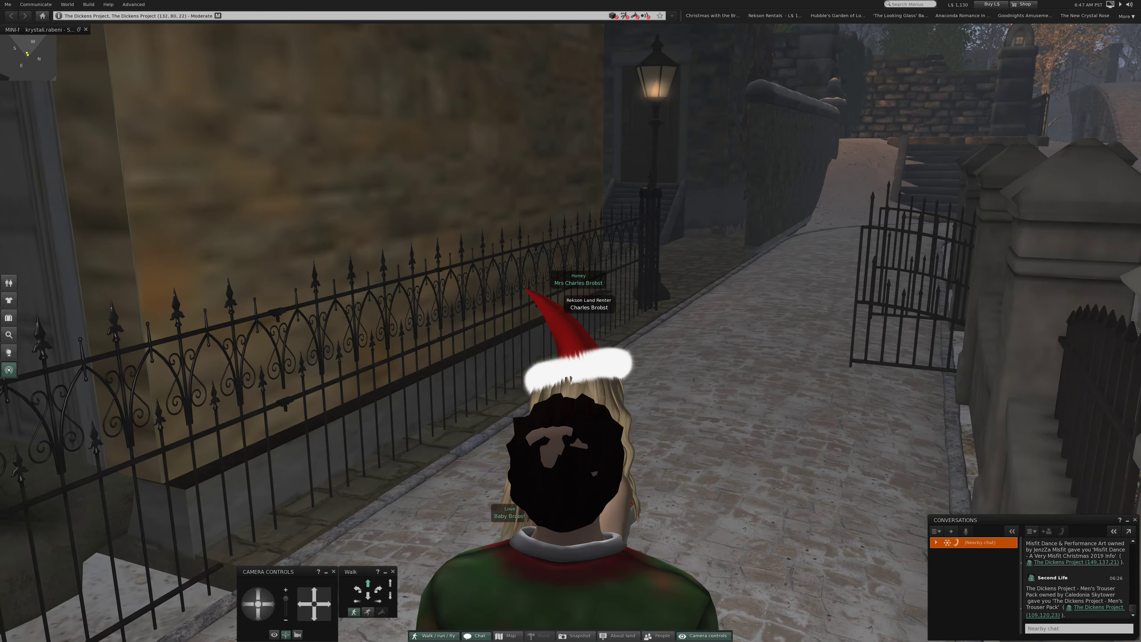
pyautogui.press('Down')
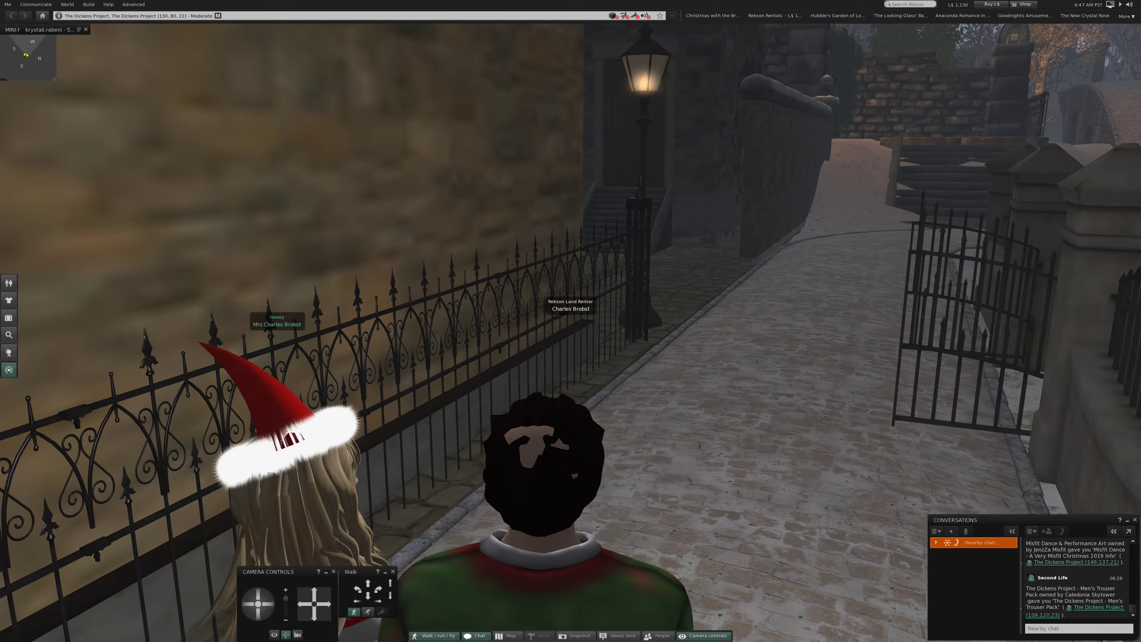
pyautogui.press('Right')
pyautogui.press('Up')
pyautogui.press('Up')
pyautogui.press('Up')
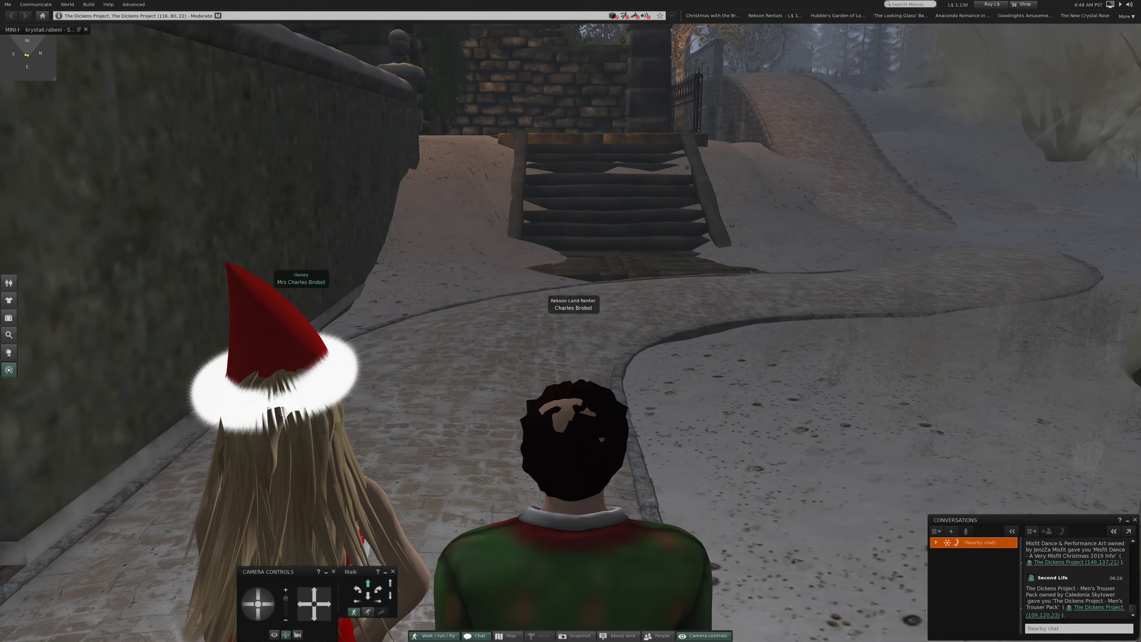
pyautogui.press('Up')
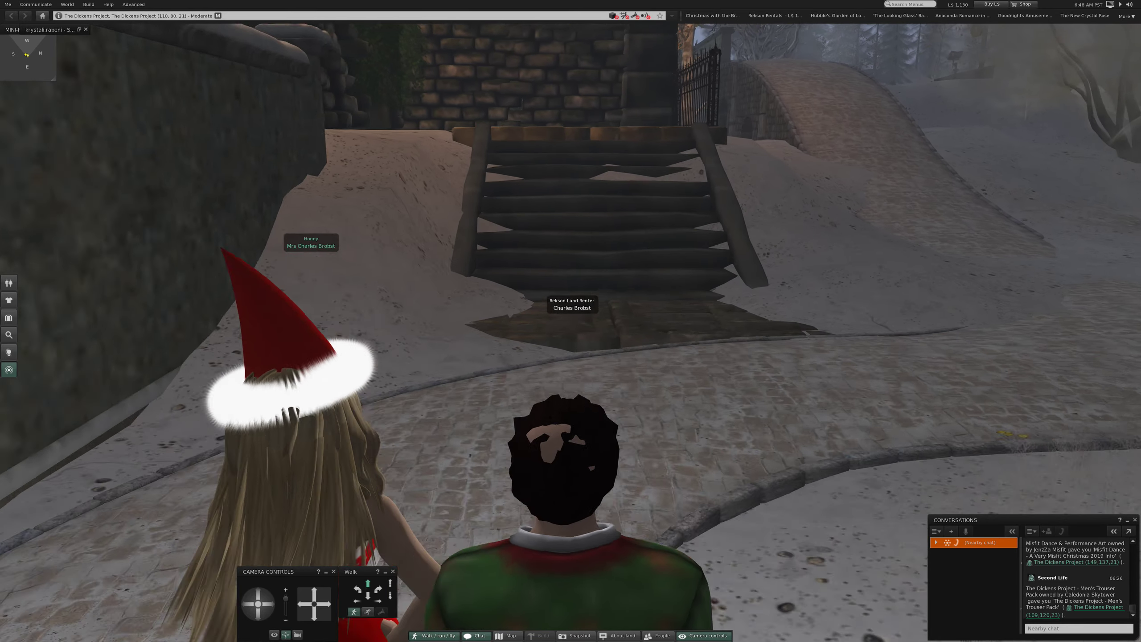
pyautogui.press('Left')
pyautogui.press('Left')
pyautogui.press('Left')
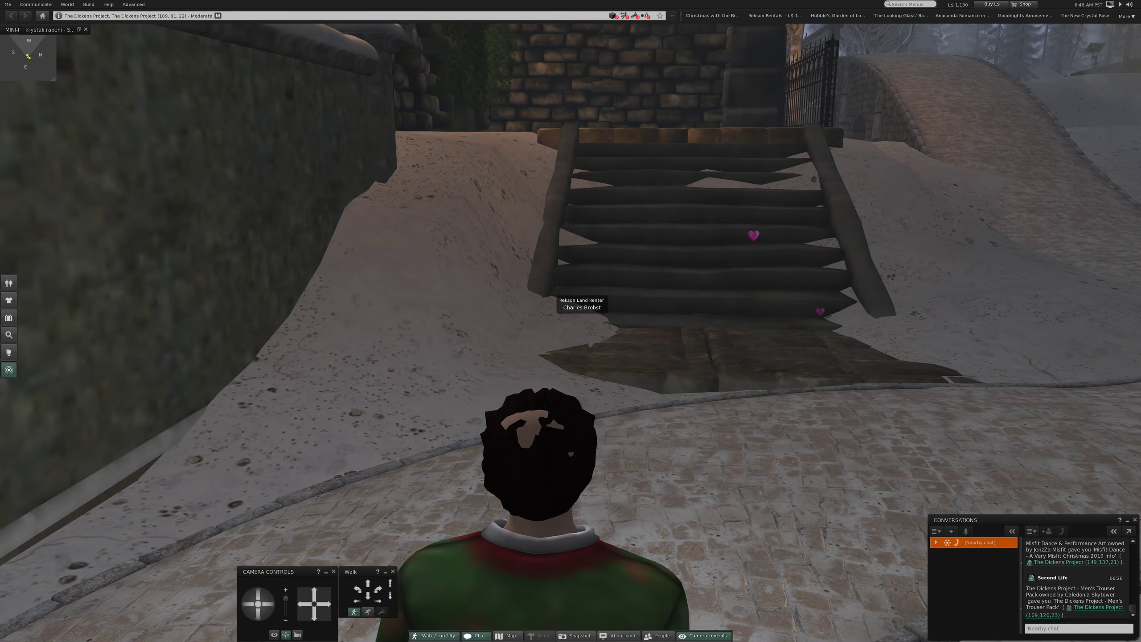
# Step: Climb the stone stairs and turn toward the ivy-covered gateway
pyautogui.press('Up')
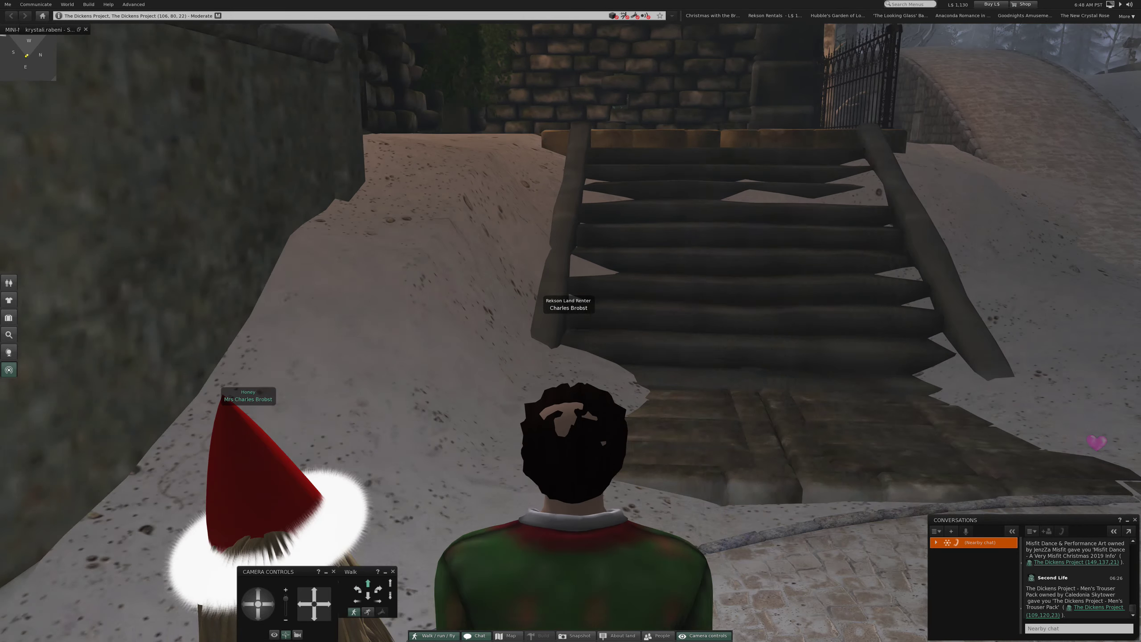
pyautogui.press('Up')
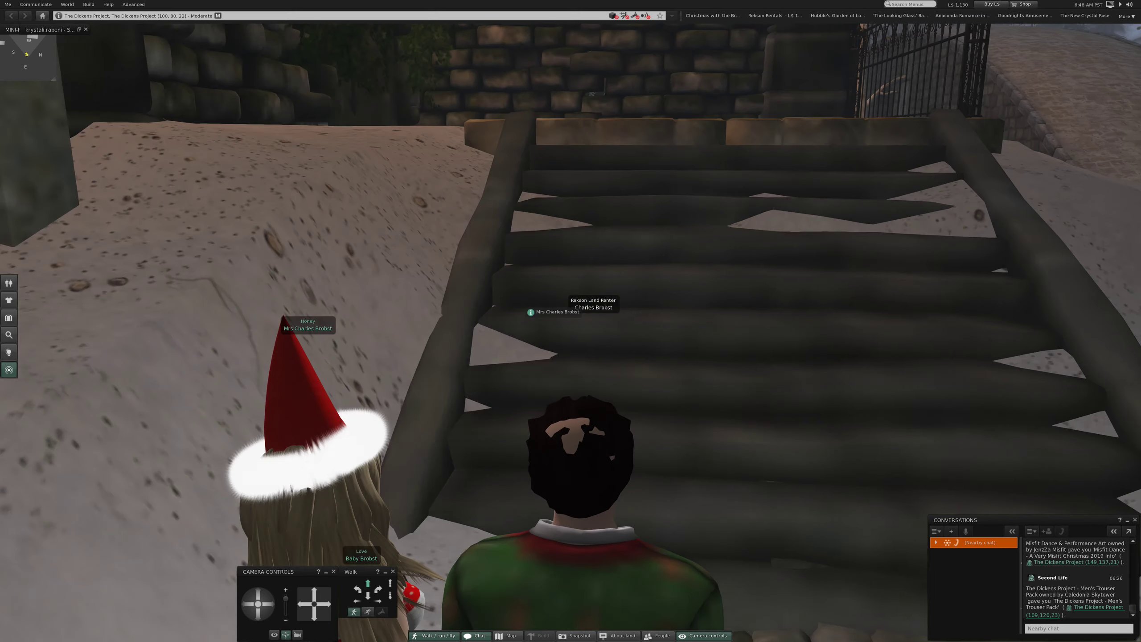
pyautogui.press('Up')
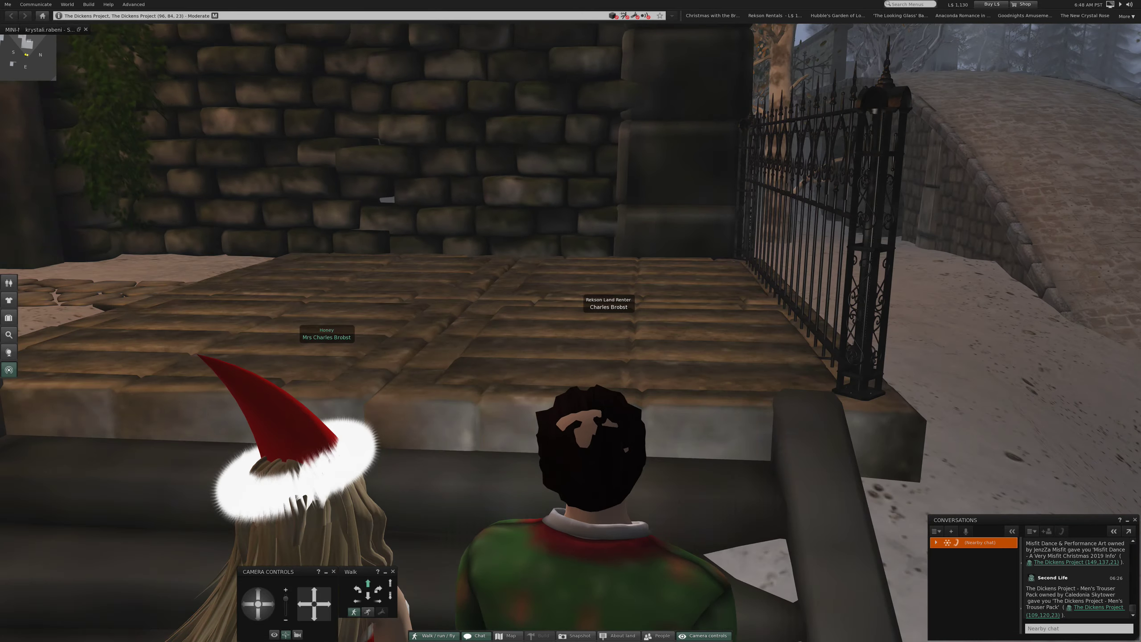
pyautogui.press('Right')
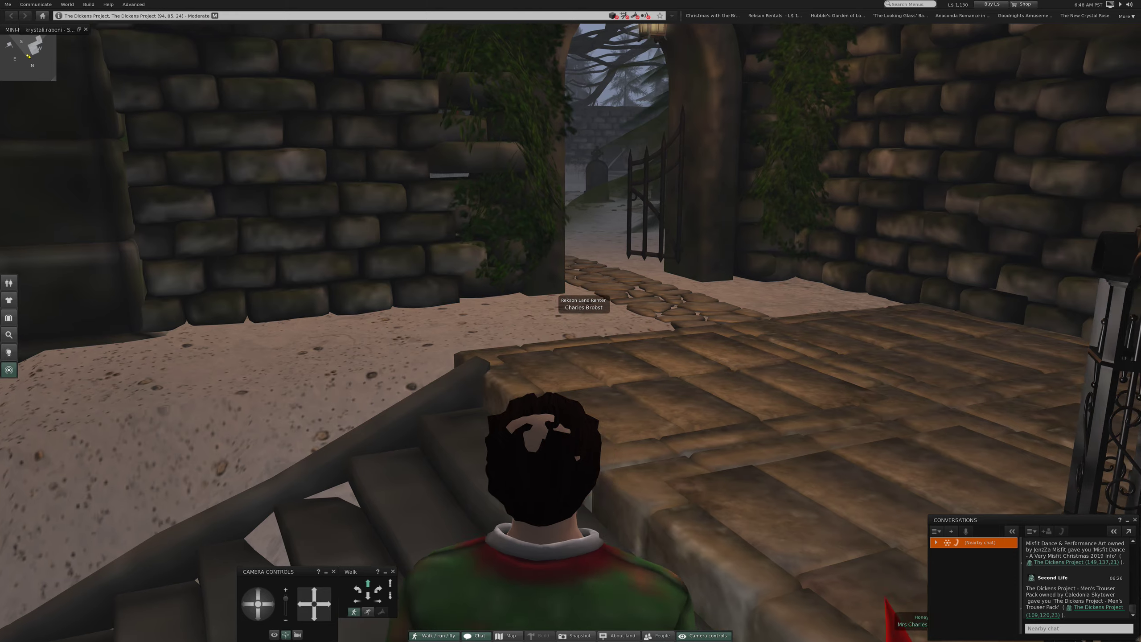
# Step: Pass through the archway and gate into the courtyard past the benches
pyautogui.press('Up')
pyautogui.press('Up')
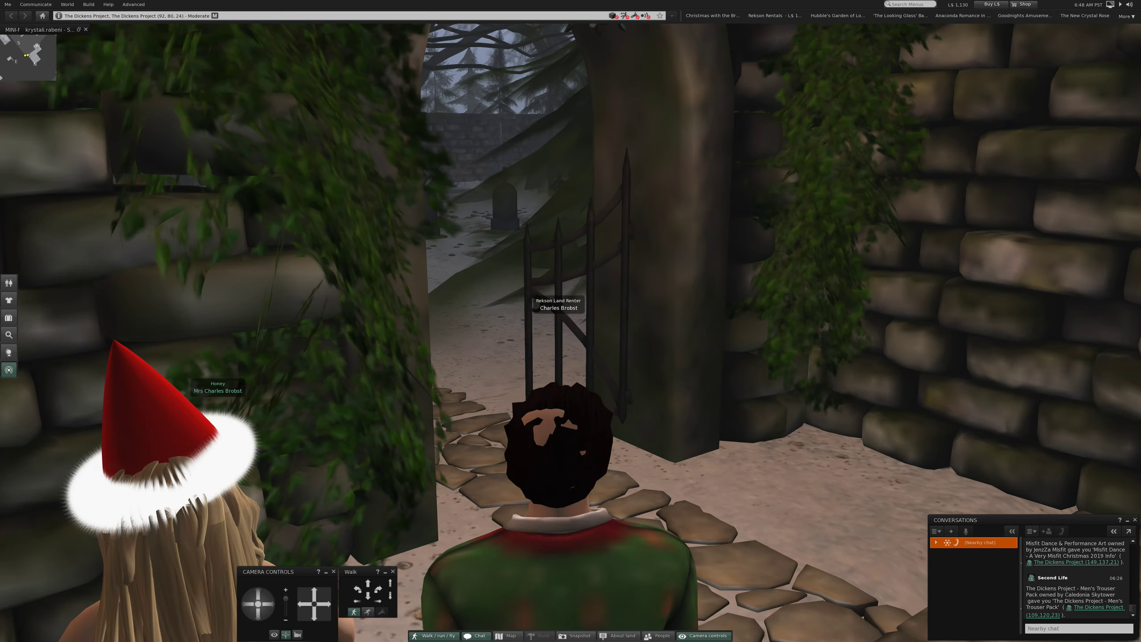
pyautogui.press('Up')
pyautogui.press('Left')
pyautogui.press('Up')
pyautogui.press('Right')
pyautogui.press('Up')
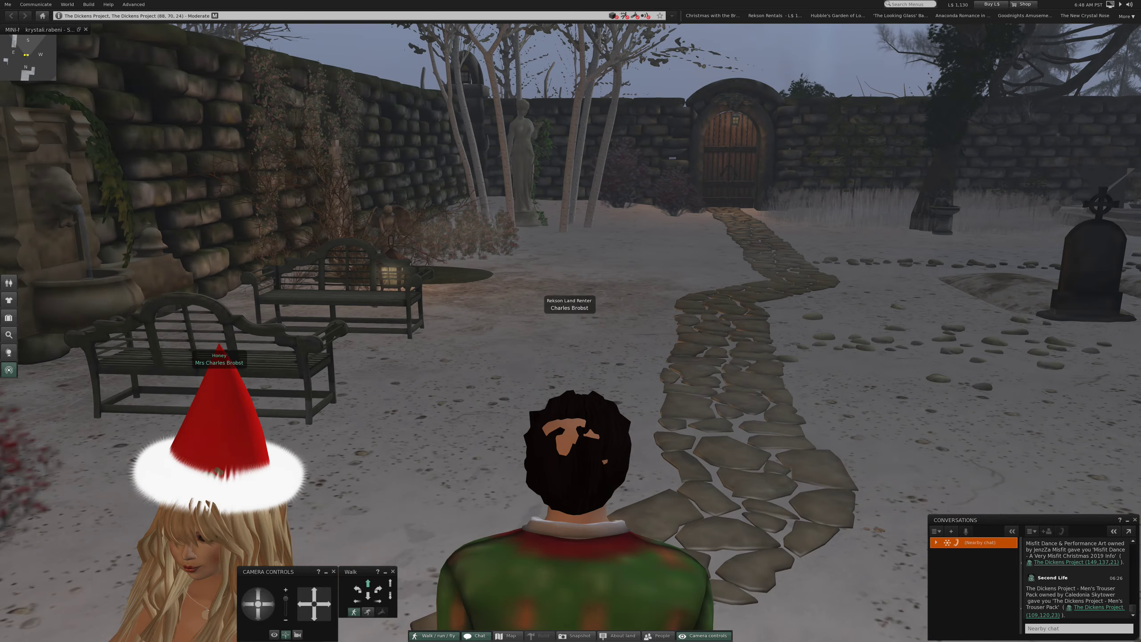
# Step: Walk the graveyard's stone path to the back wall and tomb
pyautogui.press('Left')
pyautogui.press('Right')
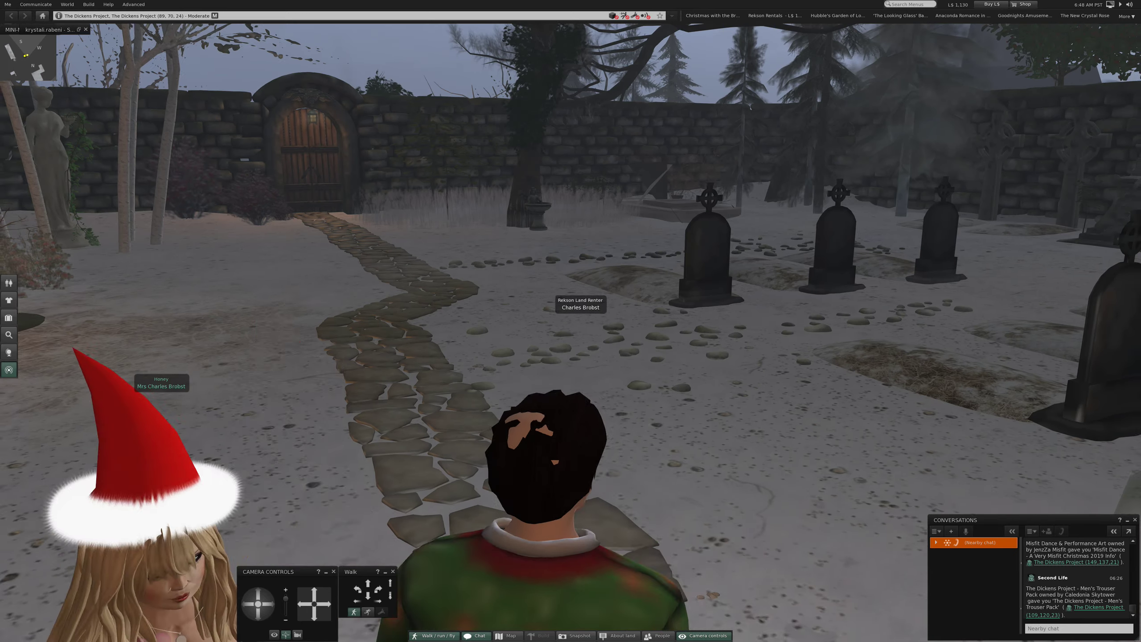
pyautogui.press('Up')
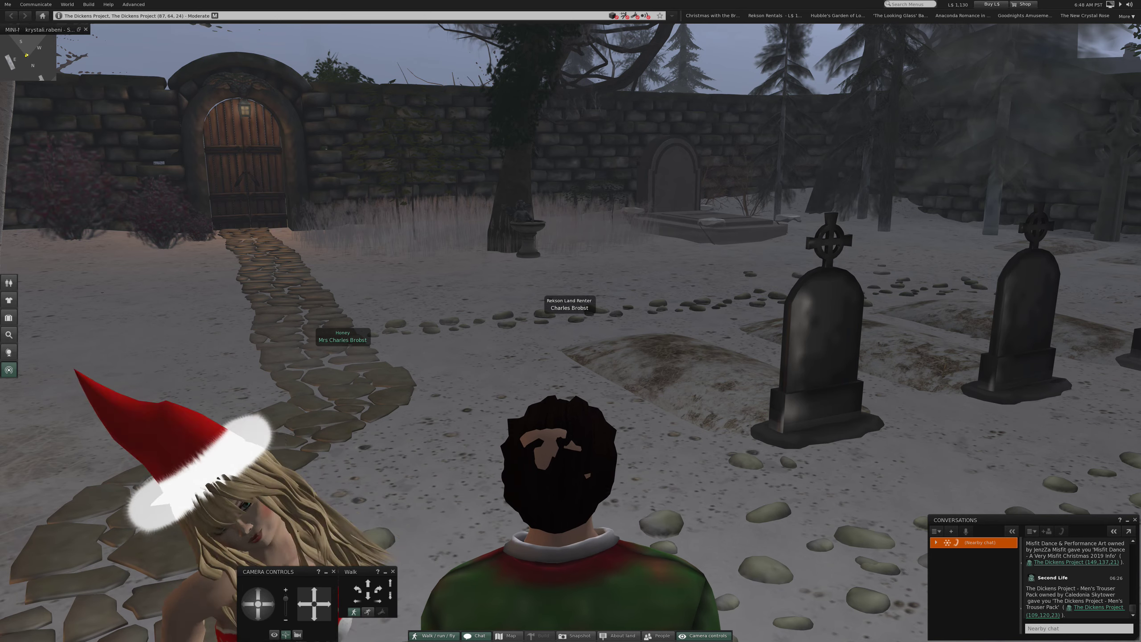
pyautogui.press('Up')
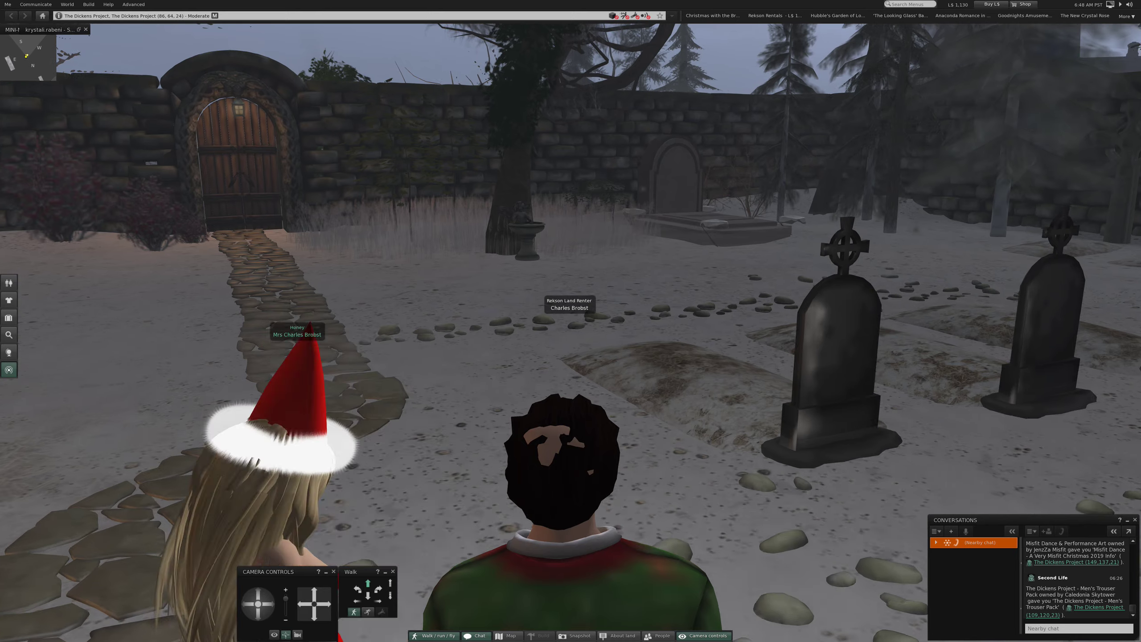
pyautogui.press('Up')
# Step: Look over the tombstones, benches and lantern, then head to the archway
pyautogui.press('Left')
pyautogui.press('Left')
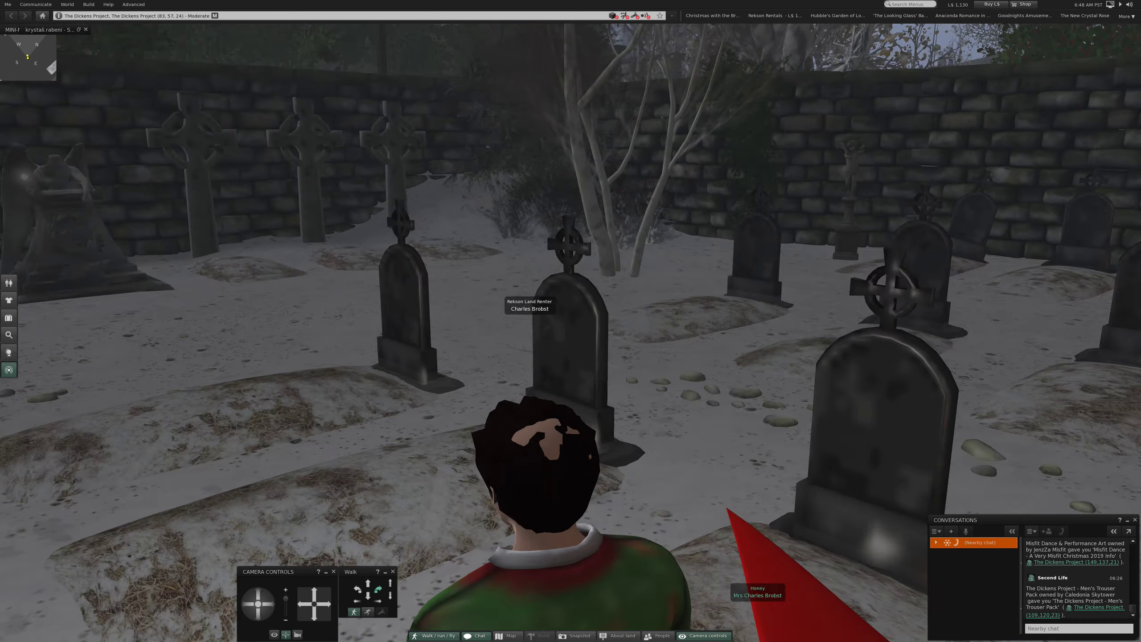
pyautogui.press('Left')
pyautogui.press('Left')
pyautogui.press('Right')
pyautogui.press('Right')
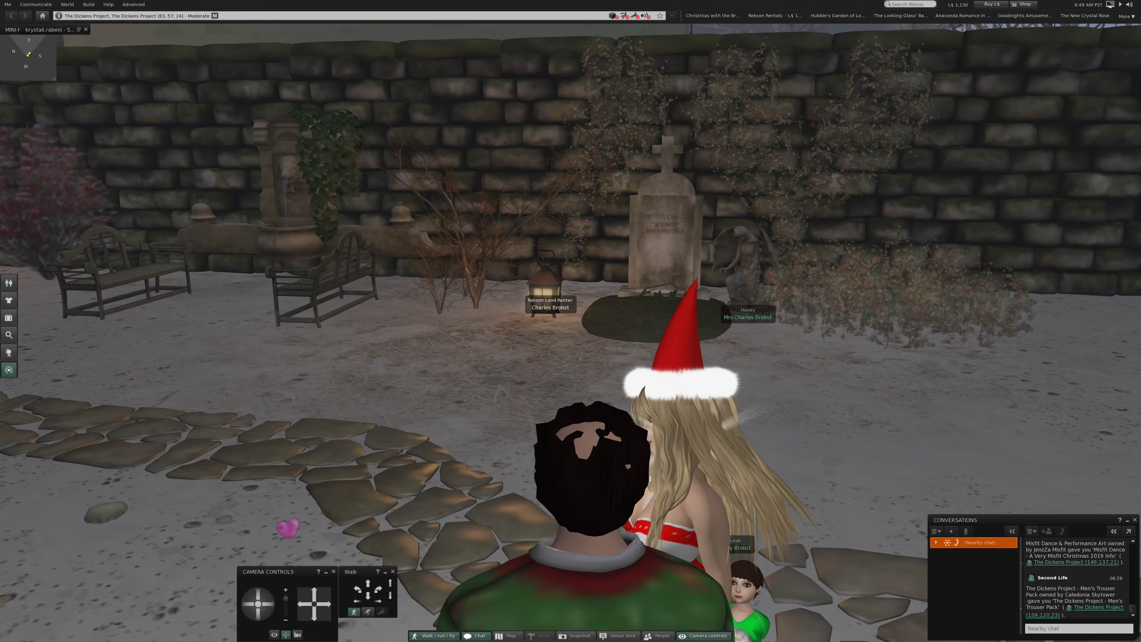
pyautogui.press('Up')
pyautogui.press('Up')
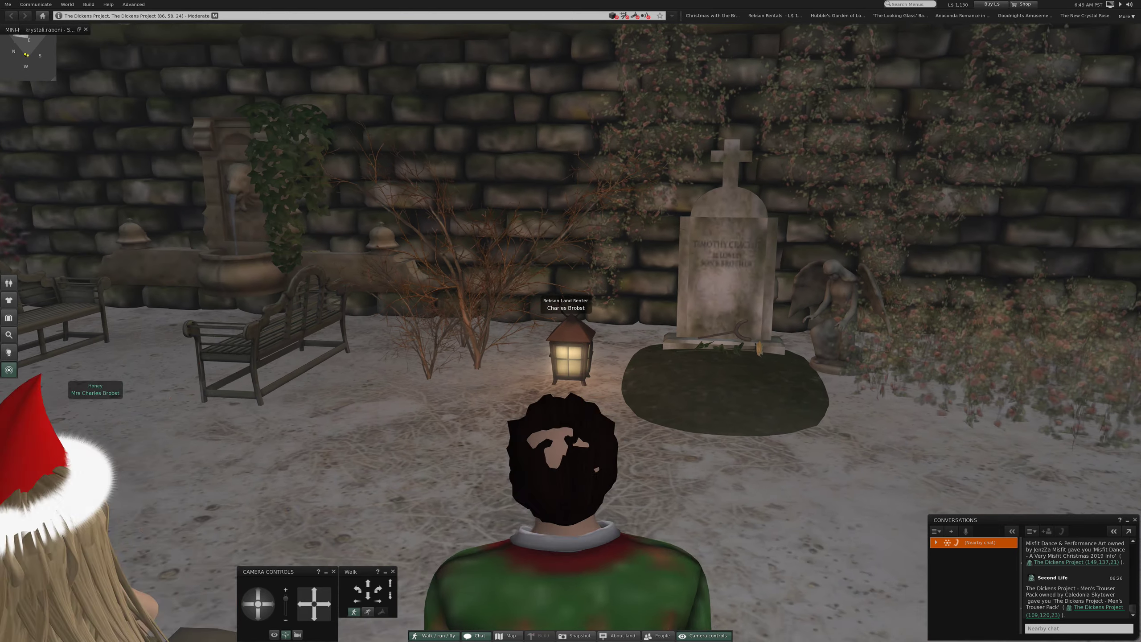
pyautogui.press('Left')
pyautogui.press('Left')
pyautogui.press('Left')
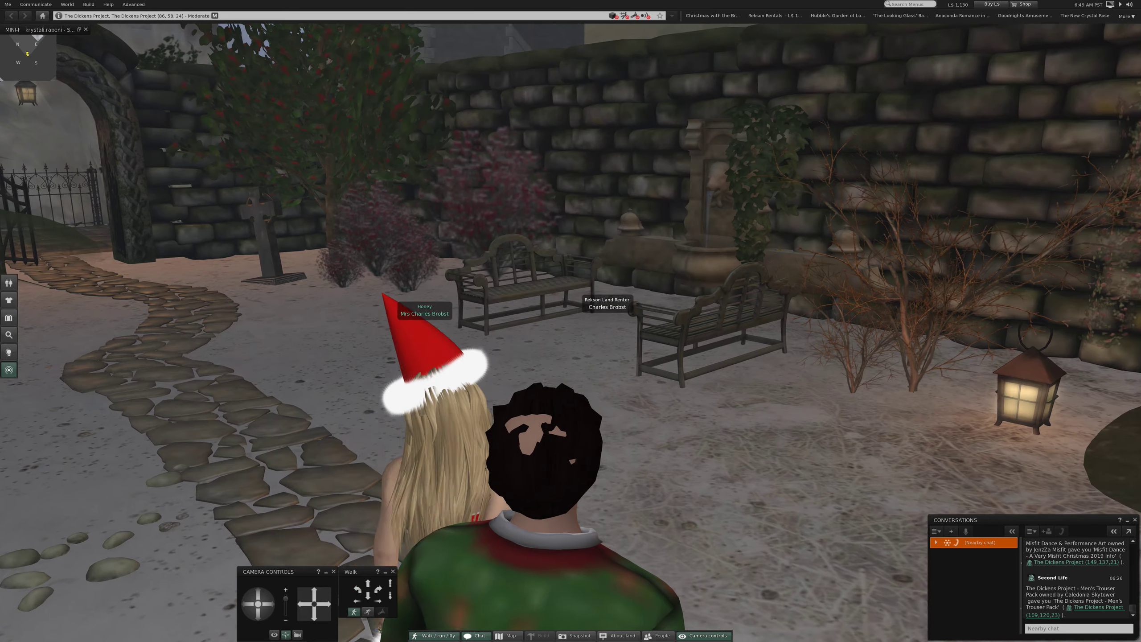
pyautogui.press('Left')
pyautogui.press('Left')
pyautogui.press('Left')
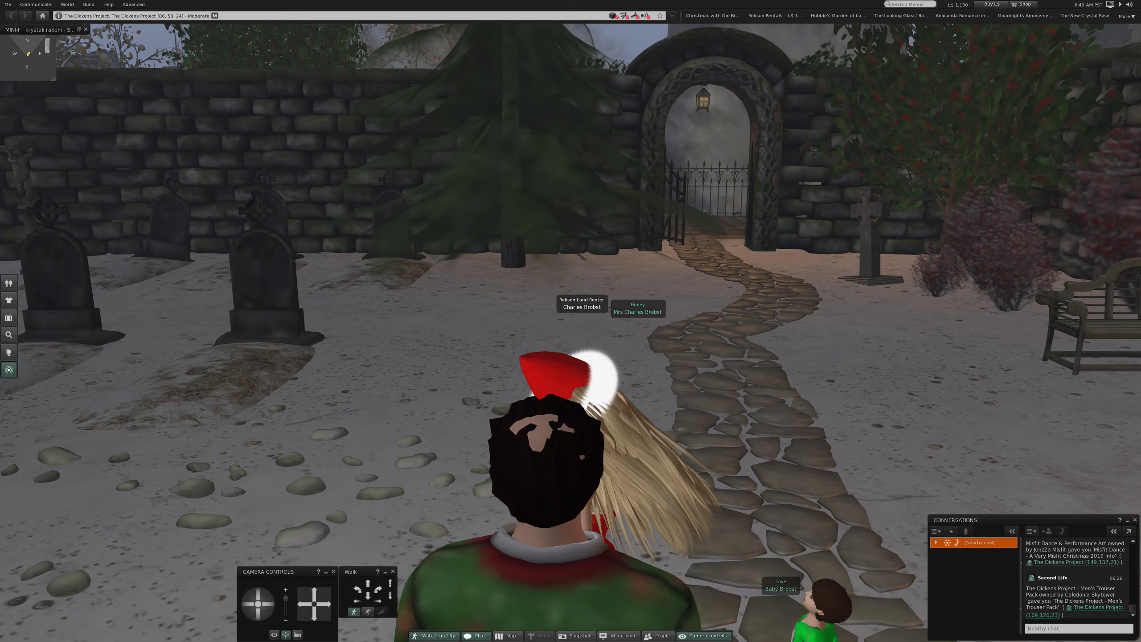
pyautogui.press('Left')
pyautogui.press('Up')
pyautogui.press('Up')
pyautogui.press('Up')
pyautogui.press('Up')
pyautogui.press('Up')
pyautogui.press('Up')
pyautogui.press('Up')
pyautogui.press('Up')
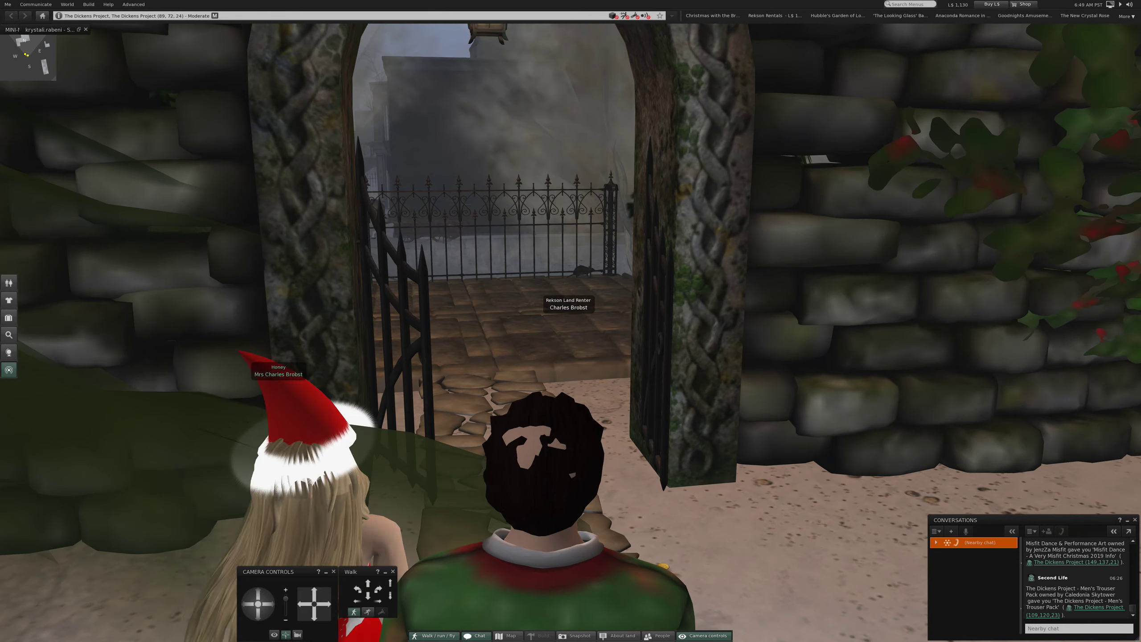
# Step: Exit through the archway and look around the church and its yard
pyautogui.press('Up')
pyautogui.press('Up')
pyautogui.press('Up')
pyautogui.press('Up')
pyautogui.press('Right')
pyautogui.press('Right')
pyautogui.press('Up')
pyautogui.press('Up')
pyautogui.press('Right')
pyautogui.press('Right')
pyautogui.press('Right')
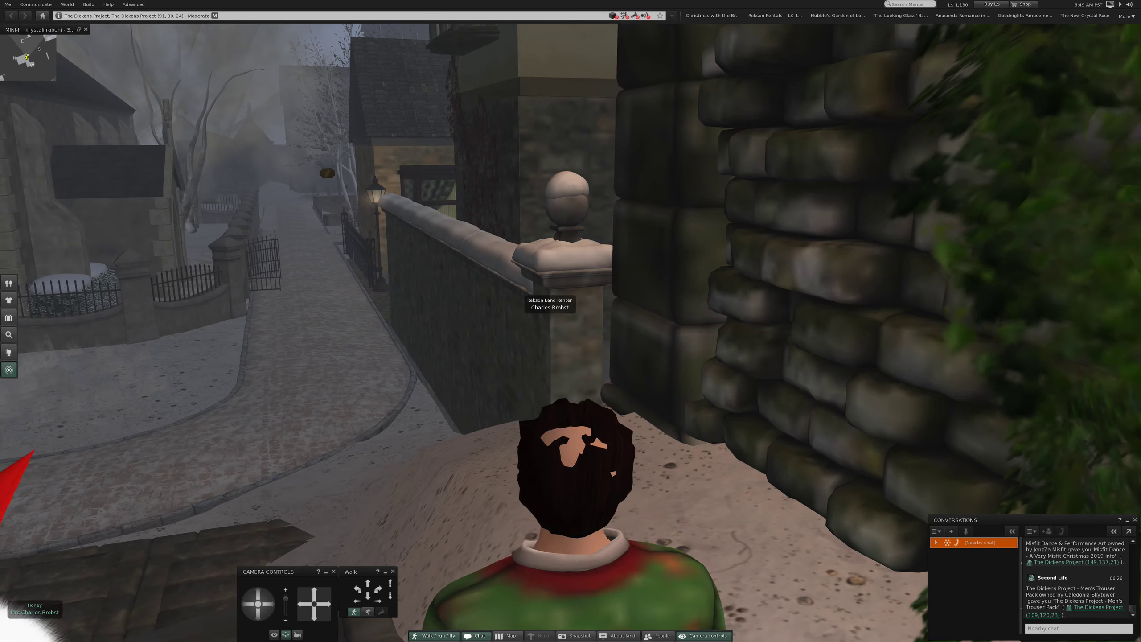
pyautogui.press('Left')
pyautogui.press('Left')
pyautogui.press('Left')
pyautogui.press('Up')
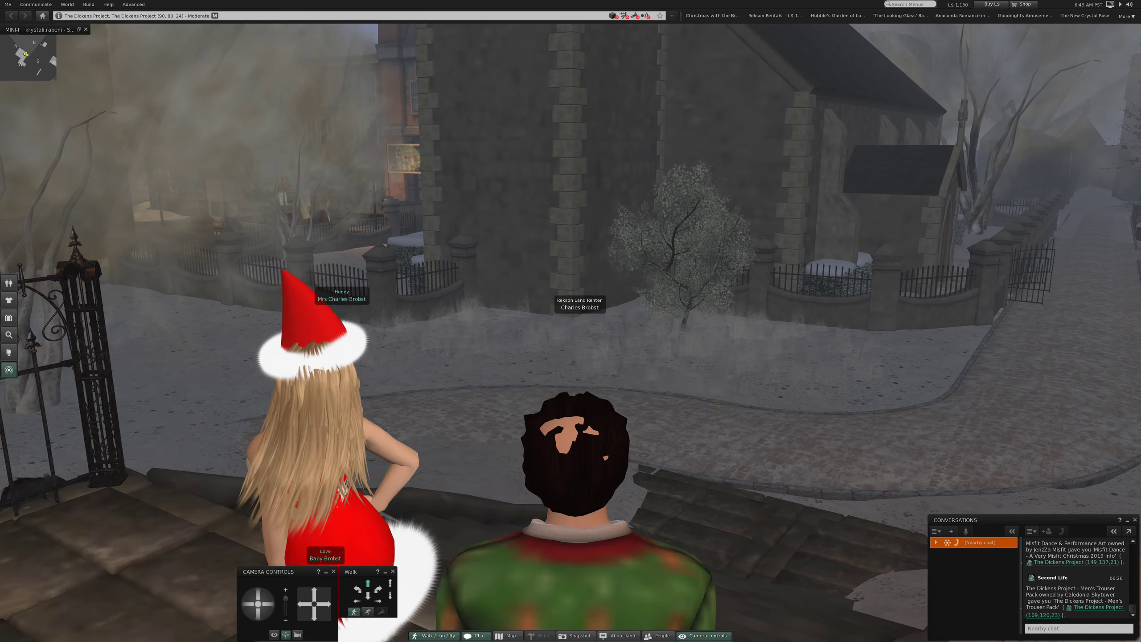
pyautogui.press('Up')
pyautogui.press('Up')
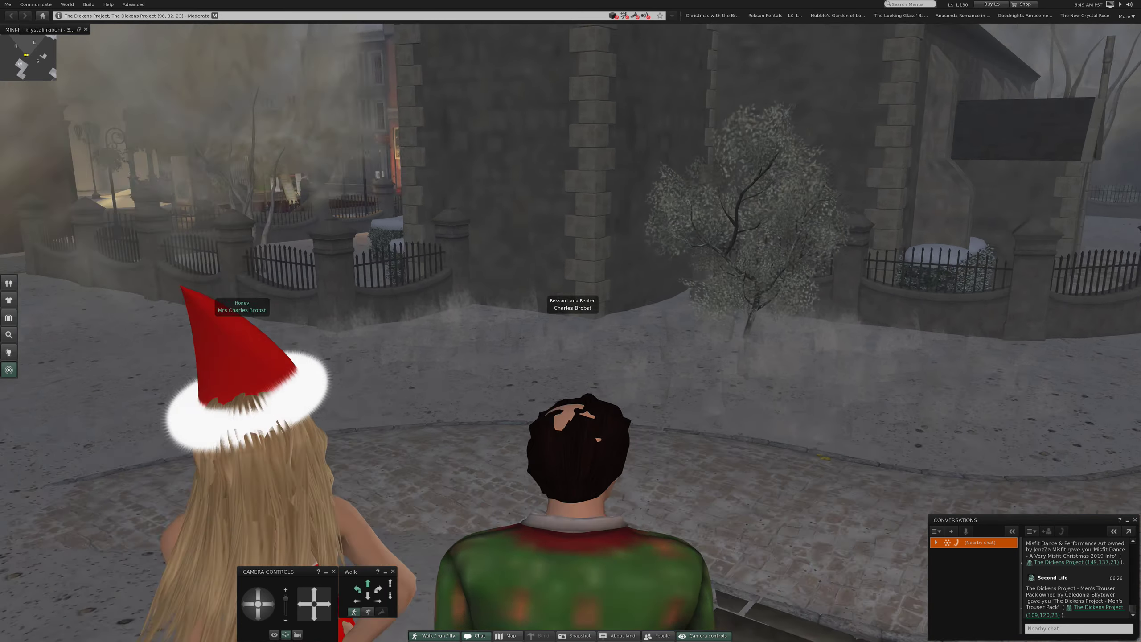
# Step: Turn past the fence and bare trees, then walk along the cobblestone street
pyautogui.press('Right')
pyautogui.press('Right')
pyautogui.press('Right')
pyautogui.press('Right')
pyautogui.press('Left')
pyautogui.press('Right')
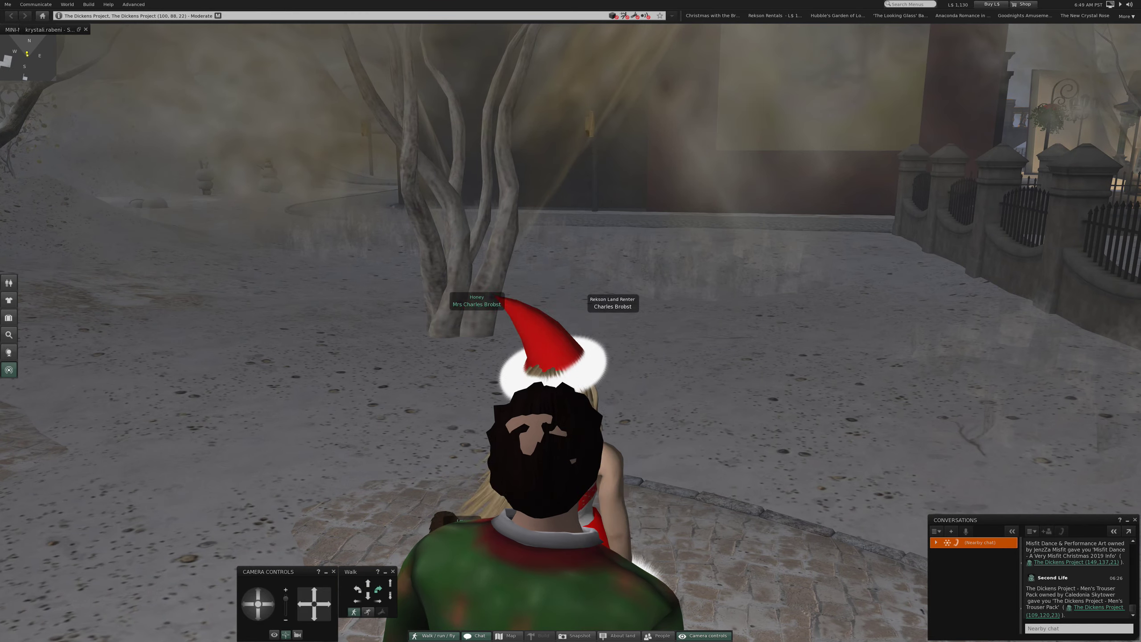
pyautogui.press('Left')
pyautogui.press('Left')
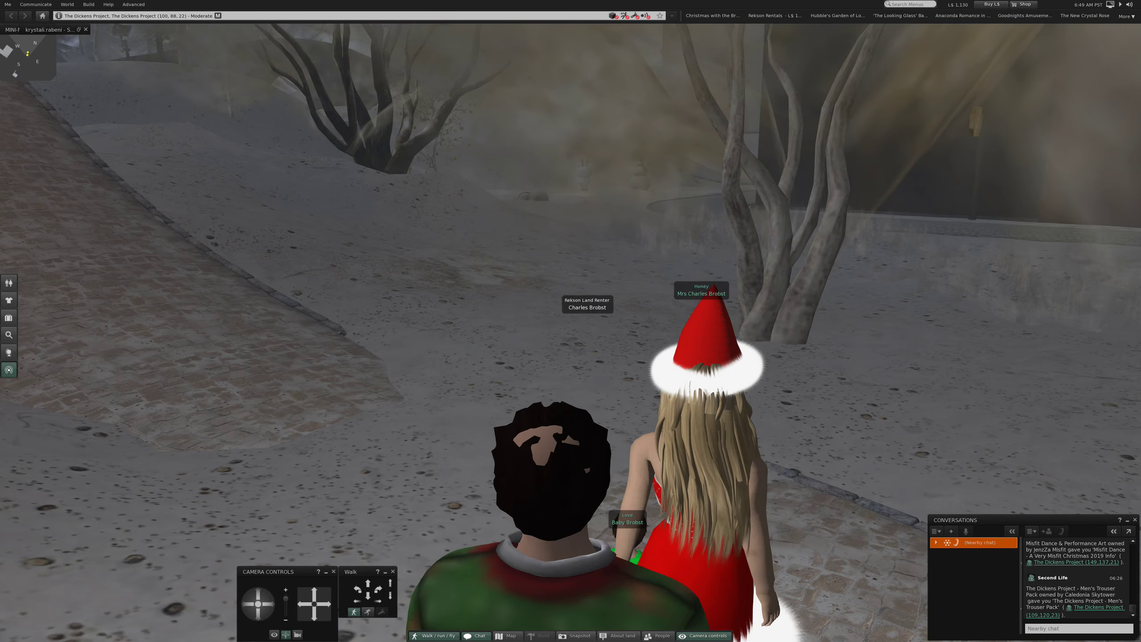
pyautogui.press('Left')
pyautogui.press('Right')
pyautogui.press('Right')
pyautogui.press('Right')
pyautogui.press('Right')
pyautogui.press('Right')
pyautogui.press('Right')
pyautogui.press('Right')
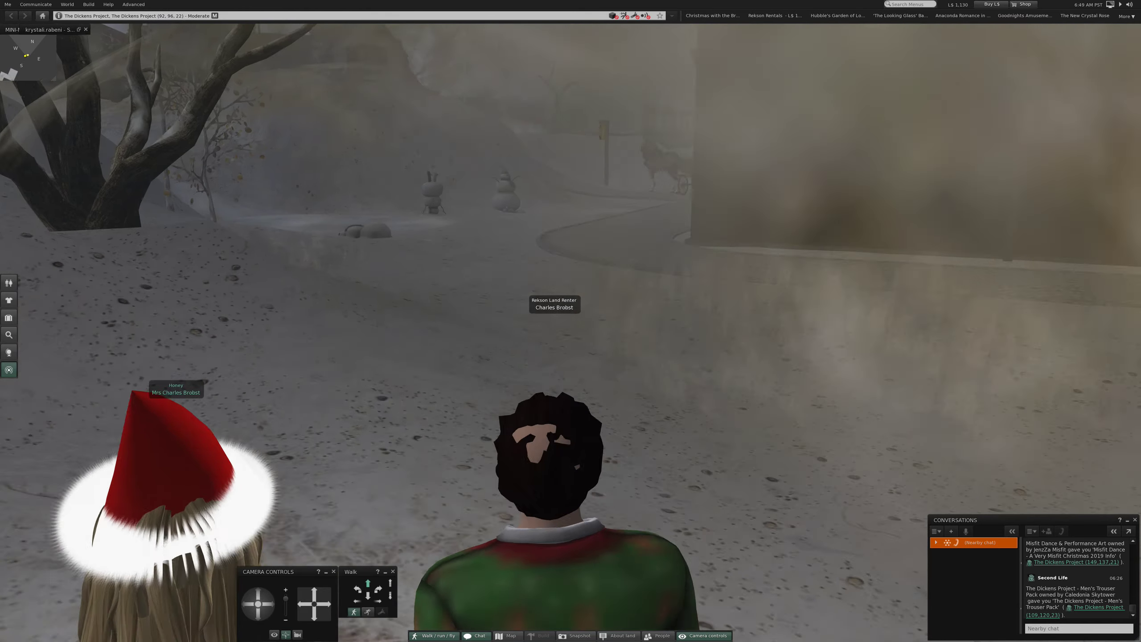
pyautogui.press('Right')
pyautogui.press('Right')
pyautogui.press('Right')
pyautogui.press('Right')
pyautogui.press('Right')
pyautogui.press('Up')
pyautogui.press('Up')
pyautogui.press('Up')
pyautogui.press('Up')
pyautogui.press('Up')
pyautogui.press('Up')
pyautogui.press('Up')
pyautogui.press('Up')
pyautogui.press('Up')
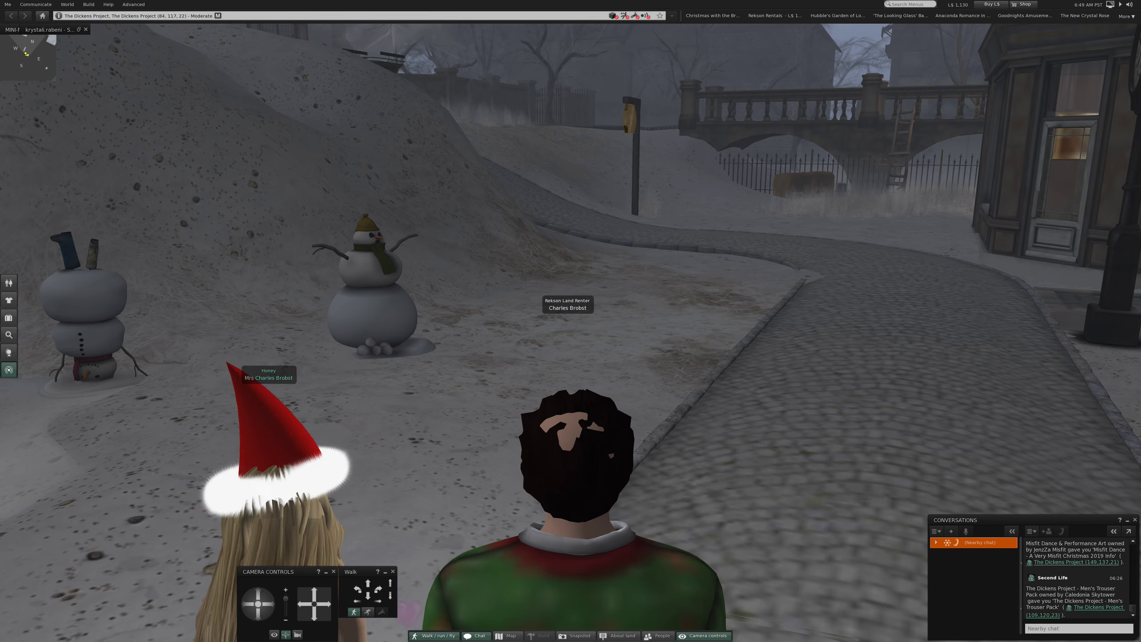
# Step: Walk past the snowmen and up the cobbled path
pyautogui.press('Up')
pyautogui.press('Up')
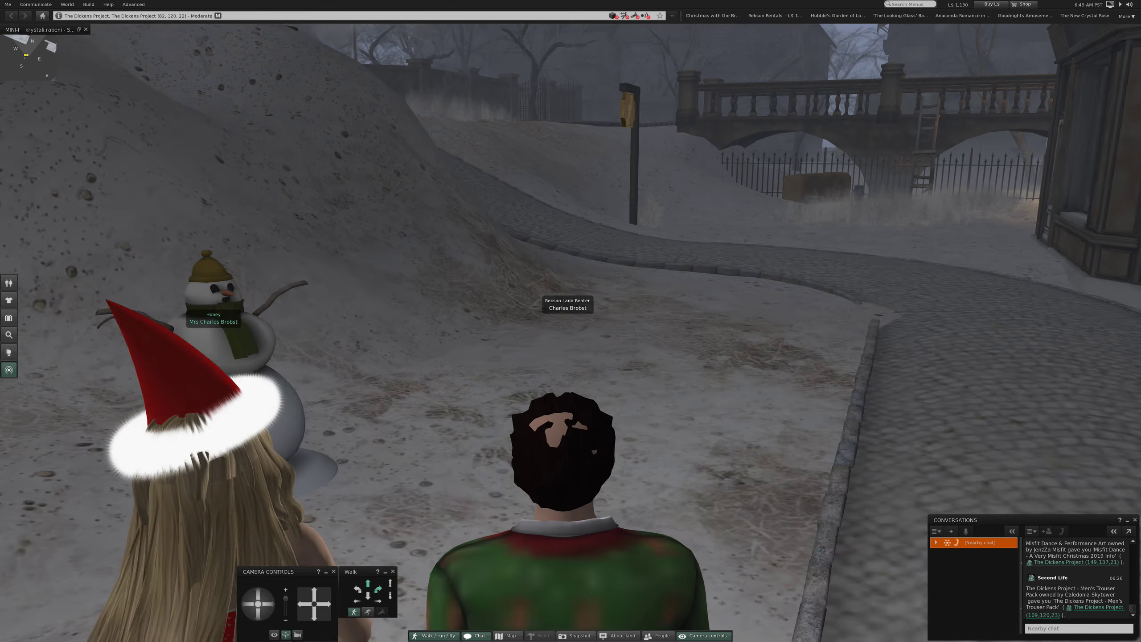
pyautogui.press('Up')
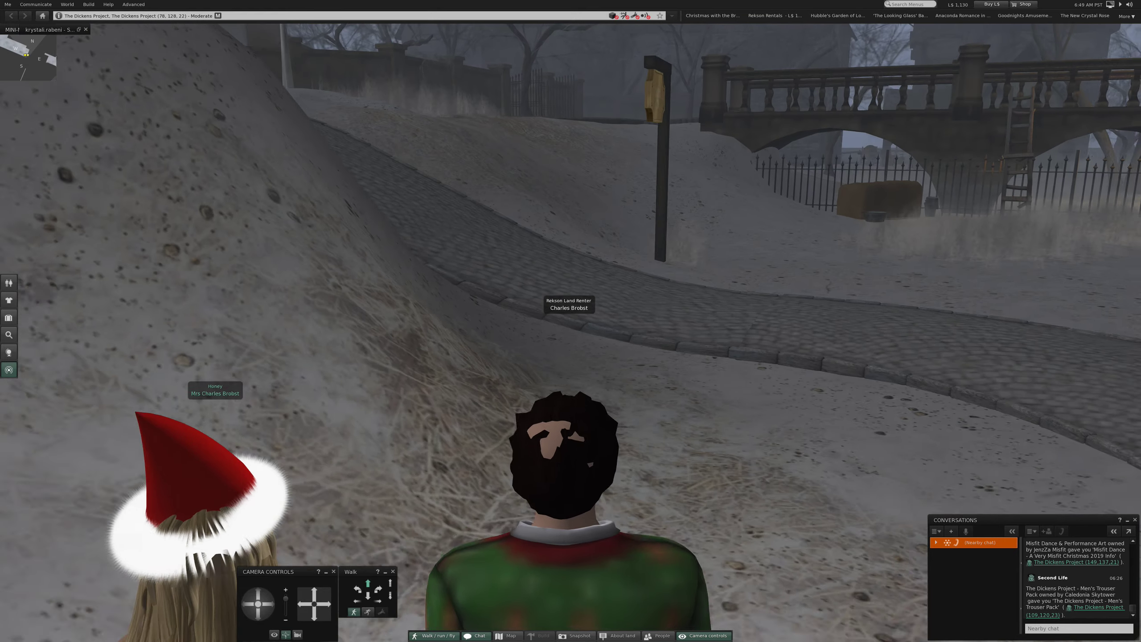
pyautogui.press('Up')
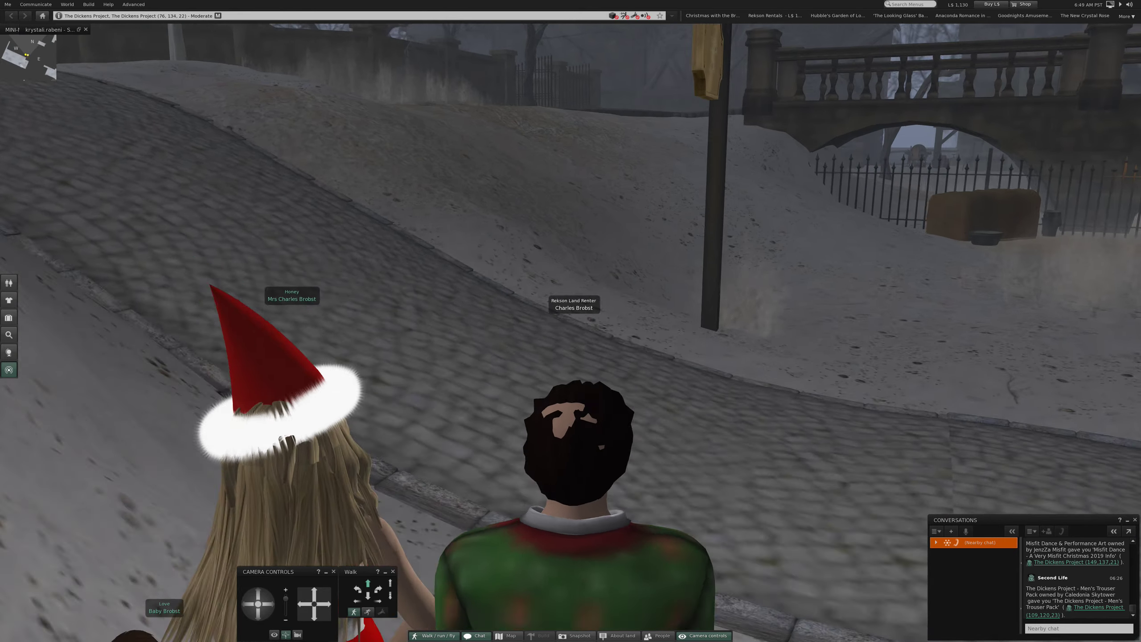
pyautogui.press('Left')
pyautogui.press('Up')
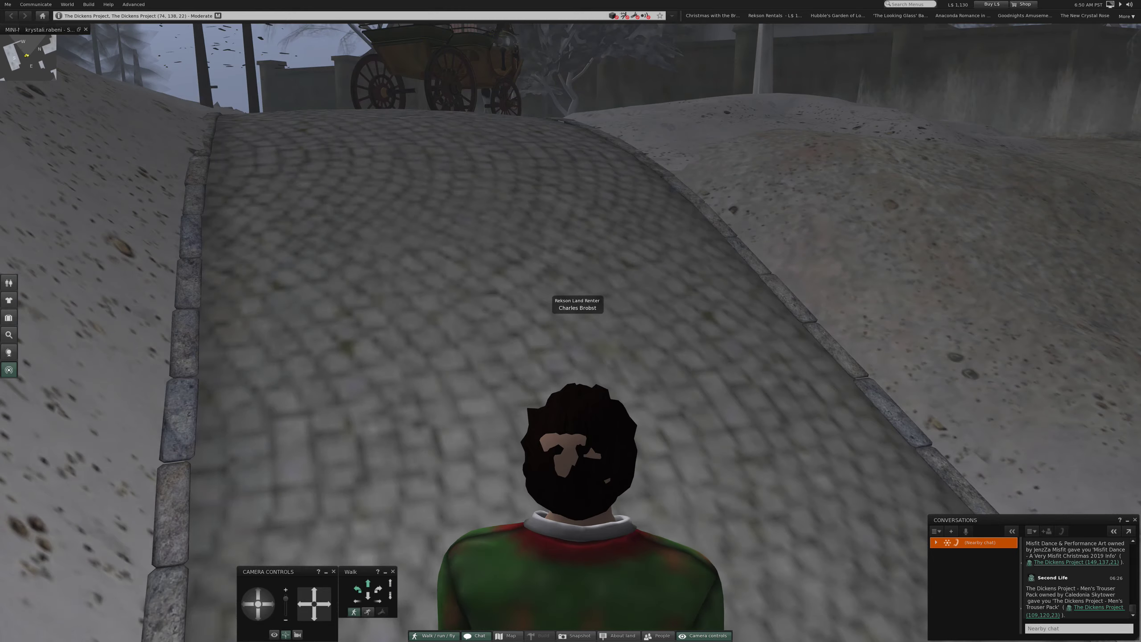
# Step: Look around at the top of the path and face the bridge
pyautogui.press('Up')
pyautogui.press('Left')
pyautogui.press('Right')
pyautogui.press('Up')
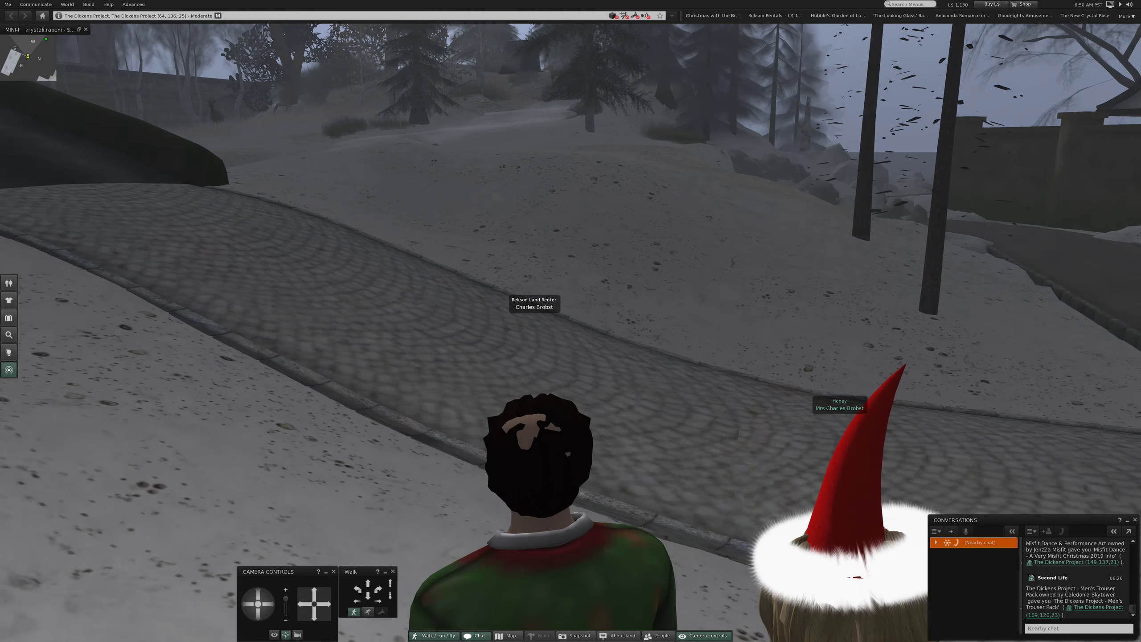
pyautogui.press('Left')
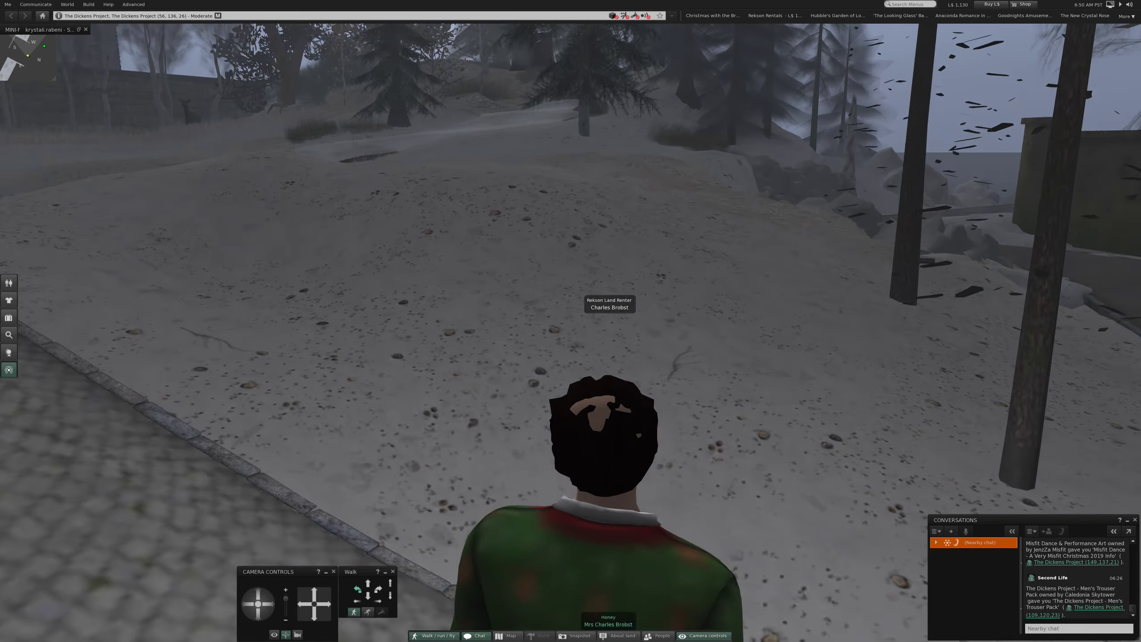
pyautogui.press('Up')
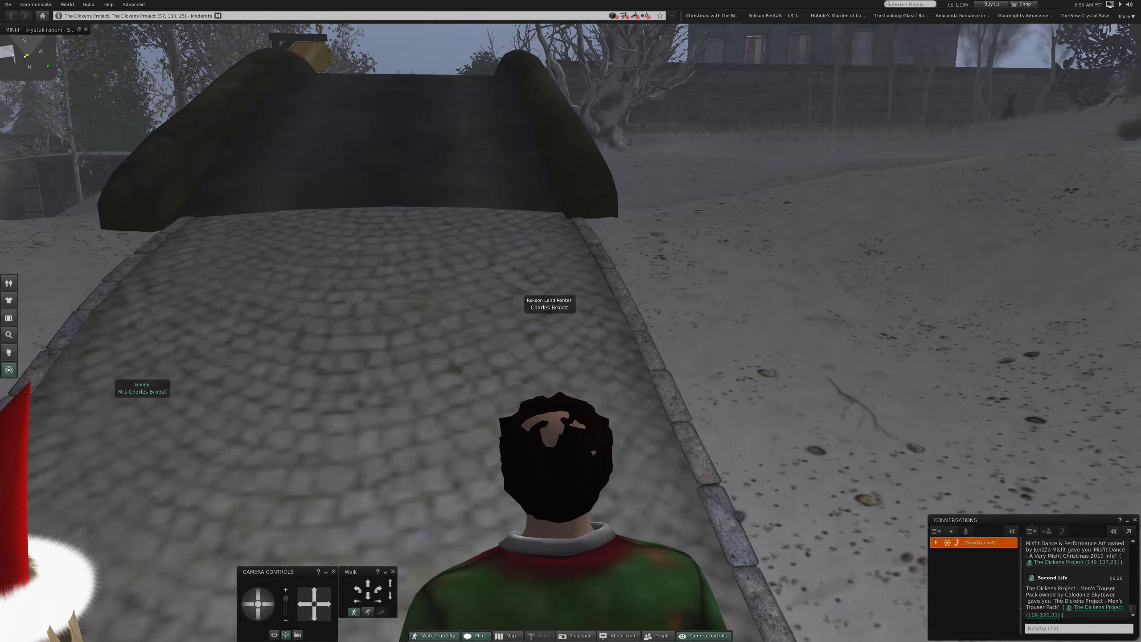
# Step: Approach the bridge, glance beside it, and walk onto it
pyautogui.press('Up')
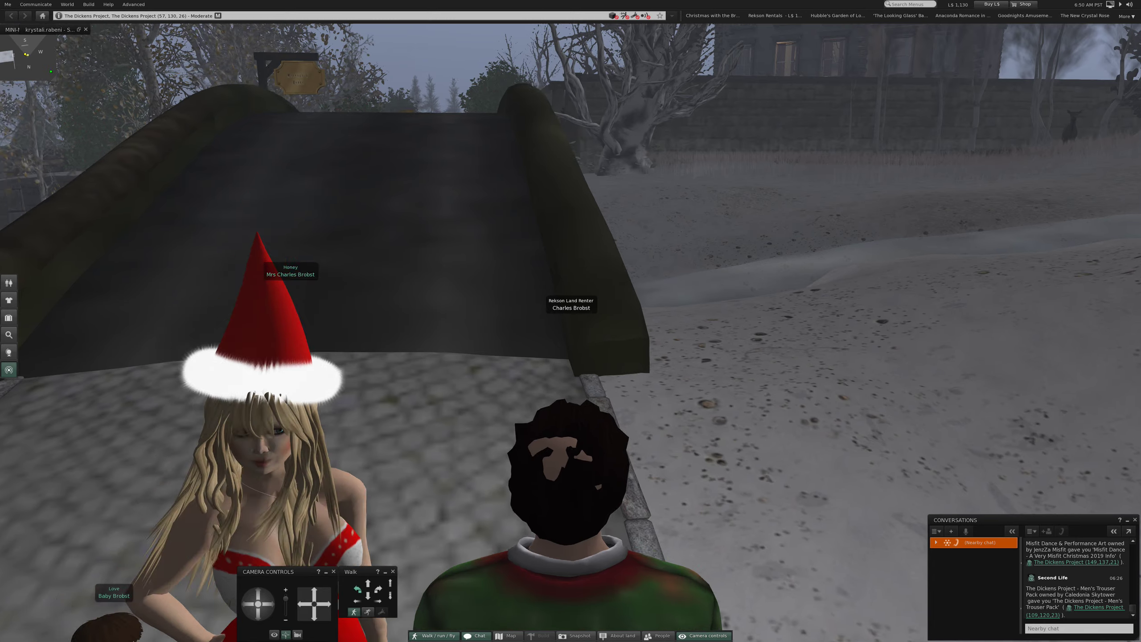
pyautogui.press('Right')
pyautogui.press('Left')
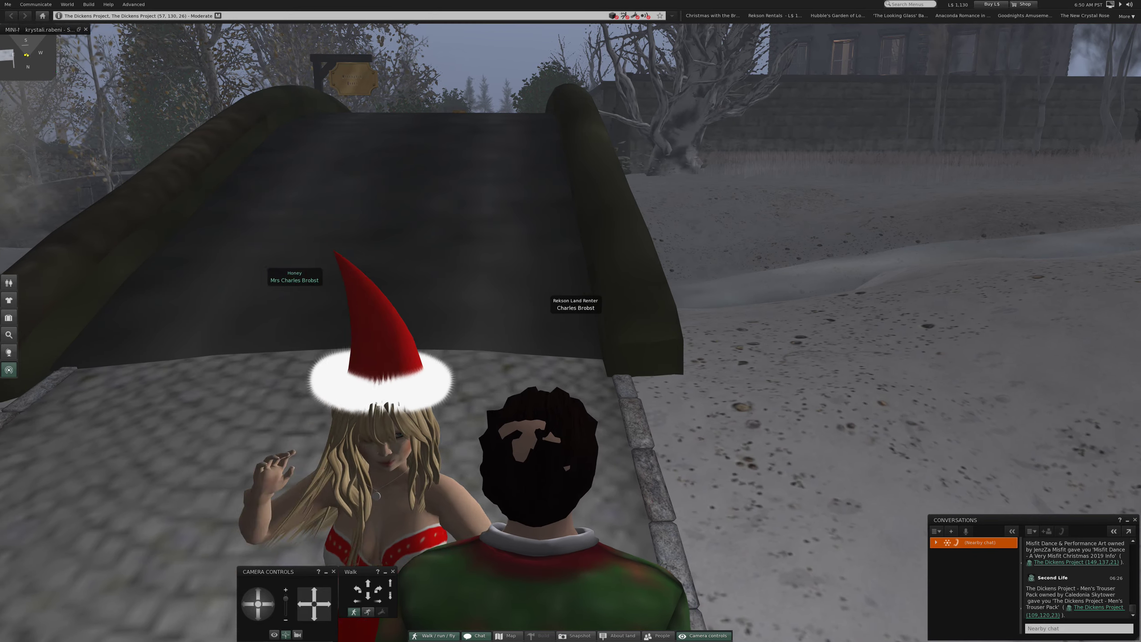
pyautogui.press('Right')
pyautogui.press('Up')
pyautogui.press('Up')
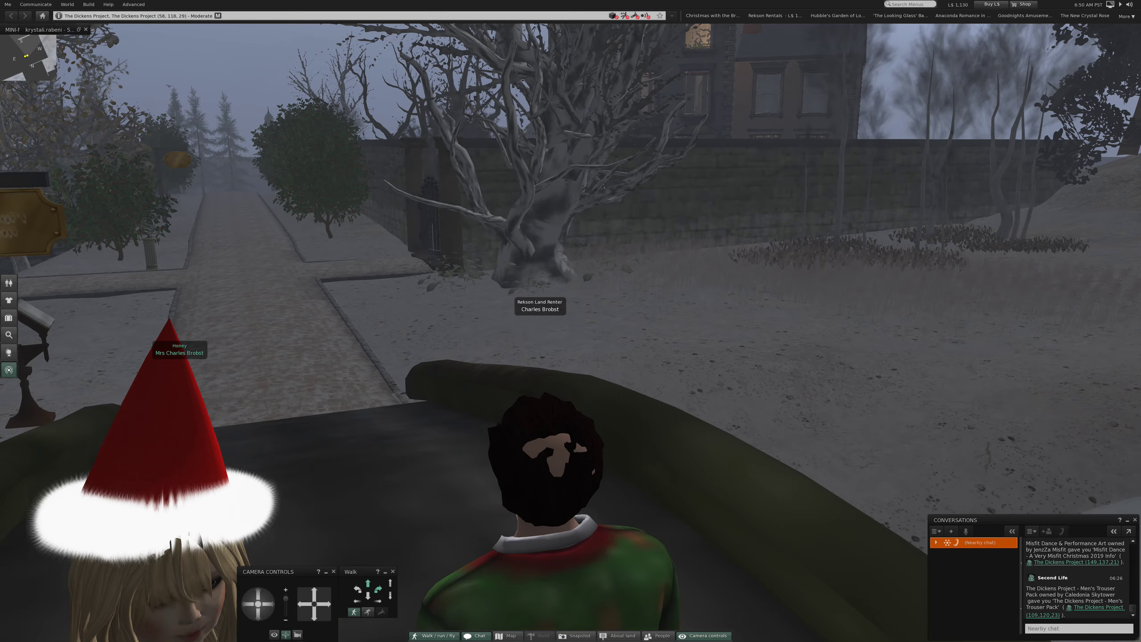
# Step: Cross the bridge and follow the path toward the wall and gate
pyautogui.press('Up')
pyautogui.press('Up')
pyautogui.press('Right')
pyautogui.press('Up')
pyautogui.press('Left')
pyautogui.press('Left')
pyautogui.press('Up')
pyautogui.press('Right')
pyautogui.press('Right')
pyautogui.press('Up')
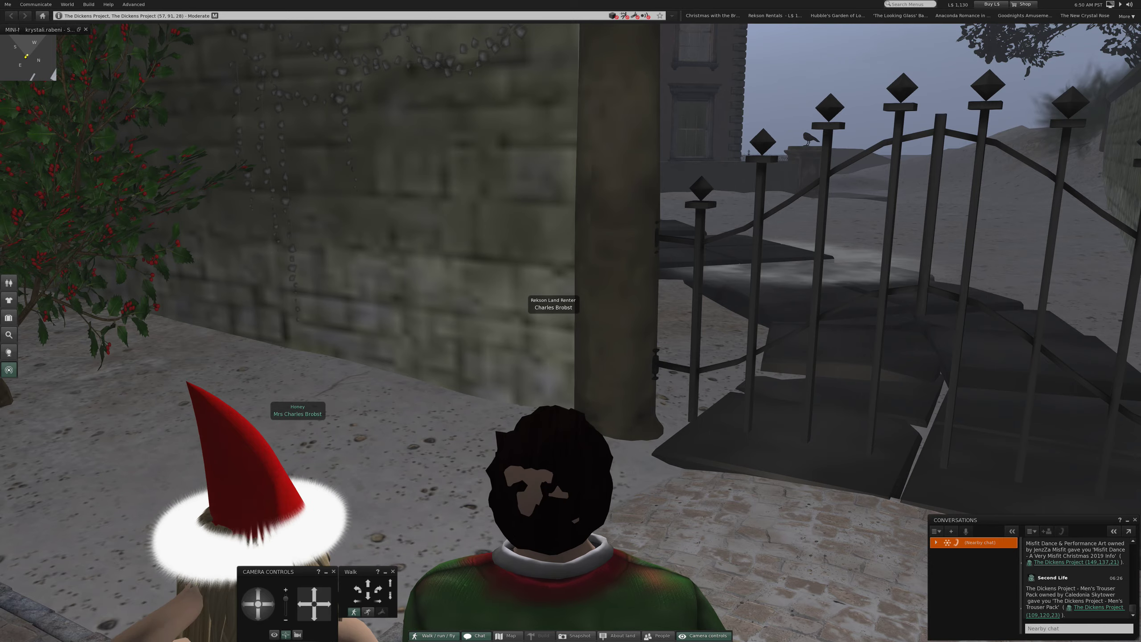
# Step: Tilt the view up at the dark house, then down to approach its front door
pyautogui.press('pageup')
pyautogui.scroll(3, 571, 321)
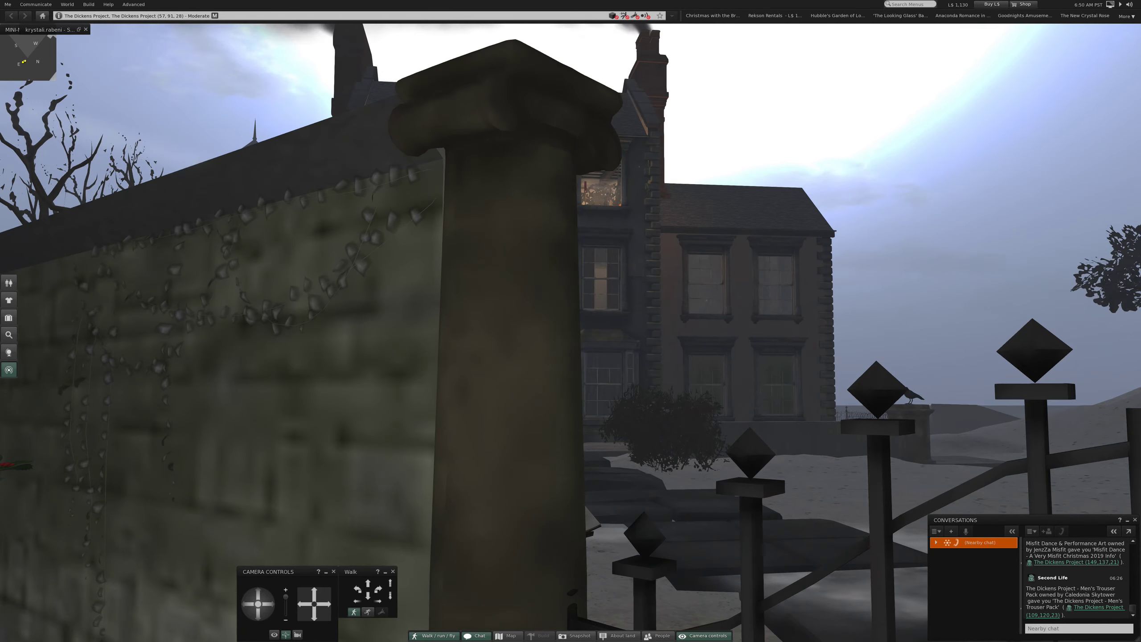
pyautogui.scroll(3, 572, 321)
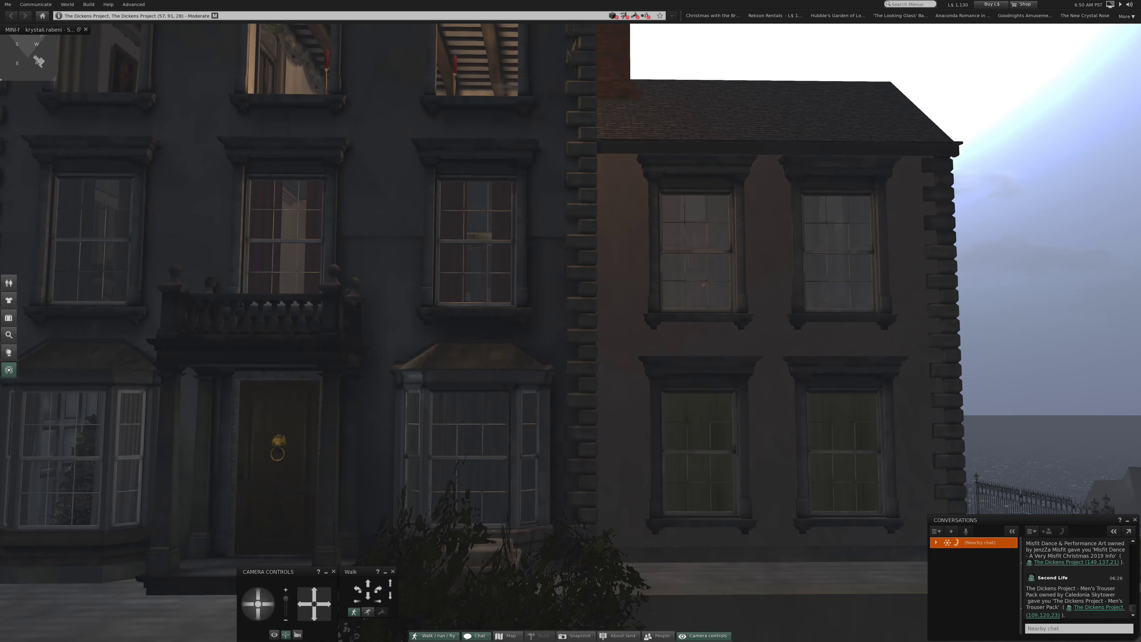
pyautogui.scroll(-3, 571, 321)
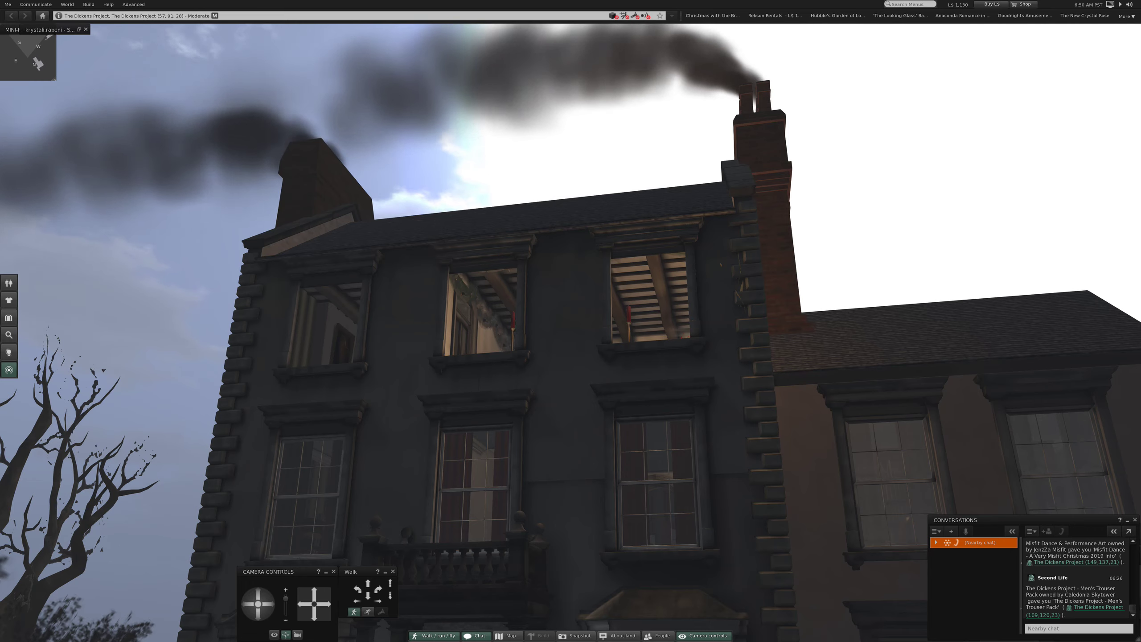
pyautogui.press('Down')
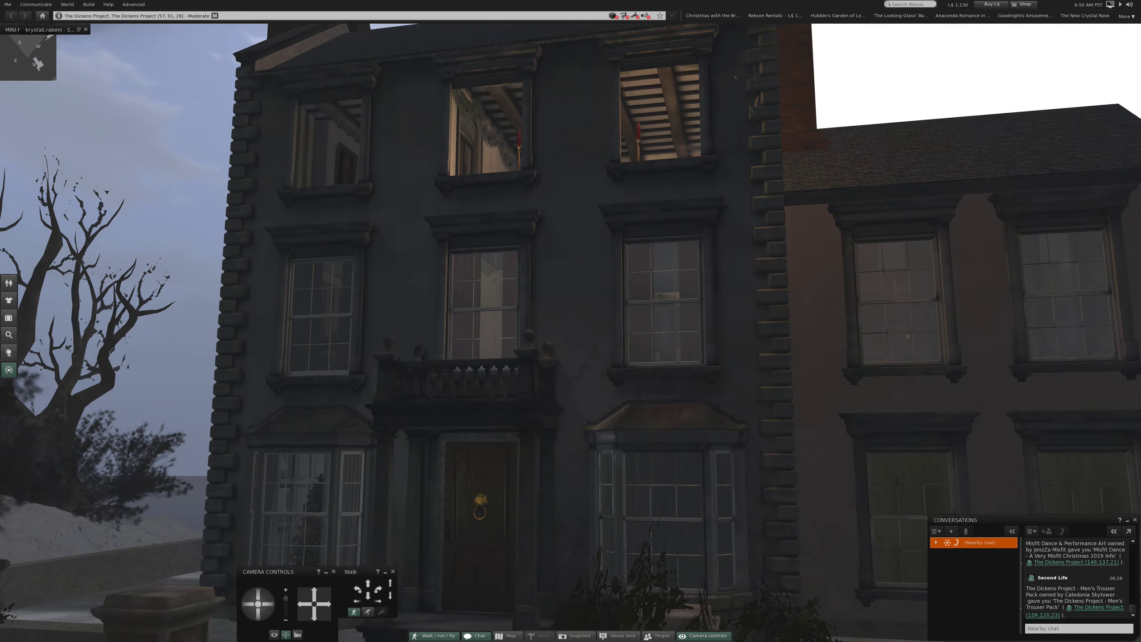
pyautogui.press('Up')
pyautogui.press('Up')
pyautogui.press('Up')
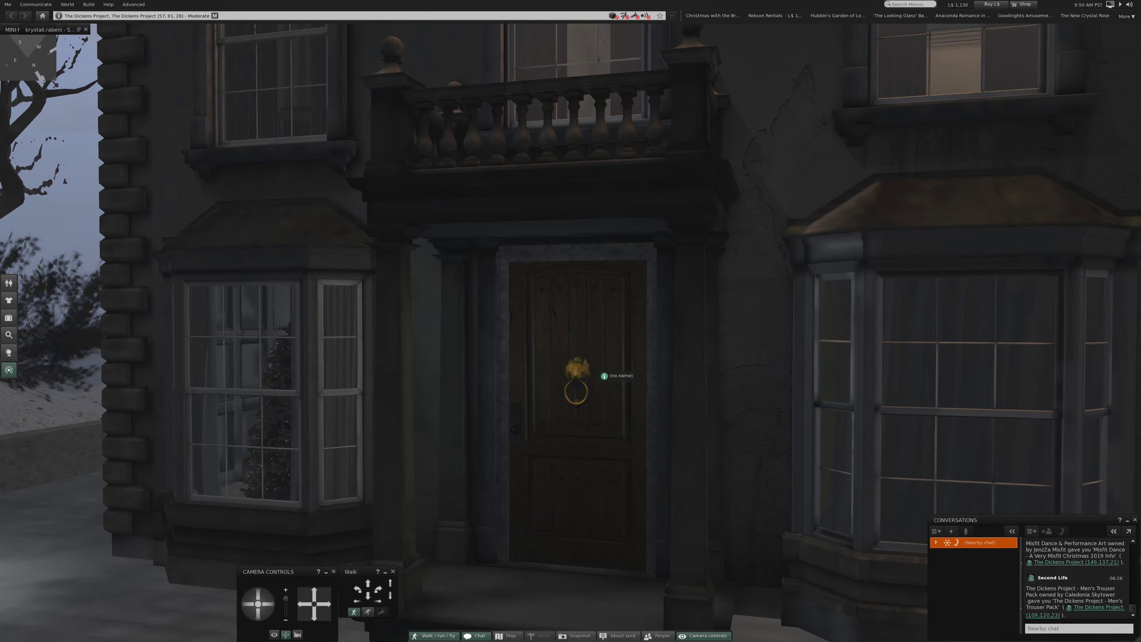
# Step: Open the front door and walk down the hallway into the harp music room
pyautogui.click(606, 376)
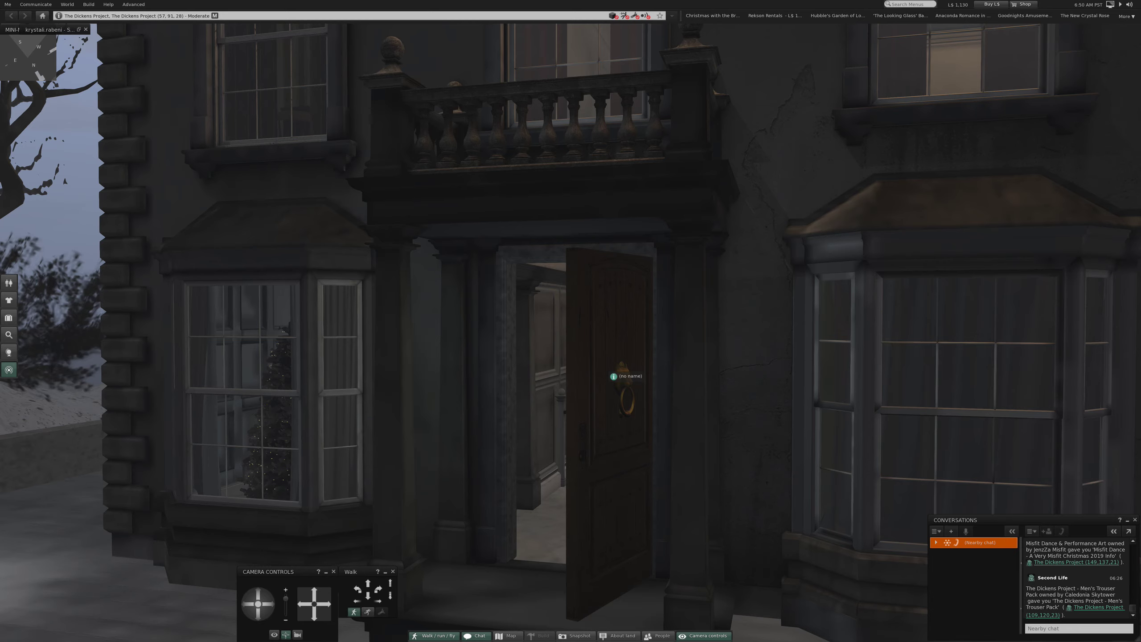
pyautogui.press('Up')
pyautogui.press('Up')
pyautogui.press('Up')
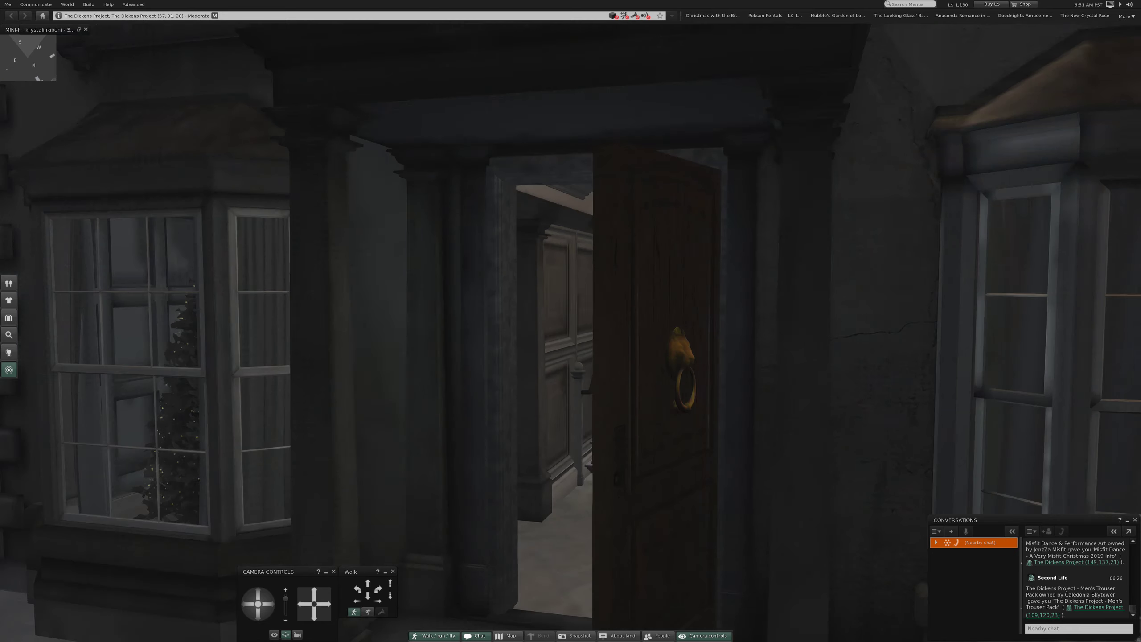
pyautogui.press('Up')
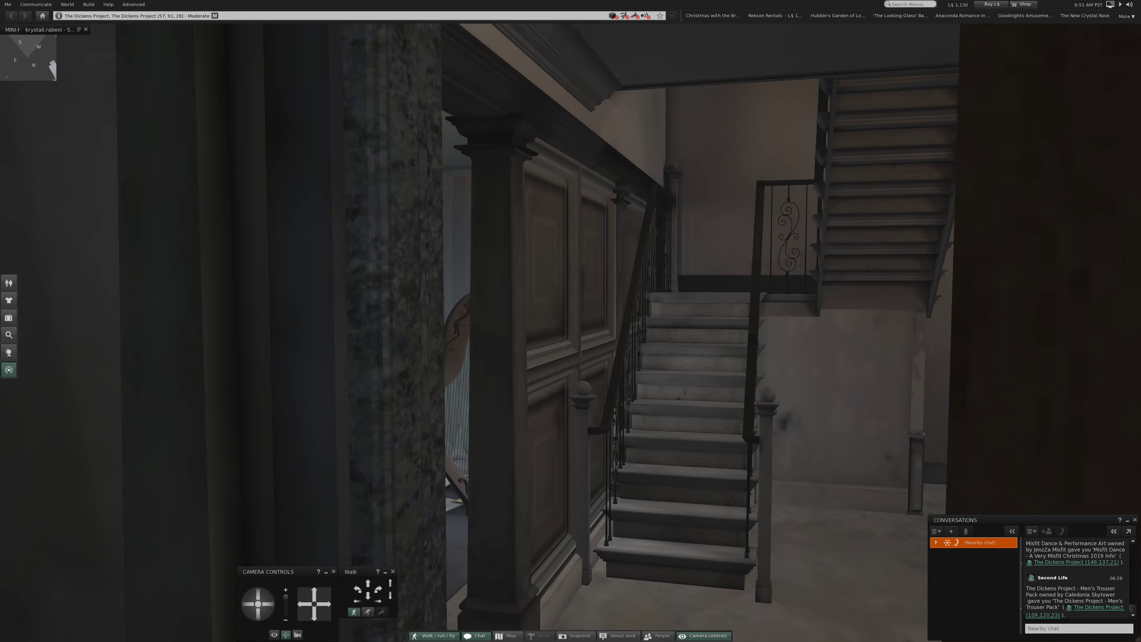
pyautogui.press('Up')
pyautogui.press('Up')
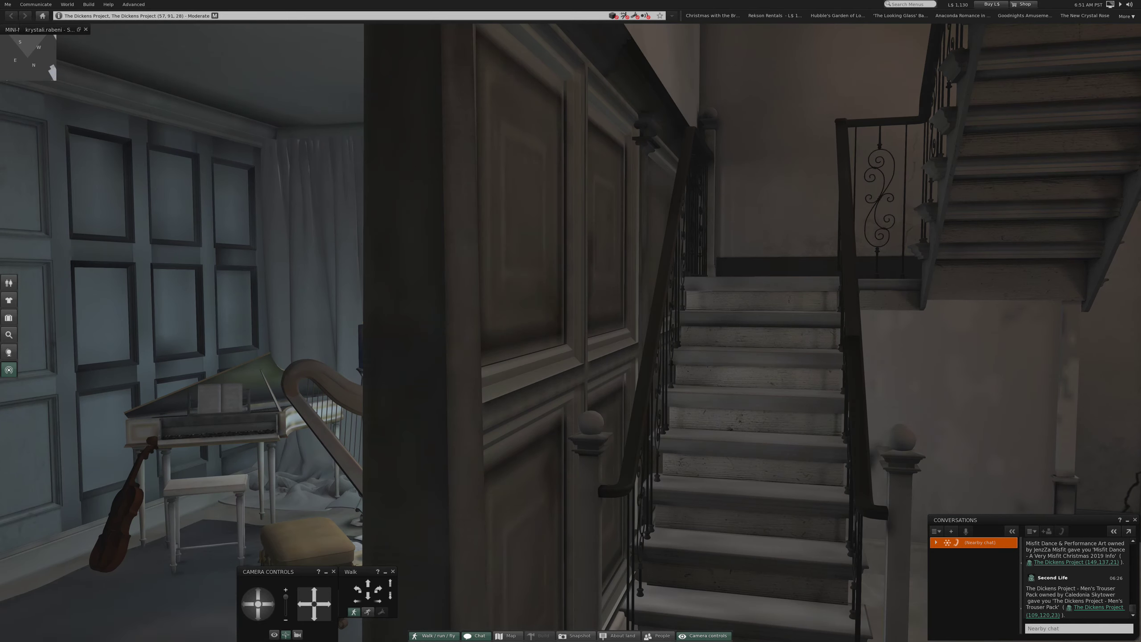
pyautogui.press('Up')
pyautogui.press('Left')
pyautogui.press('Up')
pyautogui.press('Up')
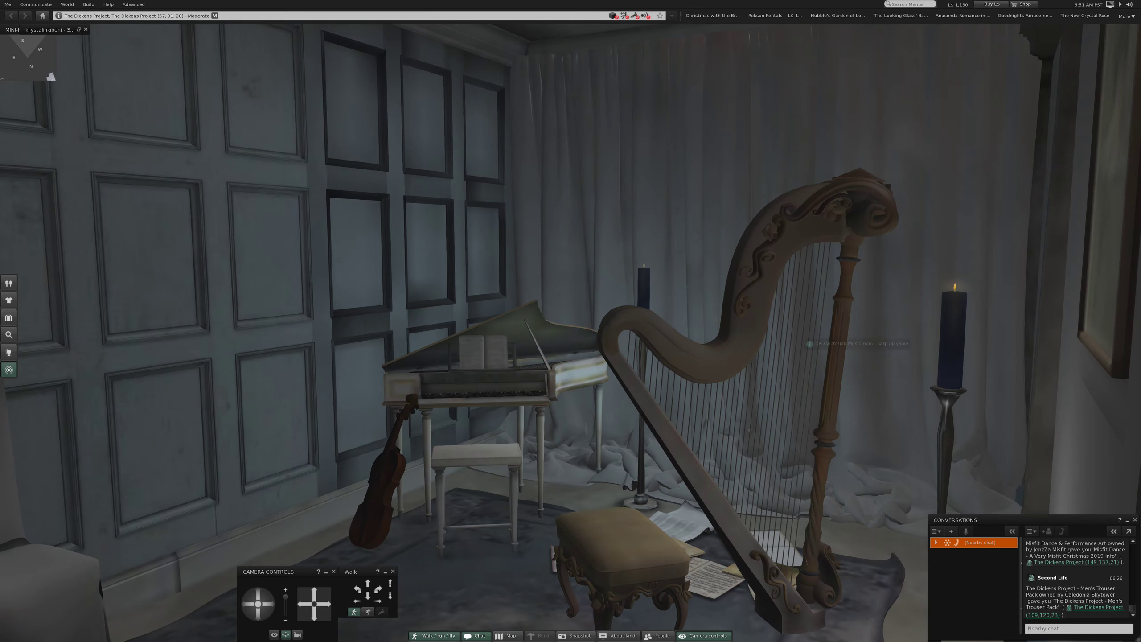
# Step: Leave the music room, pass the staircase, and face the grandfather clock and antlered fireplace
pyautogui.press('Right')
pyautogui.press('Right')
pyautogui.press('Down')
pyautogui.press('Down')
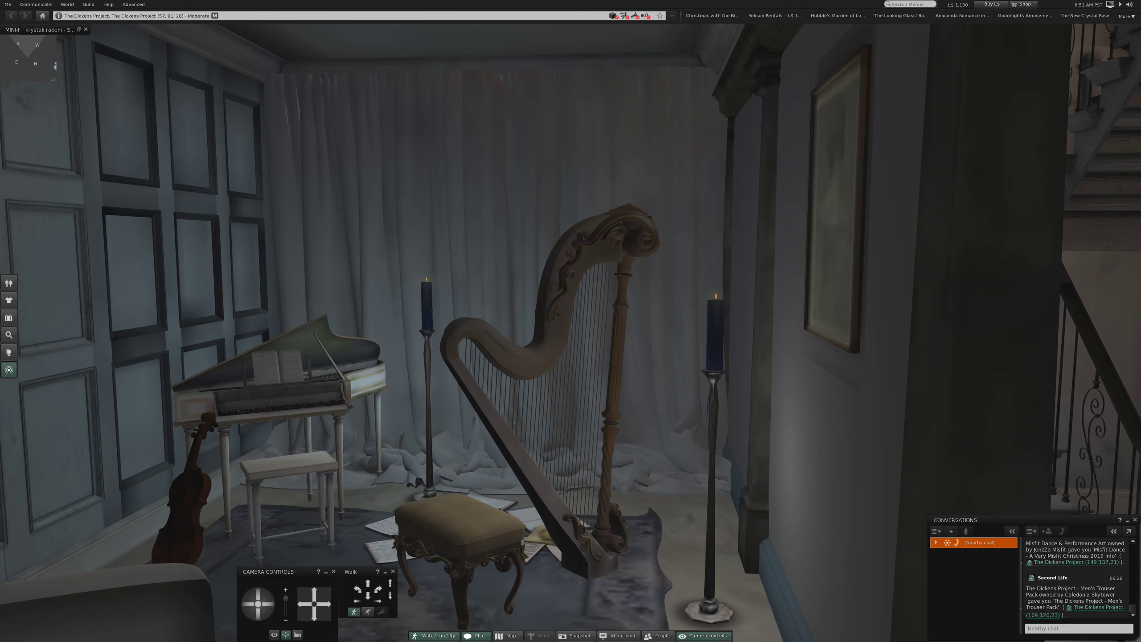
pyautogui.press('Escape')
pyautogui.press('Down')
pyautogui.press('Down')
pyautogui.press('Right')
pyautogui.press('Right')
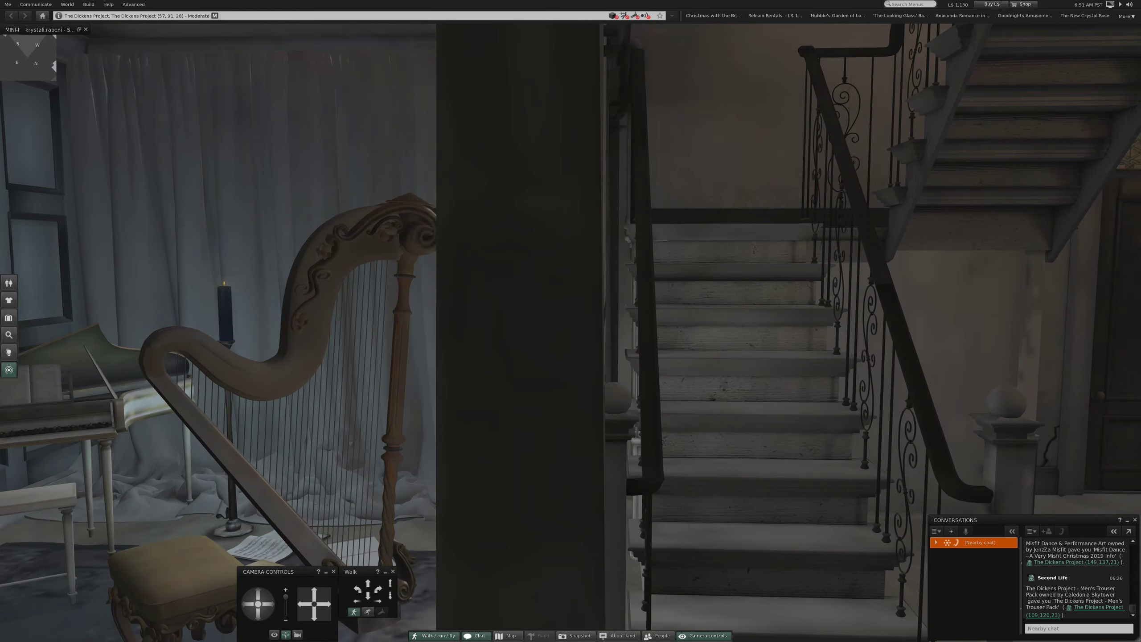
pyautogui.press('Right')
pyautogui.press('Right')
pyautogui.press('Right')
pyautogui.press('Right')
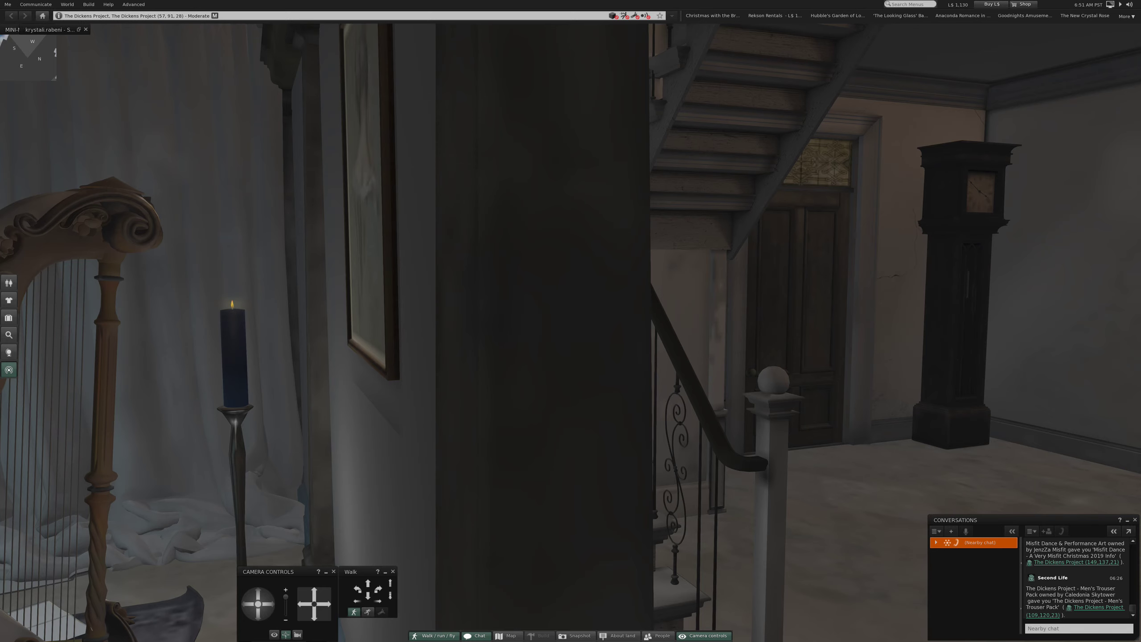
pyautogui.press('Up')
pyautogui.press('Up')
pyautogui.press('Right')
pyautogui.press('Right')
pyautogui.press('Right')
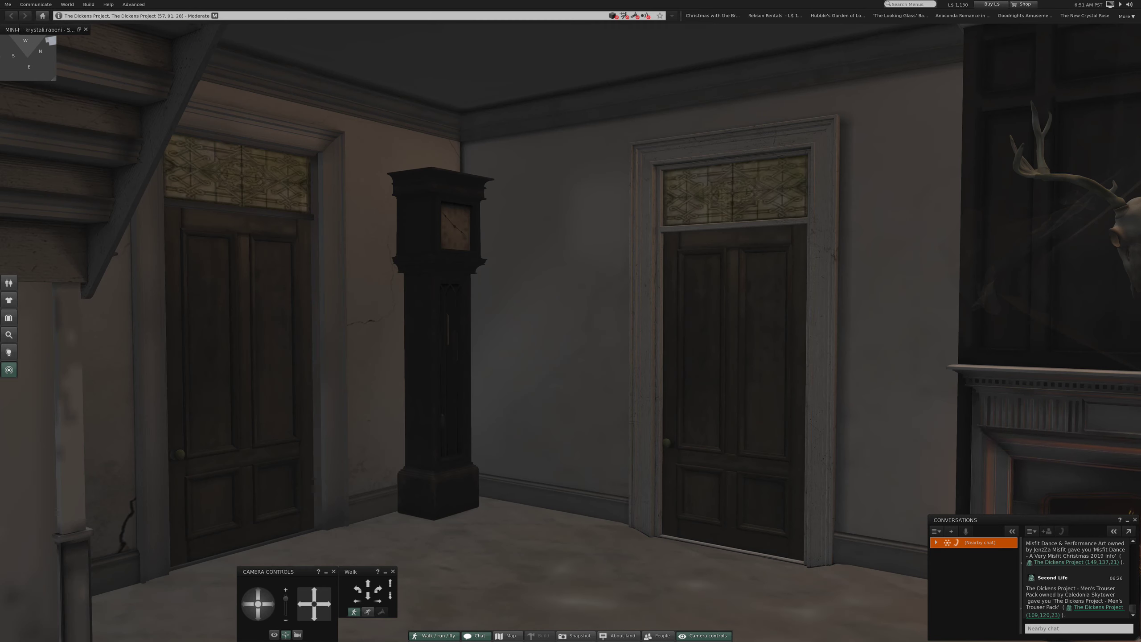
pyautogui.press('Right')
pyautogui.press('Right')
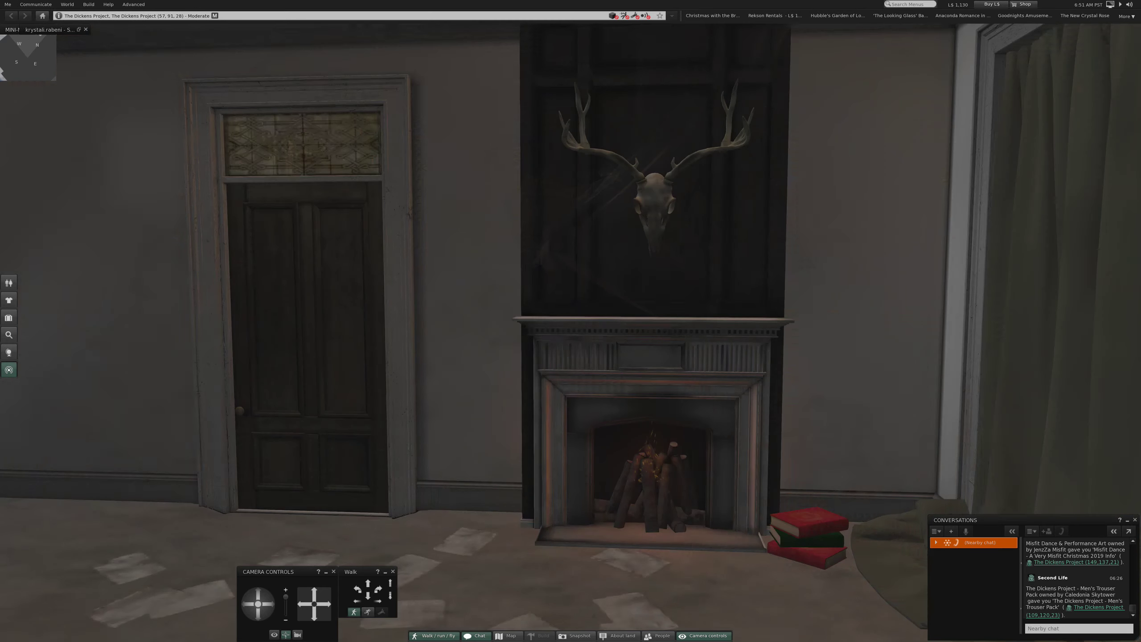
pyautogui.press('Left')
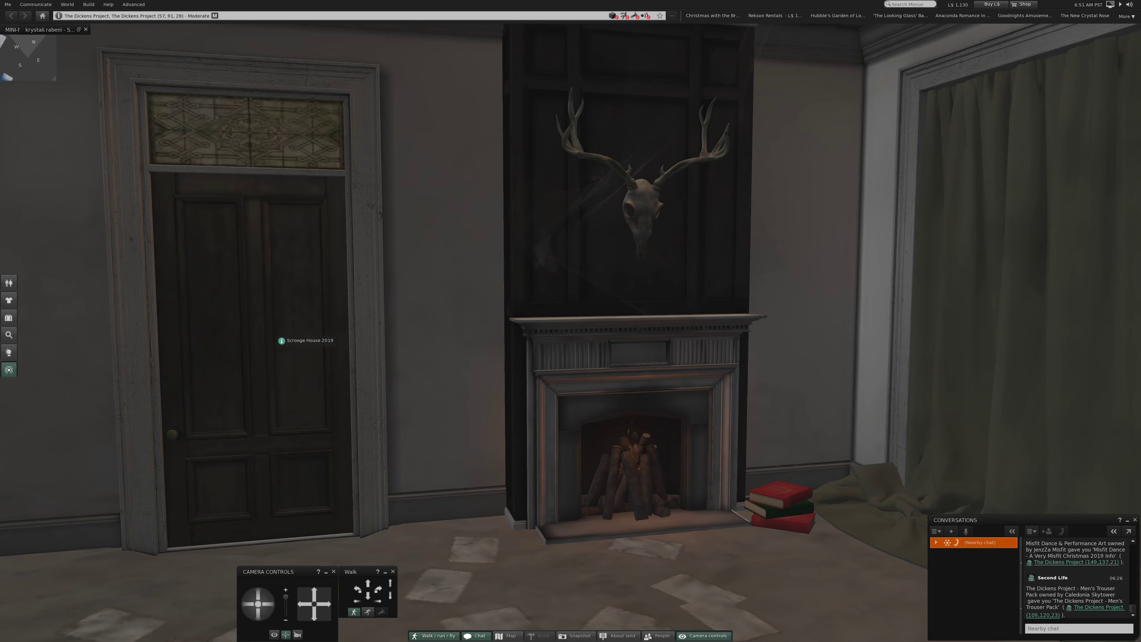
# Step: Go through the door beside the clock into the room with ornate glass doors
pyautogui.doubleClick(281, 339)
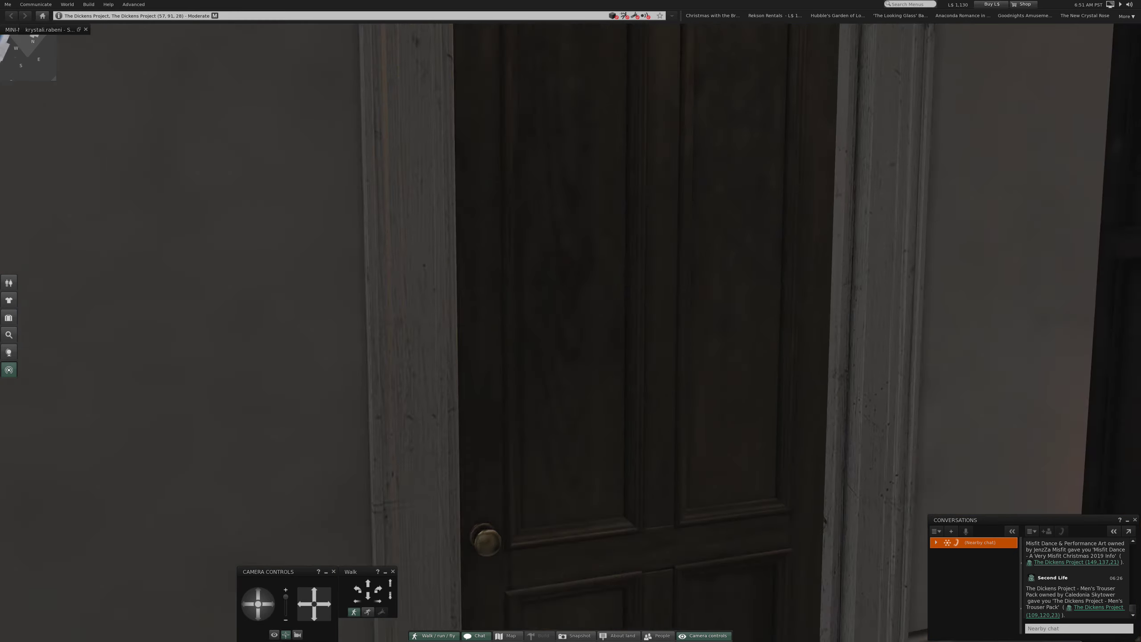
pyautogui.press('Up')
pyautogui.press('Up')
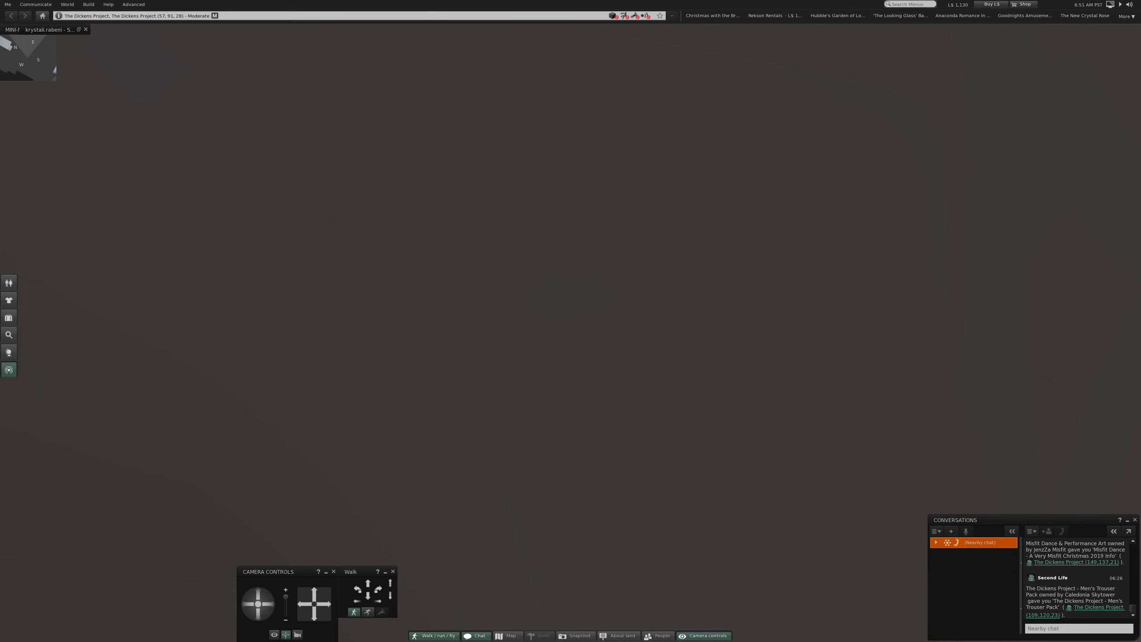
pyautogui.press('Up')
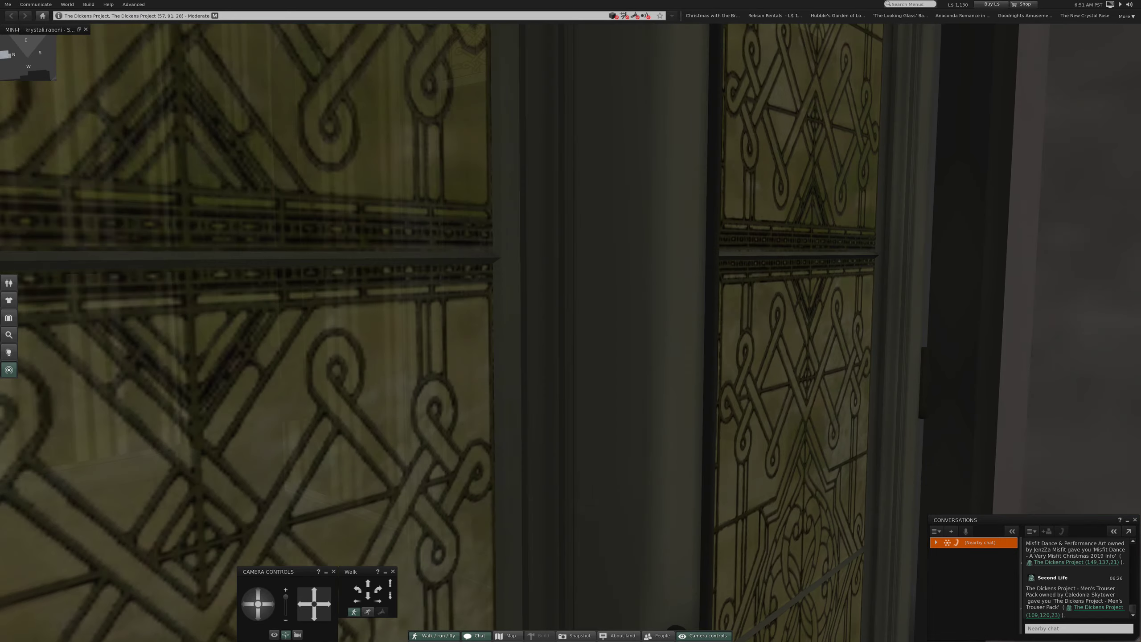
pyautogui.press('Up')
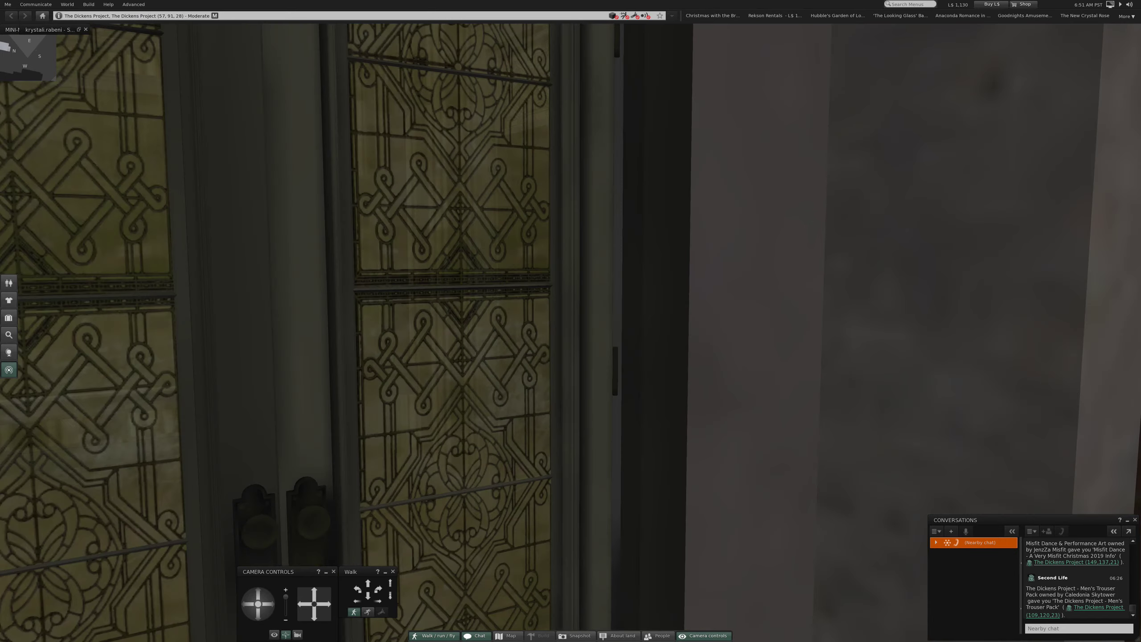
pyautogui.press('Up')
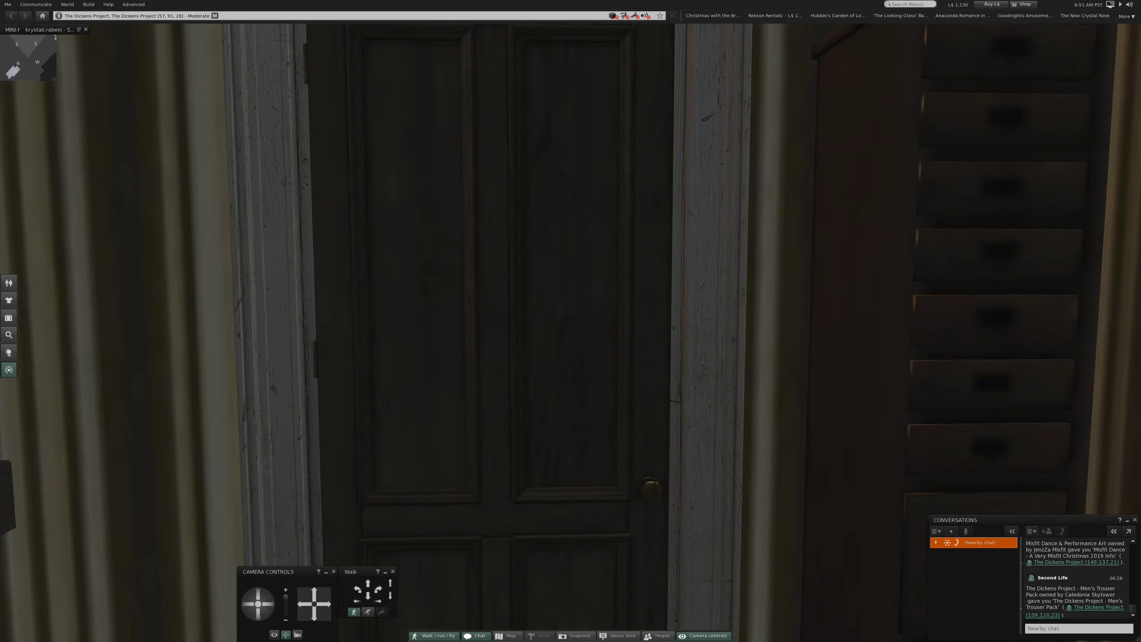
pyautogui.press('Up')
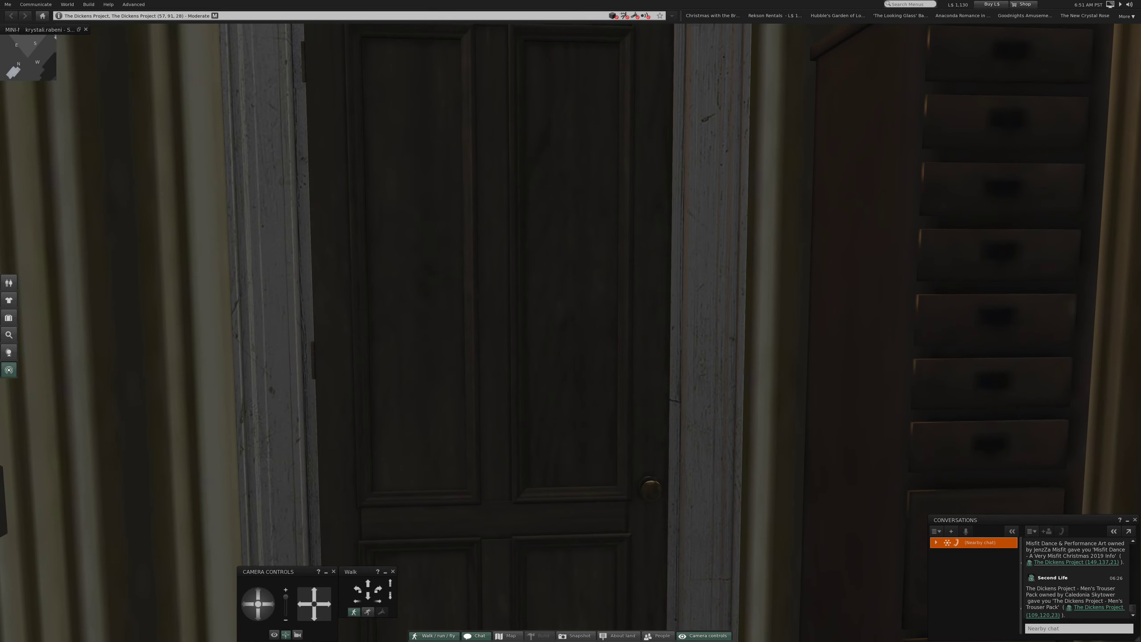
# Step: Look along the striped green wall, window corner, tall chest and writing desk
pyautogui.press('Left')
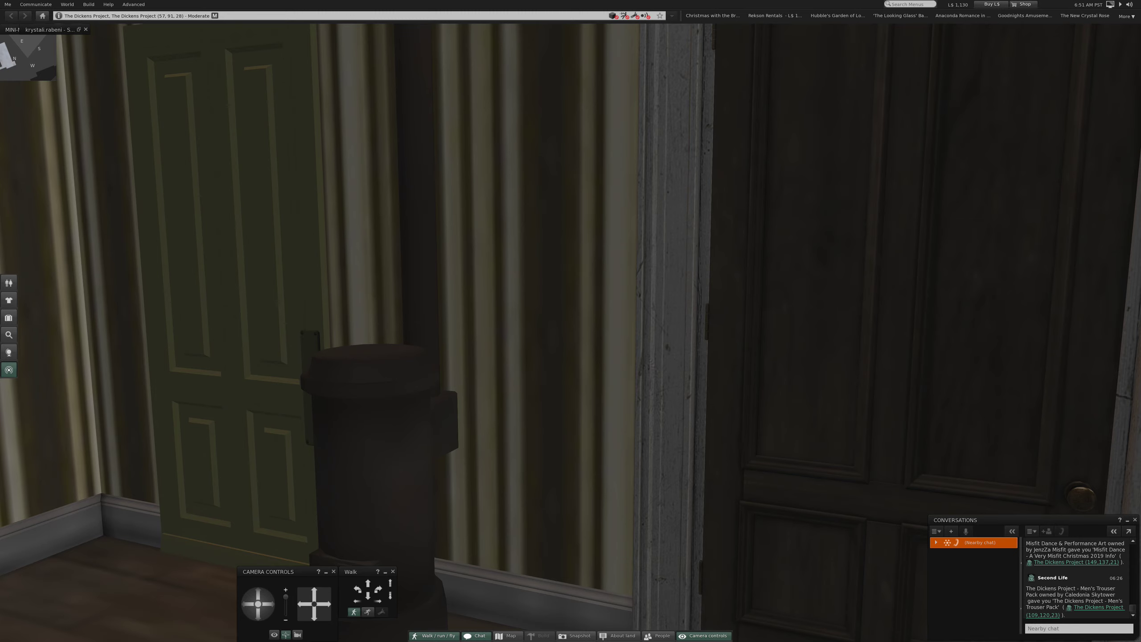
pyautogui.press('Left')
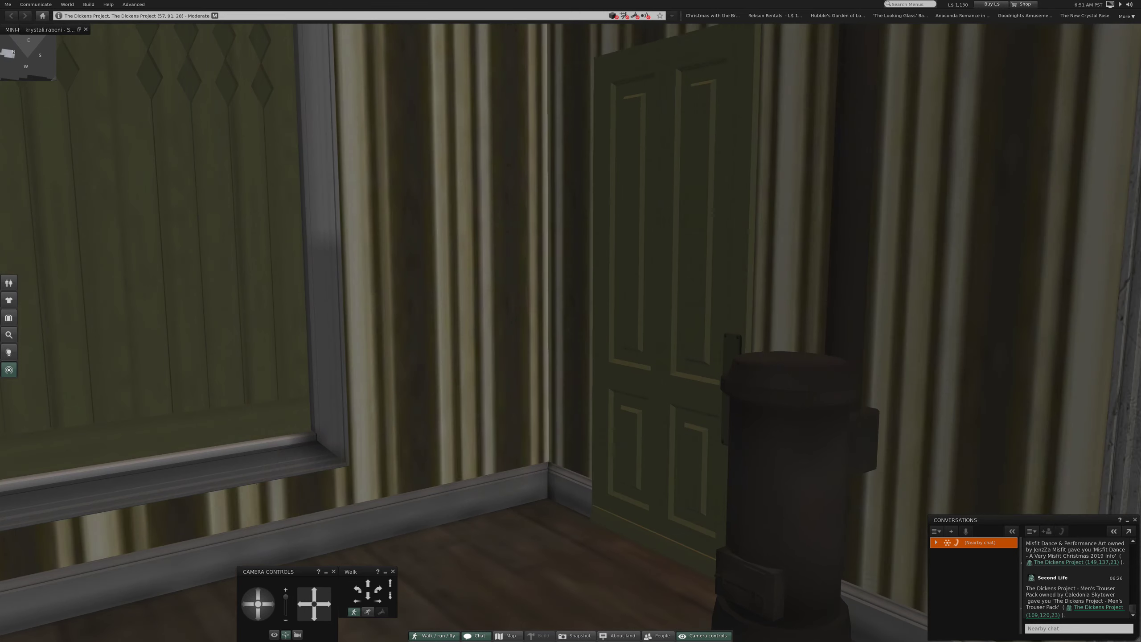
pyautogui.press('Left')
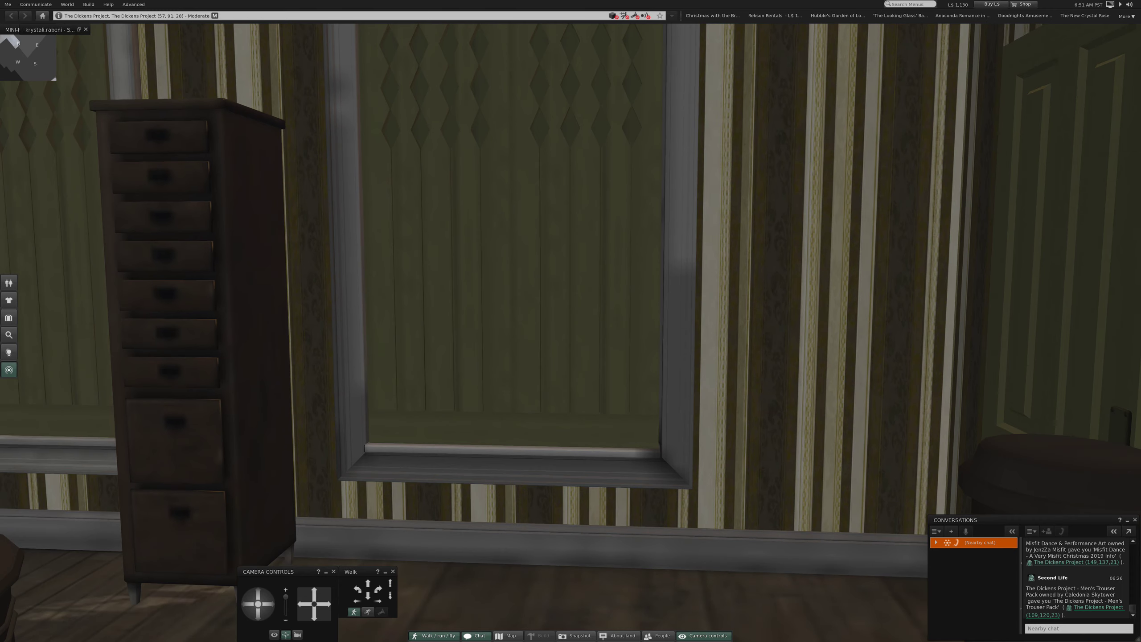
pyautogui.press('Left')
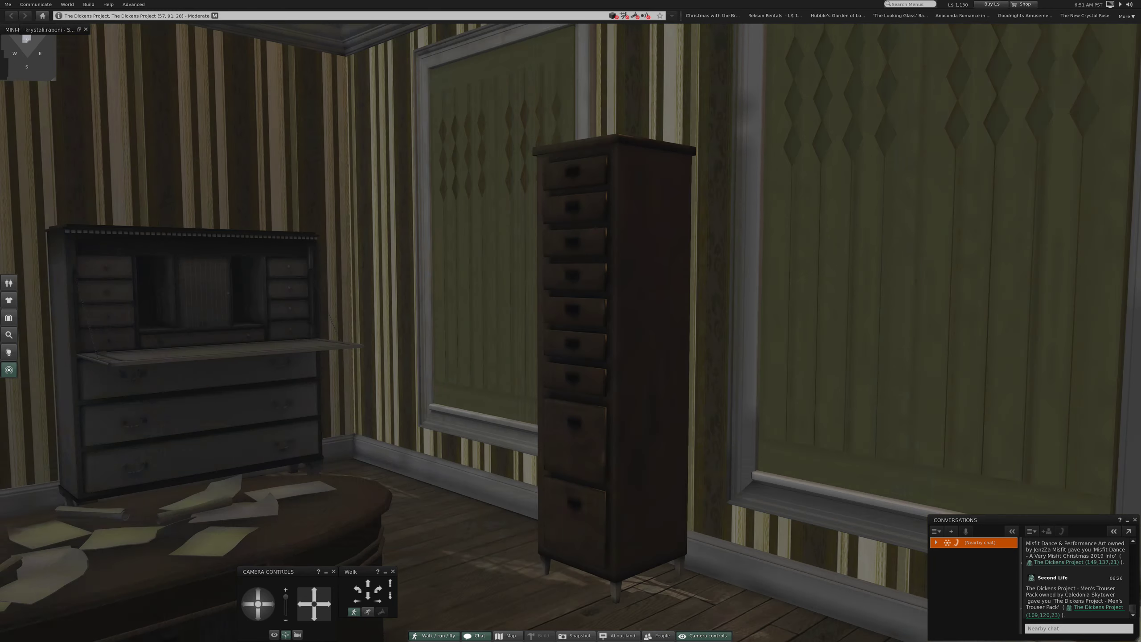
pyautogui.press('Escape')
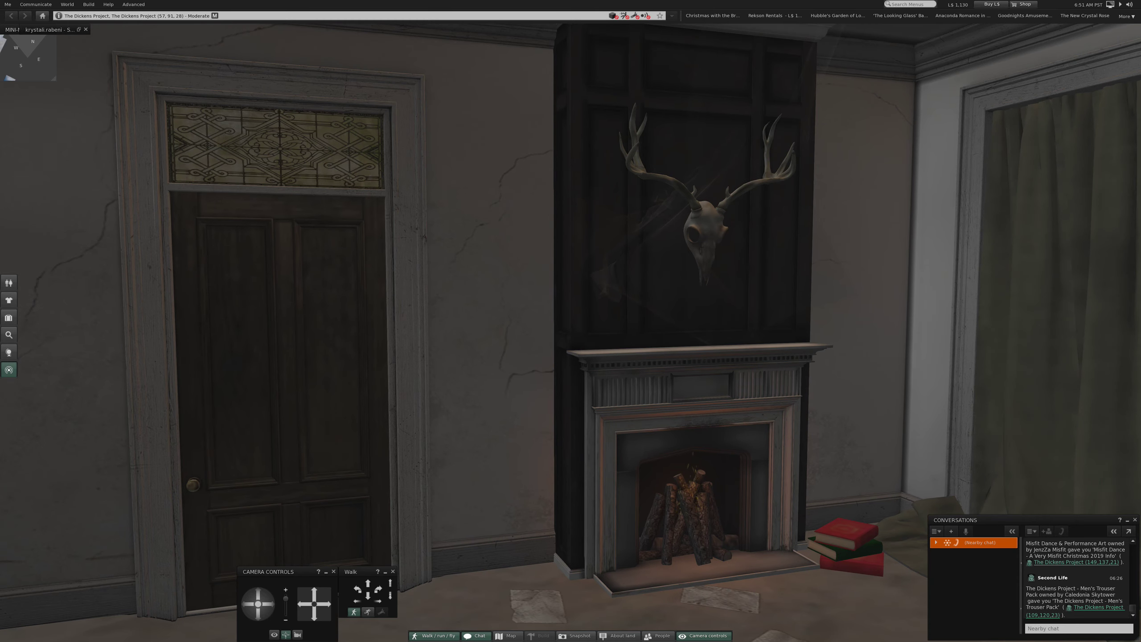
# Step: Return to the door beside the grandfather clock and step back
pyautogui.press('Left')
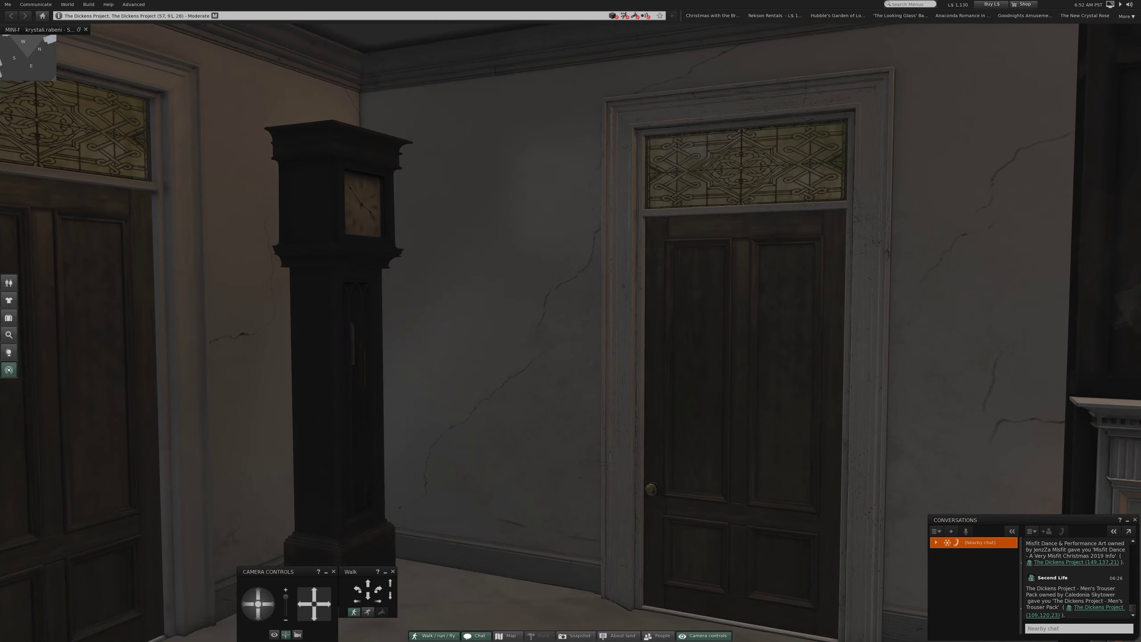
pyautogui.press('Left')
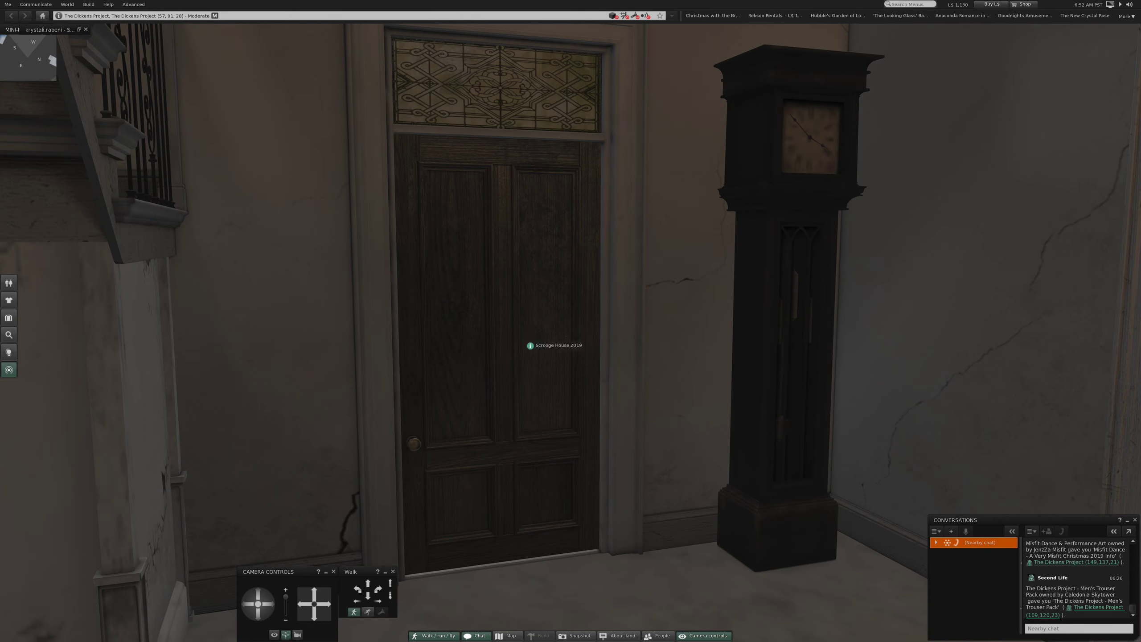
pyautogui.press('Up')
pyautogui.press('Down')
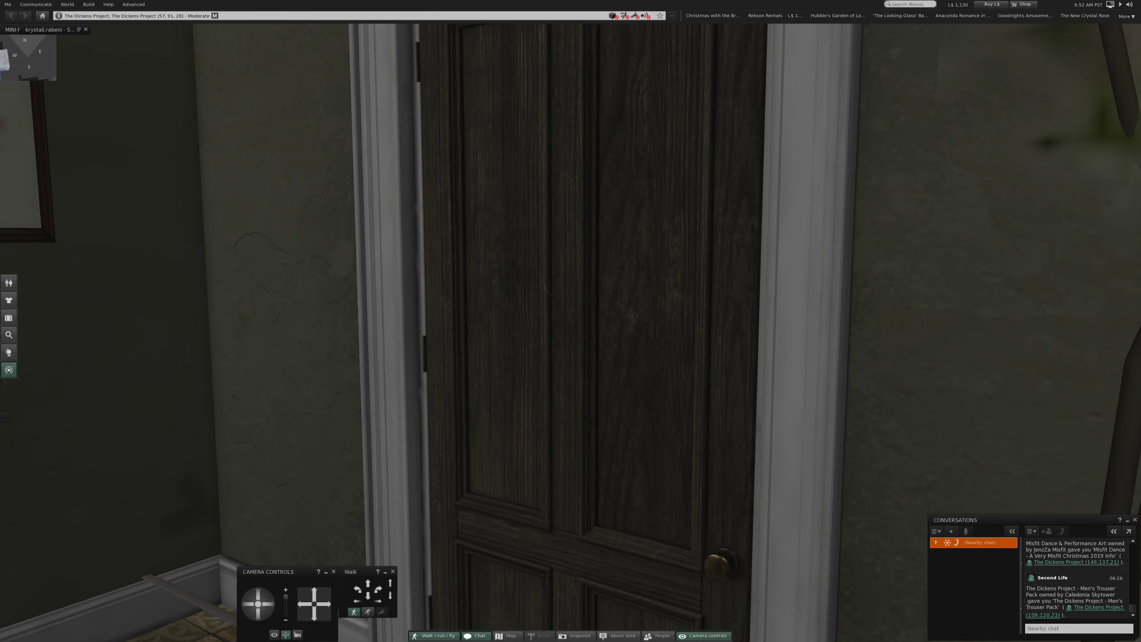
pyautogui.scroll(-2, 535, 355)
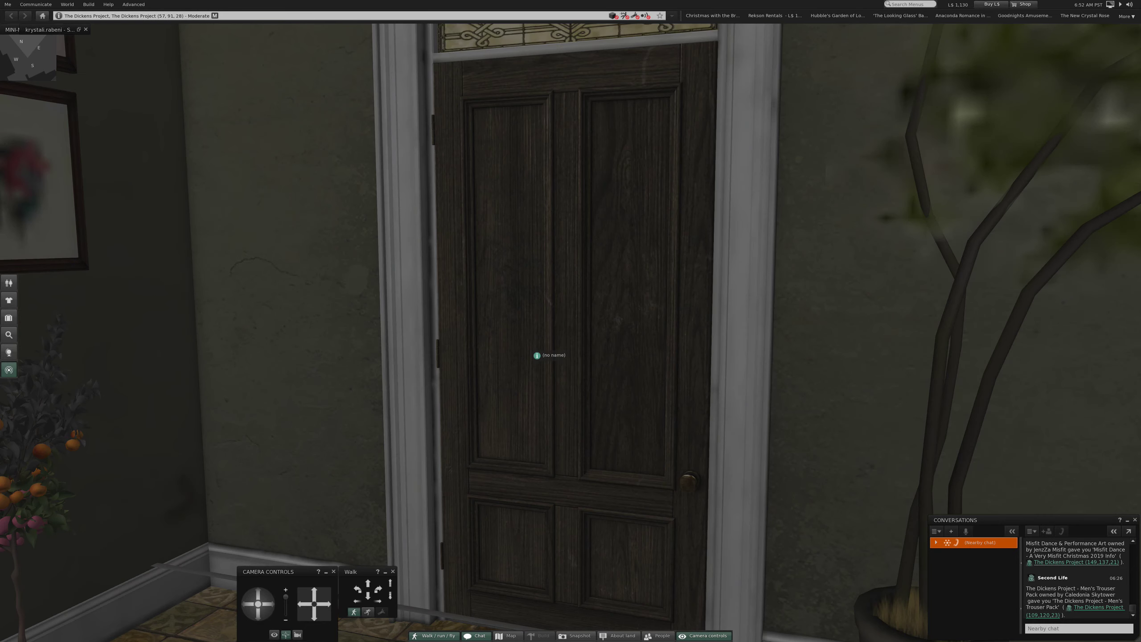
# Step: Survey the greenhouse and birdcage table, then pull back to the staircase
pyautogui.press('Right')
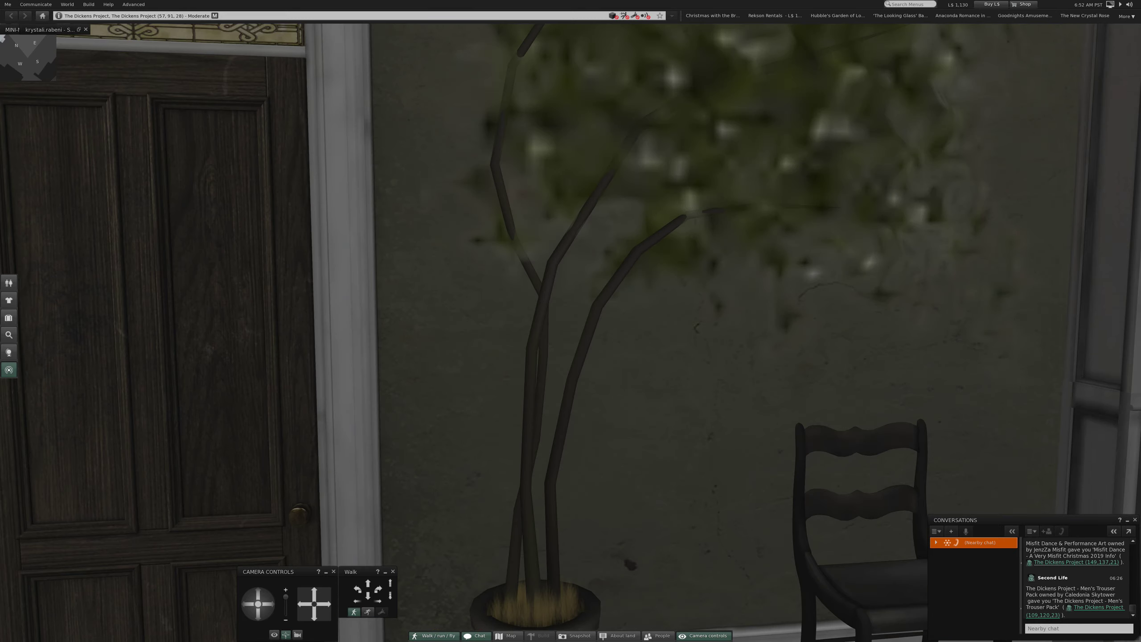
pyautogui.press('Right')
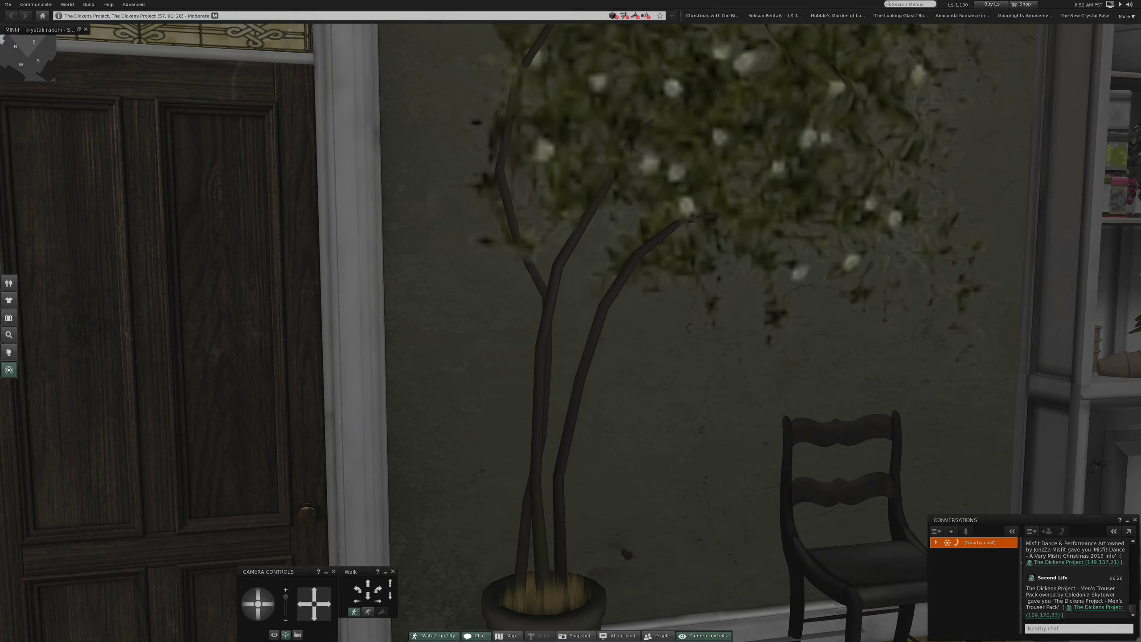
pyautogui.press('Right')
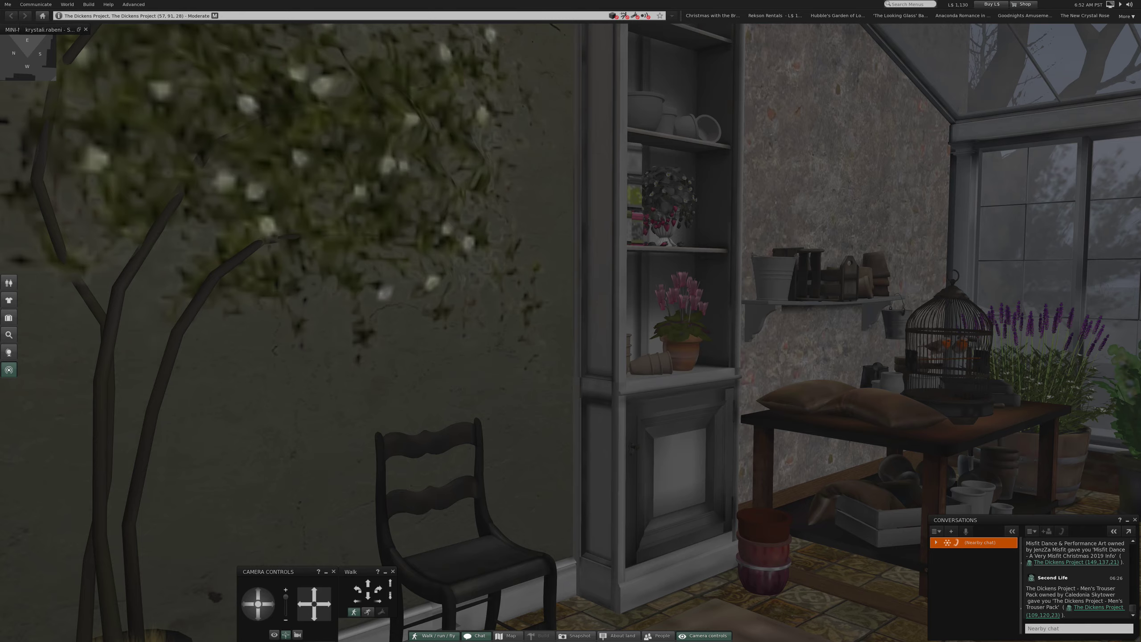
pyautogui.press('Right')
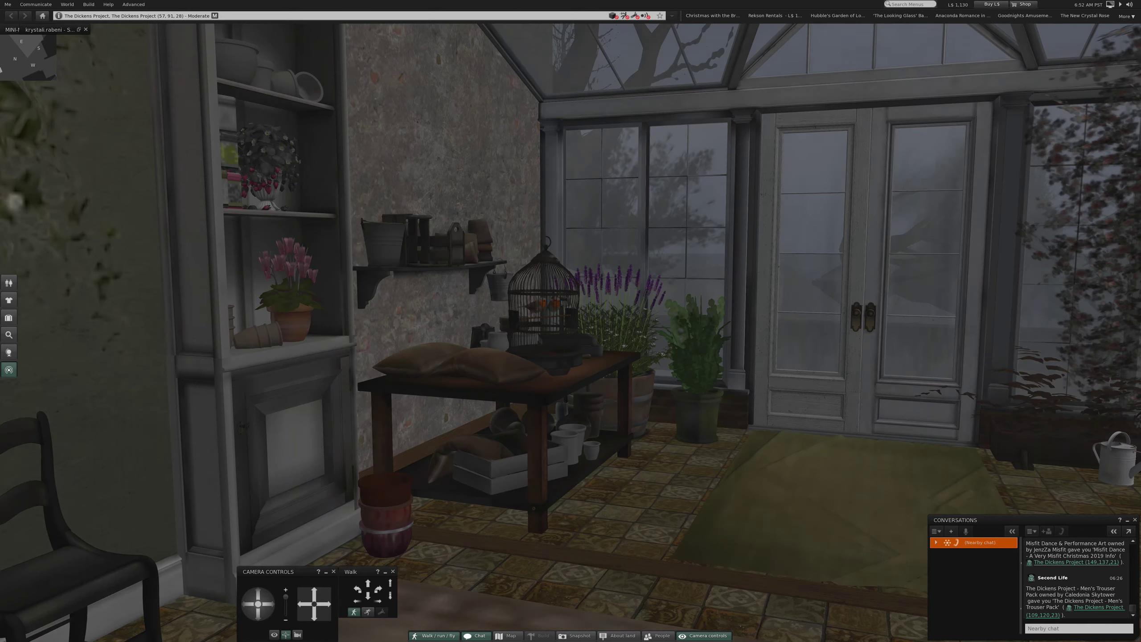
pyautogui.press('Up')
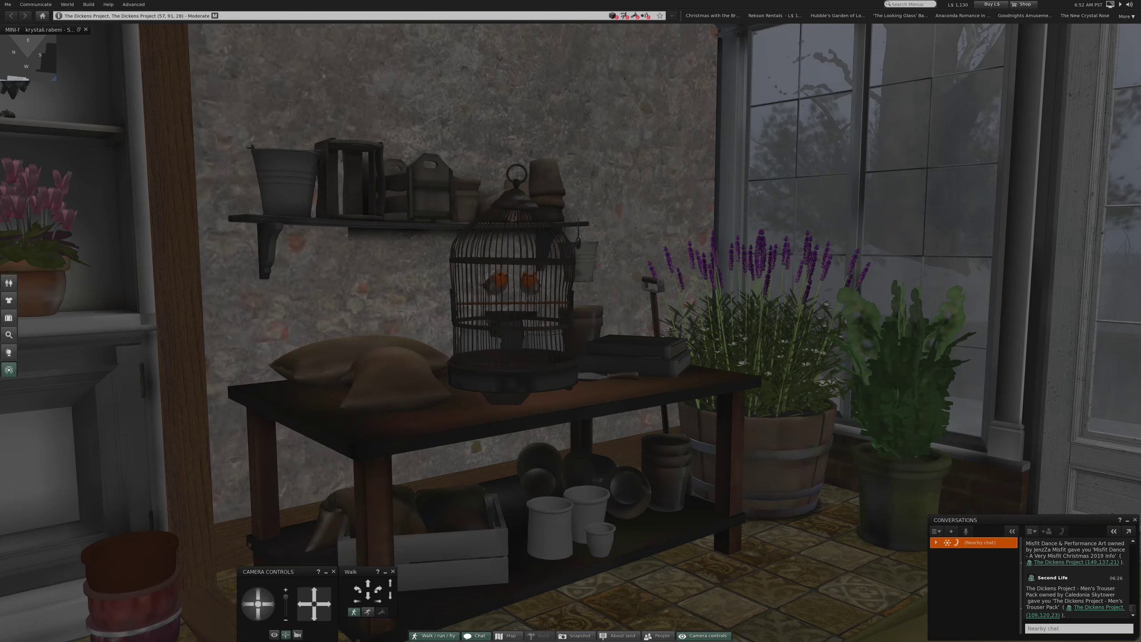
pyautogui.press('Down')
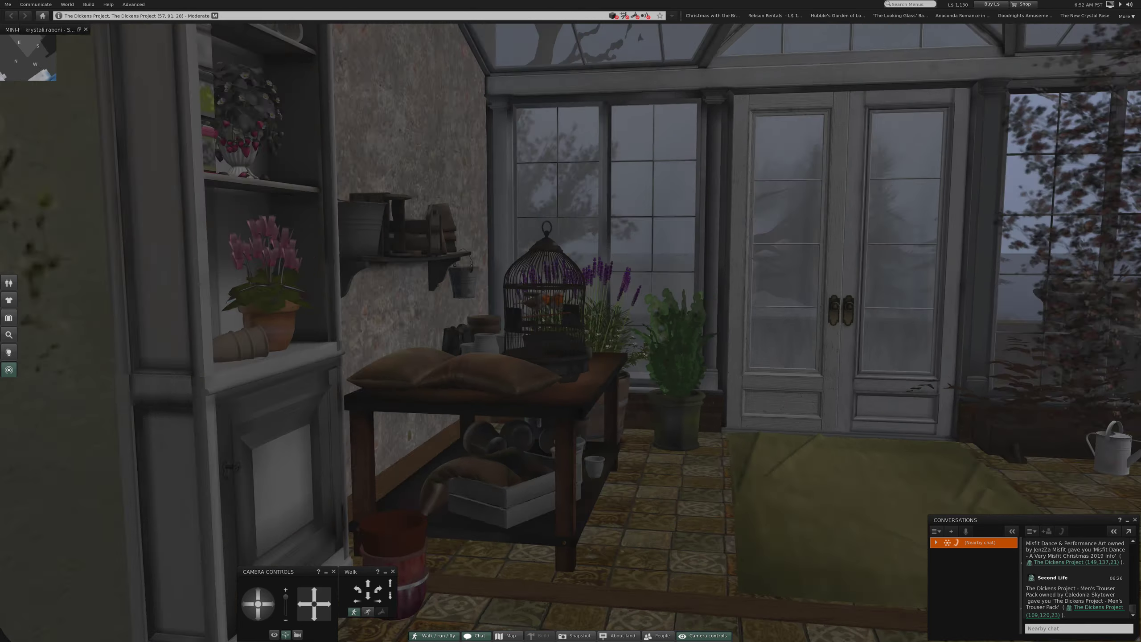
pyautogui.press('Down')
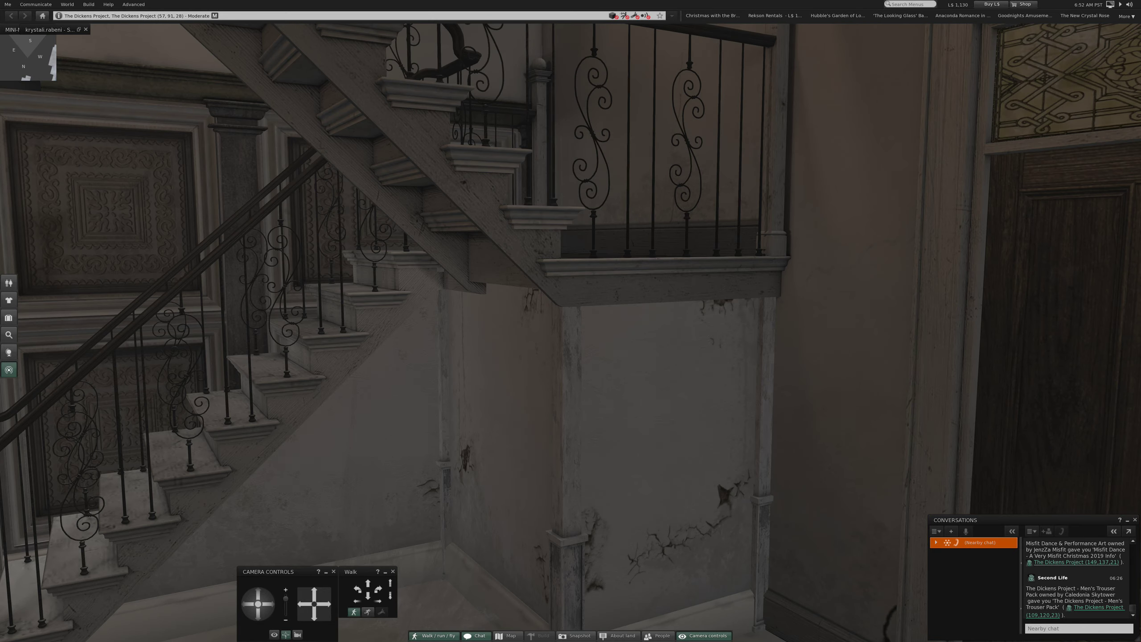
# Step: View the staircase from underneath, then orbit up along the landing railing
pyautogui.press('Left')
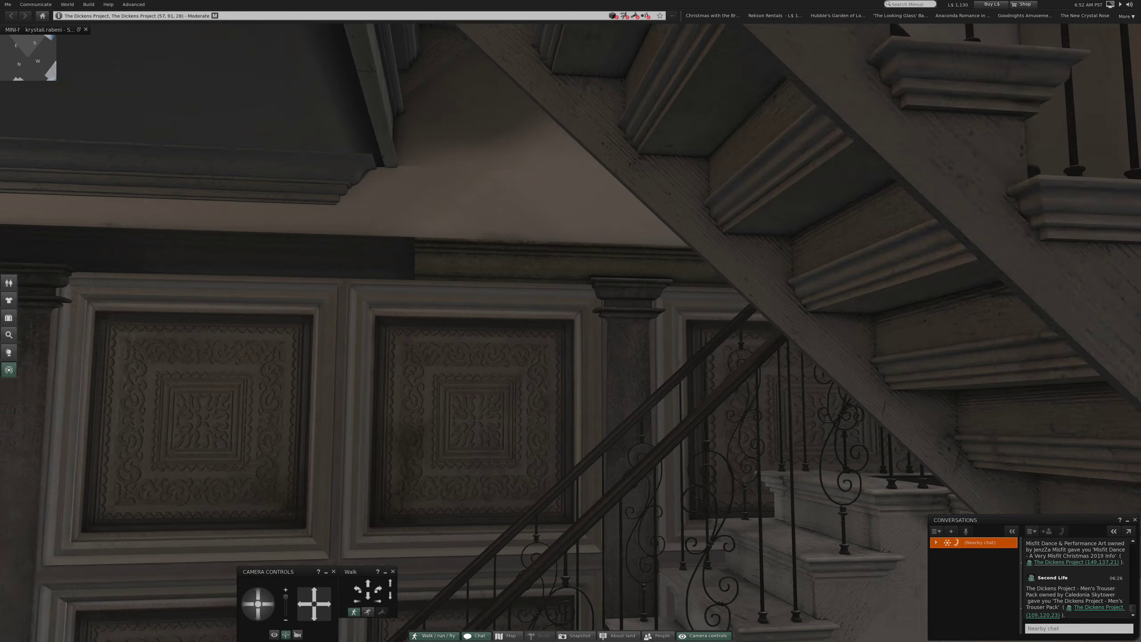
pyautogui.press('Left')
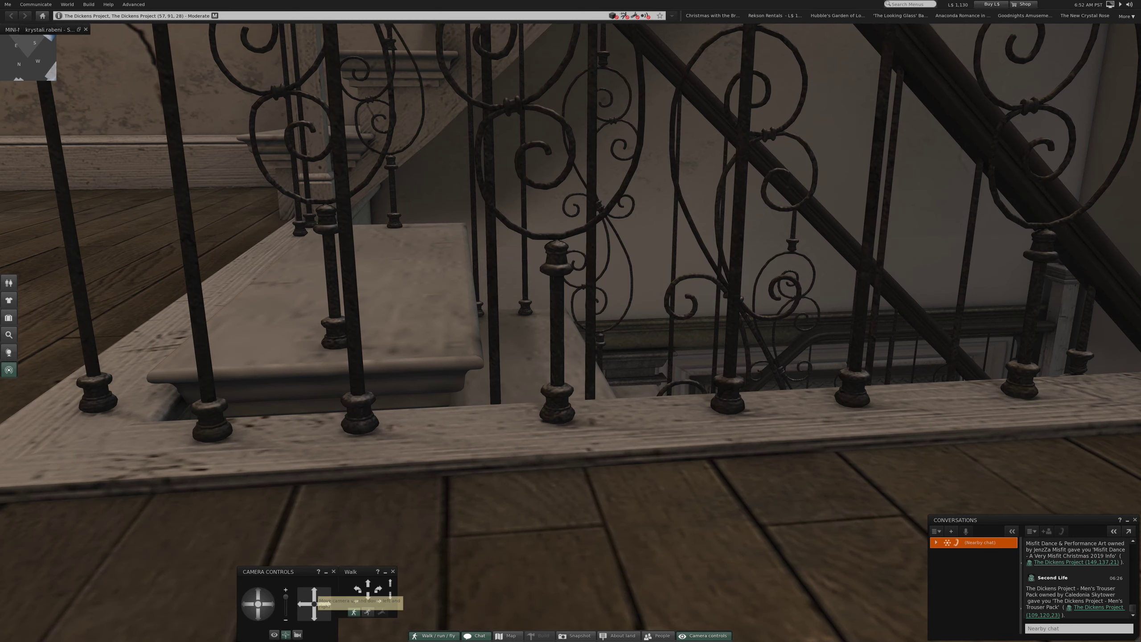
pyautogui.moveTo(307, 603); pyautogui.dragTo(308, 593)
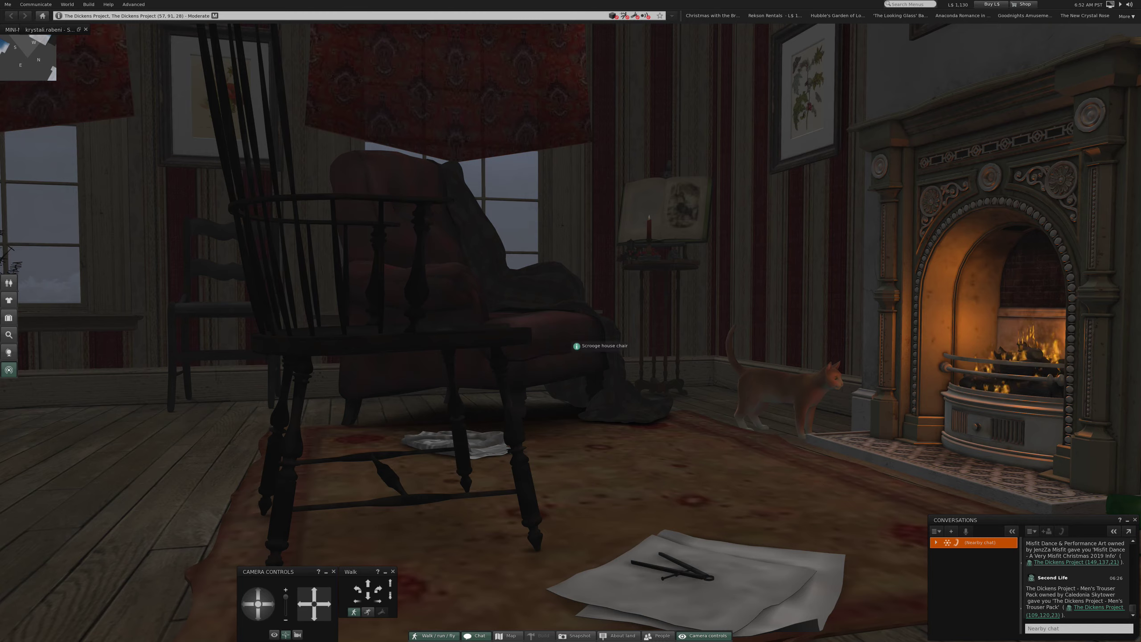
# Step: Orbit past the fireplace chair and walk through the doorway into the curtained side room
pyautogui.moveTo(258, 604); pyautogui.dragTo(259, 604)
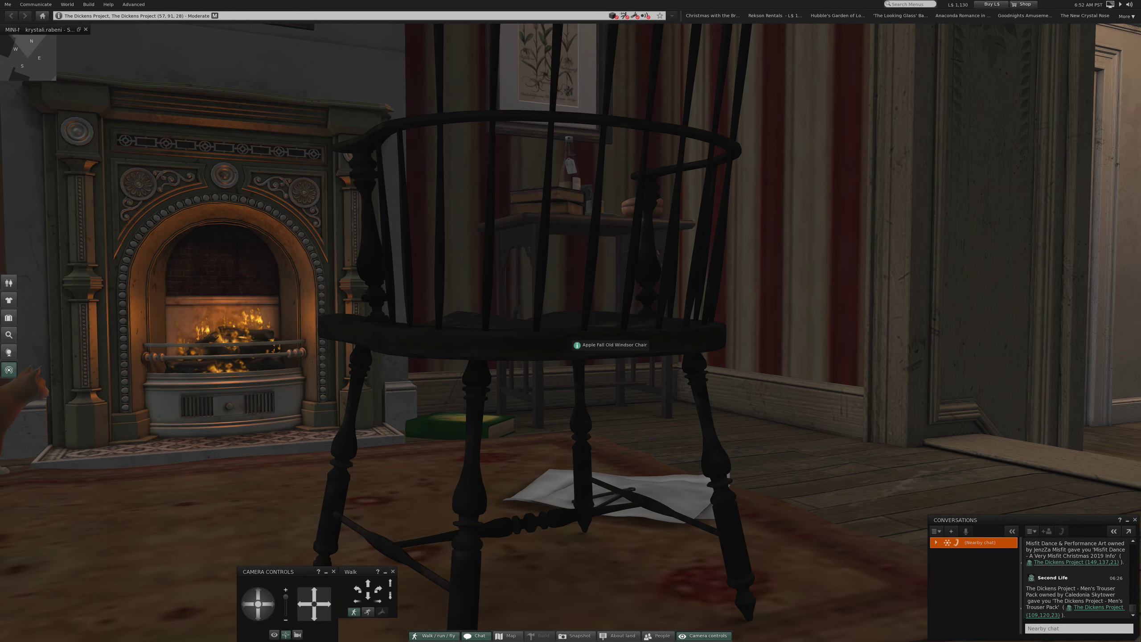
pyautogui.moveTo(577, 345); pyautogui.dragTo(267, 345)
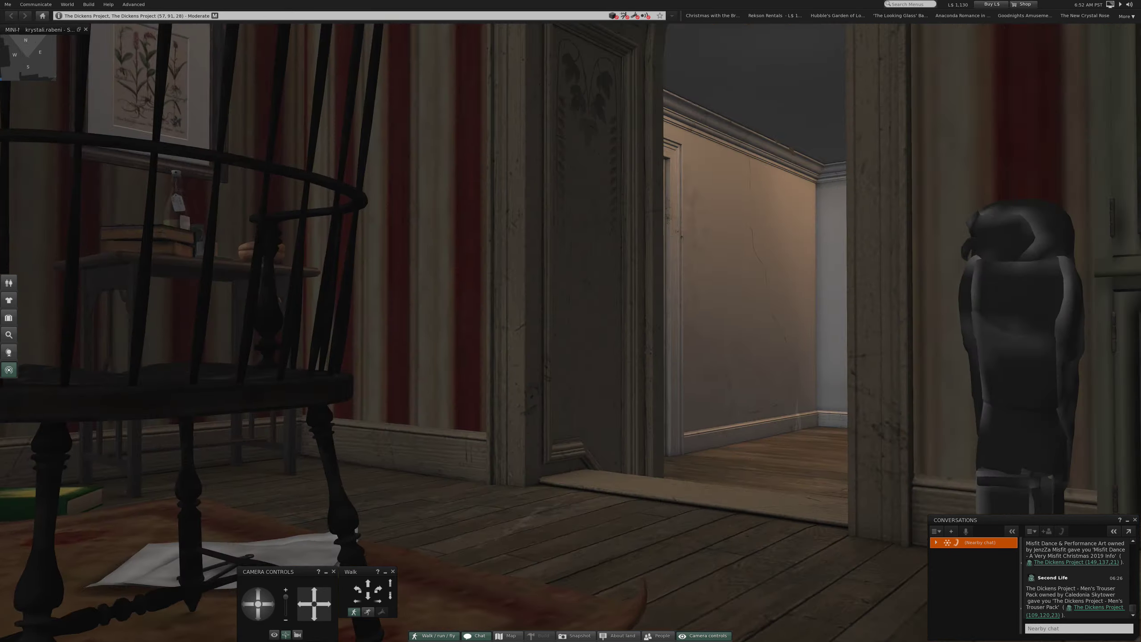
pyautogui.moveTo(571, 321); pyautogui.dragTo(357, 321)
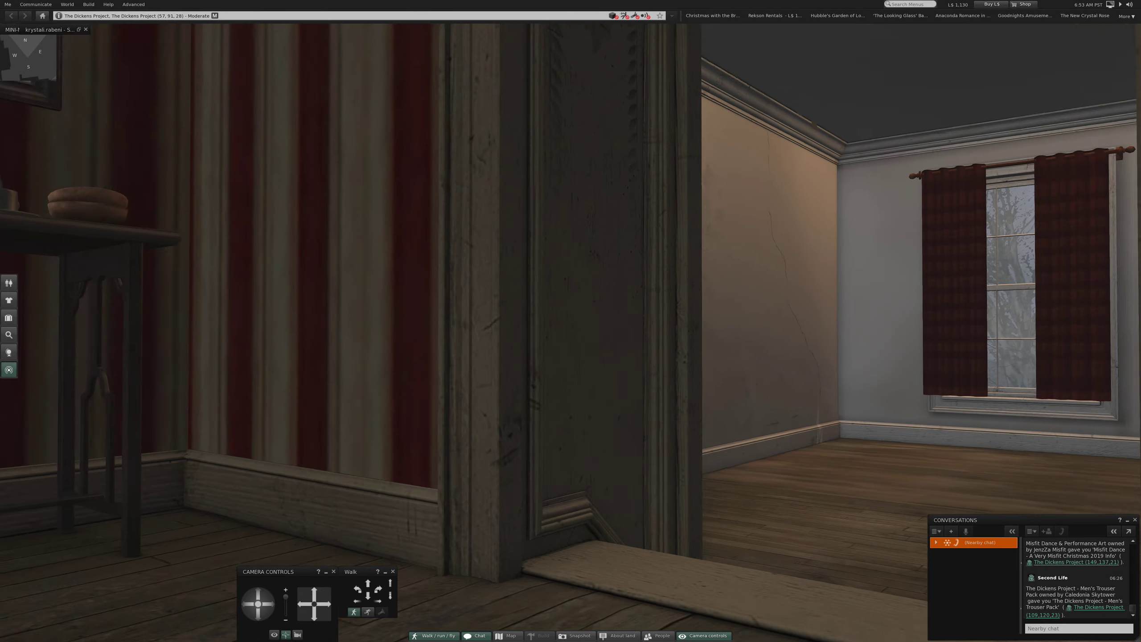
pyautogui.press('Up')
pyautogui.press('Up')
pyautogui.press('Up')
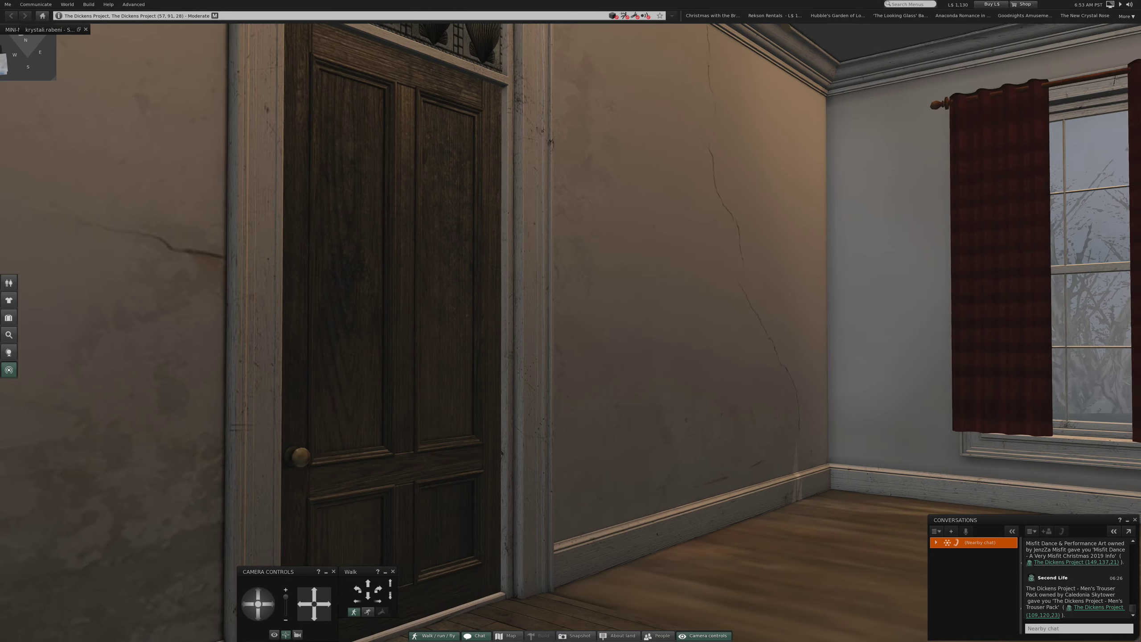
pyautogui.press('Up')
pyautogui.press('Up')
pyautogui.press('Up')
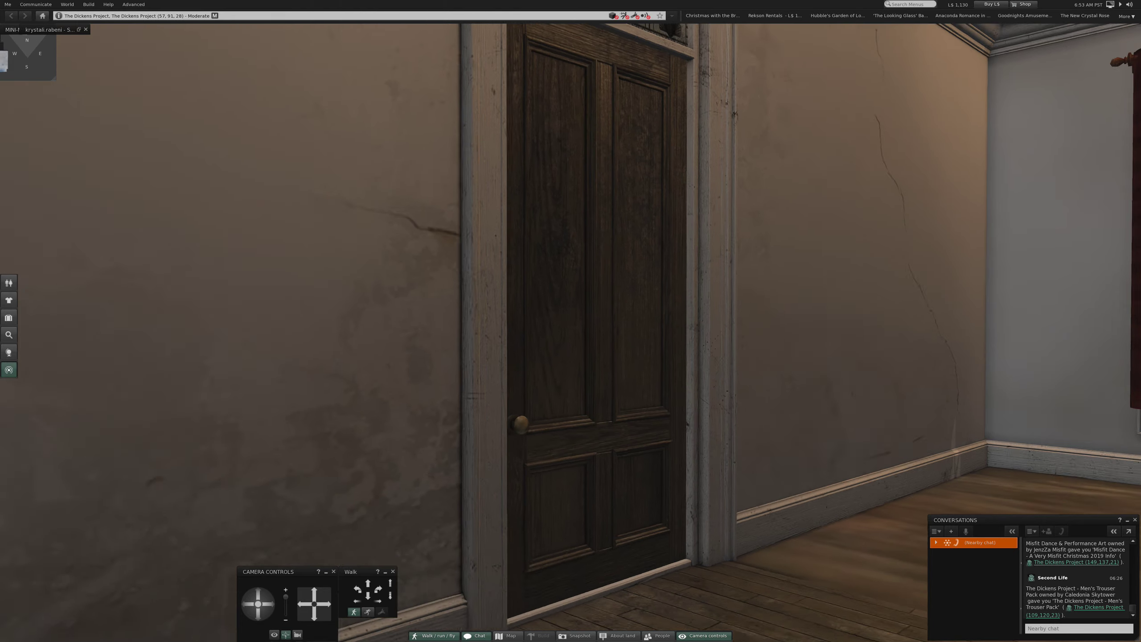
# Step: Move forward through the wall to the study's bookshelf
pyautogui.press('Up')
pyautogui.press('Up')
pyautogui.press('Up')
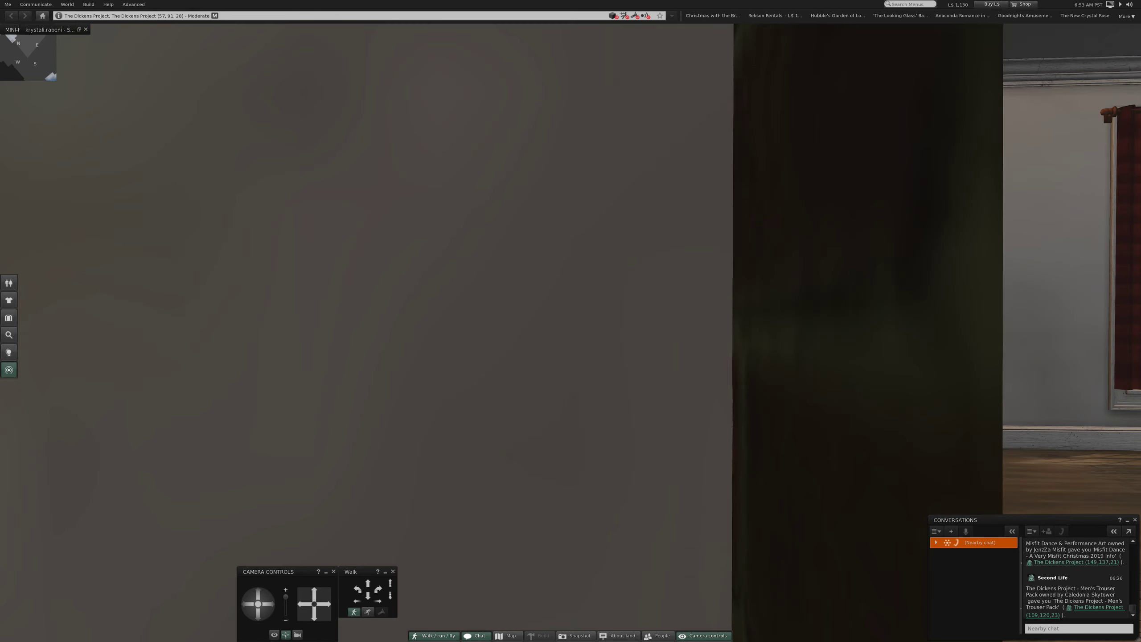
pyautogui.press('Up')
pyautogui.press('Up')
pyautogui.press('Up')
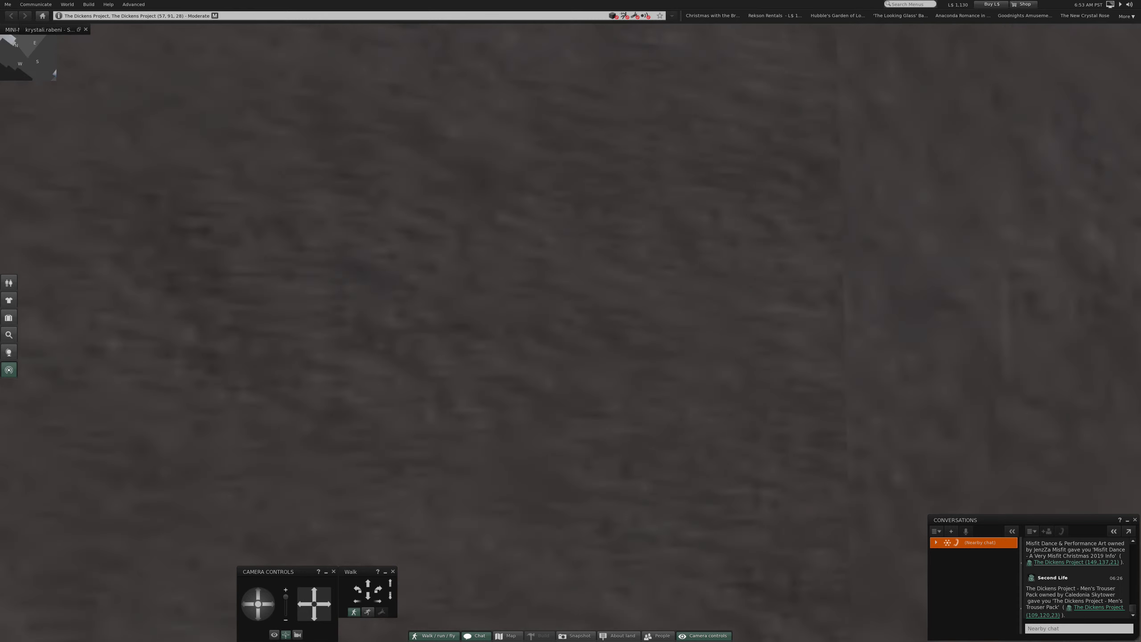
pyautogui.press('Up')
pyautogui.press('Up')
pyautogui.press('Up')
pyautogui.press('Up')
pyautogui.press('Up')
pyautogui.press('Up')
pyautogui.press('Up')
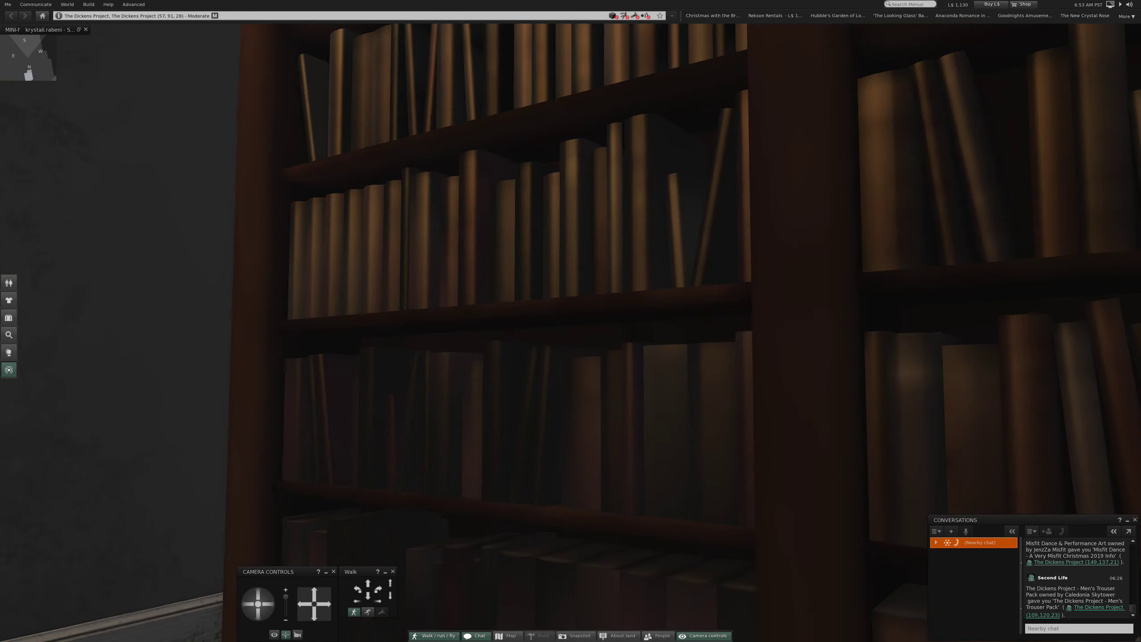
pyautogui.press('Up')
pyautogui.press('Up')
pyautogui.press('Up')
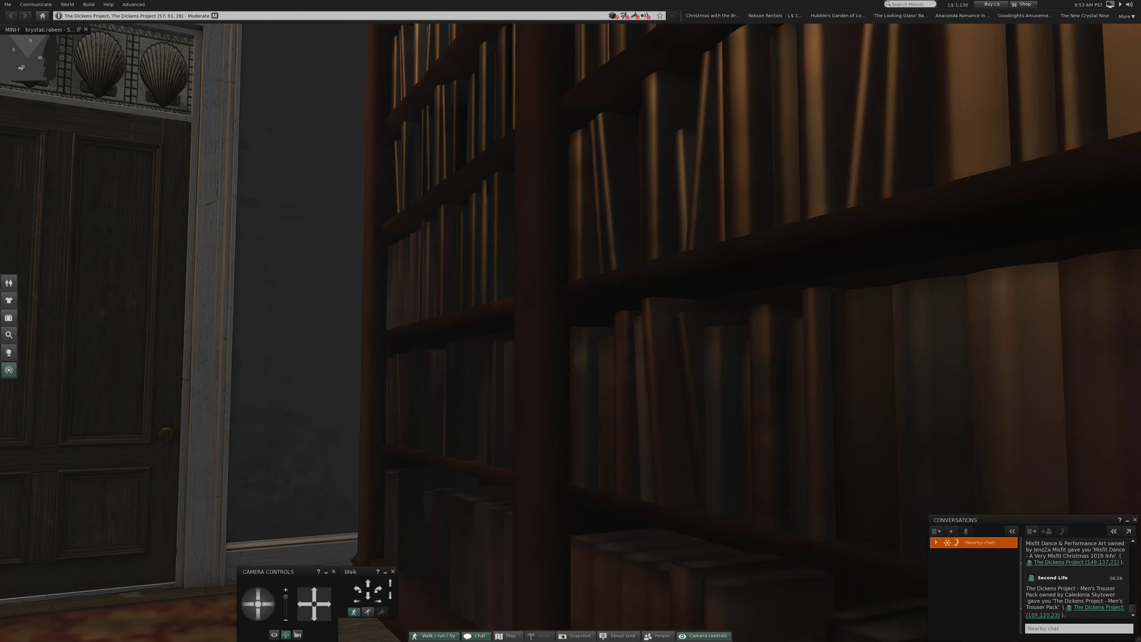
# Step: Back away and orbit the study past the window and leather armchair to the hallway
pyautogui.press('Escape')
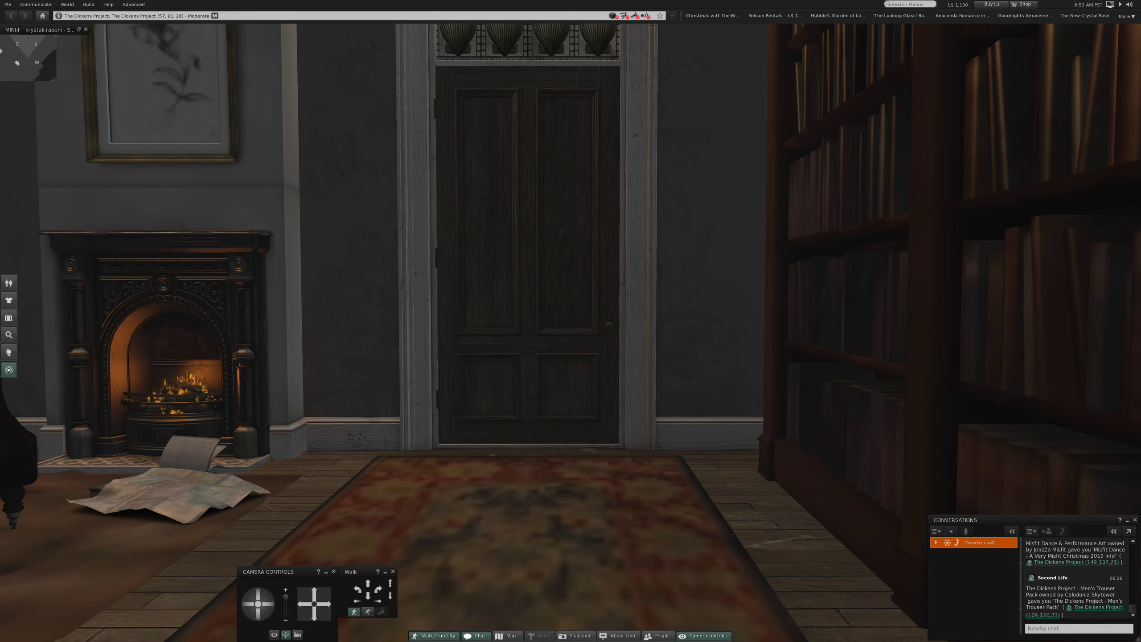
pyautogui.press('Left')
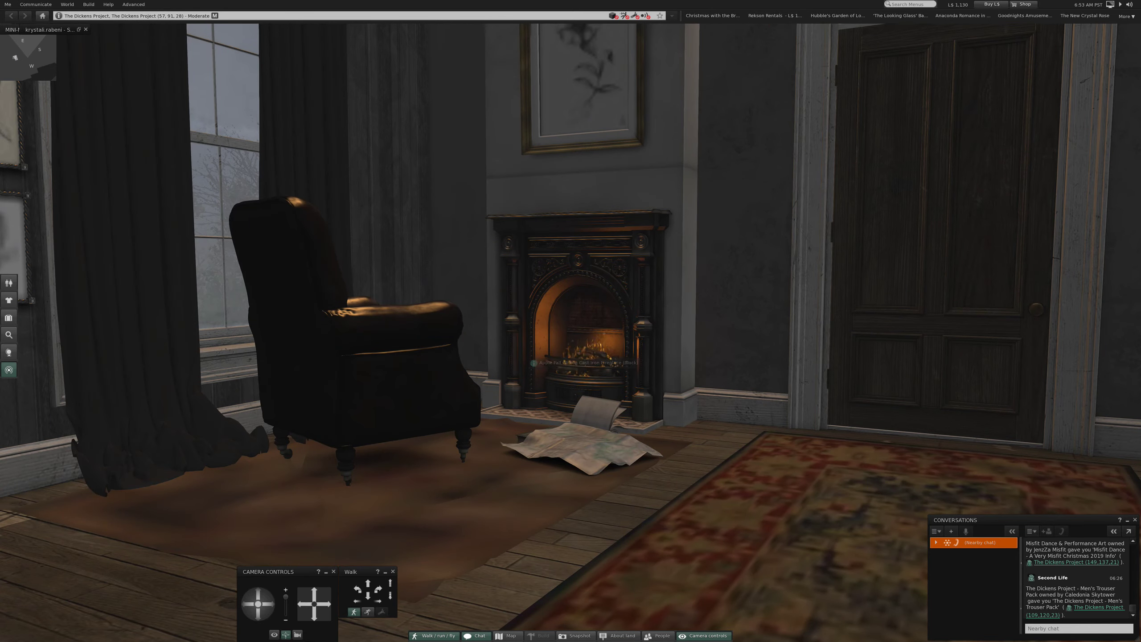
pyautogui.press('Left')
pyautogui.press('Left')
pyautogui.press('Left')
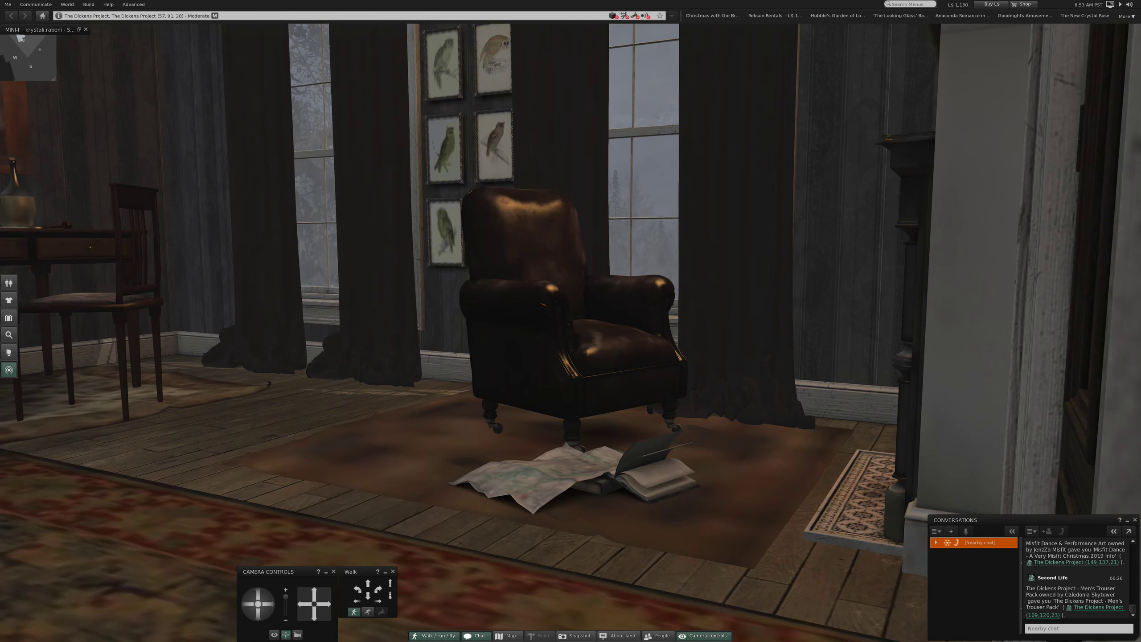
pyautogui.press('Left')
pyautogui.press('Left')
pyautogui.press('Left')
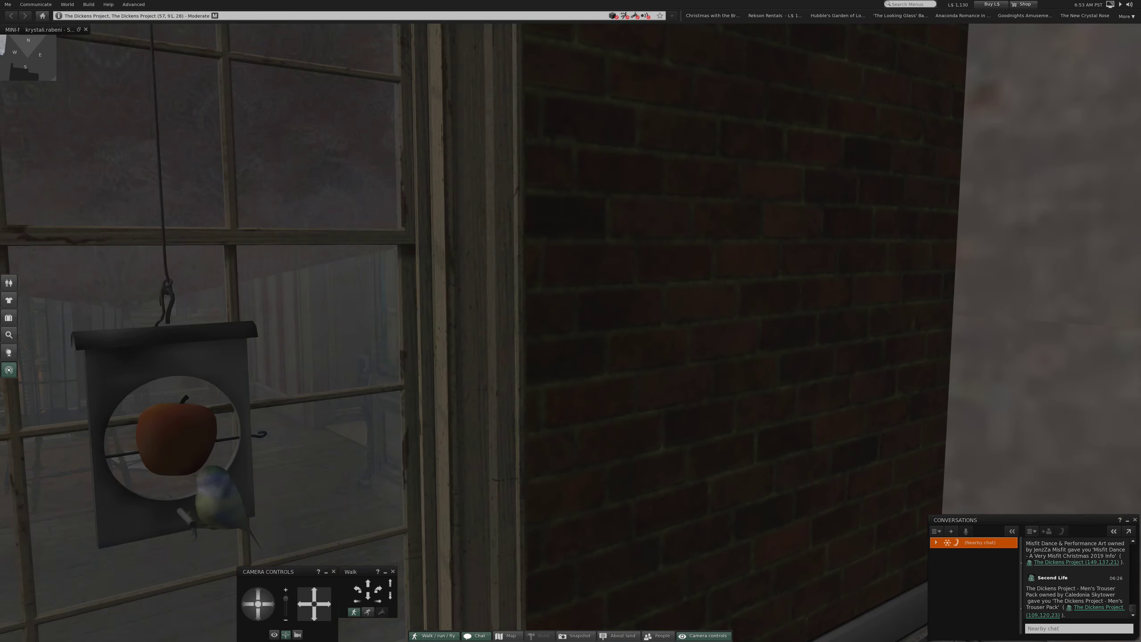
pyautogui.press('Left')
pyautogui.press('Left')
pyautogui.press('Left')
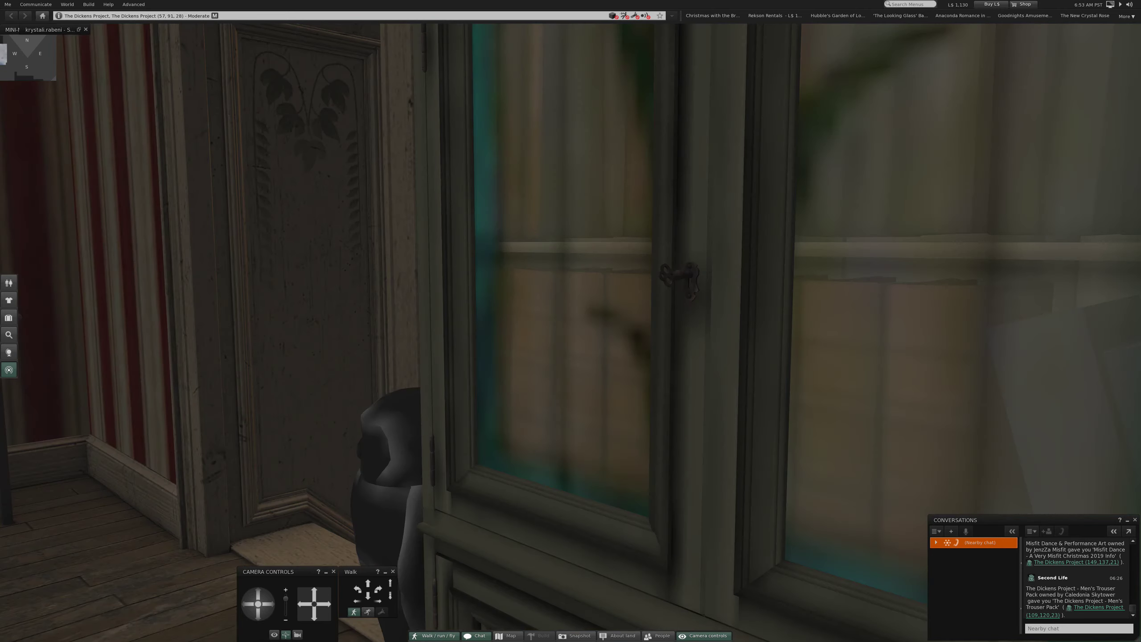
pyautogui.press('Left')
pyautogui.press('Right')
pyautogui.press('Right')
# Step: Go through the doorway up to the hallway door, then back off to see it whole
pyautogui.press('Up')
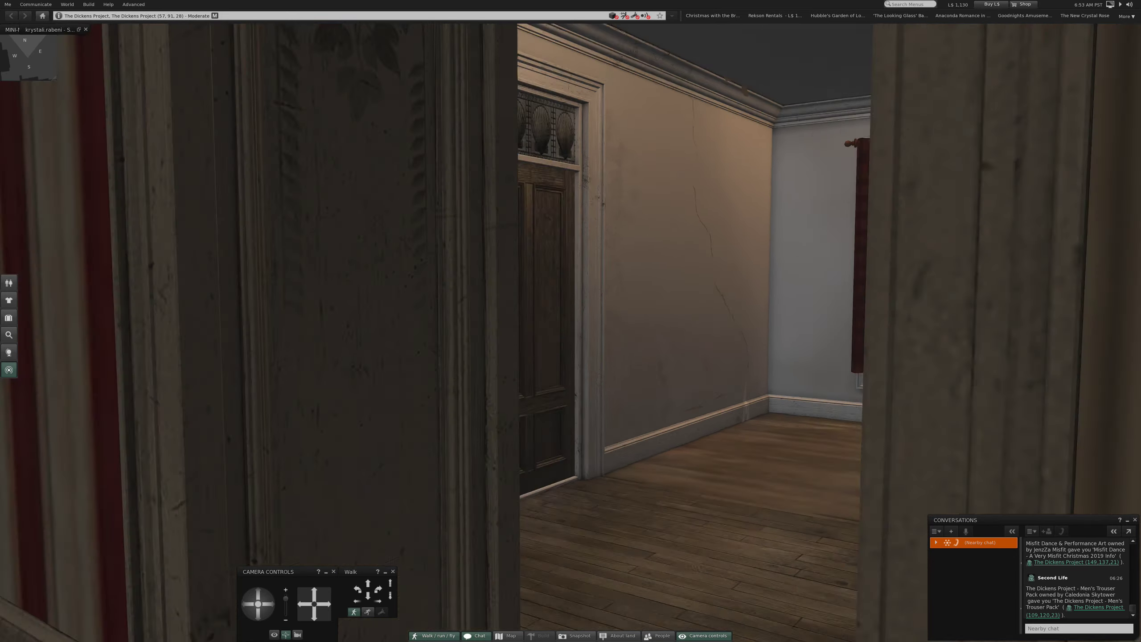
pyautogui.press('Up')
pyautogui.press('Up')
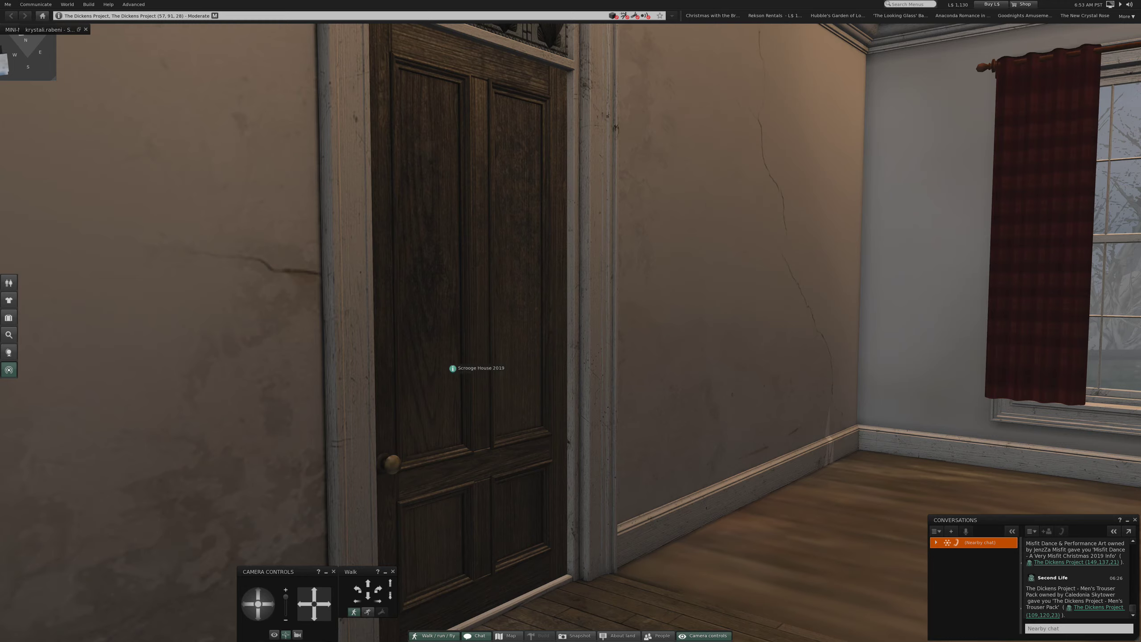
pyautogui.press('Up')
pyautogui.press('Up')
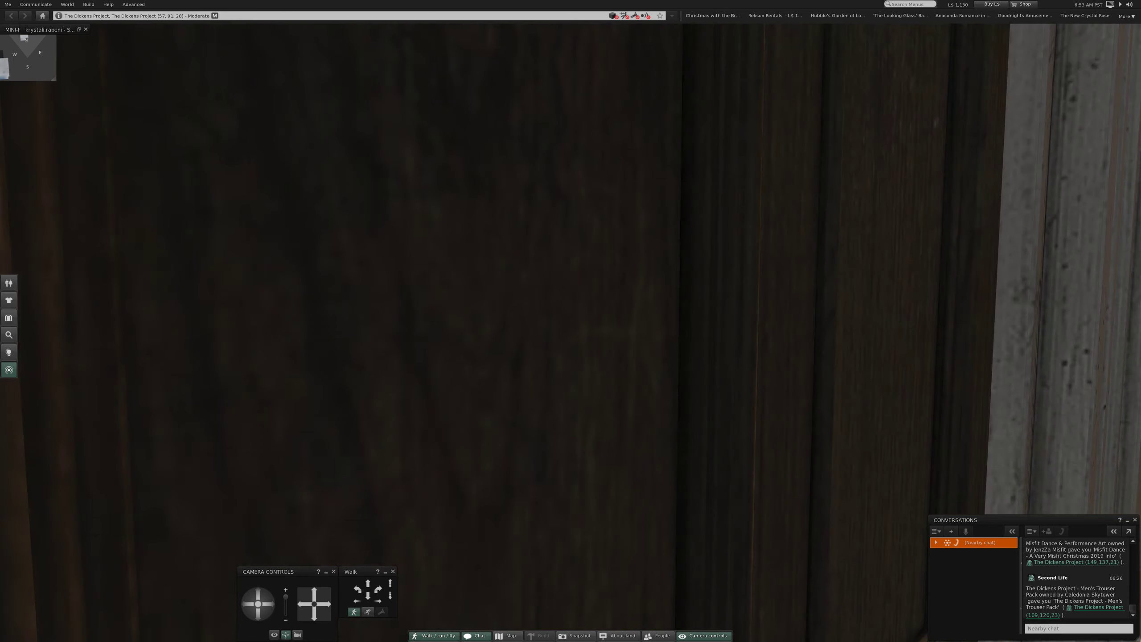
pyautogui.press('Up')
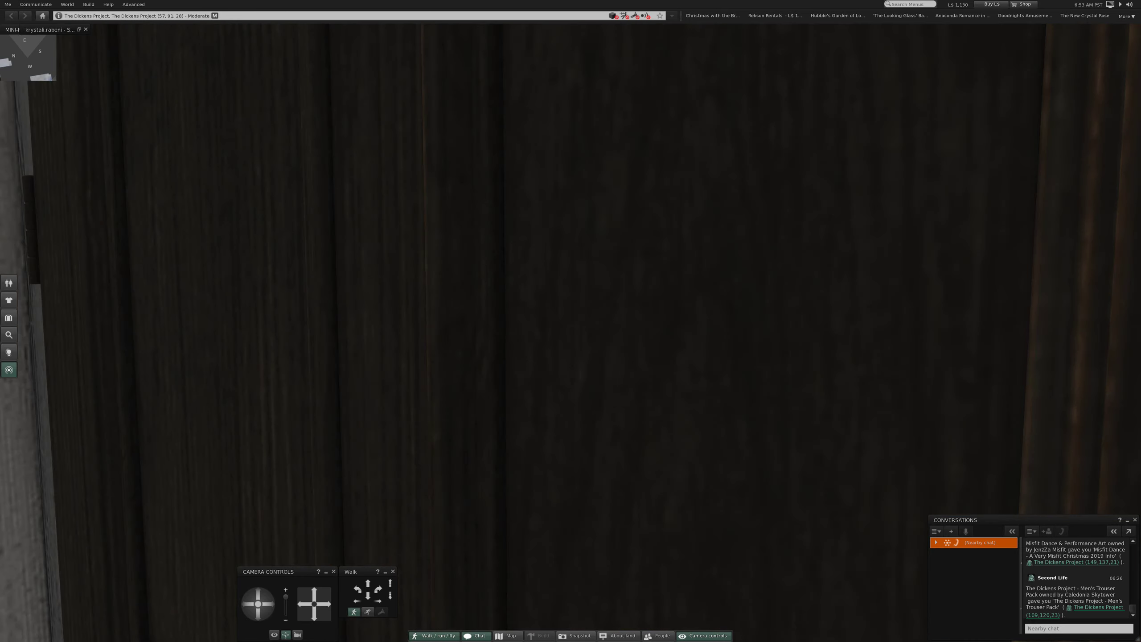
pyautogui.press('Up')
pyautogui.press('Down')
pyautogui.press('Down')
pyautogui.press('Down')
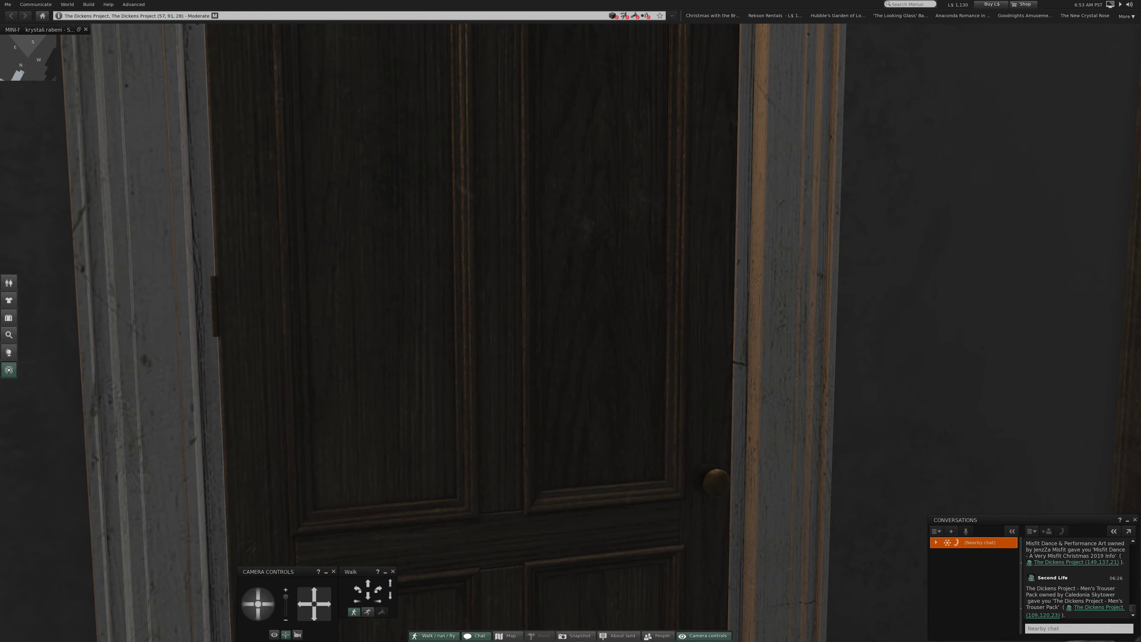
# Step: Return to a wide study view showing the fireplace, armchair, curtains and desk
pyautogui.press('Left')
pyautogui.press('Left')
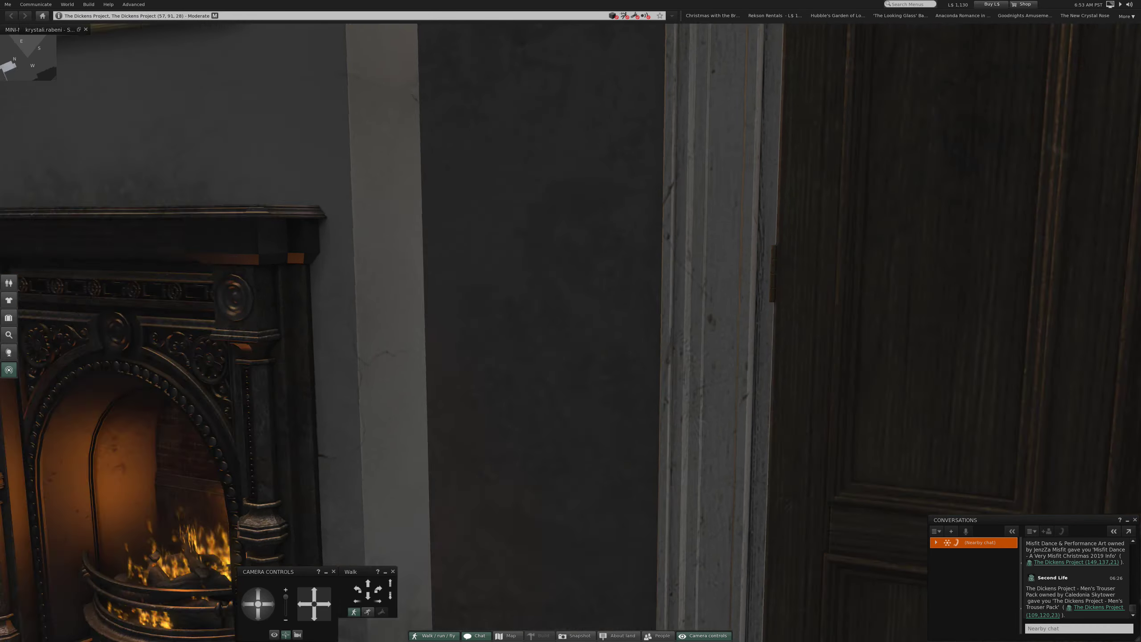
pyautogui.press('Left')
pyautogui.press('Left')
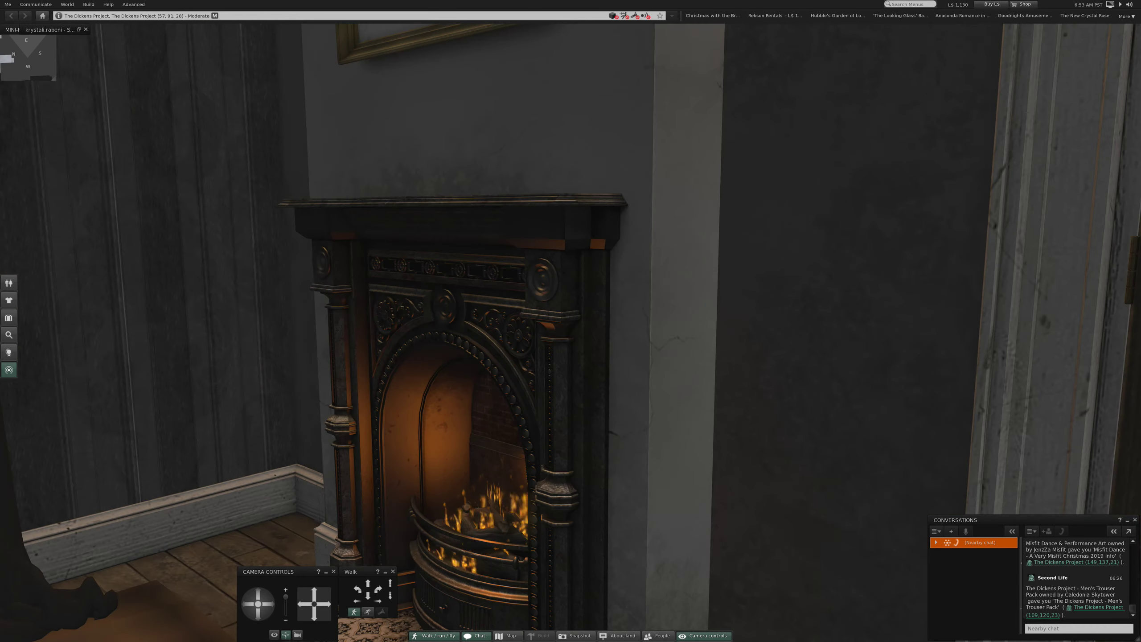
pyautogui.press('Left')
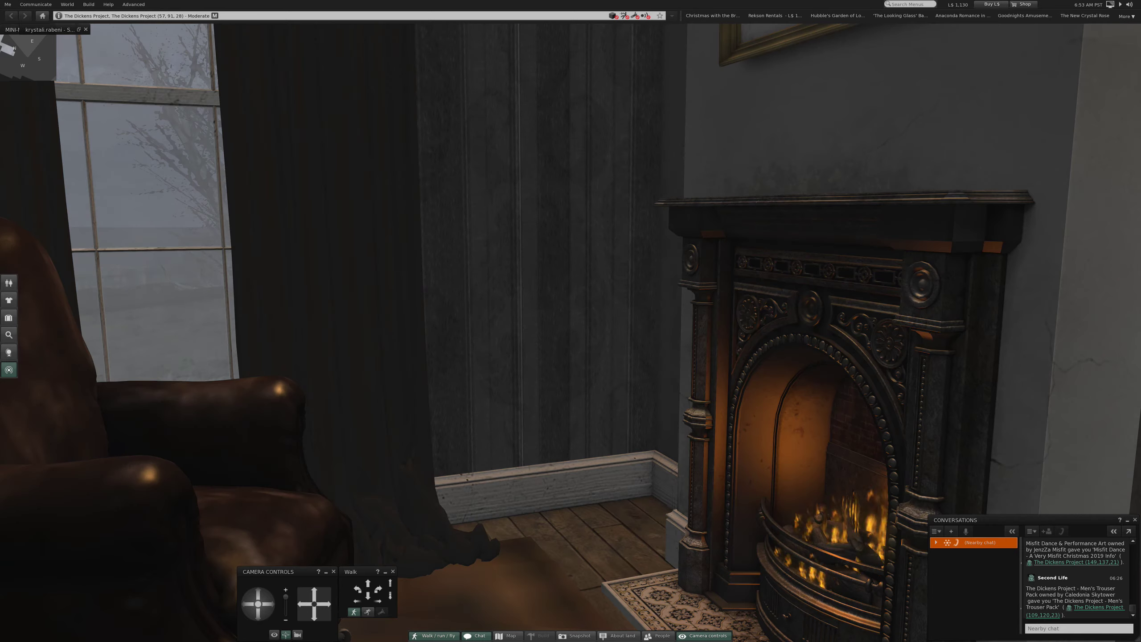
pyautogui.press('Down')
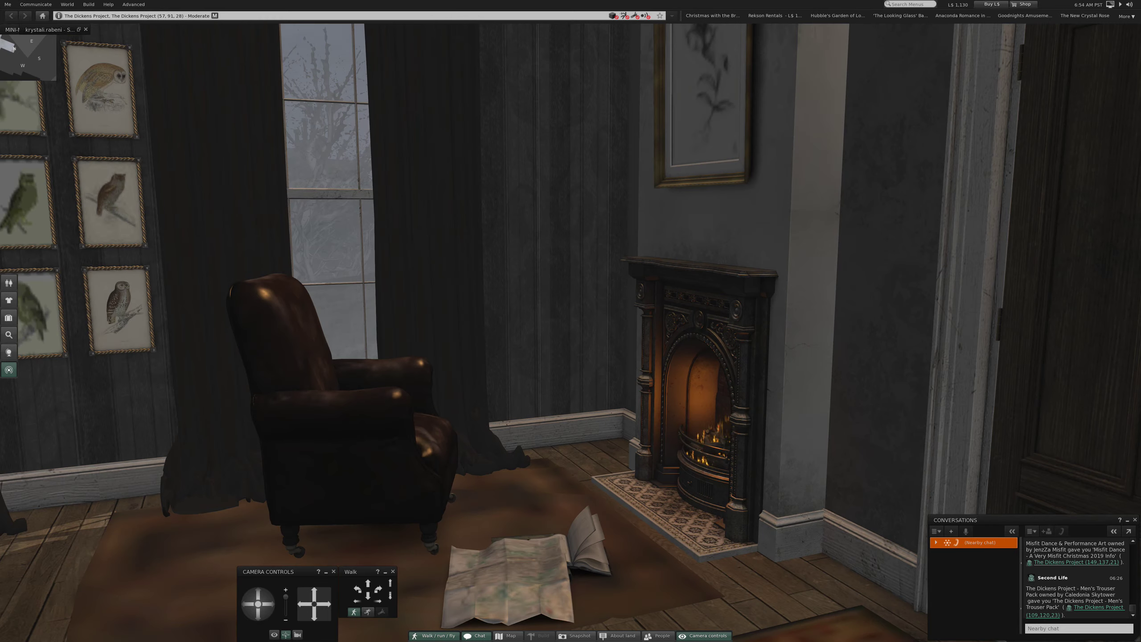
pyautogui.press('Down')
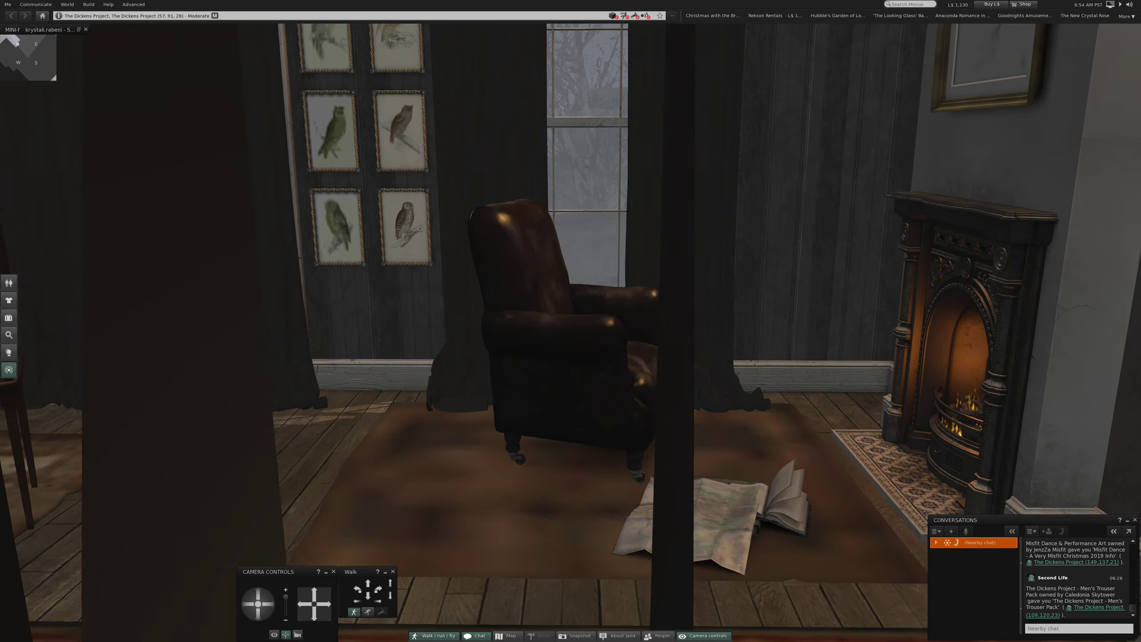
pyautogui.press('Left')
pyautogui.press('Left')
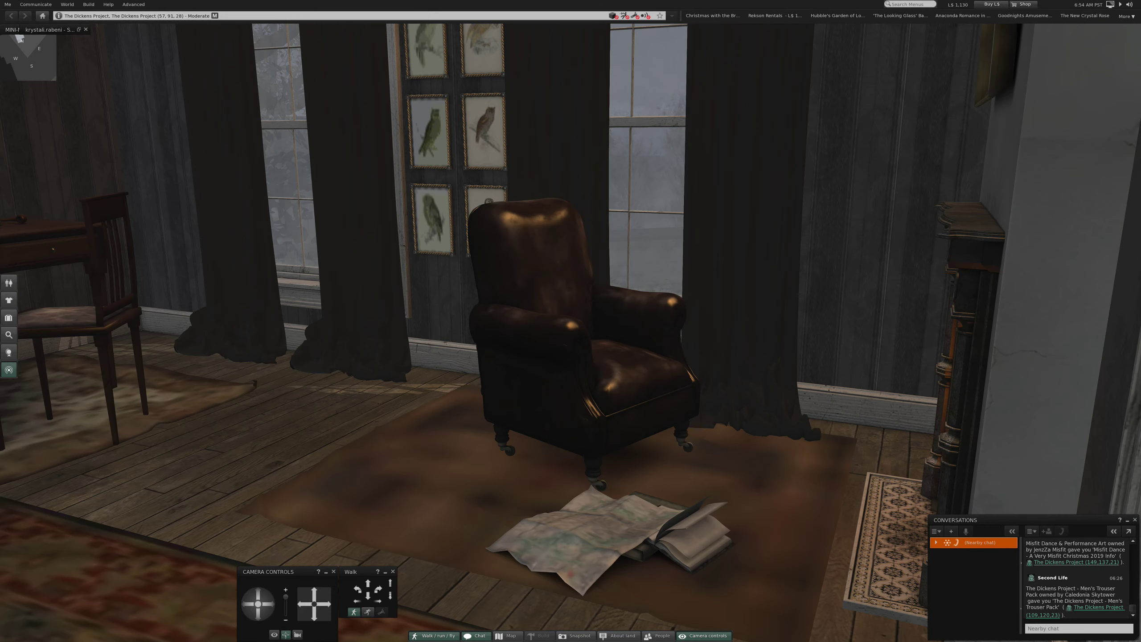
pyautogui.press('Left')
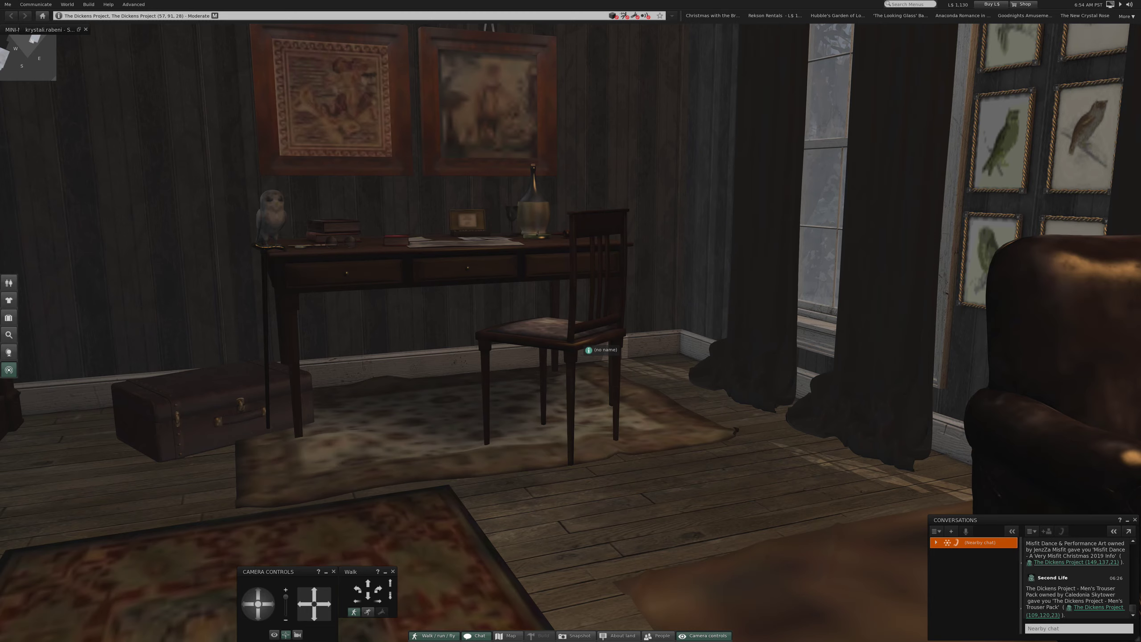
# Step: Sweep past the writing desk and owl bookshelves, then pull back outside to the house front
pyautogui.press('Down')
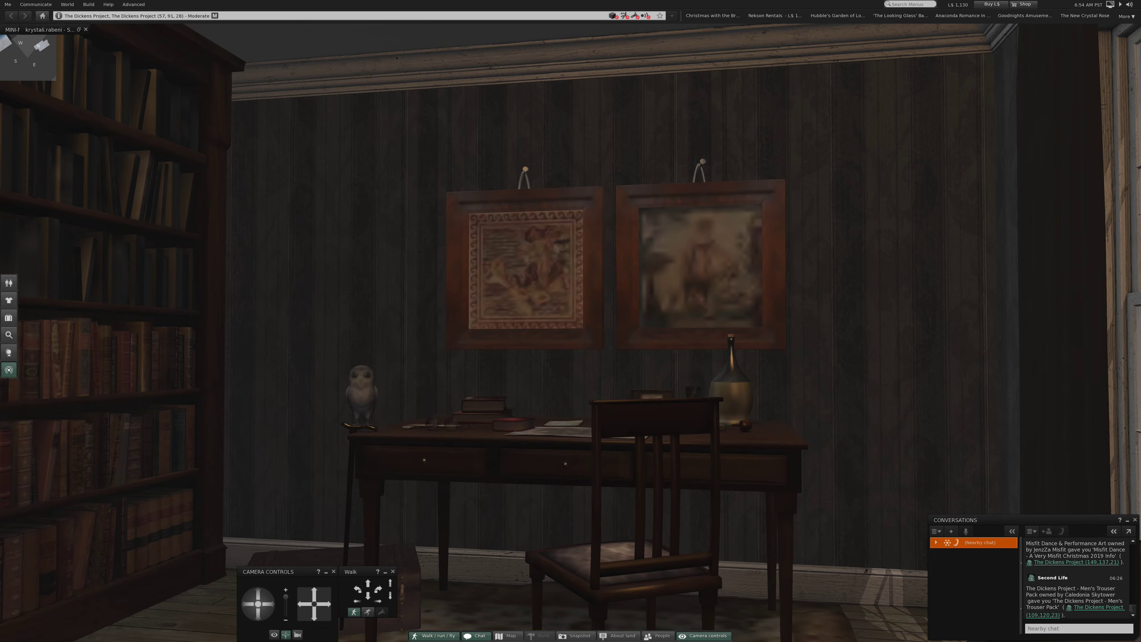
pyautogui.press('Left')
pyautogui.press('Up')
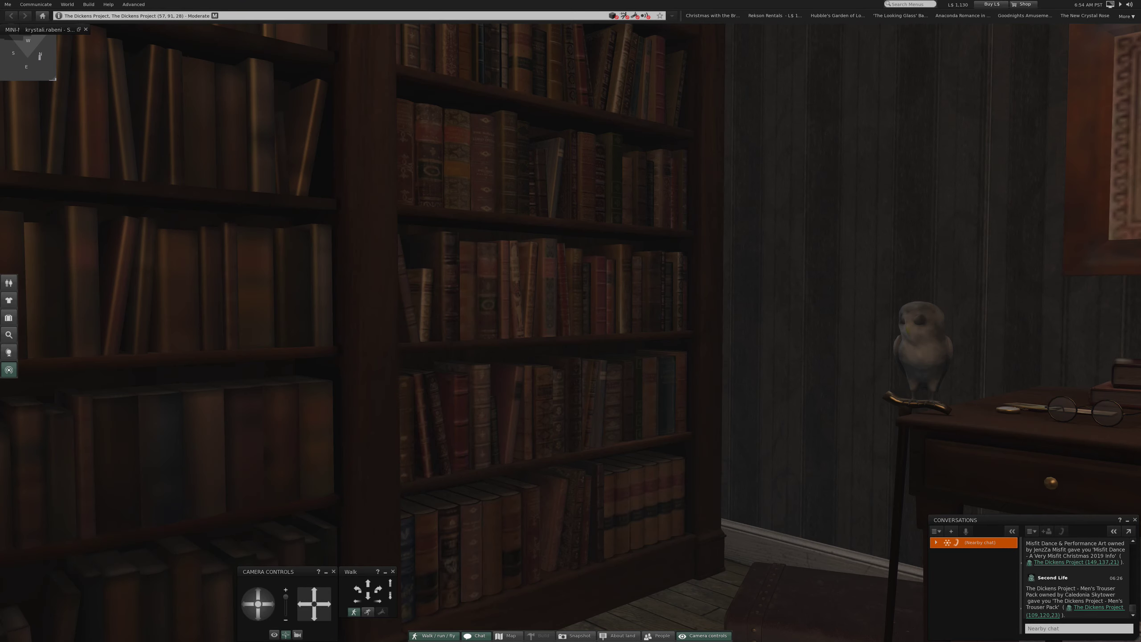
pyautogui.press('Down')
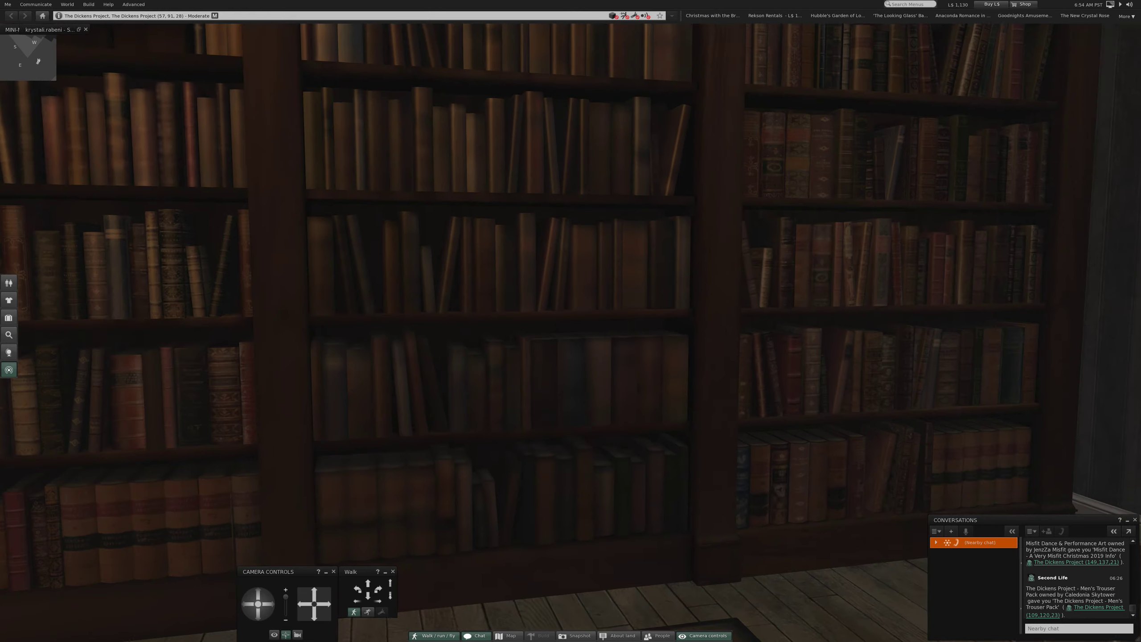
pyautogui.press('Down')
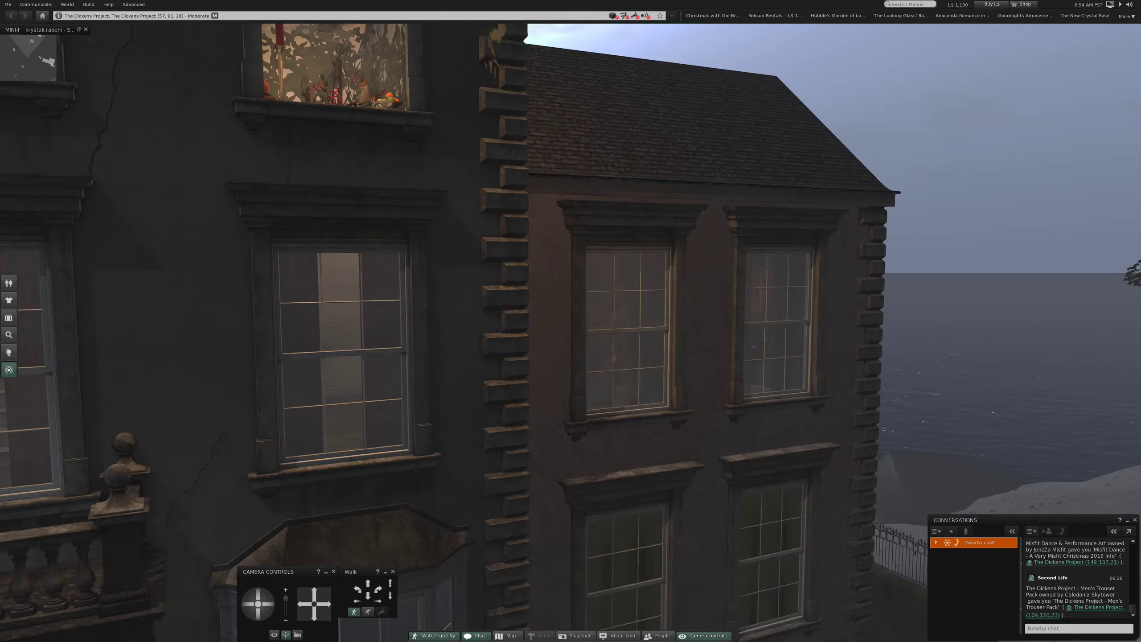
# Step: Move the view through the upper window and down to the feast on the floor
pyautogui.press('Down')
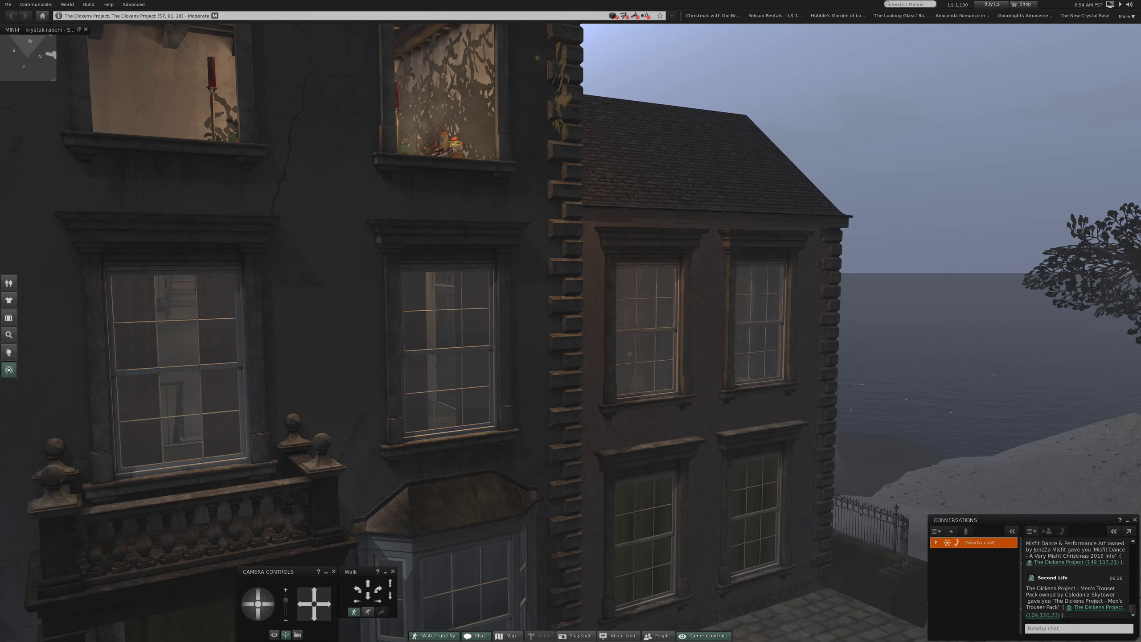
pyautogui.press('Up')
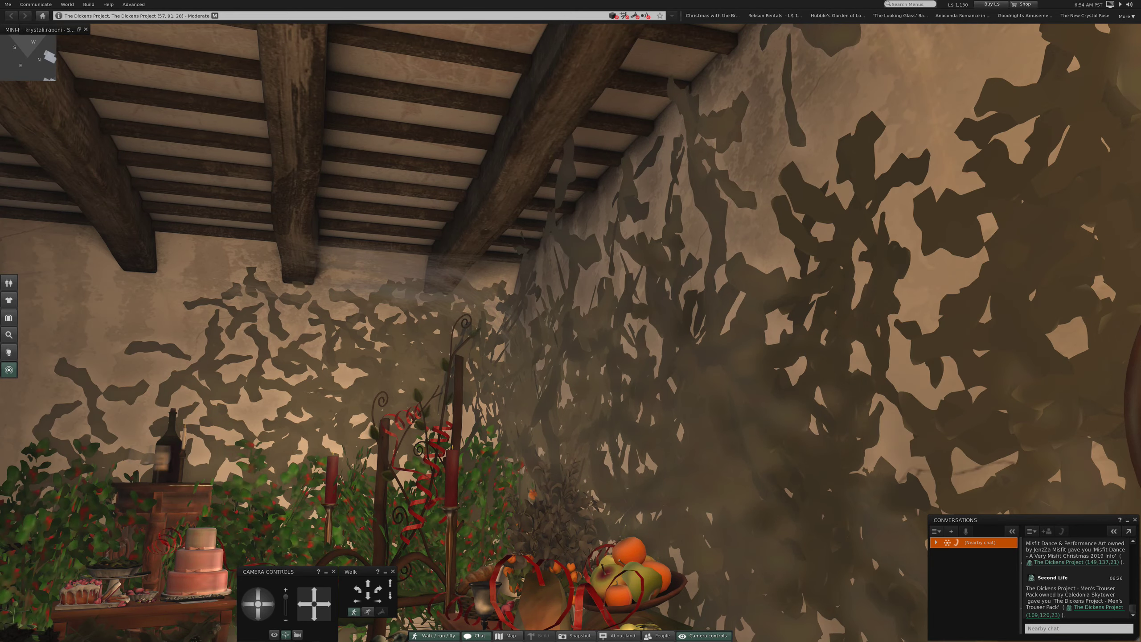
pyautogui.press('Down')
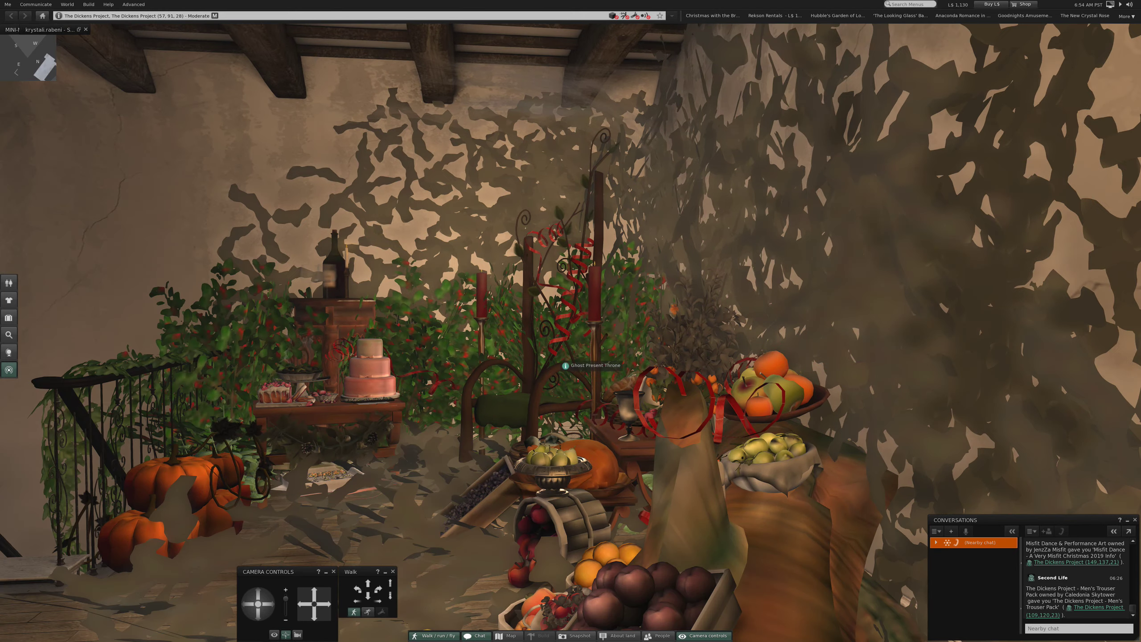
pyautogui.press('Up')
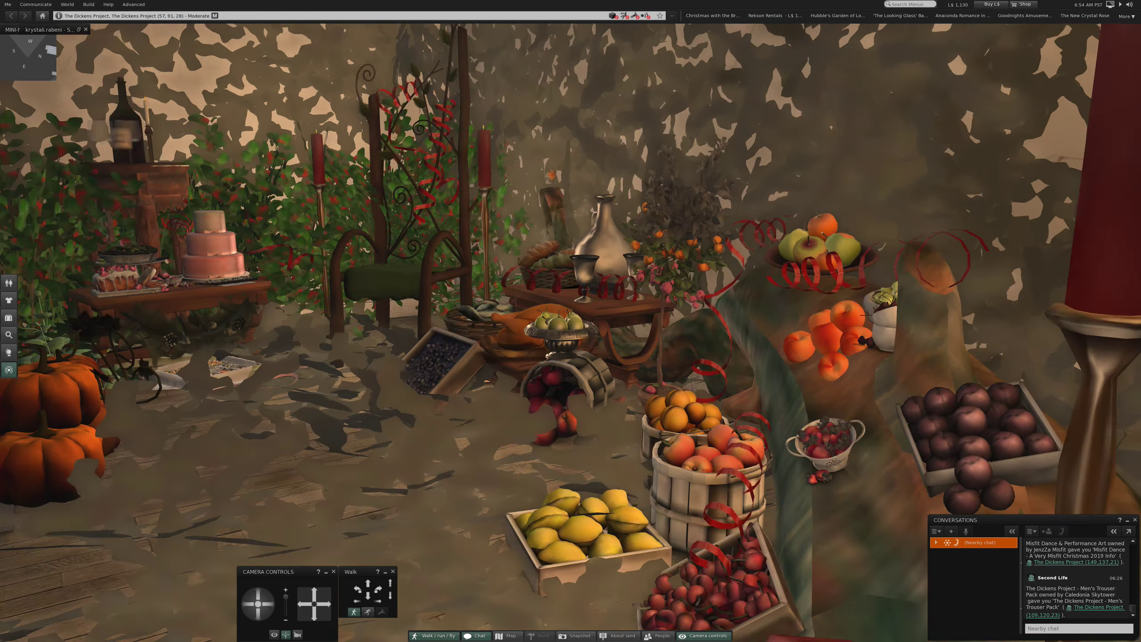
pyautogui.press('Down')
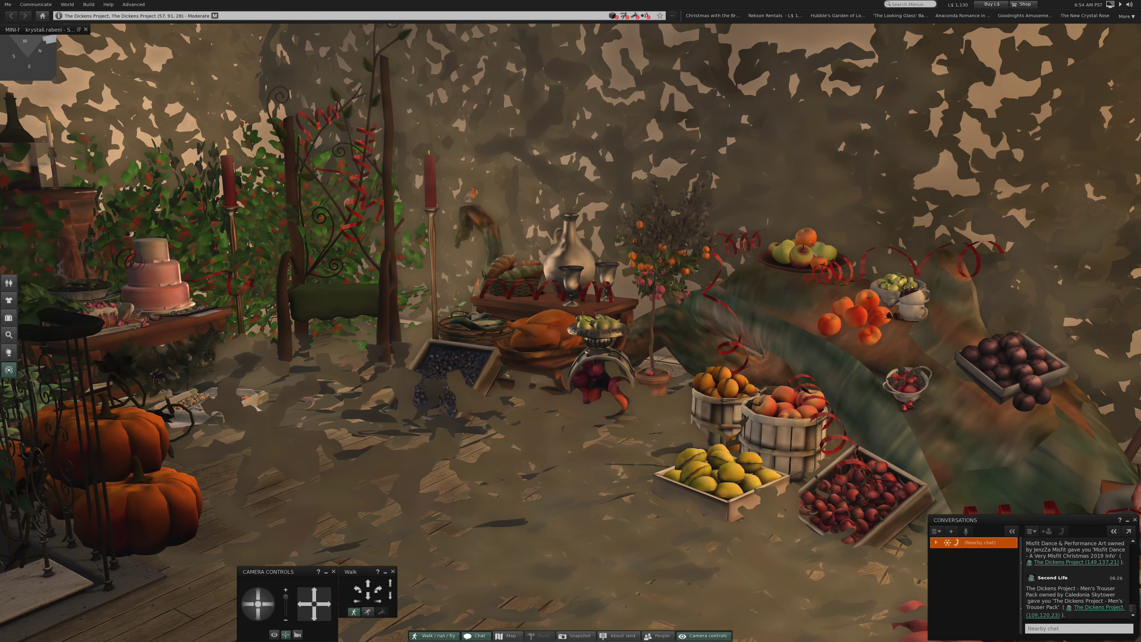
# Step: Circle the feast past the ham and pig table, fruit baskets and turkey table
pyautogui.press('Right')
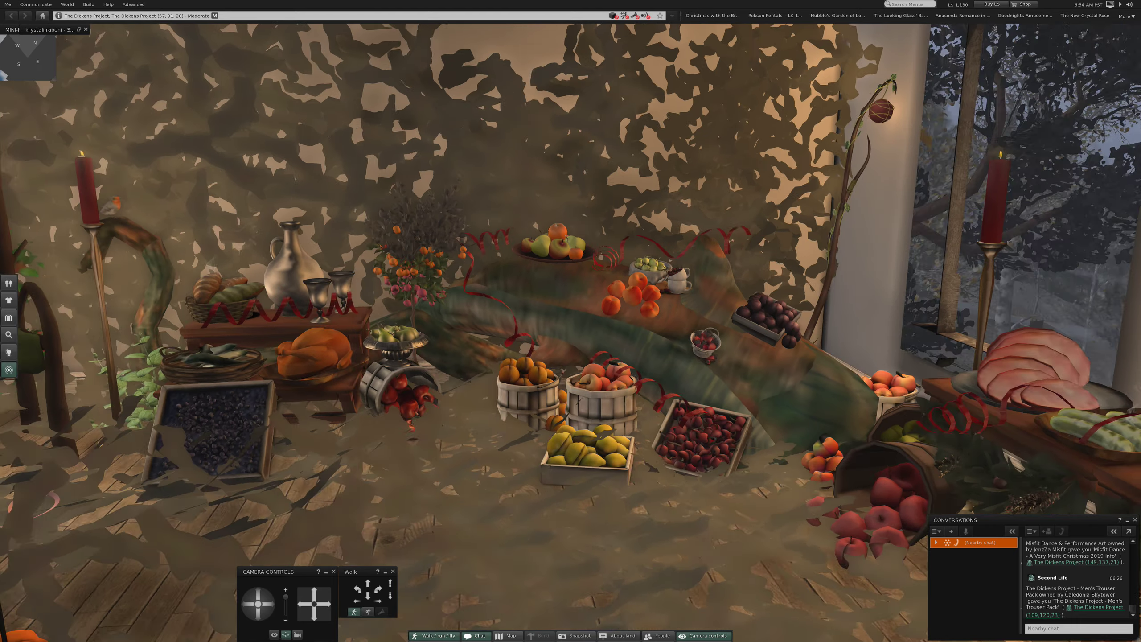
pyautogui.press('Down')
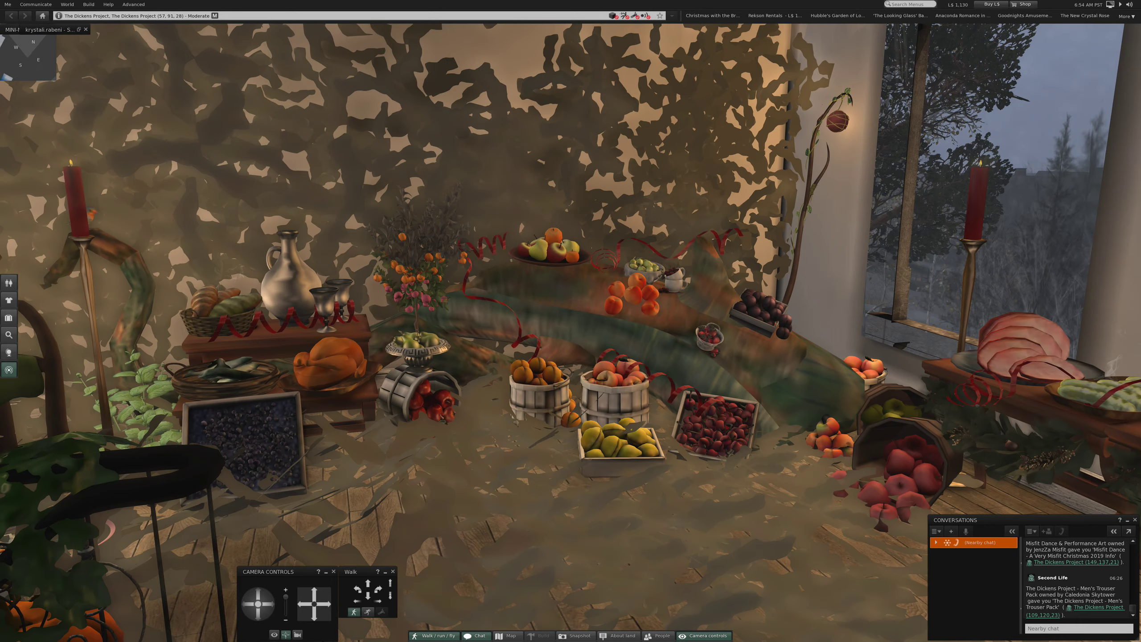
pyautogui.press('Right')
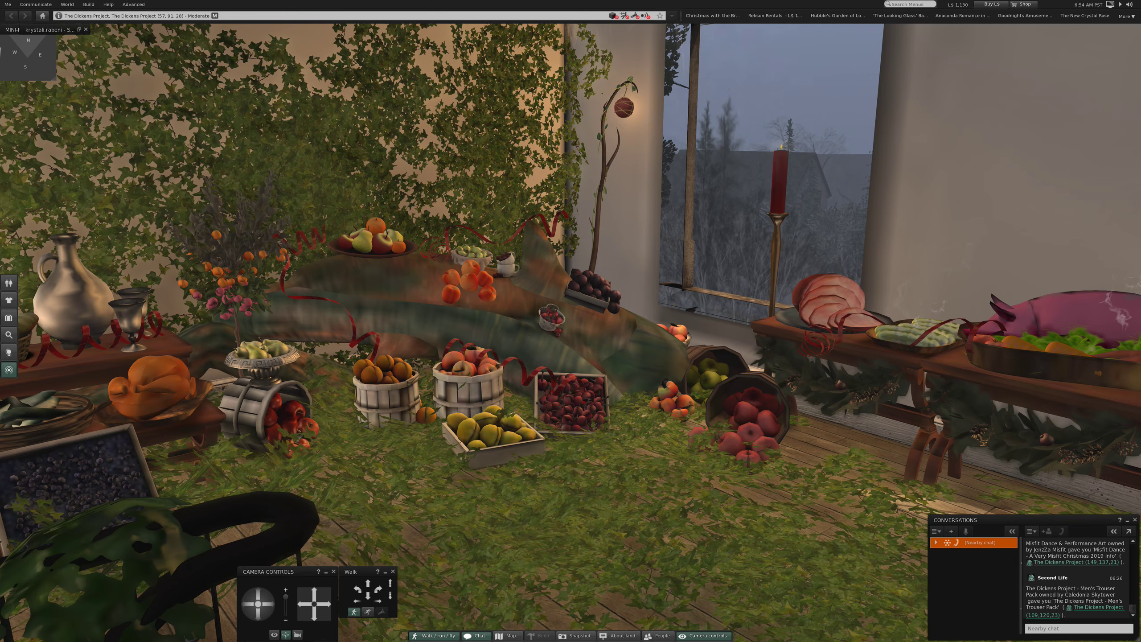
pyautogui.press('Right')
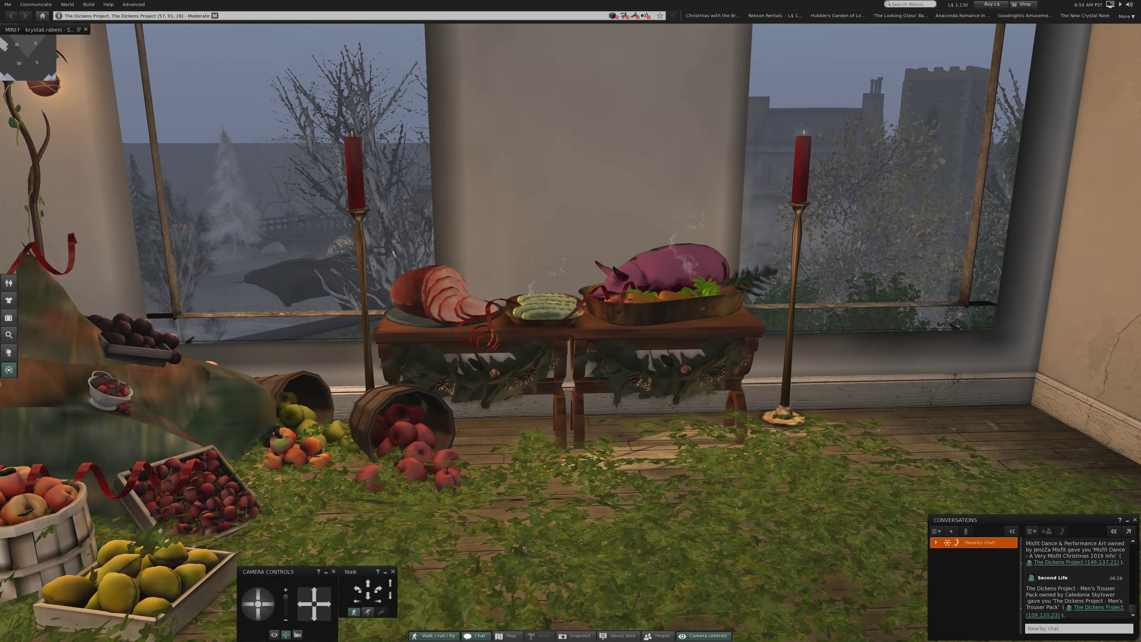
pyautogui.press('Right')
pyautogui.press('Up')
pyautogui.press('Up')
pyautogui.press('Up')
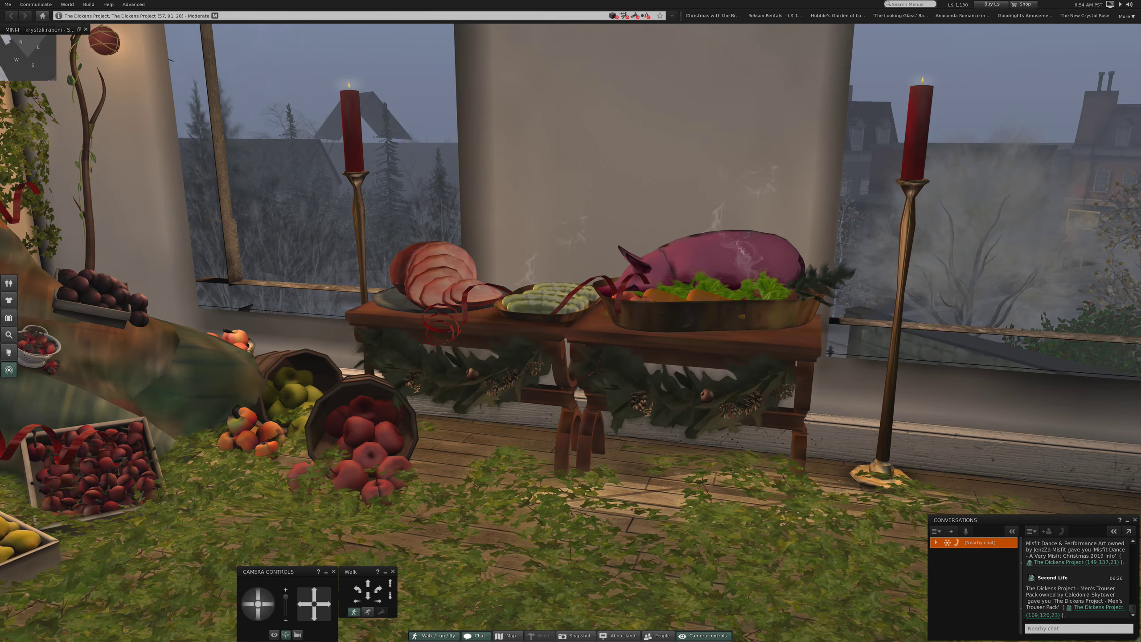
pyautogui.press('Left')
pyautogui.press('Left')
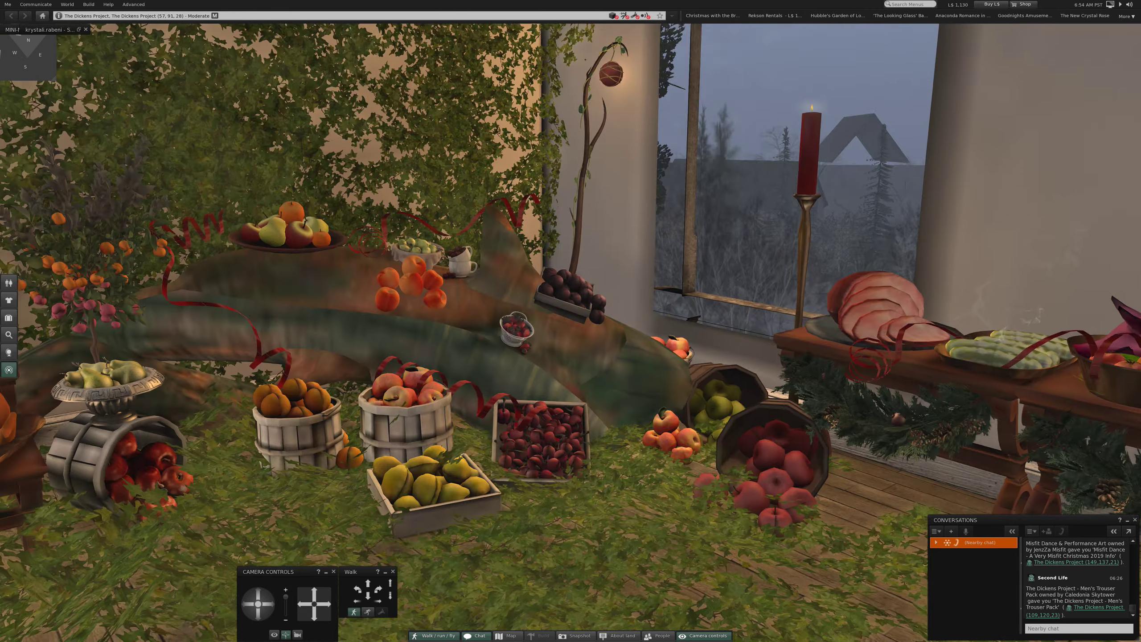
pyautogui.press('Down')
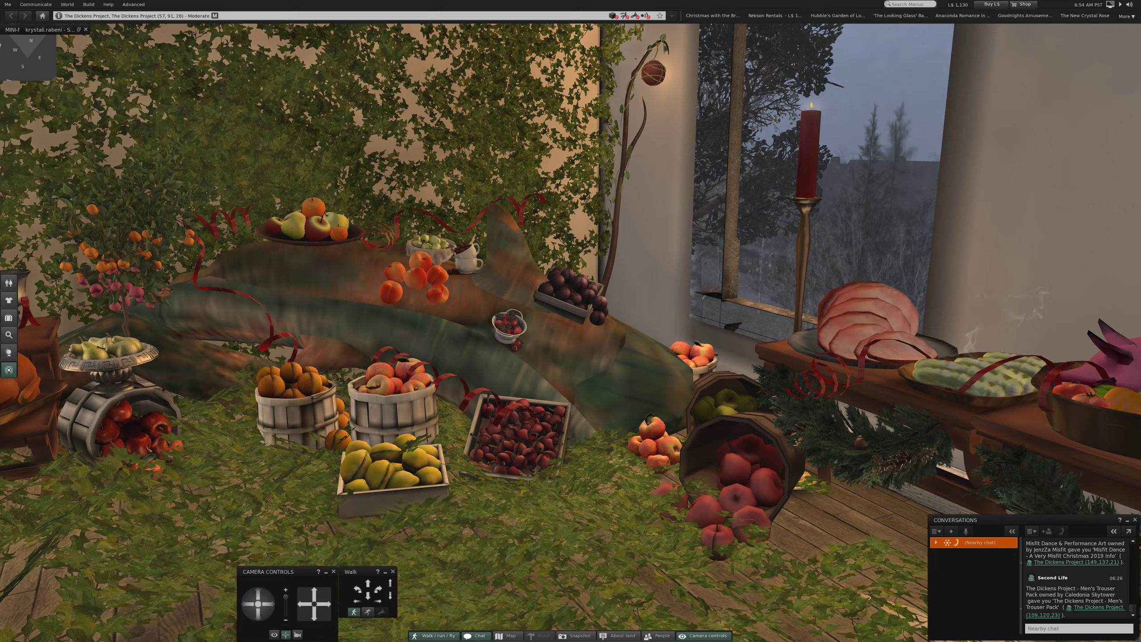
pyautogui.press('Left')
pyautogui.press('Left')
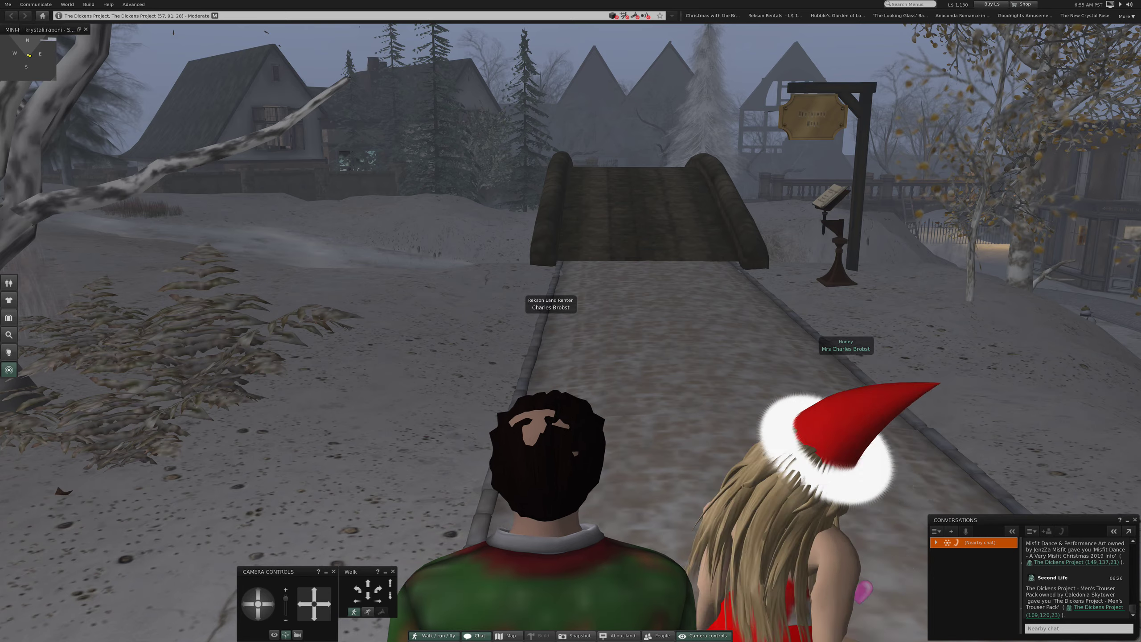
# Step: Walk to the book stand by the bridge and focus on 'A Christmas Carol, Stave Four'
pyautogui.press('Up')
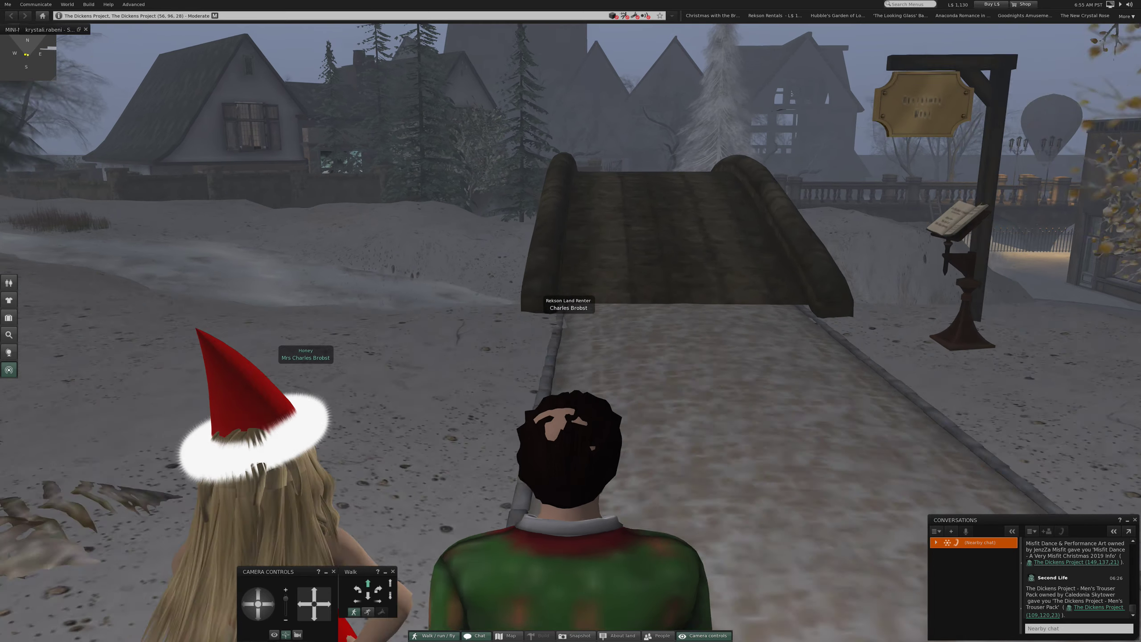
pyautogui.press('Up')
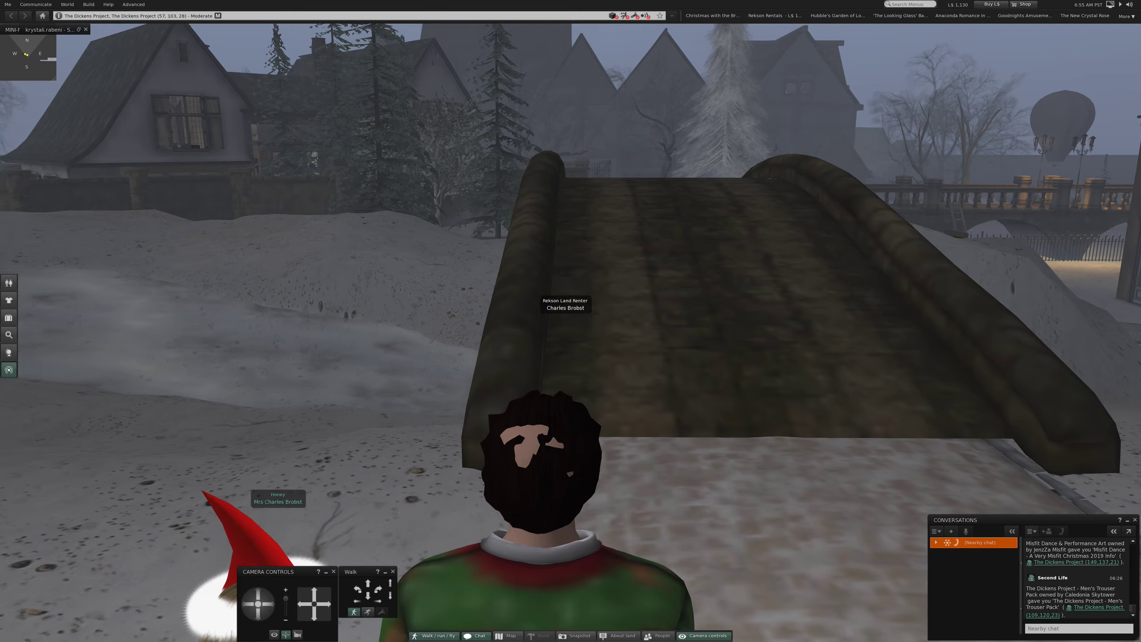
pyautogui.press('Right')
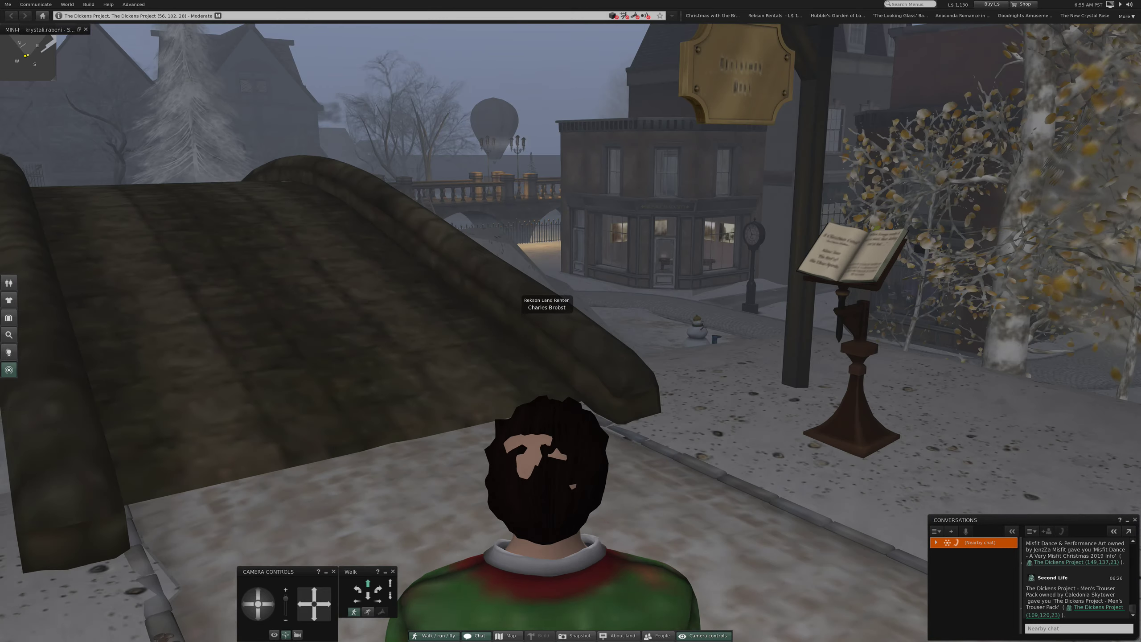
pyautogui.press('Up')
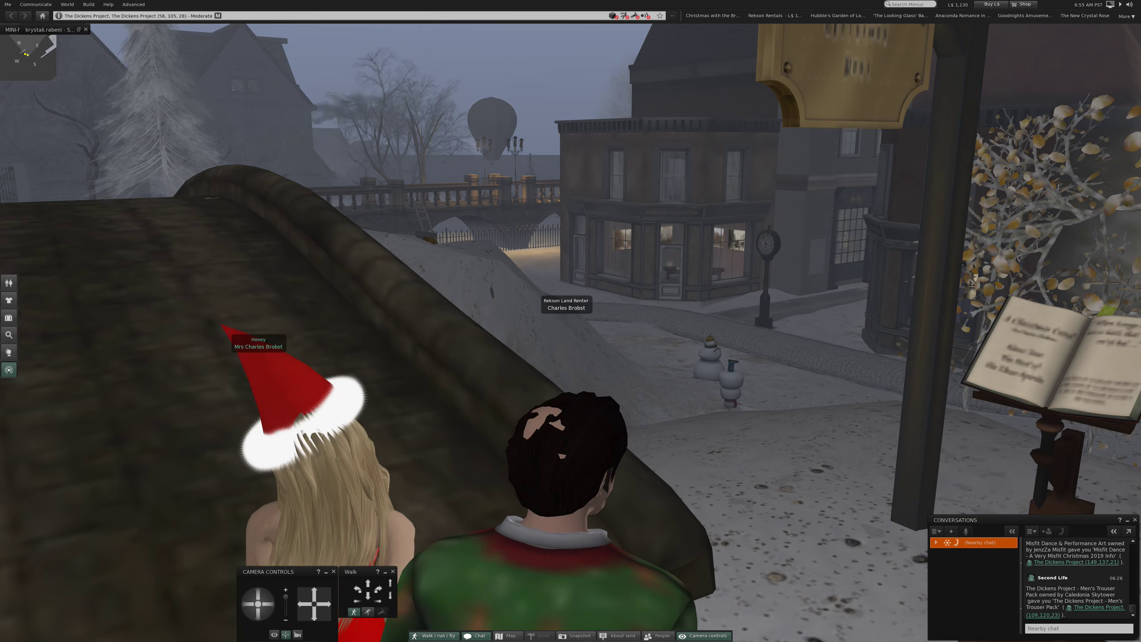
pyautogui.keyDown('alt'); pyautogui.click(1028, 353); pyautogui.keyUp('alt')
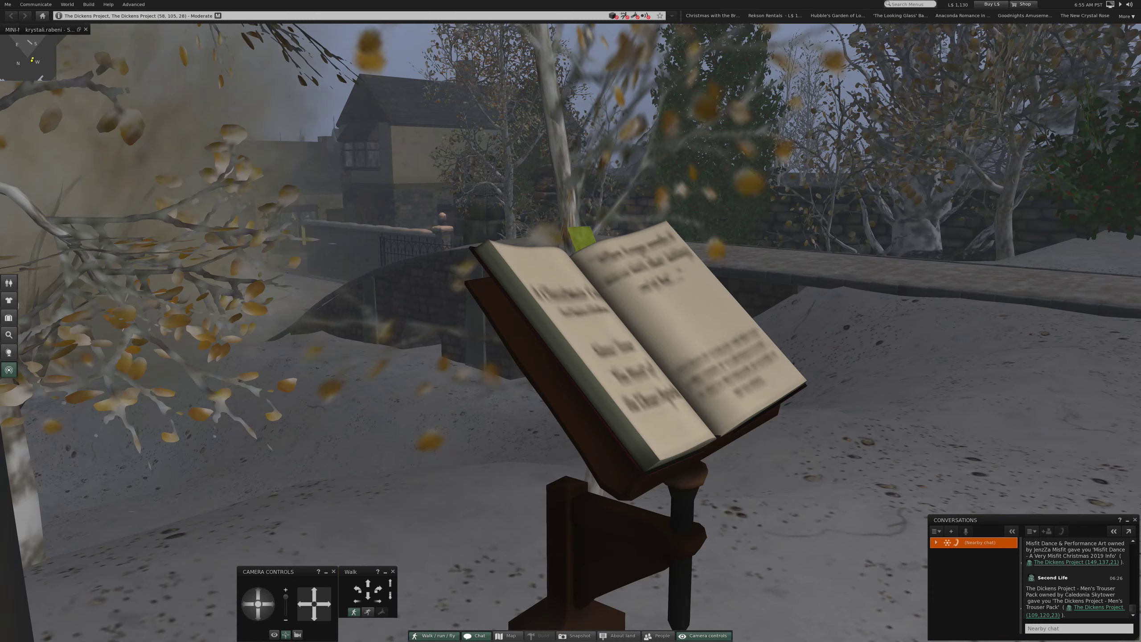
pyautogui.hotkey('alt', 'Left')
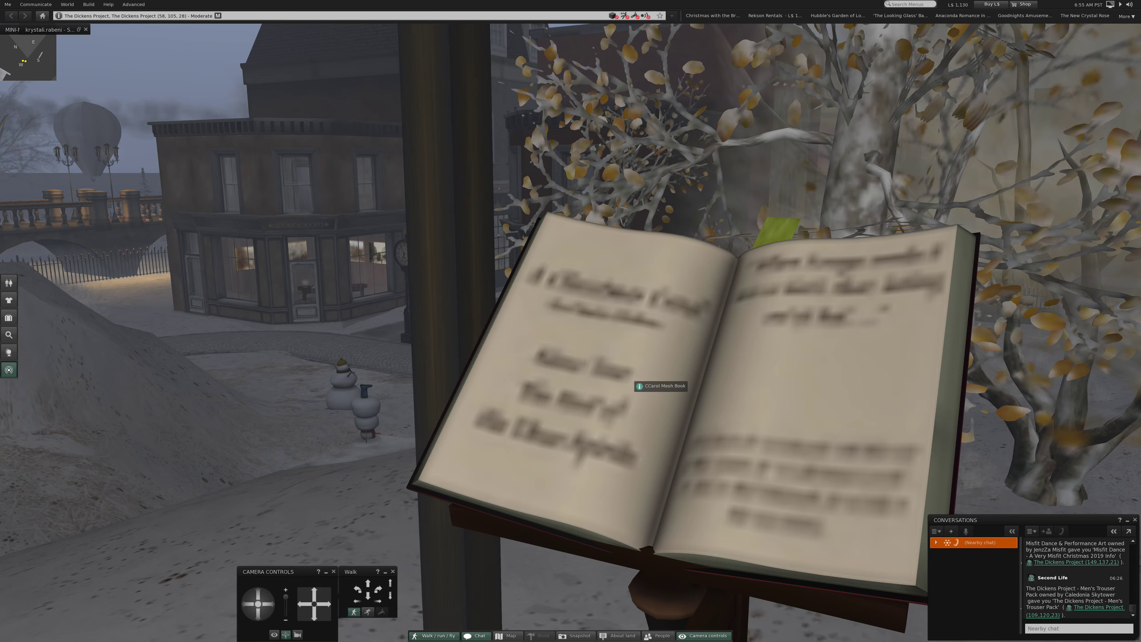
# Step: Reset the camera behind the two avatars and turn to face down the path
pyautogui.press('Escape')
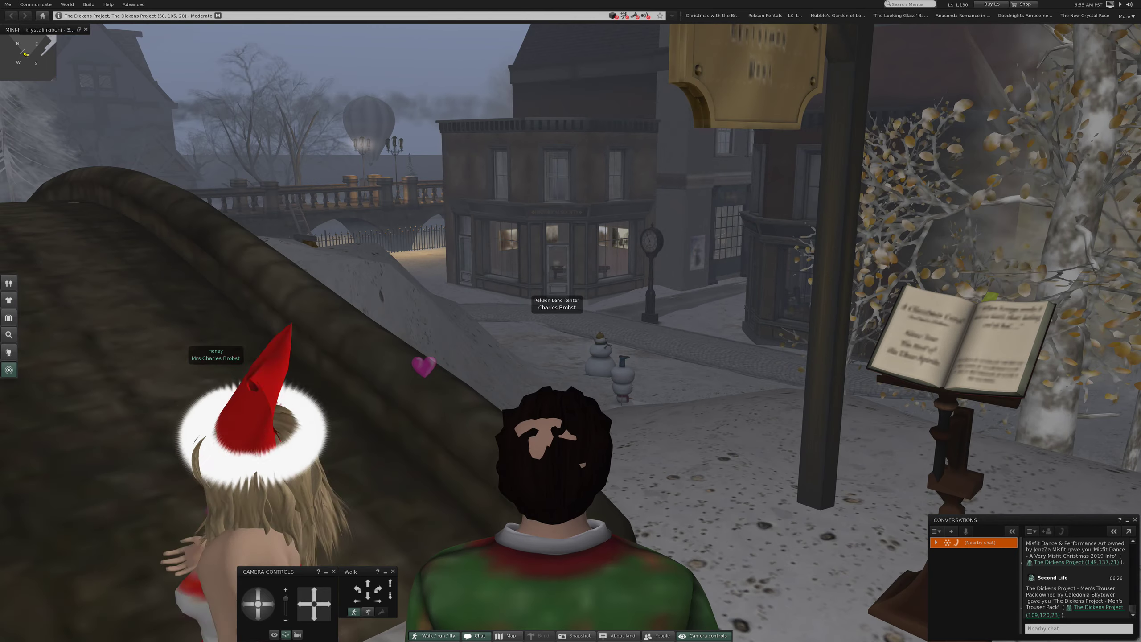
pyautogui.press('Left')
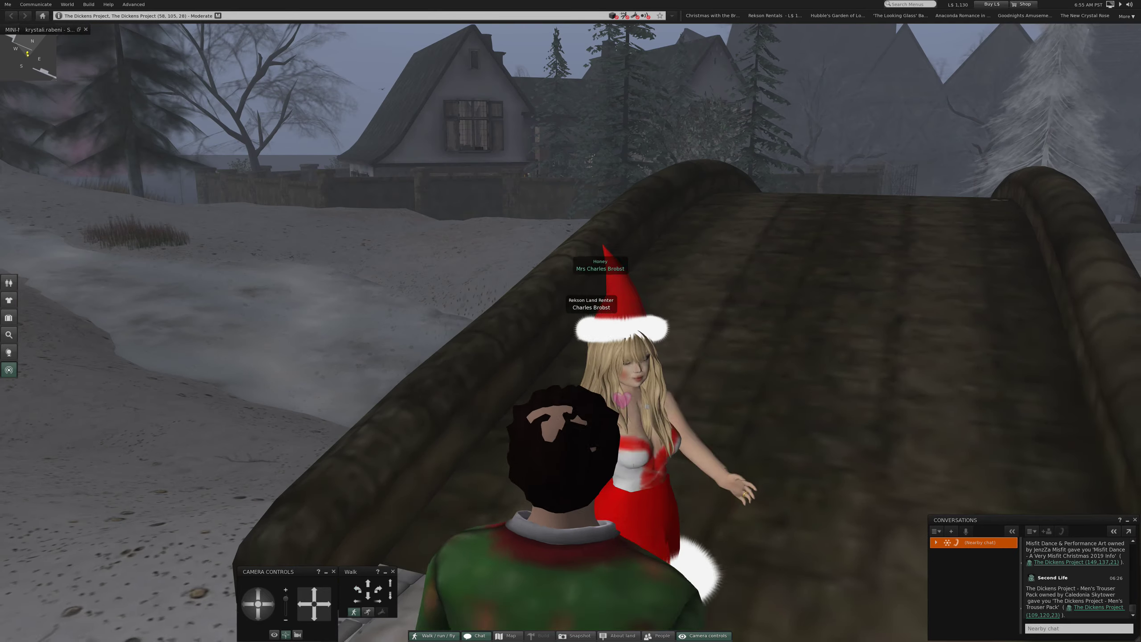
pyautogui.press('Escape')
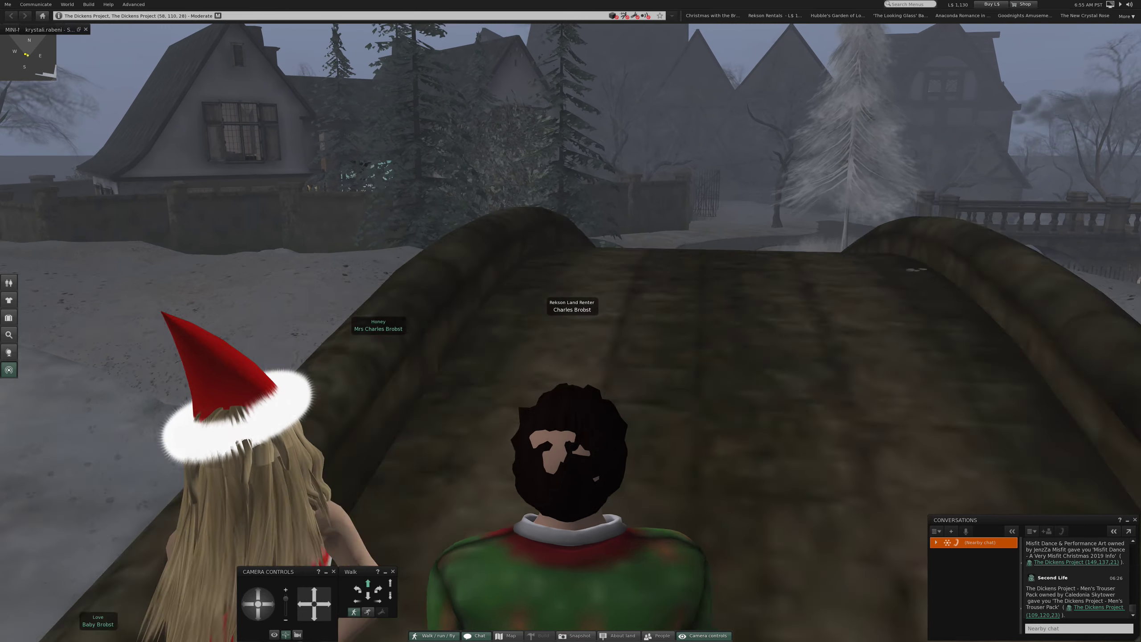
pyautogui.press('Left')
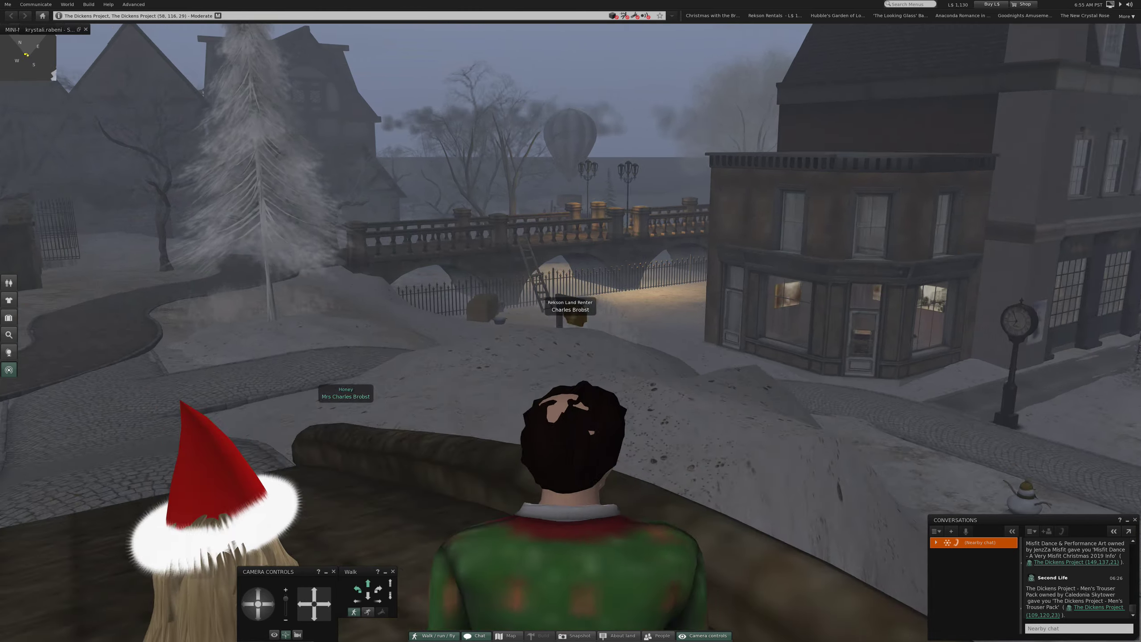
pyautogui.press('Left')
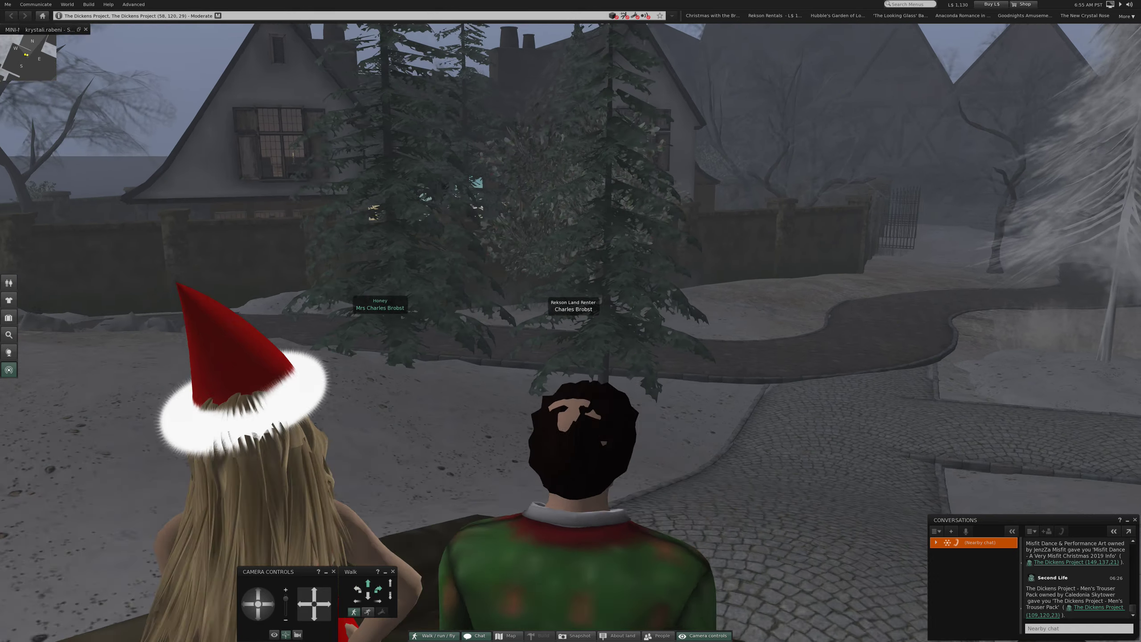
pyautogui.press('Right')
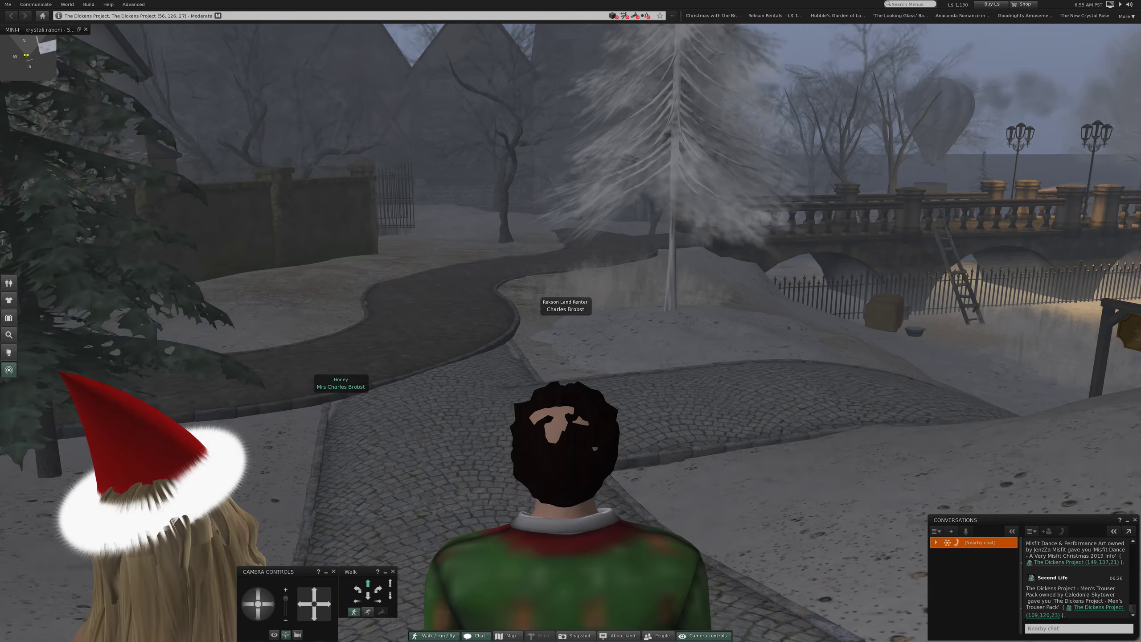
pyautogui.press('Left')
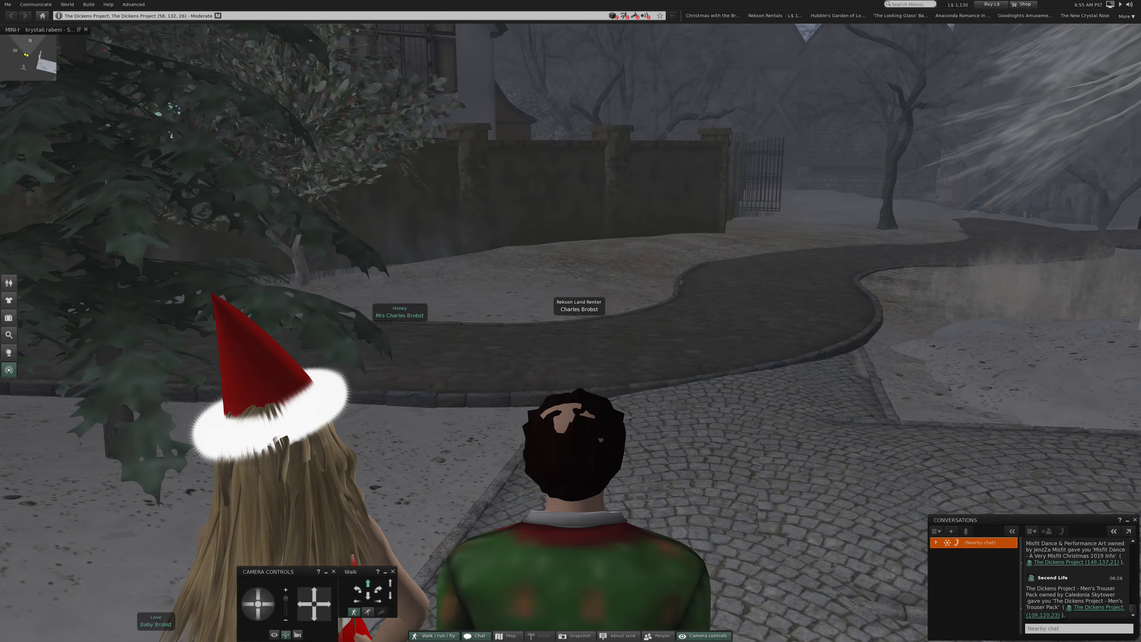
pyautogui.press('Left')
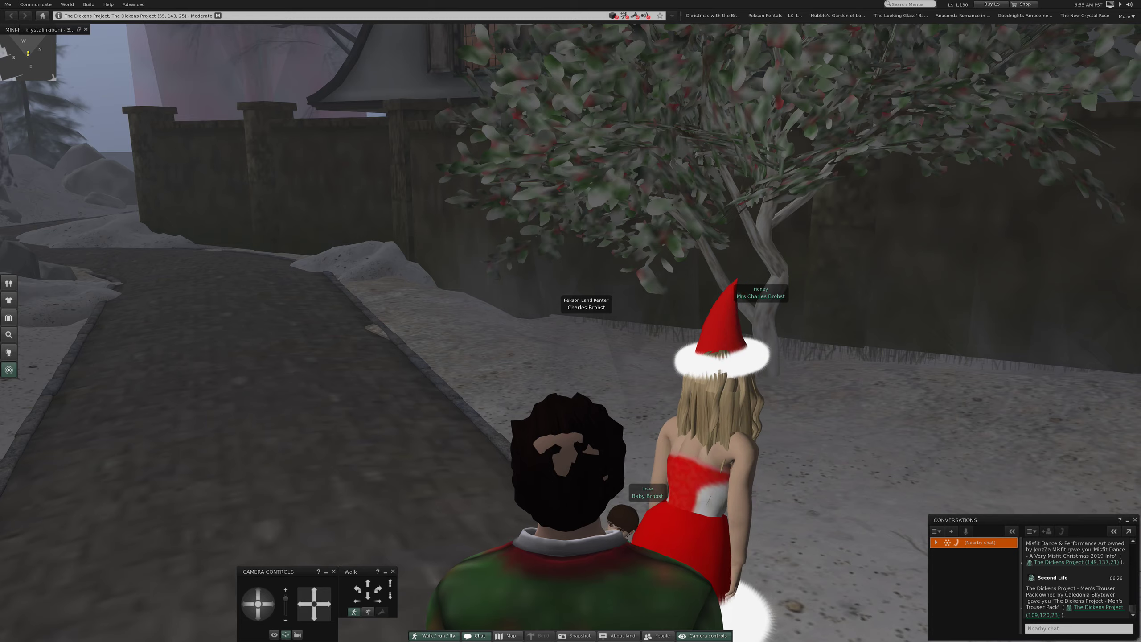
pyautogui.press('Left')
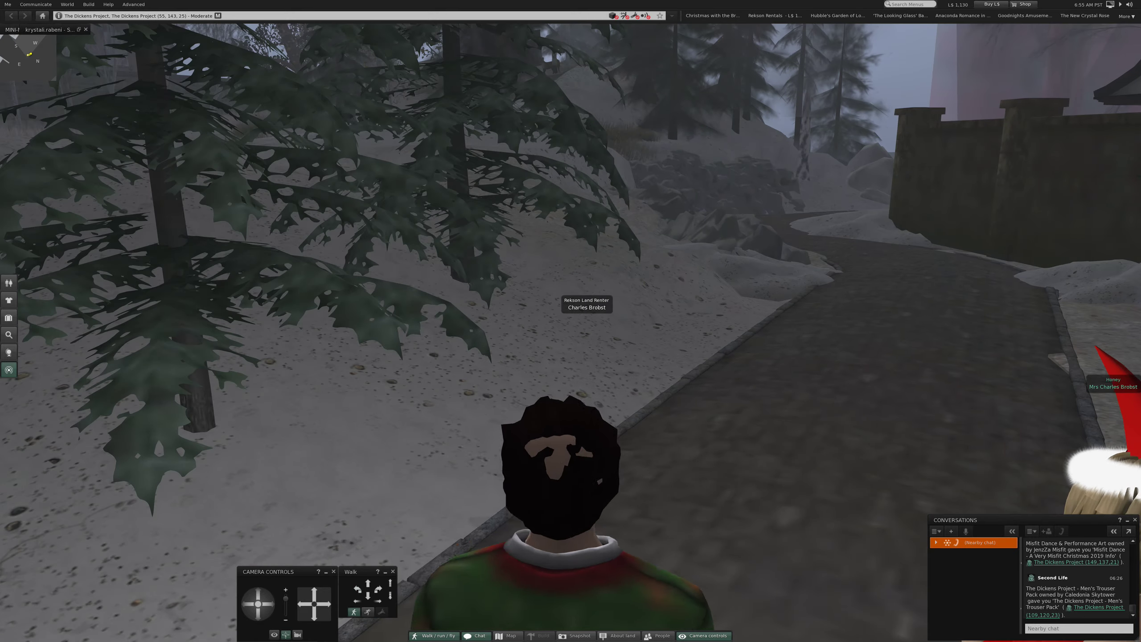
pyautogui.press('Right')
# Step: Walk forward along the snowy path beside the stone wall
pyautogui.press('Up')
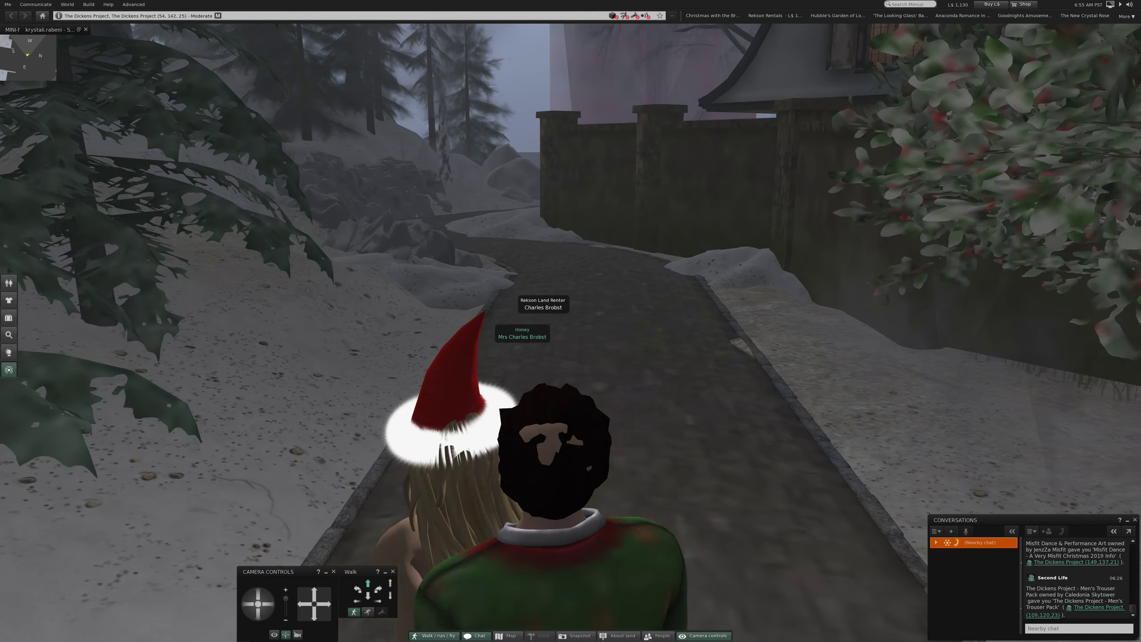
pyautogui.press('Up')
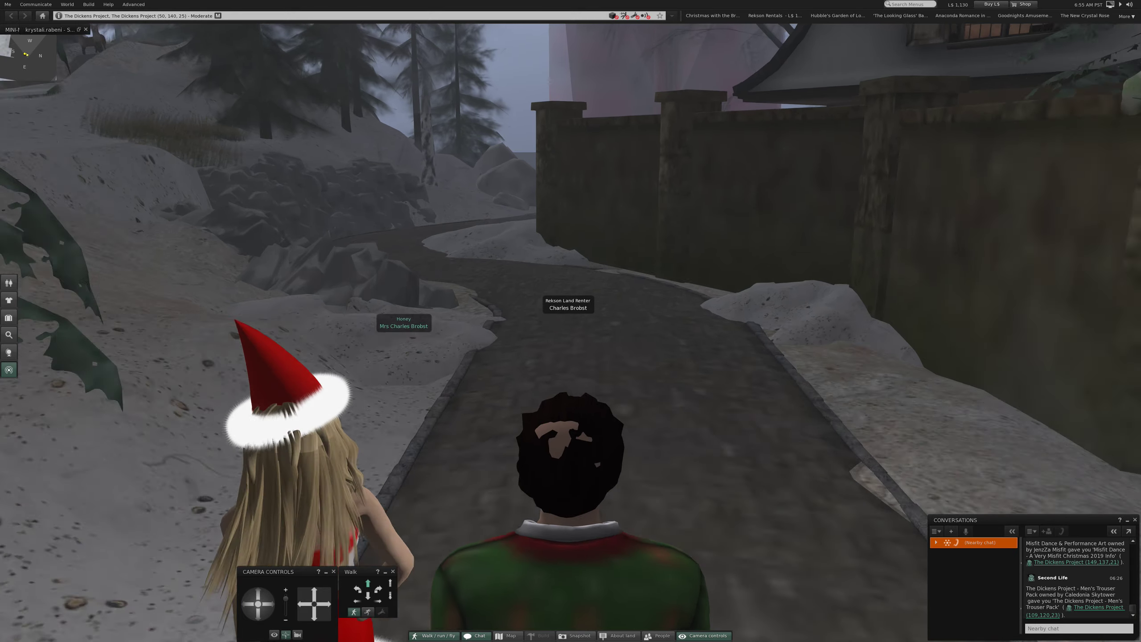
pyautogui.press('Up')
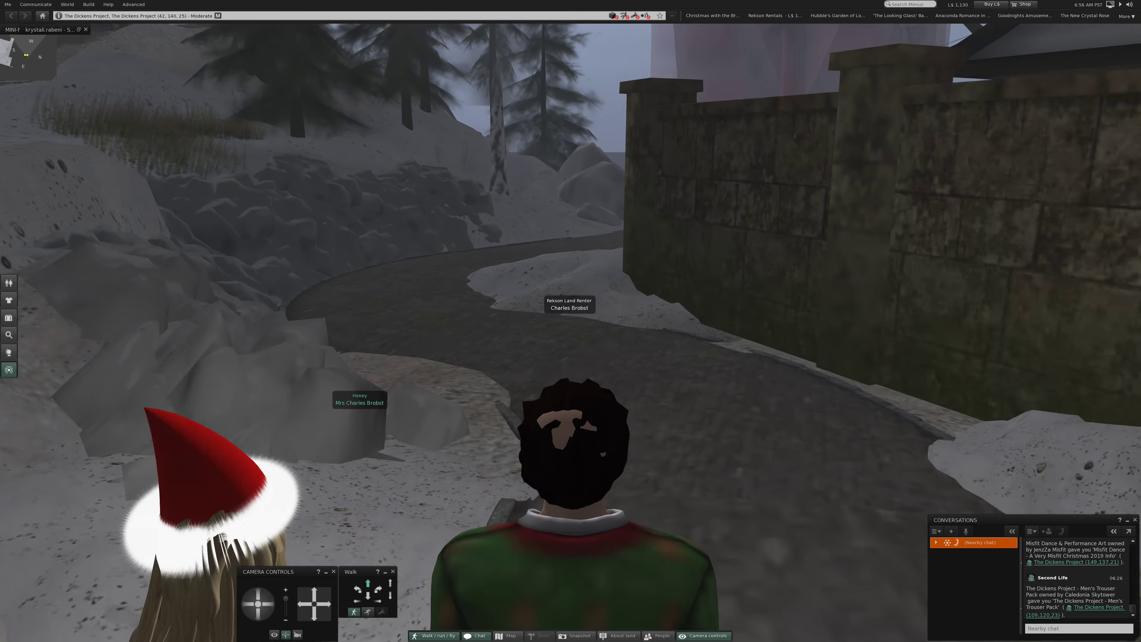
pyautogui.press('Up')
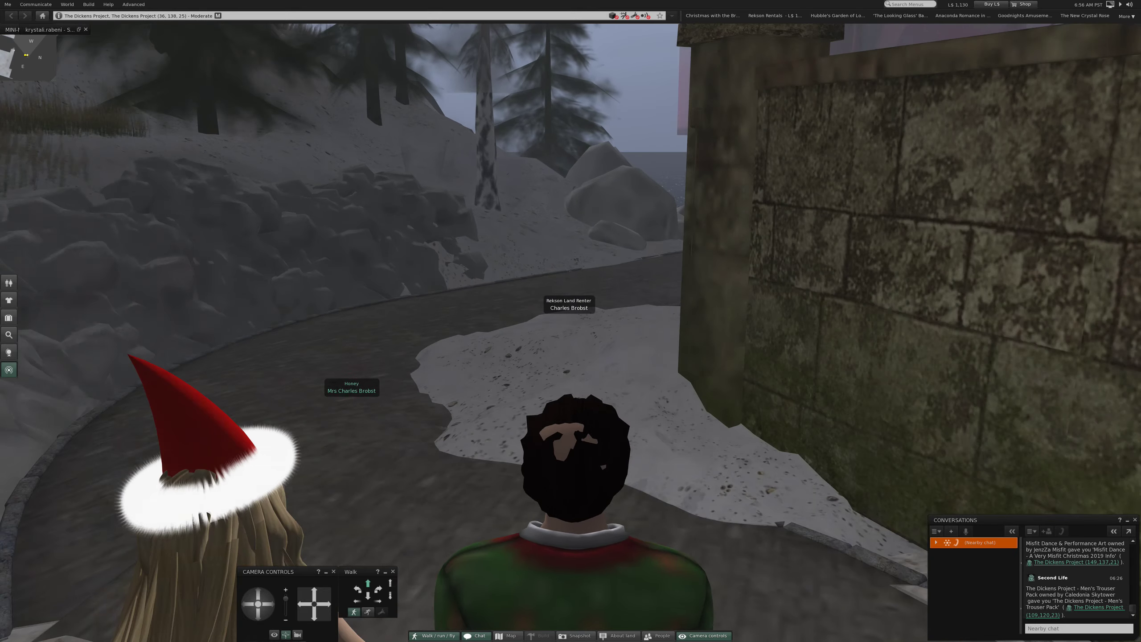
# Step: Walk around the bend onto the coastal path toward the lighthouse
pyautogui.press('Up')
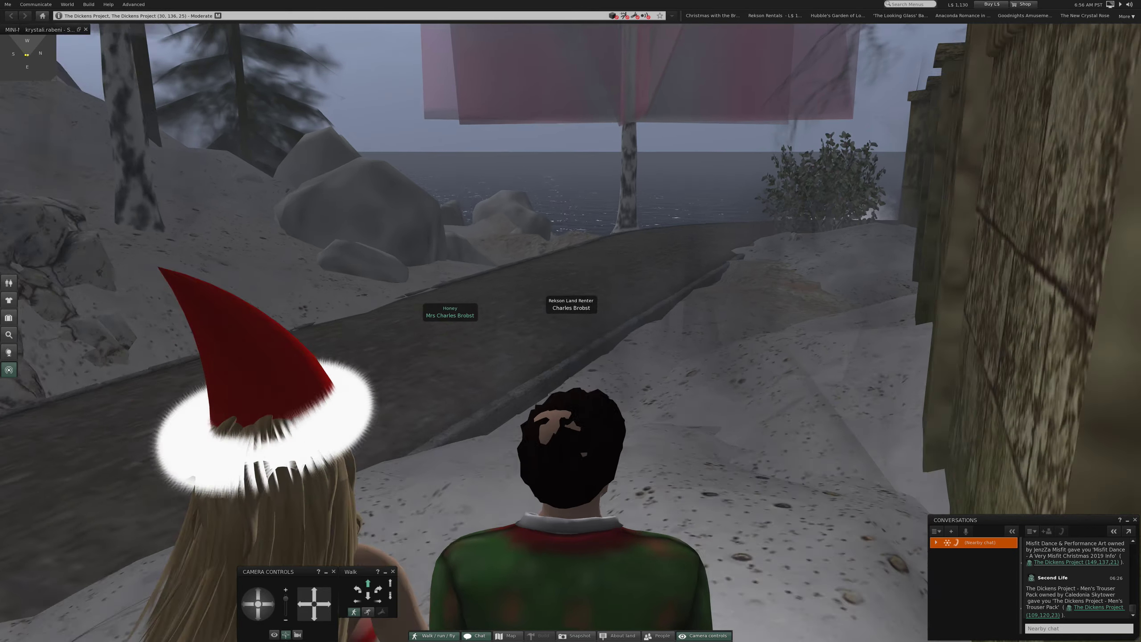
pyautogui.press('Up')
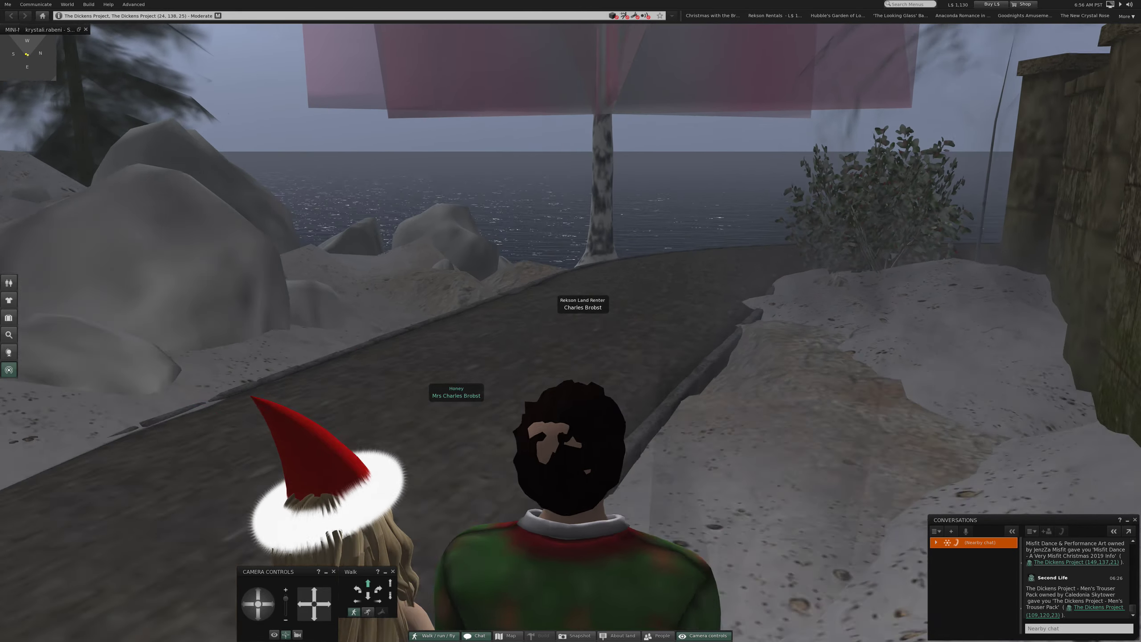
pyautogui.press('Up')
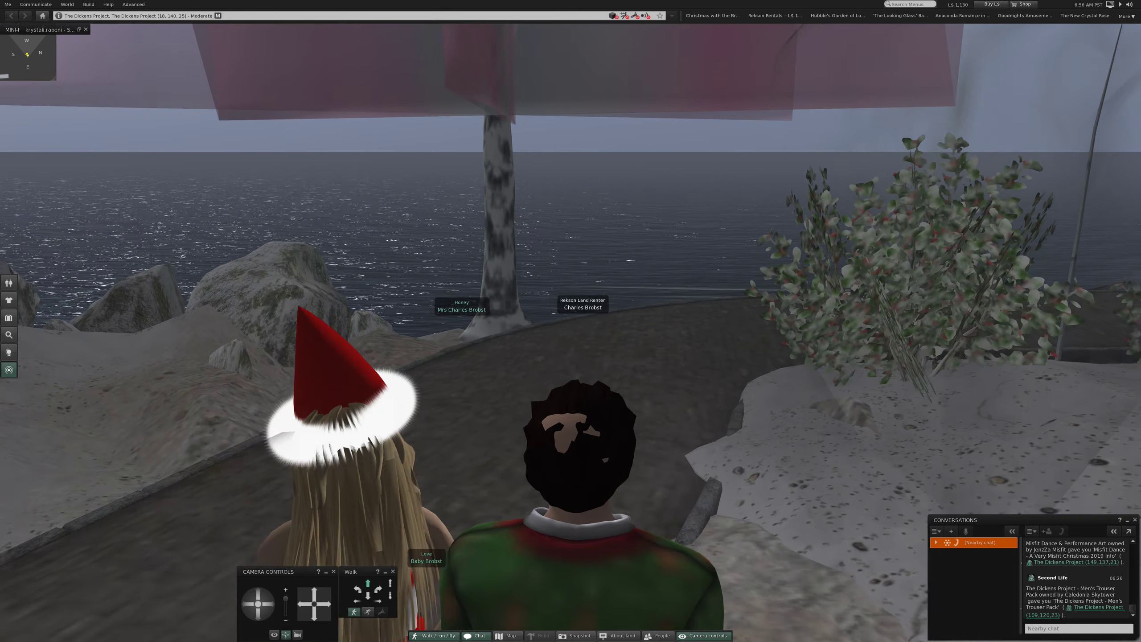
pyautogui.press('Up')
pyautogui.press('Right')
pyautogui.press('Up')
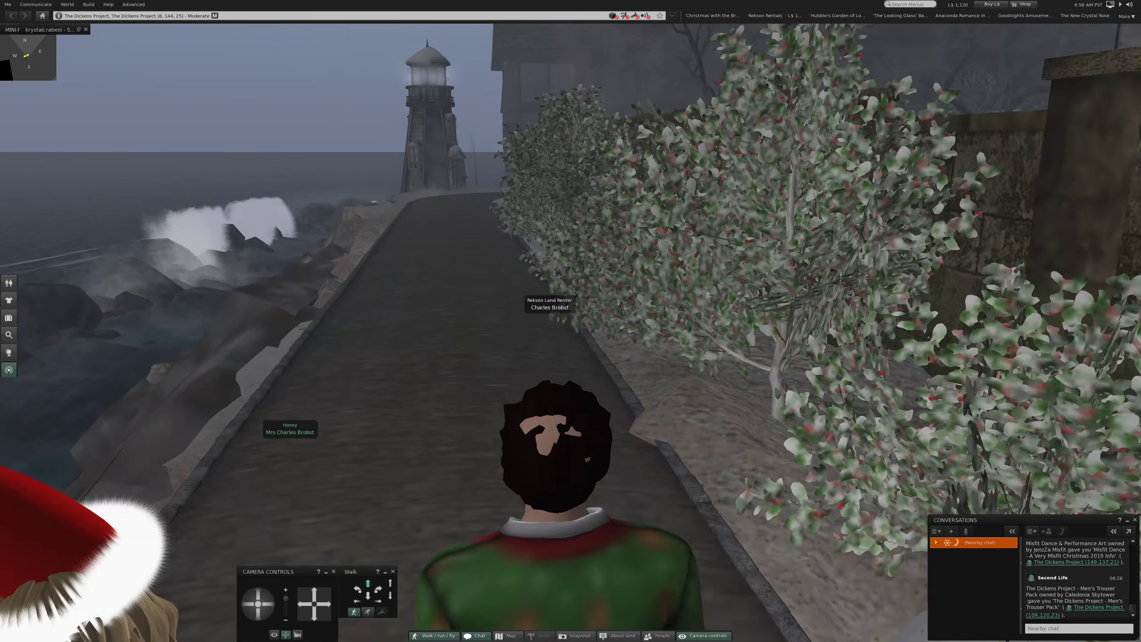
pyautogui.press('Up')
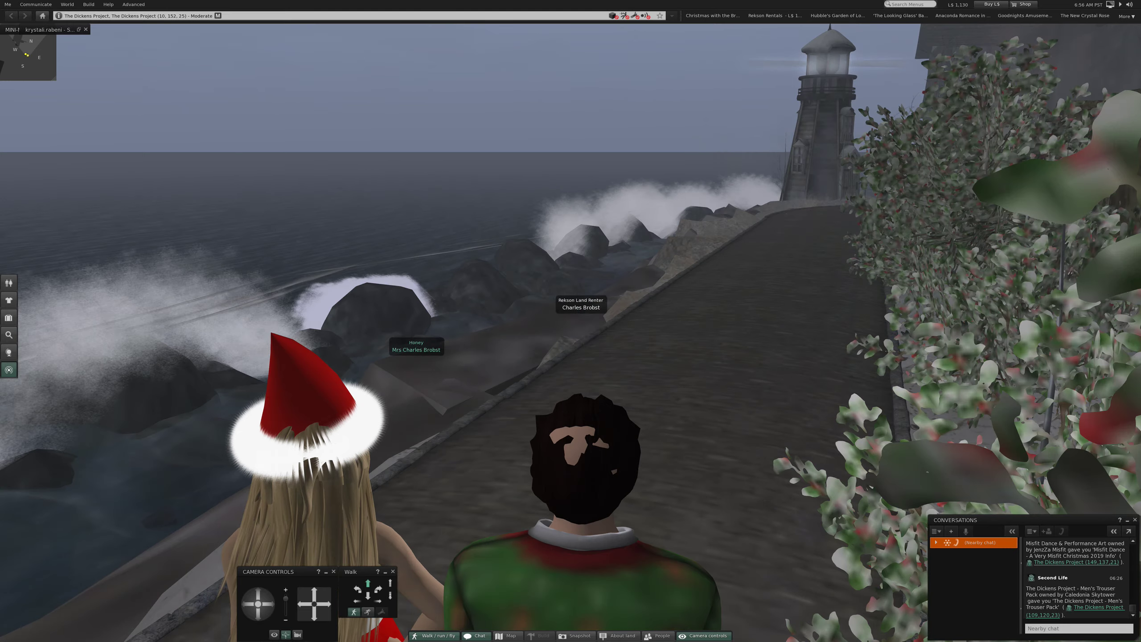
# Step: Veer toward the snowy yard and gate, glancing back at the lighthouse
pyautogui.press('Up')
pyautogui.press('Left')
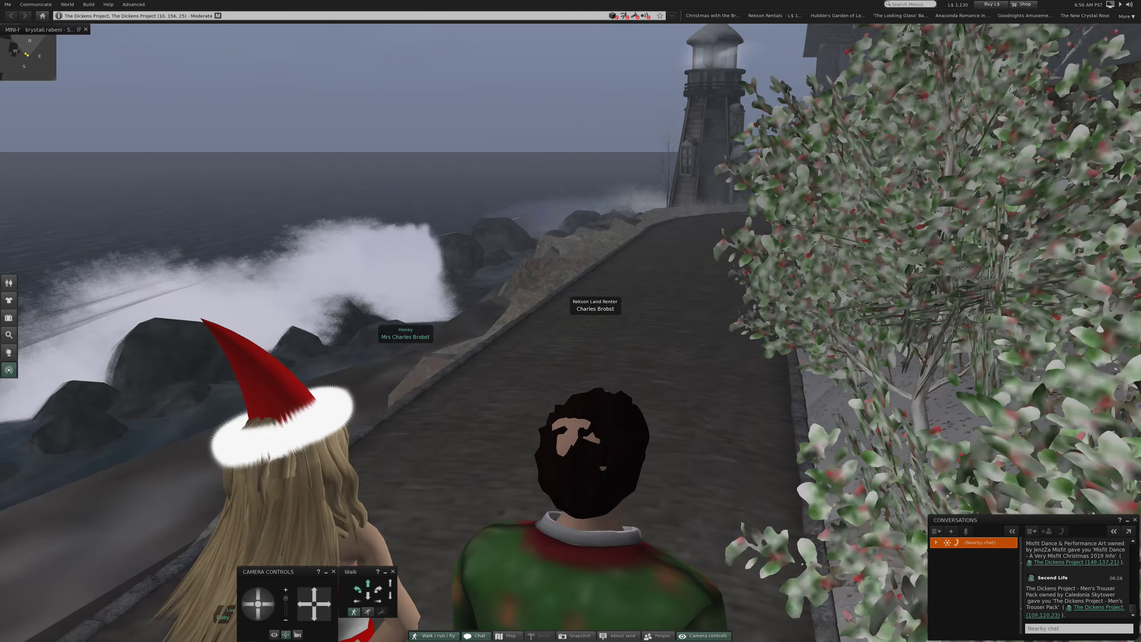
pyautogui.press('Up')
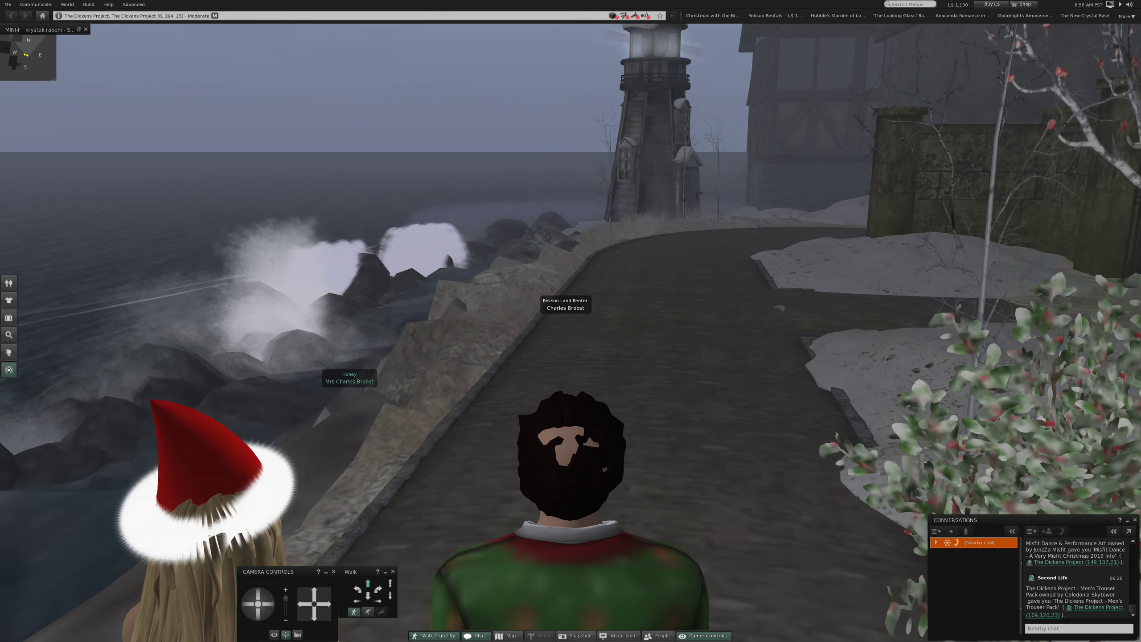
pyautogui.press('Right')
pyautogui.press('Up')
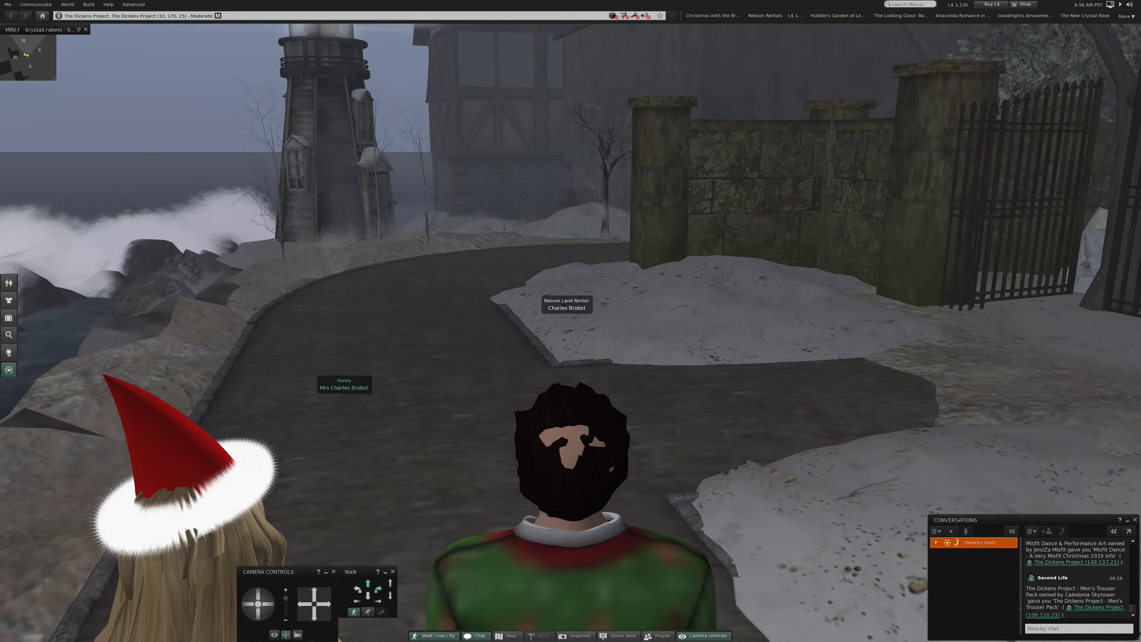
pyautogui.press('Right')
pyautogui.press('Left')
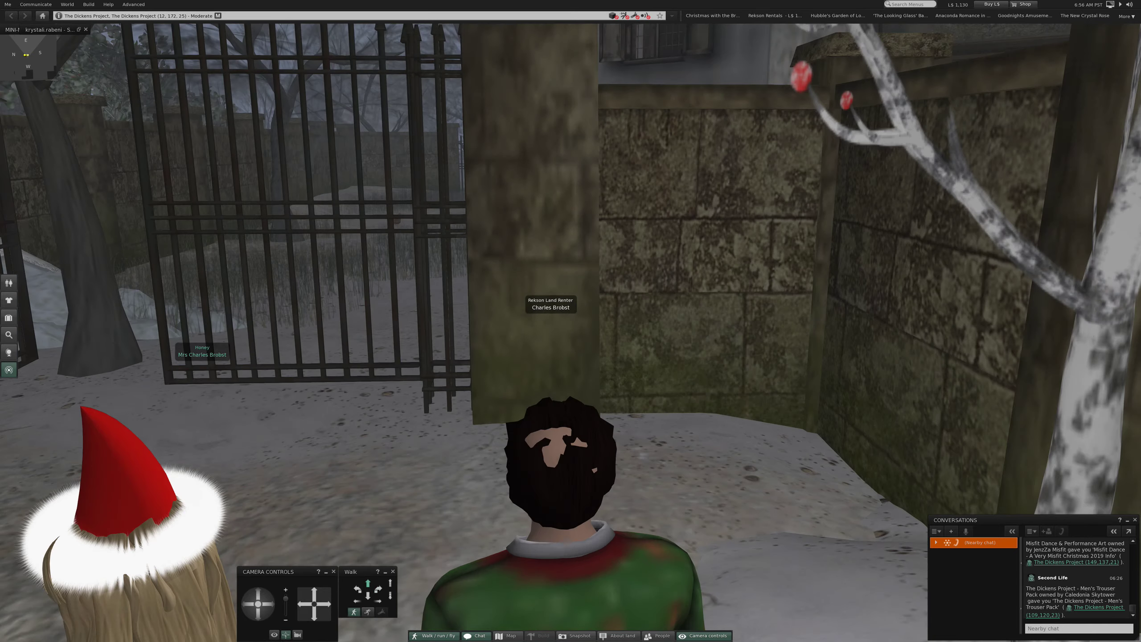
pyautogui.press('Up')
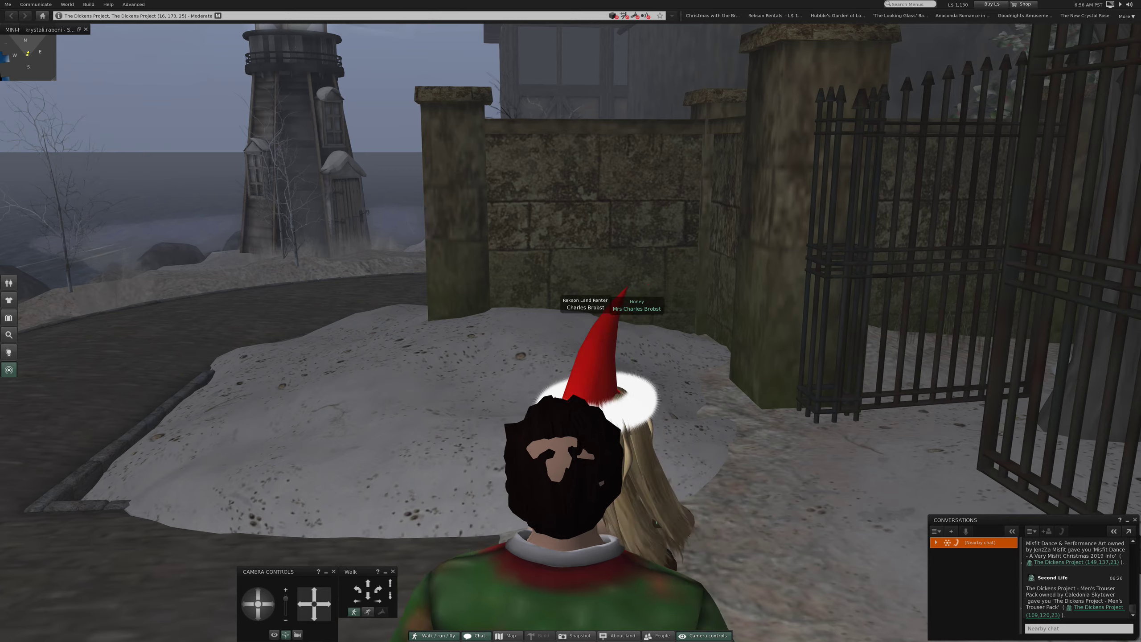
# Step: Pass through the iron gate into the courtyard
pyautogui.press('Up')
pyautogui.press('Right')
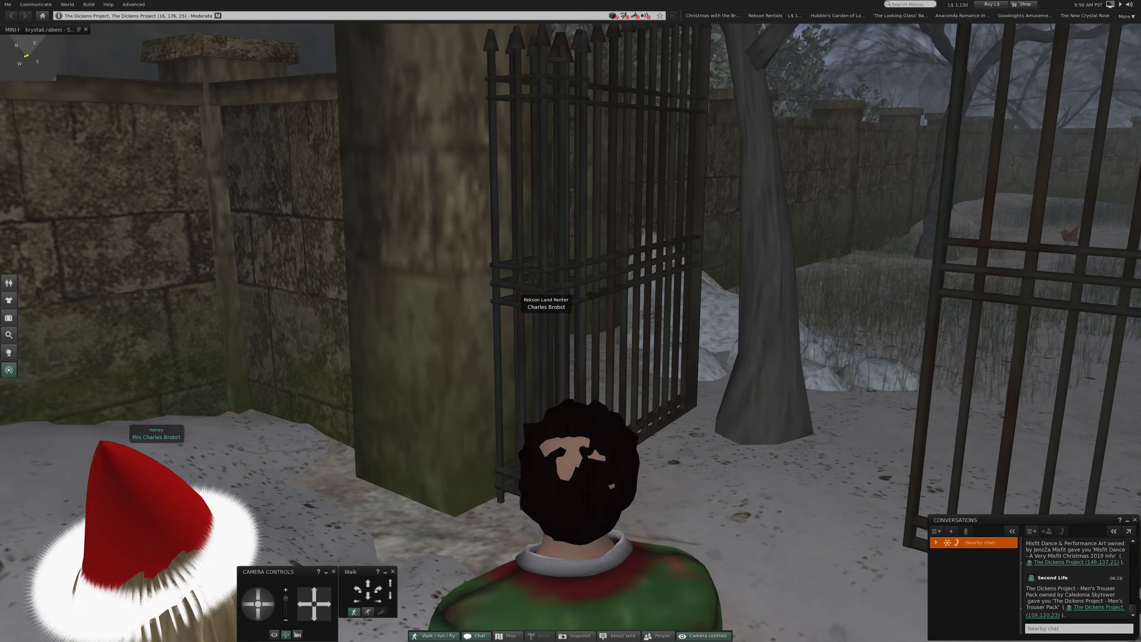
pyautogui.press('Right')
pyautogui.press('Up')
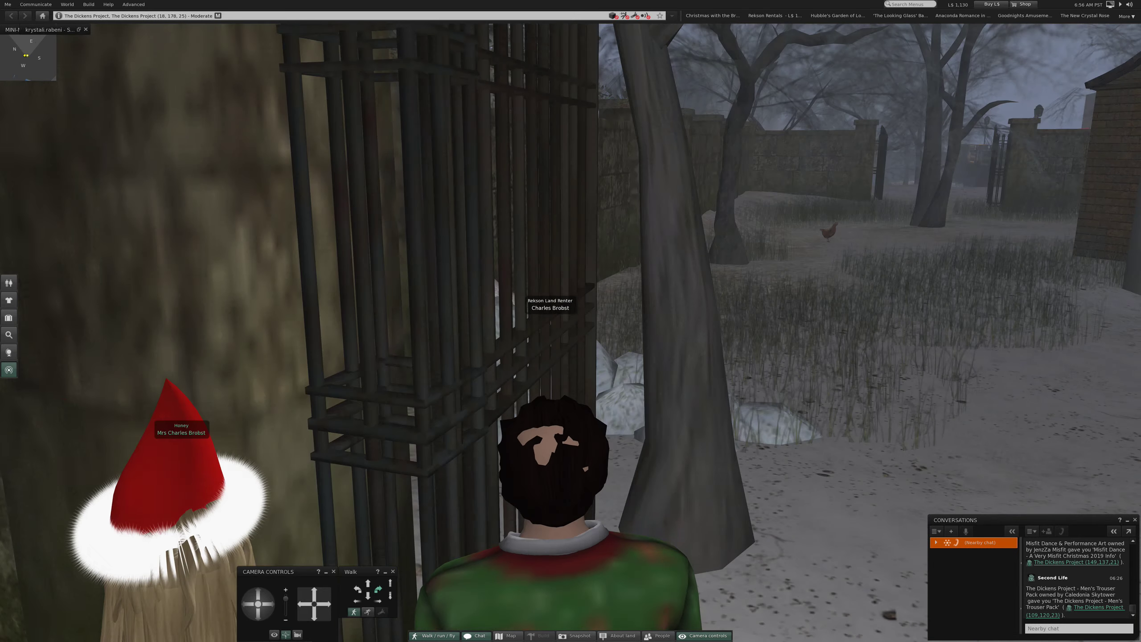
# Step: Turn and walk up to the brick schoolhouse's windows
pyautogui.press('Right')
pyautogui.press('Up')
pyautogui.press('Up')
pyautogui.press('Right')
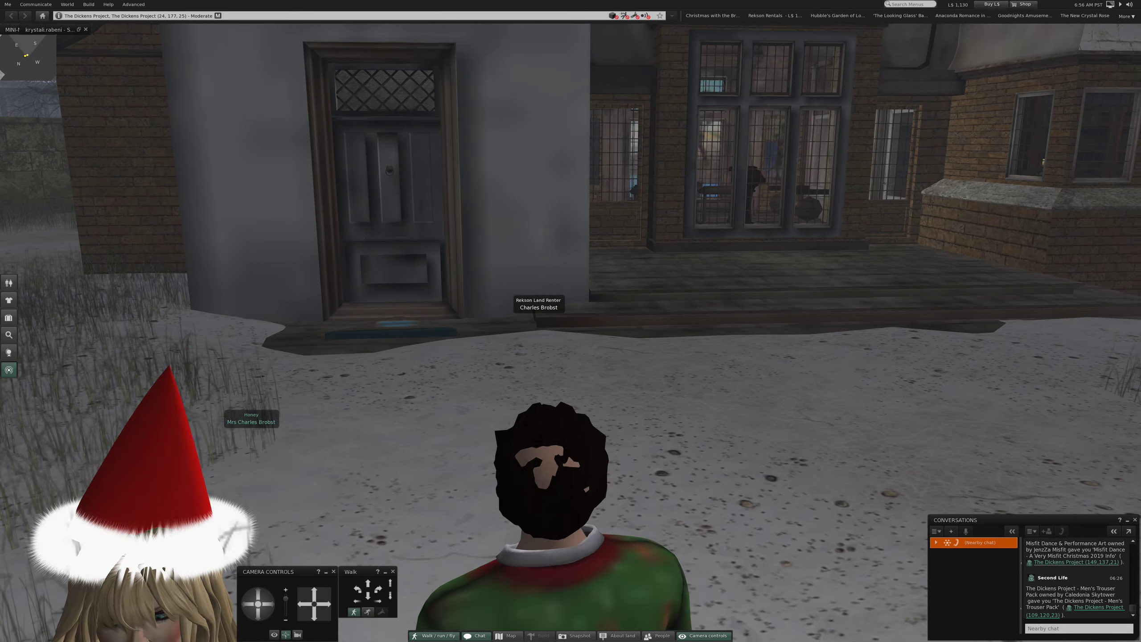
pyautogui.press('Right')
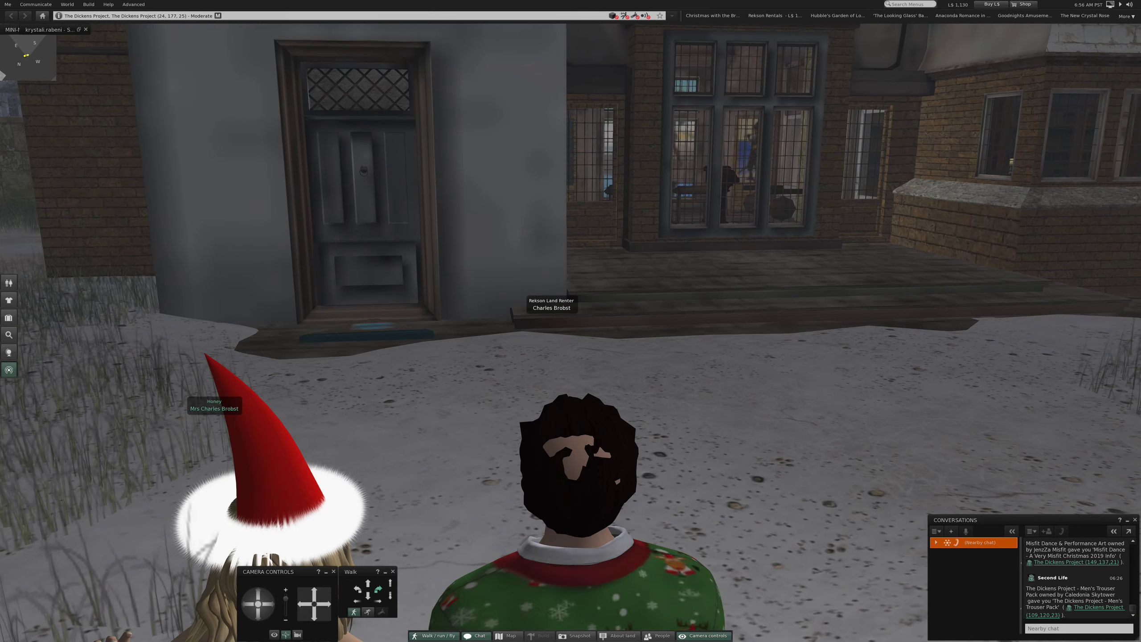
pyautogui.press('Right')
pyautogui.press('Up')
pyautogui.press('Up')
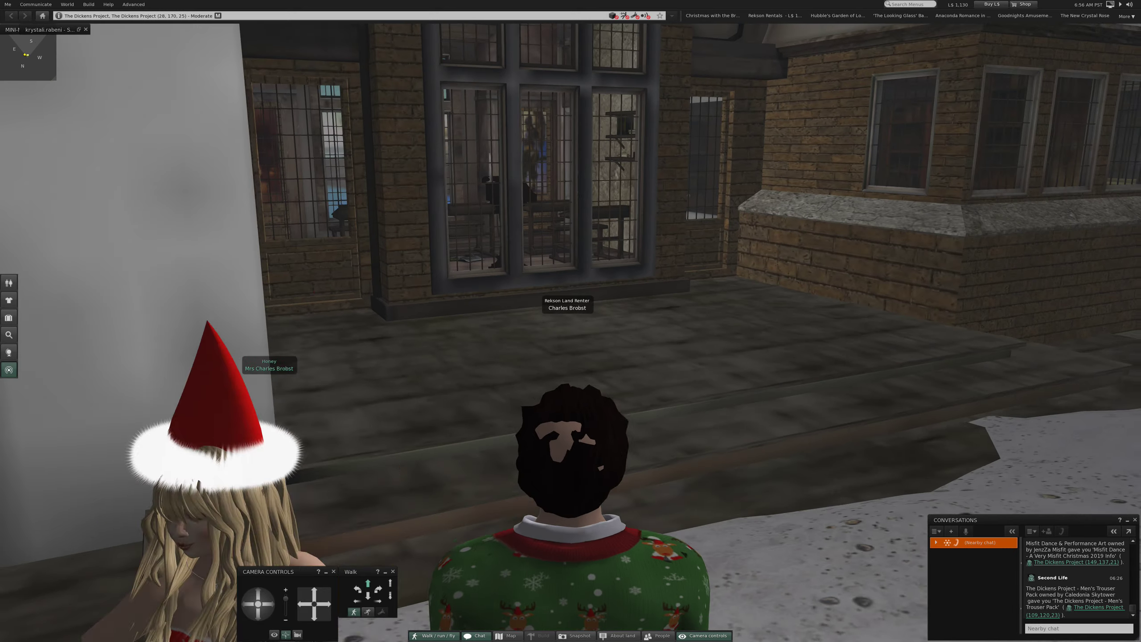
pyautogui.press('Up')
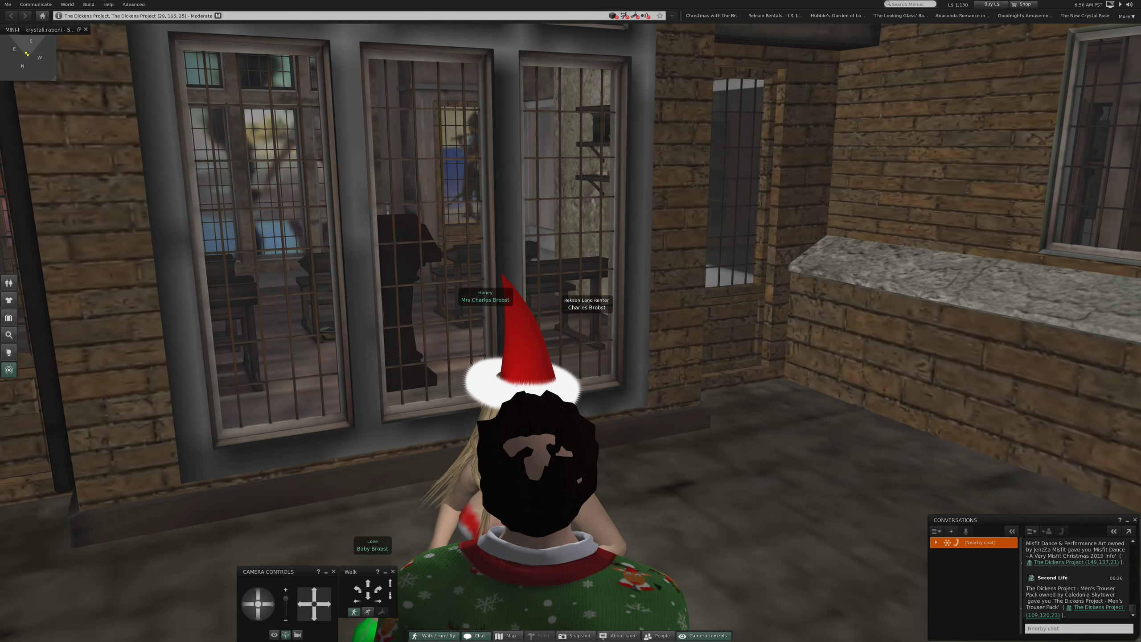
# Step: Drag the camera through the wall to view the classroom's desks, candles and shelves
pyautogui.moveTo(571, 322); pyautogui.dragTo(571, 321)
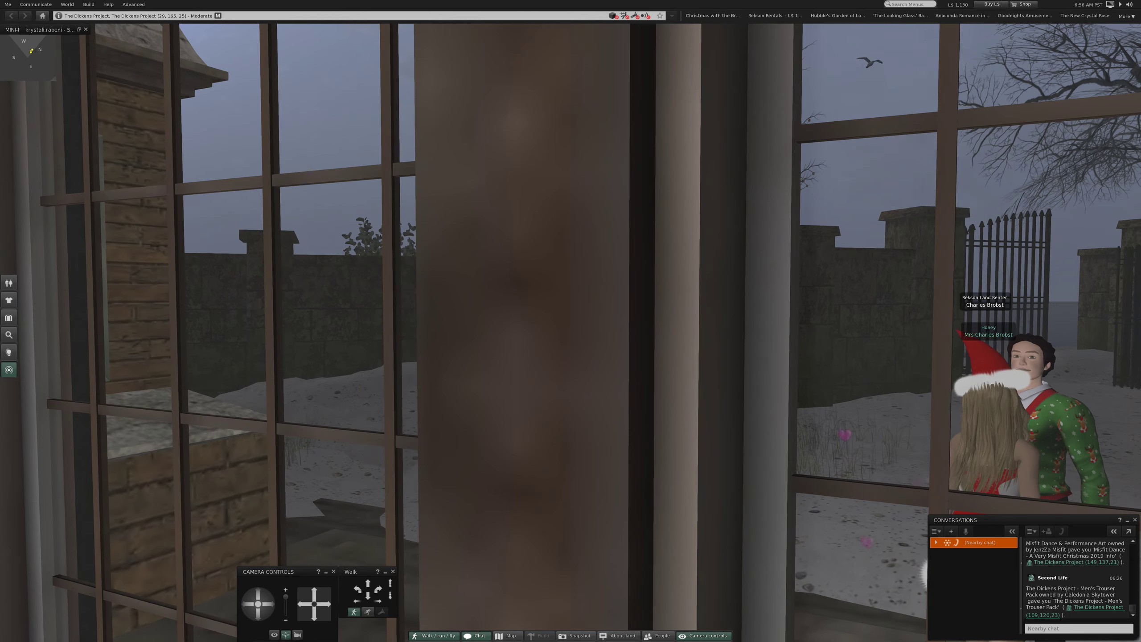
pyautogui.moveTo(571, 321); pyautogui.dragTo(571, 322)
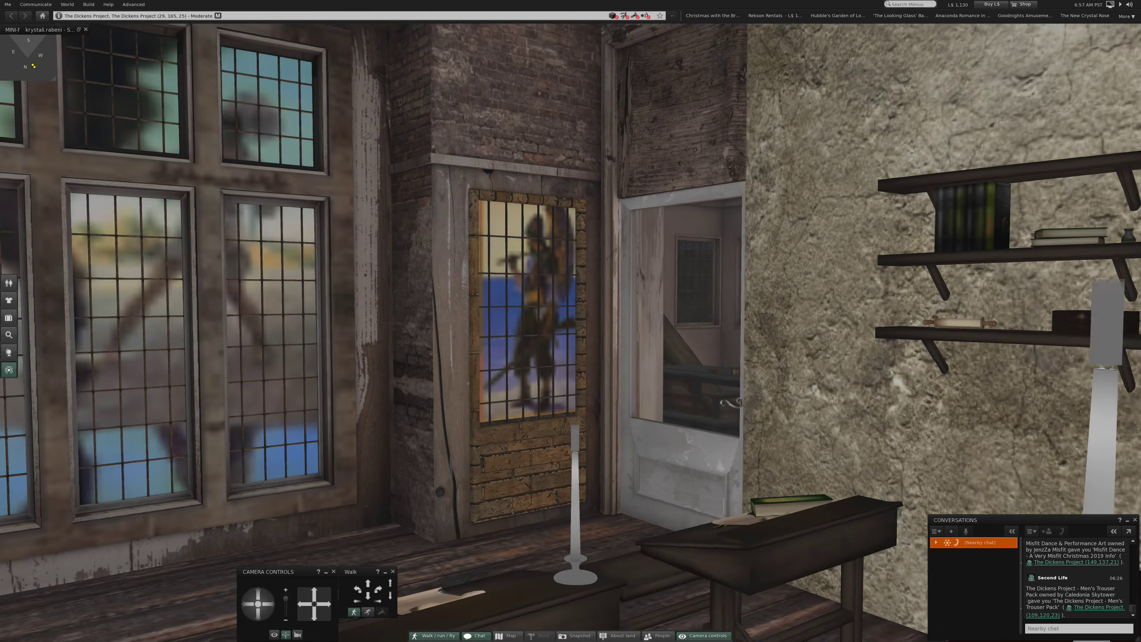
pyautogui.moveTo(606, 366); pyautogui.dragTo(758, 410)
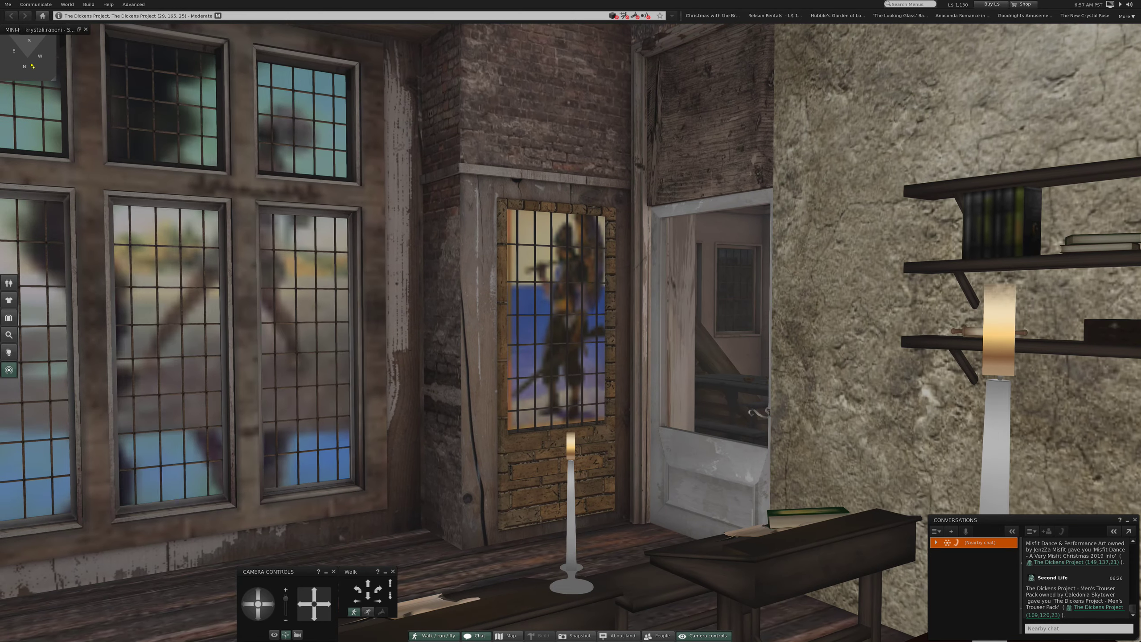
# Step: Reset the camera behind the avatar, facing the schoolhouse's barred windows
pyautogui.press('Escape')
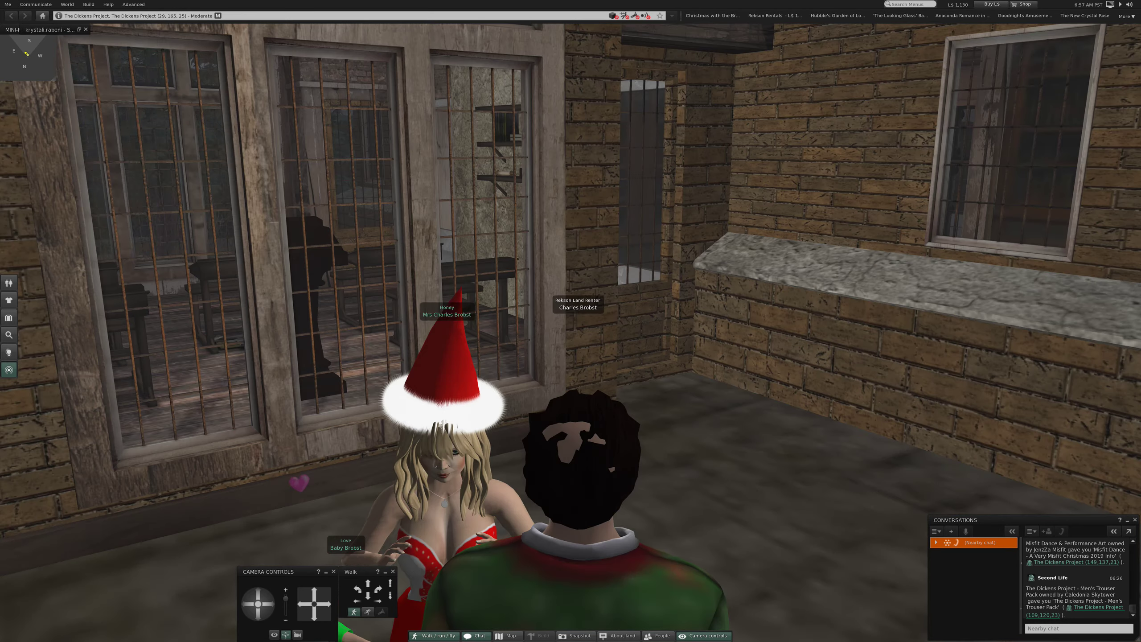